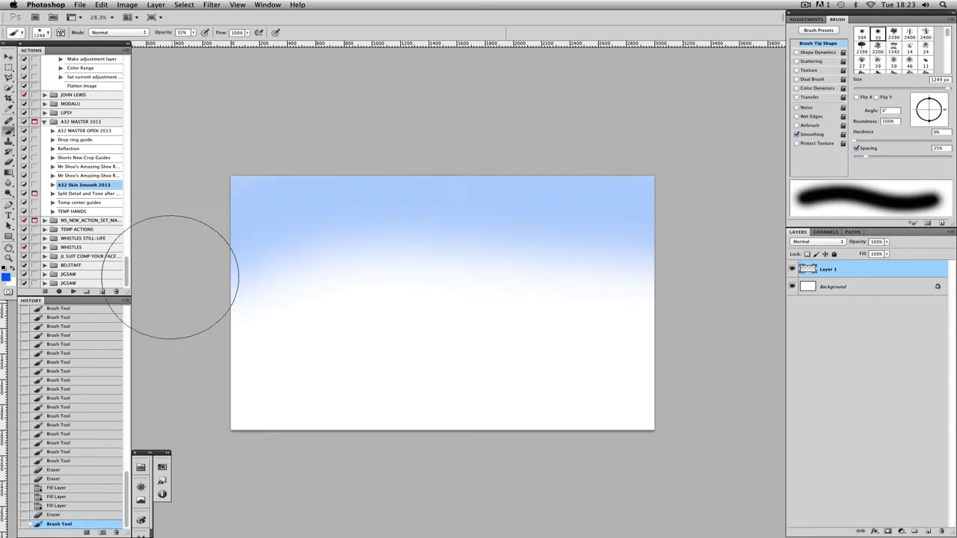
- Build up the soft blue sky across the upper half of the canvas, fading towards the middle
left_click_drag(222, 234, 543, 295)
key("bracketleft")
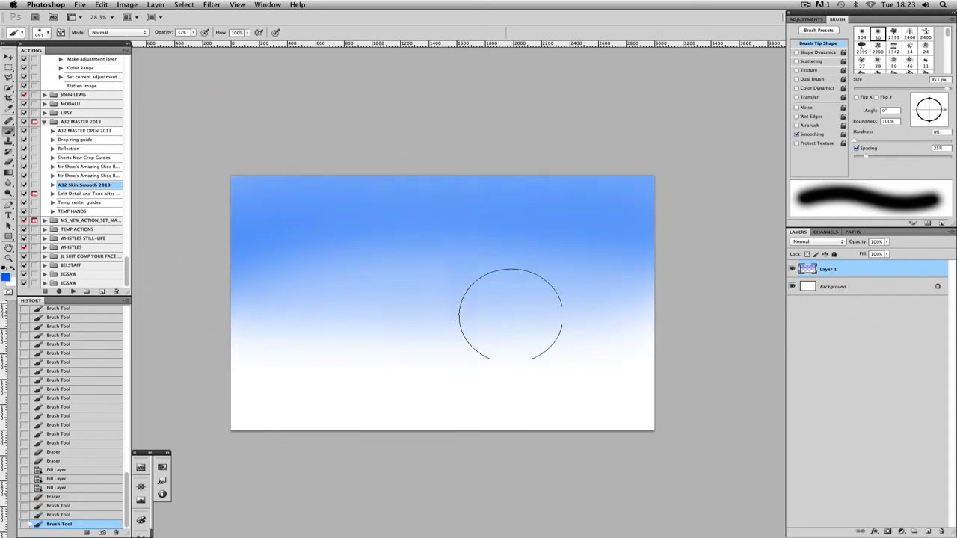
- Set the foreground colour to a dark grey and paint a soft grey ground band along the canvas's lower edge
left_click(10, 280)
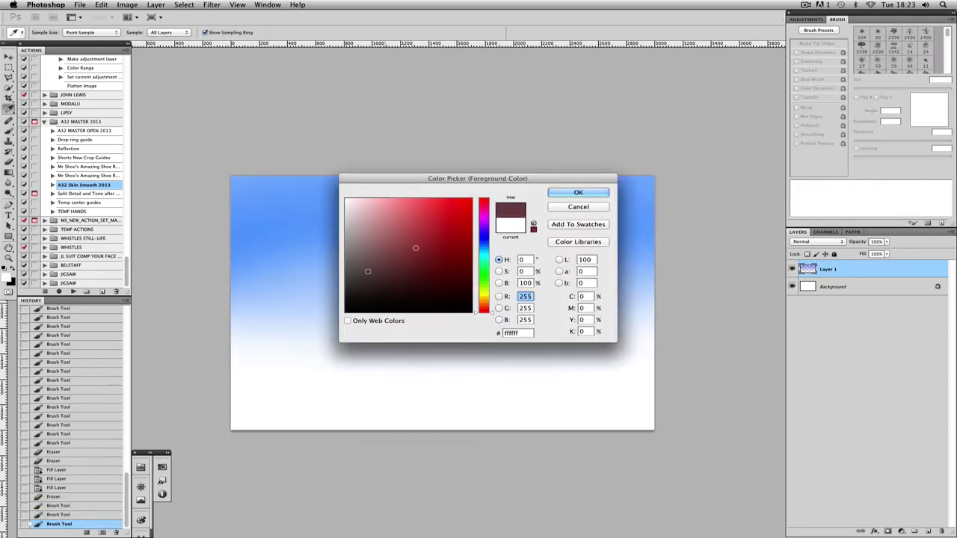
type("43413f")
left_click(577, 193)
left_click_drag(224, 381, 812, 374)
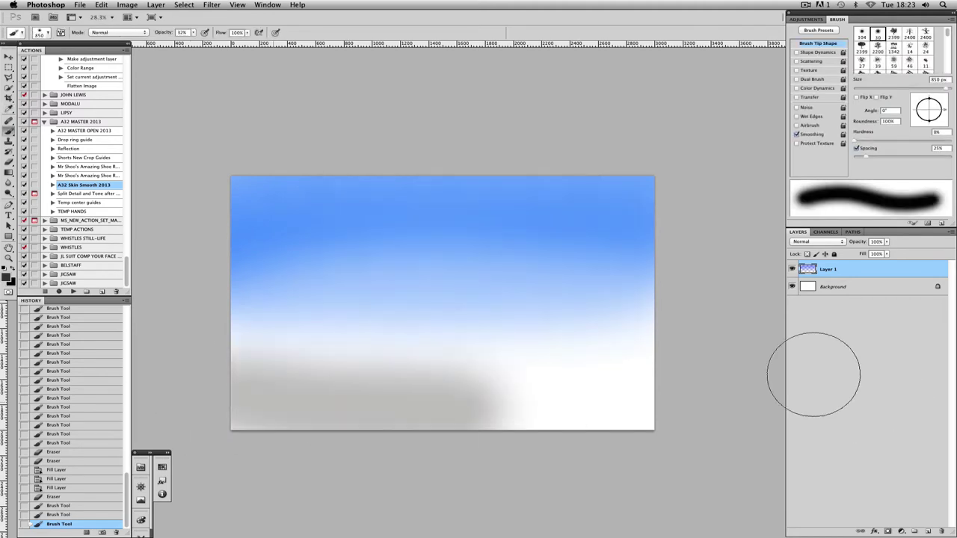
- Choose the rough 17 px brush tip and set the foreground colour to a medium grey
right_click(421, 357)
mouse_move(485, 412)
left_mouse_down()
mouse_move(484, 447)
mouse_move(484, 430)
left_mouse_up()
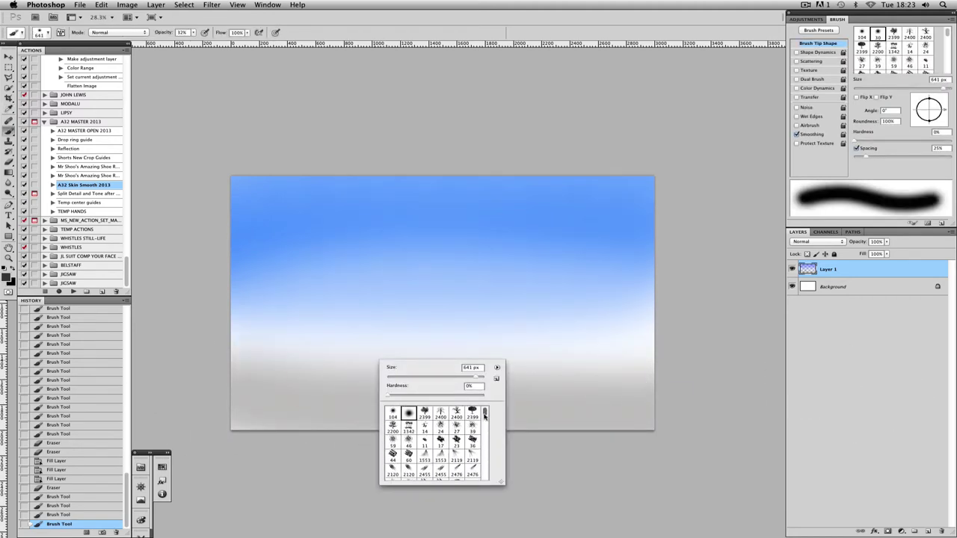
double_click(425, 441)
scroll(284, 383, "up", 2)
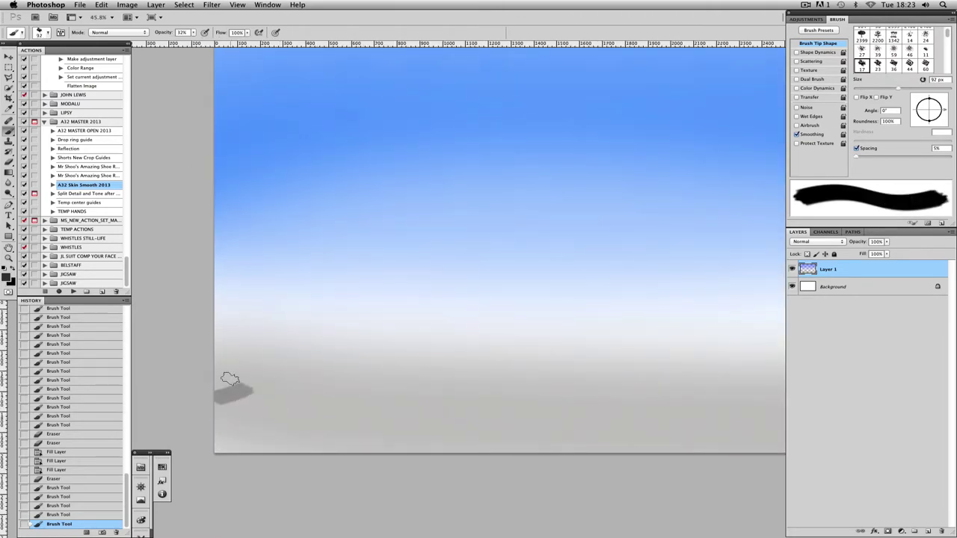
left_click(8, 277)
left_click(361, 286)
left_click(577, 193)
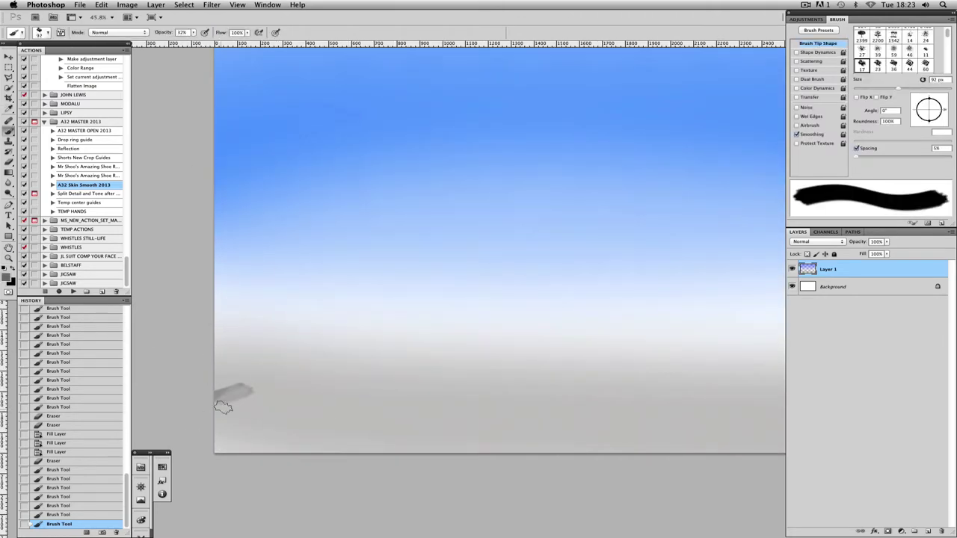
- Paint a rough grey mountain range along the canvas's lower edge, with the highest peak at its right end
left_click_drag(224, 419, 336, 404)
left_click_drag(423, 389, 348, 389)
left_click_drag(299, 422, 401, 427)
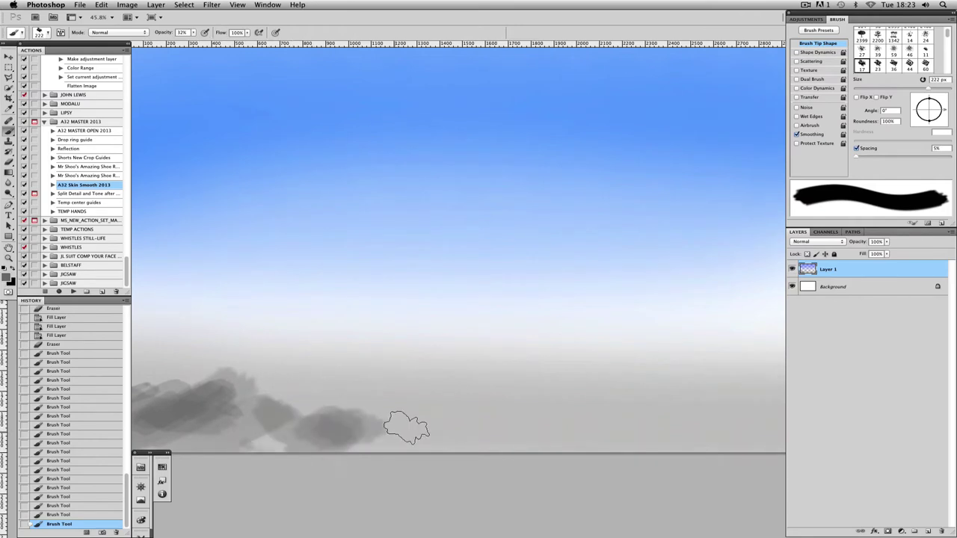
left_click_drag(501, 397, 501, 322)
mouse_move(418, 352)
left_mouse_down()
mouse_move(619, 335)
mouse_move(421, 385)
left_mouse_up()
left_click_drag(321, 419, 454, 460)
key("bracketright")
key("bracketright")
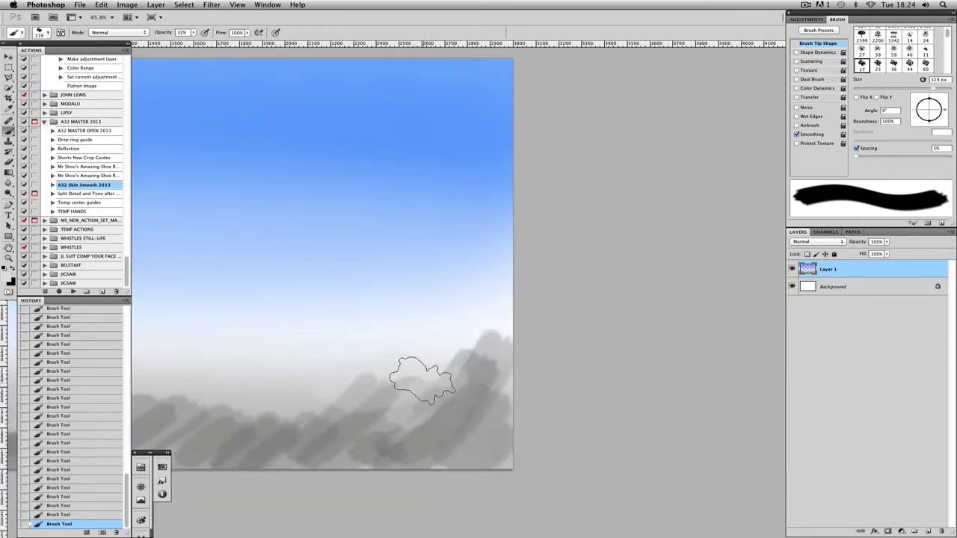
mouse_move(423, 320)
left_mouse_down()
mouse_move(423, 354)
mouse_move(360, 382)
left_mouse_up()
- Switch to the rough 36 px brush tip and paint light grey highlights across the mountain range
key("ctrl+r")
right_click(430, 278)
left_click(486, 448)
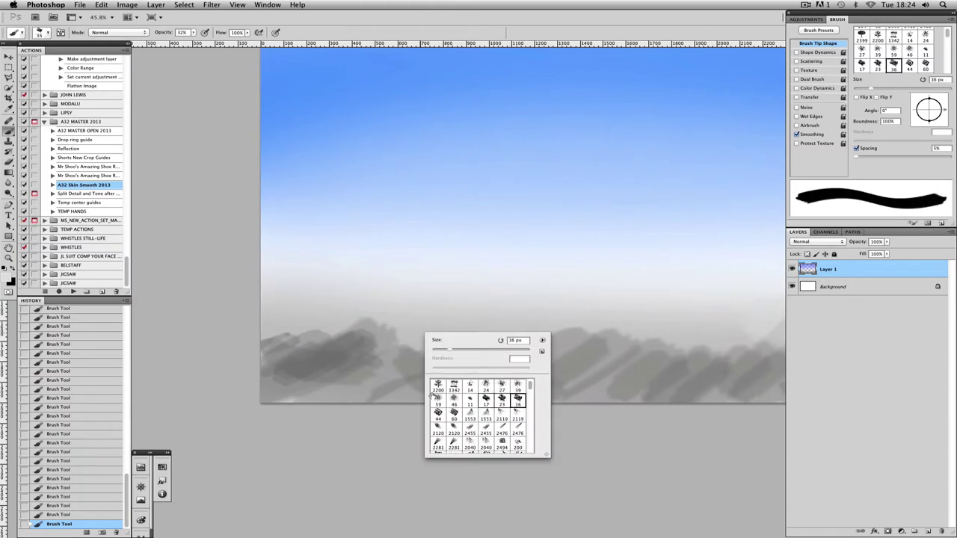
key("Return")
left_click_drag(366, 343, 422, 365)
key("bracketleft")
left_click_drag(474, 325, 410, 348)
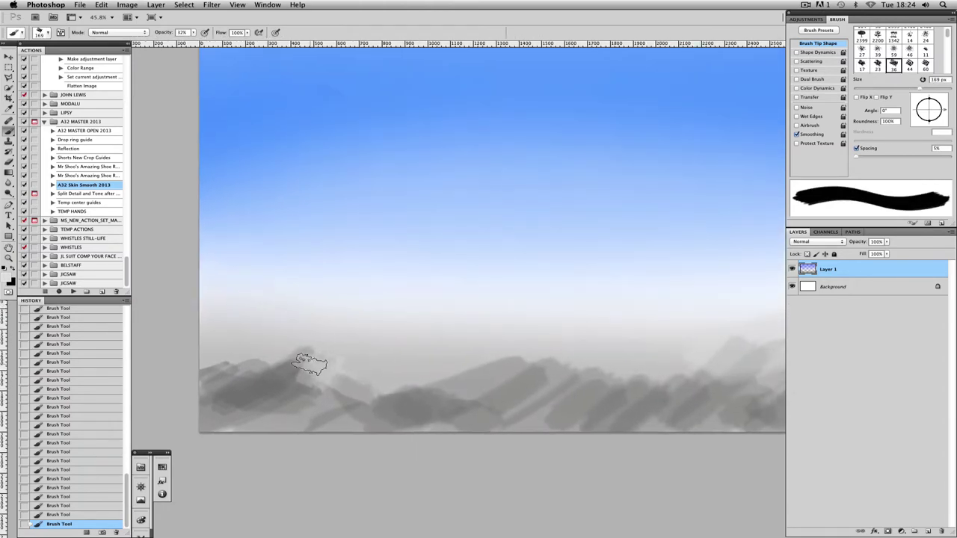
mouse_move(329, 374)
left_mouse_down()
mouse_move(518, 381)
mouse_move(568, 384)
left_mouse_up()
mouse_move(568, 385)
left_mouse_down()
mouse_move(412, 386)
mouse_move(269, 398)
mouse_move(412, 388)
mouse_move(457, 398)
mouse_move(709, 380)
mouse_move(677, 320)
mouse_move(655, 366)
mouse_move(694, 374)
mouse_move(640, 357)
mouse_move(619, 383)
left_mouse_up()
scroll(619, 383, "left", 5)
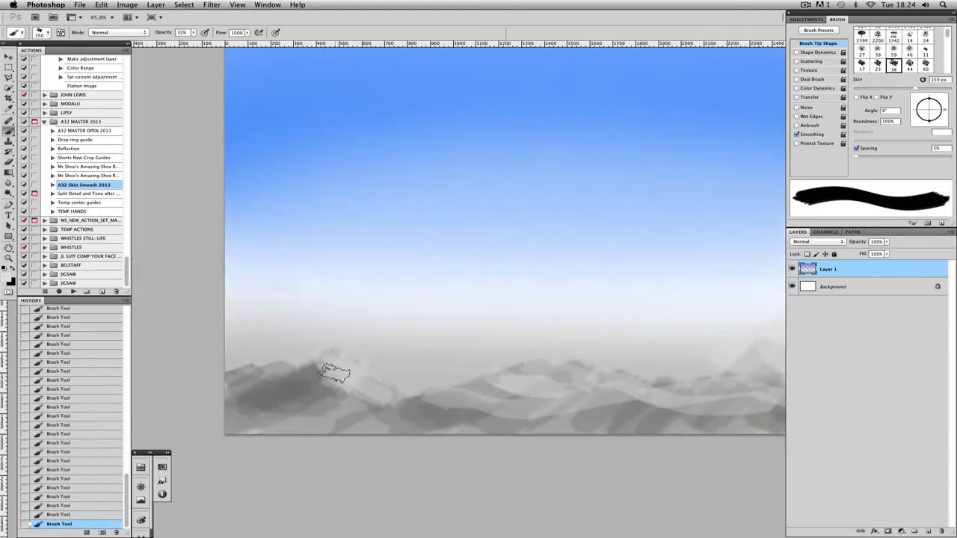
- Refine the mountains with more light and dark facets, raising the ridge at the canvas's left end
mouse_move(331, 370)
left_mouse_down()
mouse_move(239, 407)
mouse_move(509, 403)
left_mouse_up()
mouse_move(256, 348)
left_mouse_down()
mouse_move(363, 335)
mouse_move(299, 337)
left_mouse_up()
scroll(329, 359, "left", 5)
scroll(329, 373, "right", 8)
left_click_drag(328, 391, 668, 397)
scroll(523, 337, "down", 3)
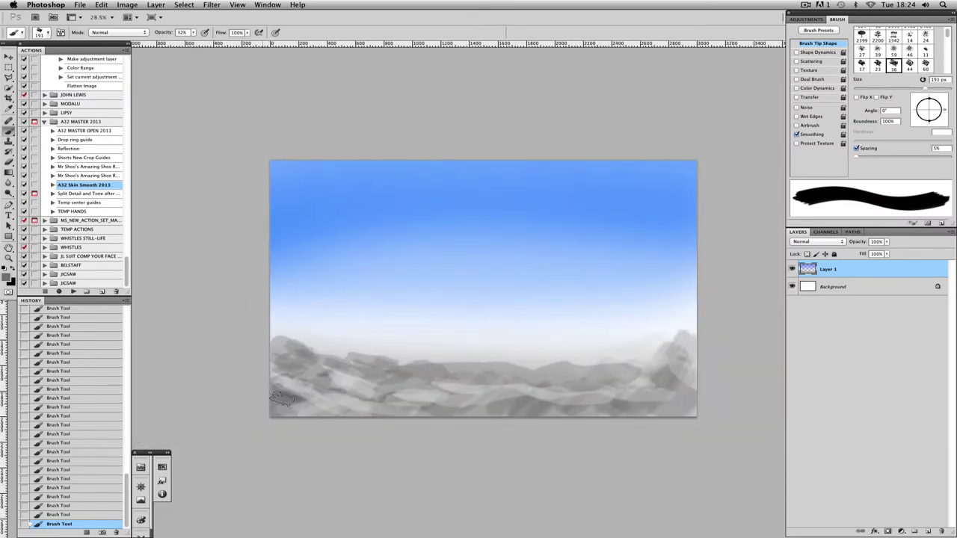
- Paint darker grey foreground ridges in front of the mountain range, along the lower edge
key("]")
mouse_move(305, 401)
left_mouse_down()
mouse_move(271, 372)
mouse_move(557, 360)
mouse_move(552, 379)
mouse_move(383, 422)
mouse_move(685, 419)
mouse_move(676, 400)
mouse_move(626, 385)
mouse_move(696, 383)
mouse_move(594, 411)
left_mouse_up()
key("[")
key("[")
key("[")
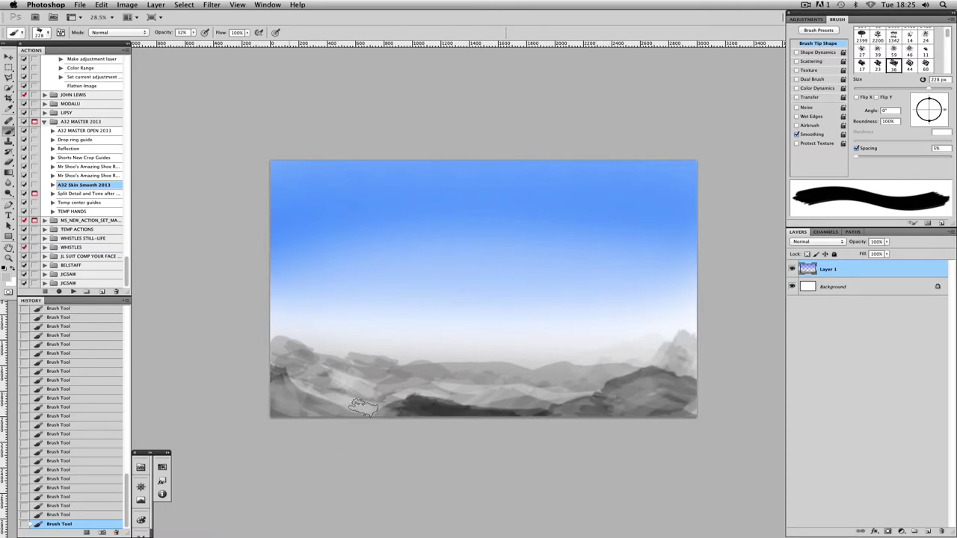
- Undo the last stroke and paint light grey slanted streaks over the dark foreground ridges
key("ctrl+z")
mouse_move(299, 390)
left_mouse_down()
mouse_move(320, 398)
mouse_move(283, 380)
mouse_move(327, 413)
mouse_move(358, 387)
mouse_move(476, 417)
left_mouse_up()
mouse_move(554, 408)
left_mouse_down()
mouse_move(629, 417)
mouse_move(598, 396)
left_mouse_up()
key("]")
key("]")
key("]")
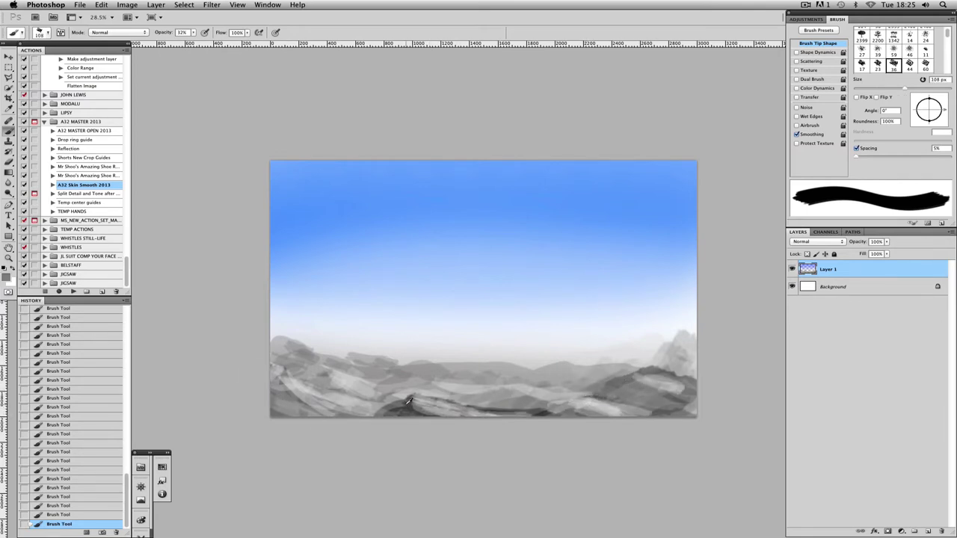
- Paint near-white snow highlights over the foreground slopes, varying the brush size up to 198 px
mouse_move(278, 392)
left_mouse_down()
mouse_move(308, 415)
mouse_move(280, 351)
mouse_move(371, 424)
mouse_move(392, 375)
mouse_move(533, 386)
mouse_move(512, 373)
left_mouse_up()
key("[")
key("[")
mouse_move(404, 400)
left_mouse_down()
mouse_move(486, 407)
mouse_move(688, 396)
mouse_move(603, 421)
mouse_move(378, 408)
mouse_move(299, 374)
mouse_move(310, 373)
mouse_move(321, 403)
mouse_move(523, 407)
mouse_move(667, 376)
mouse_move(650, 400)
mouse_move(681, 390)
left_mouse_up()
key("[")
key("[")
key("[")
key("[")
key("[")
key("[")
key("]")
key("]")
key("]")
key("]")
key("]")
key("]")
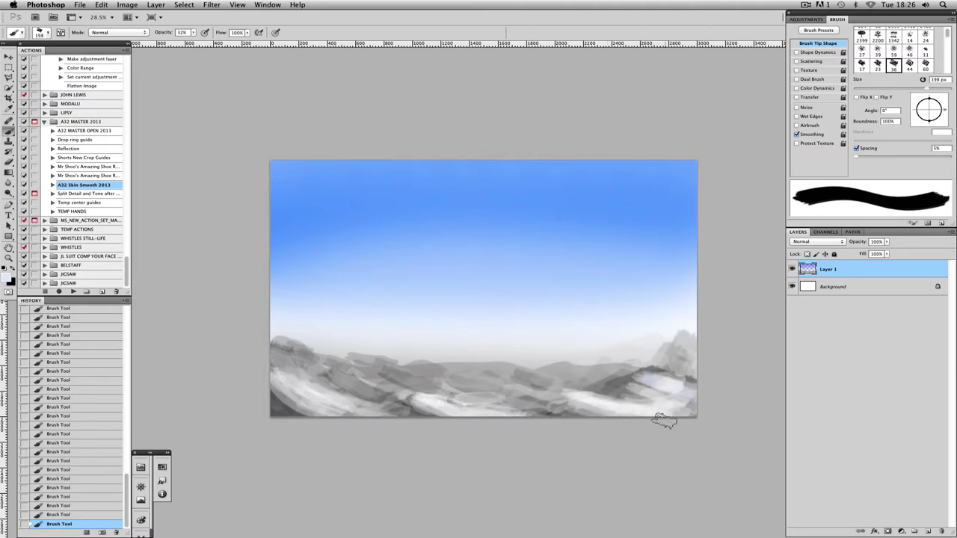
- Break up the snowy foreground with diagonal grey shading strokes across the full width of the mountains
key("[")
key("[")
key("[")
key("[")
mouse_move(527, 384)
left_mouse_down()
mouse_move(639, 409)
mouse_move(666, 385)
mouse_move(612, 404)
left_mouse_up()
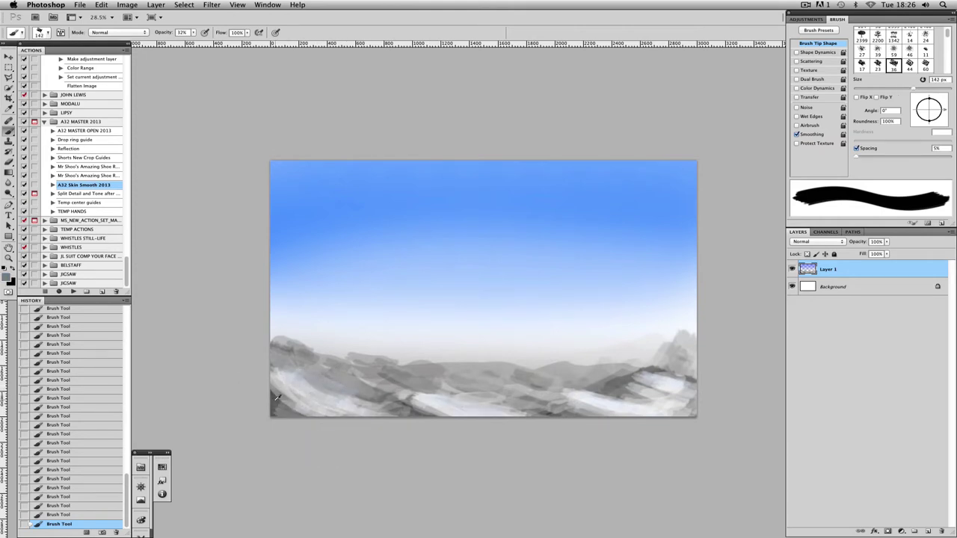
mouse_move(277, 397)
left_mouse_down()
mouse_move(386, 389)
mouse_move(395, 404)
left_mouse_up()
mouse_move(321, 377)
left_mouse_down()
mouse_move(394, 402)
mouse_move(443, 387)
mouse_move(393, 376)
mouse_move(554, 415)
mouse_move(550, 382)
mouse_move(597, 395)
mouse_move(673, 364)
mouse_move(678, 374)
mouse_move(673, 356)
mouse_move(687, 373)
mouse_move(590, 378)
mouse_move(601, 387)
mouse_move(499, 381)
mouse_move(568, 381)
mouse_move(474, 403)
mouse_move(315, 379)
mouse_move(329, 395)
mouse_move(275, 386)
mouse_move(290, 398)
mouse_move(293, 350)
mouse_move(533, 403)
mouse_move(632, 404)
mouse_move(664, 375)
mouse_move(610, 390)
mouse_move(691, 399)
left_mouse_up()
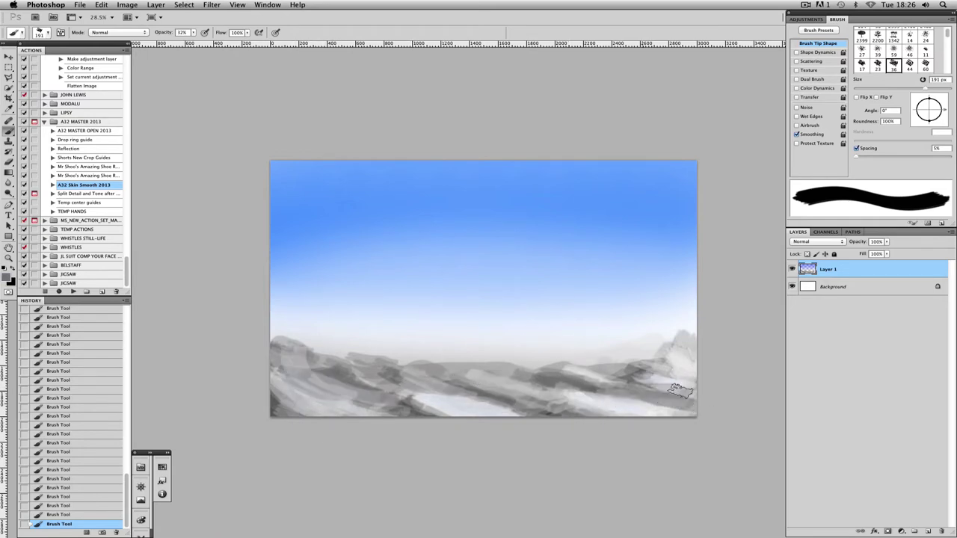
- Sample a light tone from the right-hand peak and paint highlights down its slope and across the lower-left slopes
left_click(678, 358, "alt")
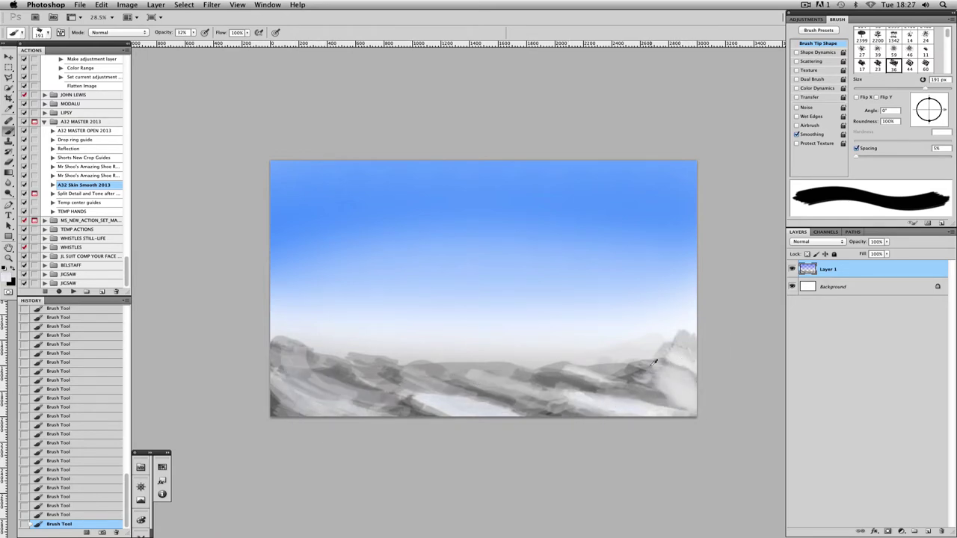
mouse_move(677, 362)
left_mouse_down()
mouse_move(672, 397)
mouse_move(691, 411)
left_mouse_up()
key("bracketleft")
key("bracketleft")
key("bracketleft")
key("bracketleft")
key("bracketleft")
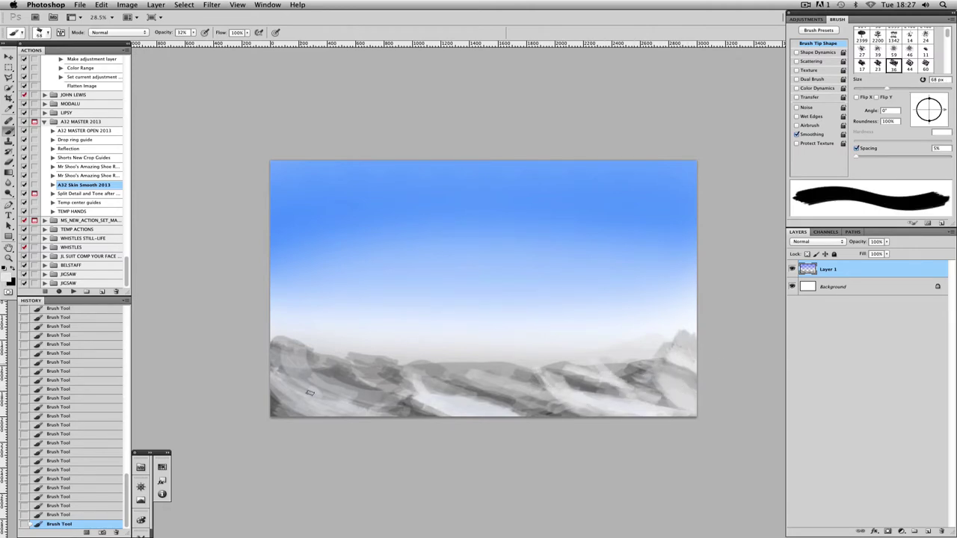
left_click_drag(310, 392, 437, 404)
- Undo the stray stroke above the ridge and paint a slanted dark rock spire rising from the left-centre mountains
left_click_drag(403, 351, 438, 395)
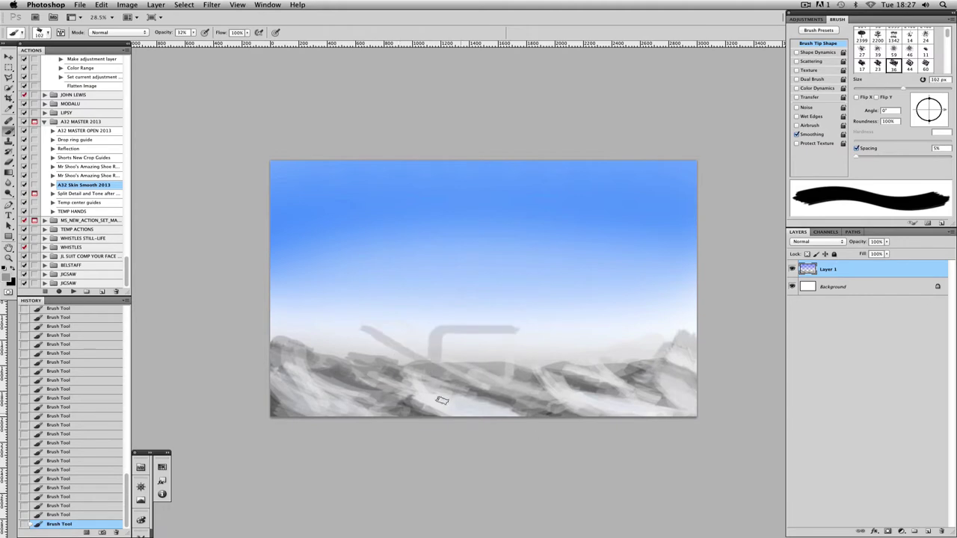
key("ctrl+z")
key("bracketright")
key("bracketright")
key("bracketright")
left_click_drag(344, 322, 449, 382)
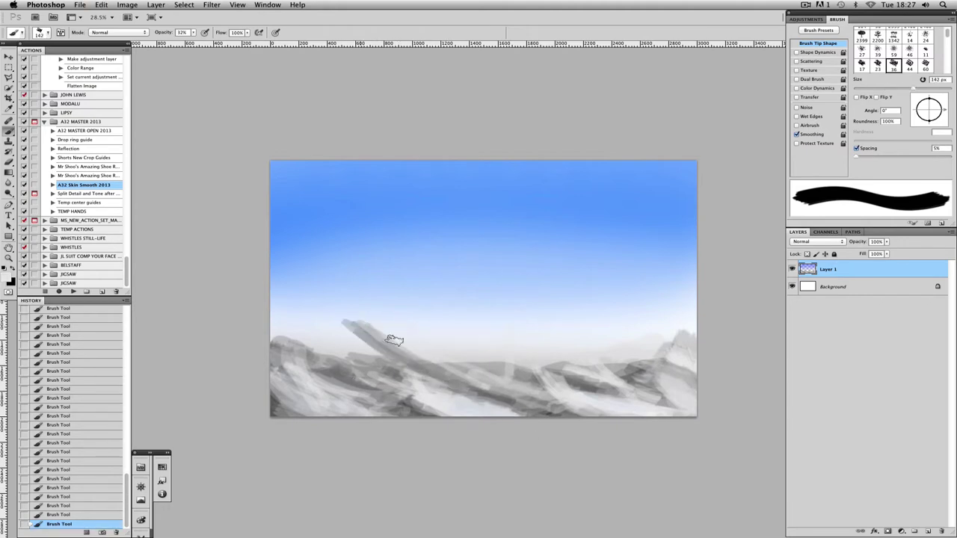
- Enlarge the brush and paint light highlights over the slanted spire and the neighbouring foreground slopes
key("bracketright")
key("bracketright")
key("bracketright")
key("bracketright")
mouse_move(352, 331)
left_mouse_down()
mouse_move(469, 376)
mouse_move(281, 396)
left_mouse_up()
mouse_move(538, 389)
left_mouse_down()
mouse_move(636, 373)
mouse_move(568, 412)
mouse_move(546, 396)
mouse_move(528, 418)
left_mouse_up()
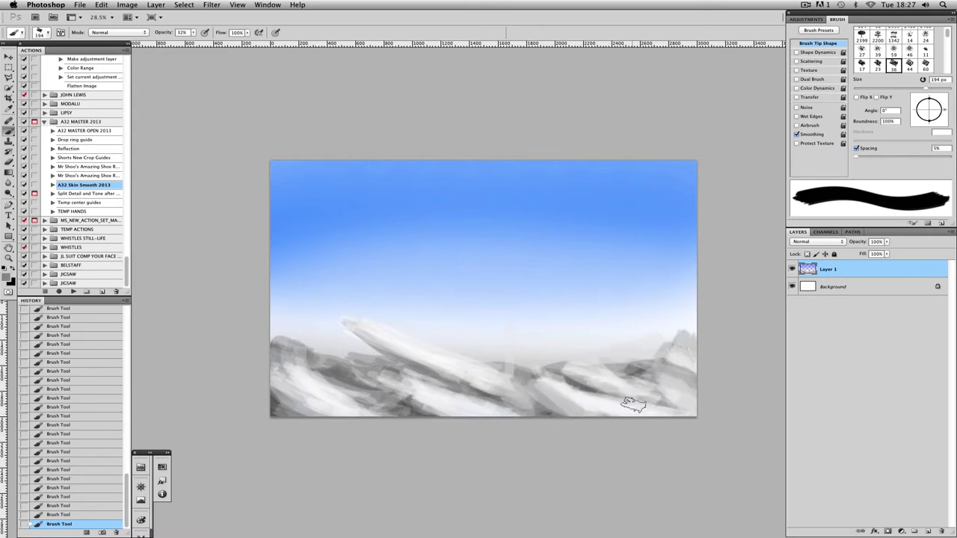
left_click_drag(633, 404, 611, 408)
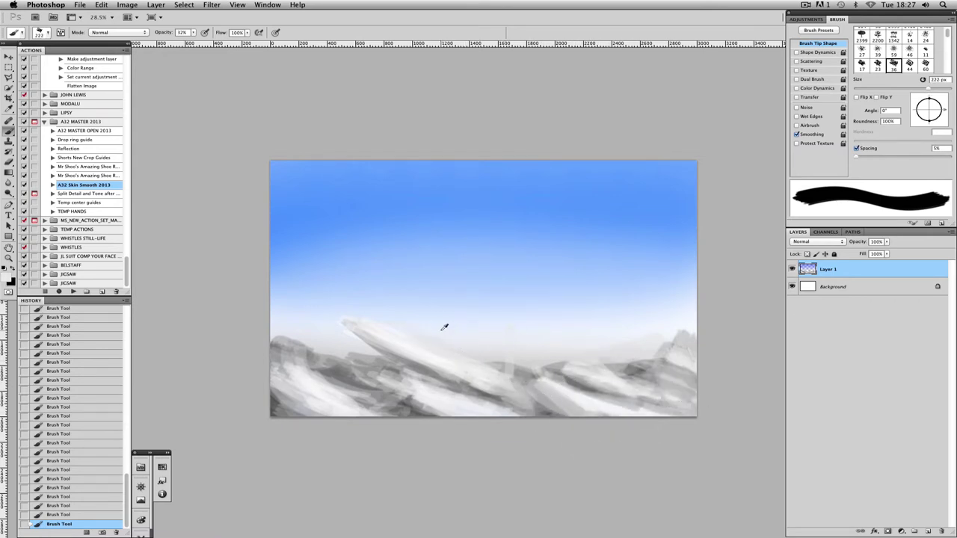
left_click(726, 309, "alt")
mouse_move(351, 374)
left_mouse_down()
mouse_move(314, 389)
mouse_move(344, 407)
mouse_move(421, 397)
mouse_move(304, 398)
left_mouse_up()
key("ctrl+z")
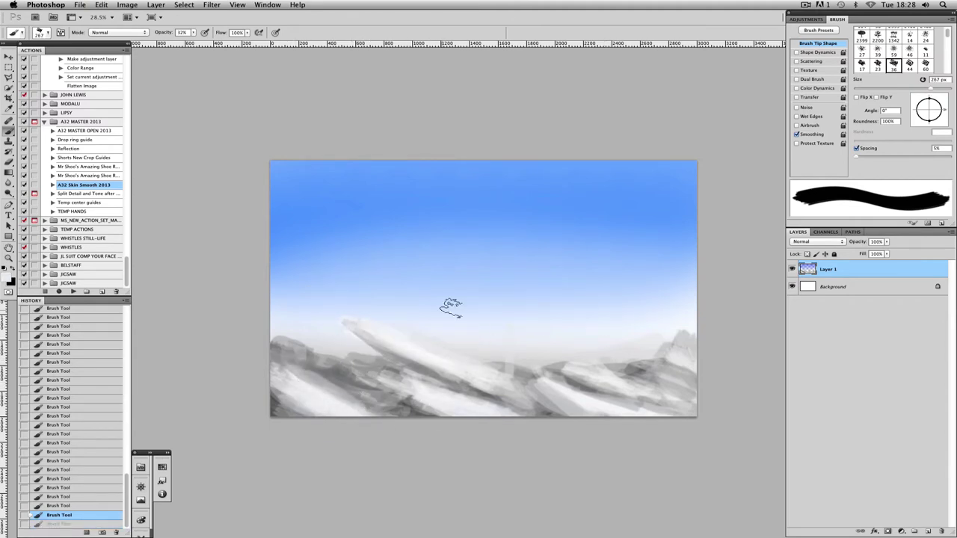
- Switch to the soft round brush and paint a pale haze over the horizon, distant ridges and spire
right_click(448, 309)
left_click(515, 363)
mouse_move(345, 334)
left_mouse_down()
mouse_move(381, 342)
mouse_move(364, 342)
left_mouse_up()
left_click_drag(773, 342, 407, 344)
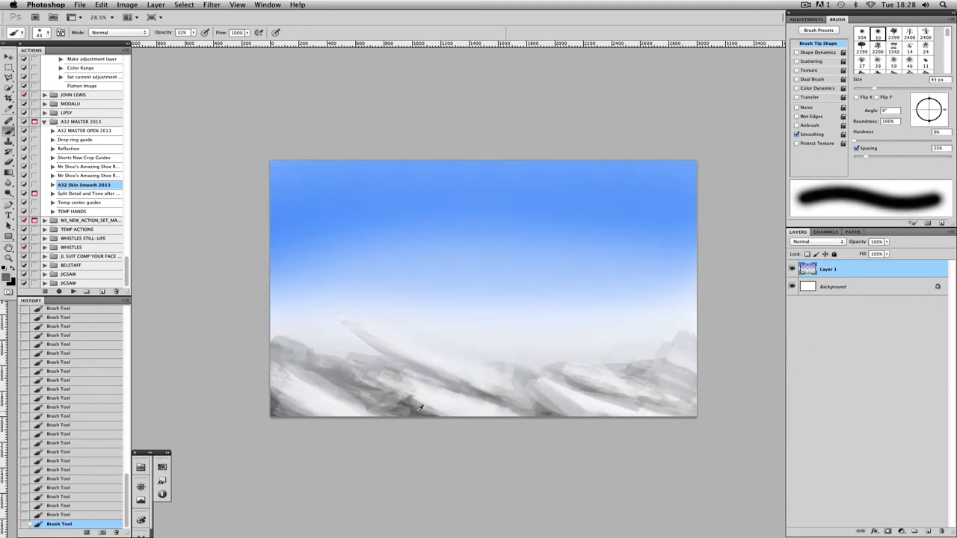
- Sample a dark grey from the rocks and paint soft shadows into the lower-left and lower-right slopes
mouse_move(419, 409)
left_mouse_down()
mouse_move(372, 409)
mouse_move(307, 385)
mouse_move(270, 394)
left_mouse_up()
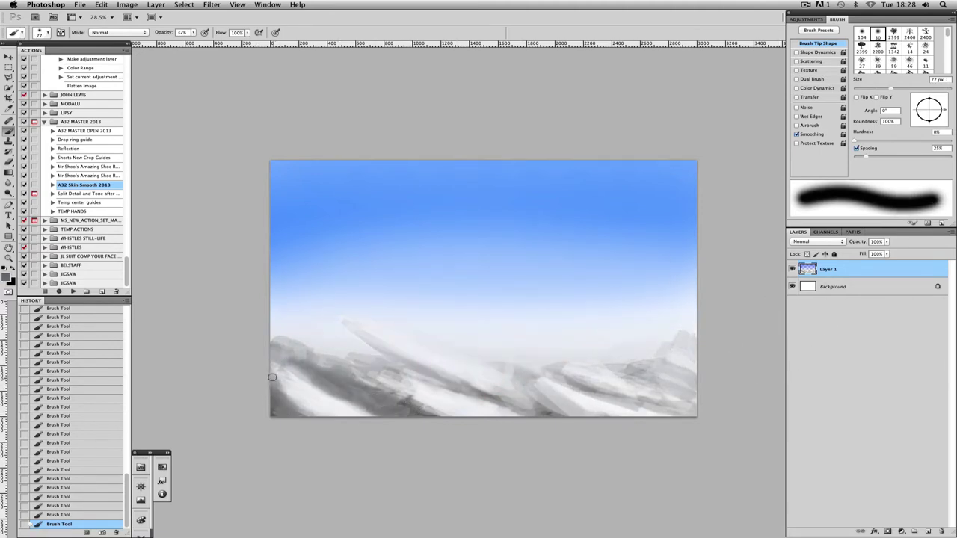
mouse_move(550, 417)
left_mouse_down()
mouse_move(658, 418)
mouse_move(689, 385)
left_mouse_up()
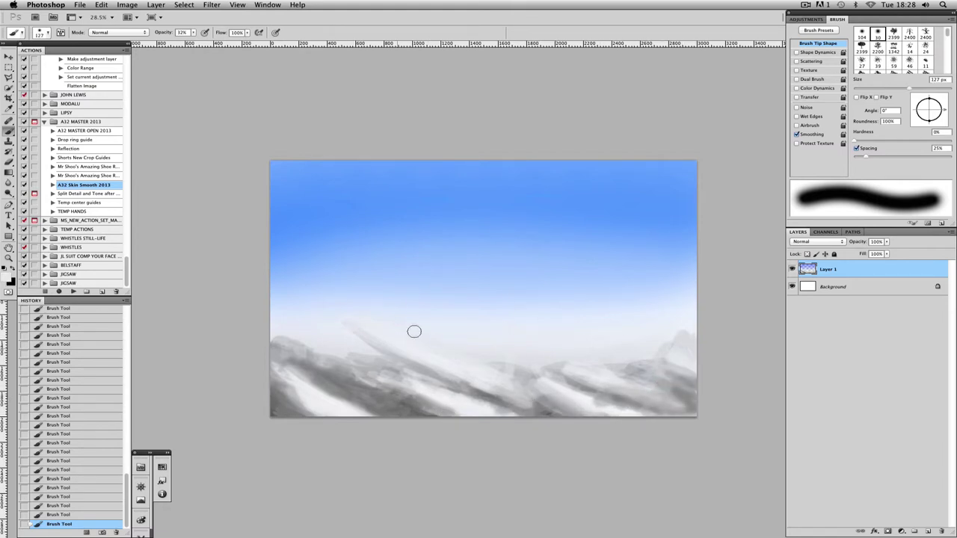
- Switch to the full-screen view with a black surround and undo the stroke made across the sky
key("f")
key("f")
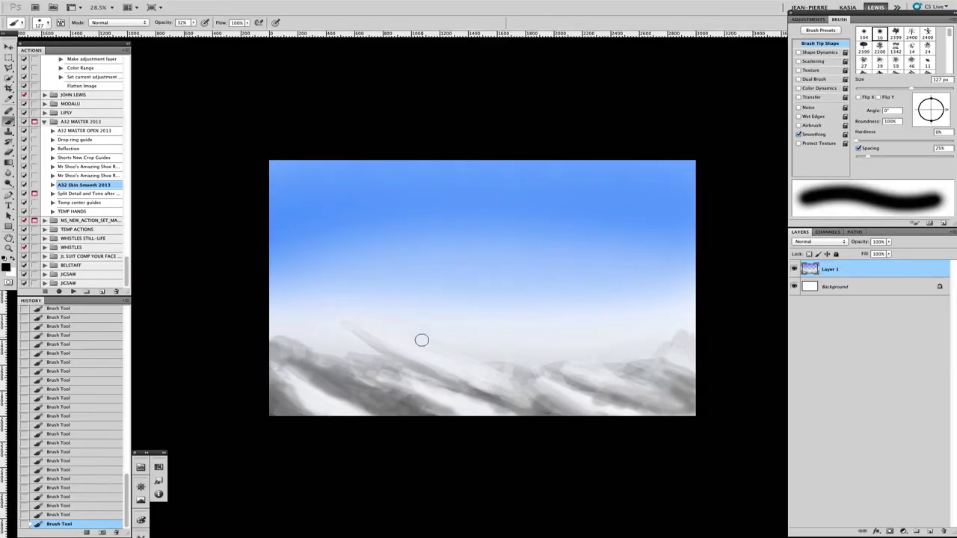
left_click_drag(560, 162, 695, 215)
key("super+alt+z")
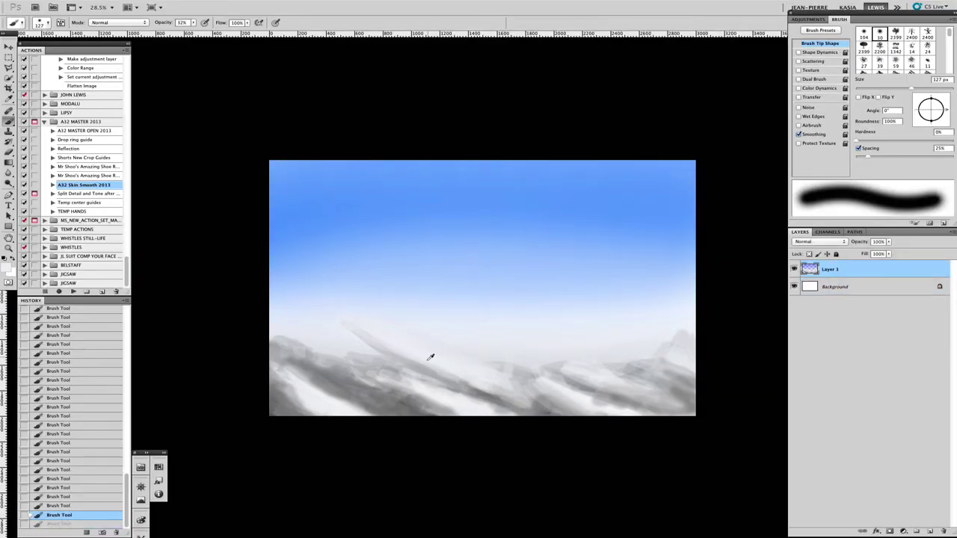
- Reduce the soft brush to about 24 px and paint fine white highlights along the spire and slope edges
key("bracketleft")
key("bracketleft")
key("bracketleft")
key("bracketleft")
key("bracketleft")
key("bracketleft")
left_click(364, 326)
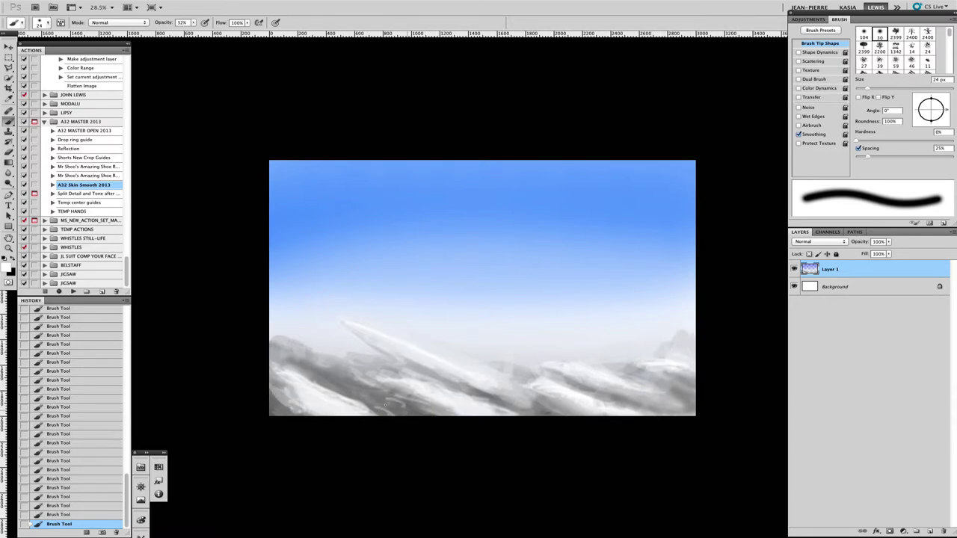
key("bracketright")
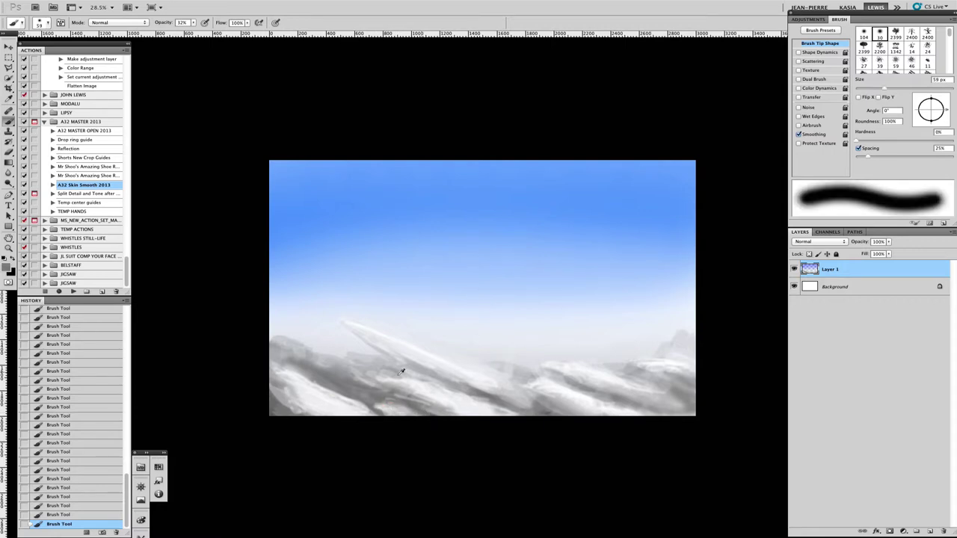
key("z")
key("b")
mouse_move(290, 396)
left_mouse_down()
mouse_move(344, 396)
mouse_move(292, 364)
mouse_move(470, 337)
left_mouse_up()
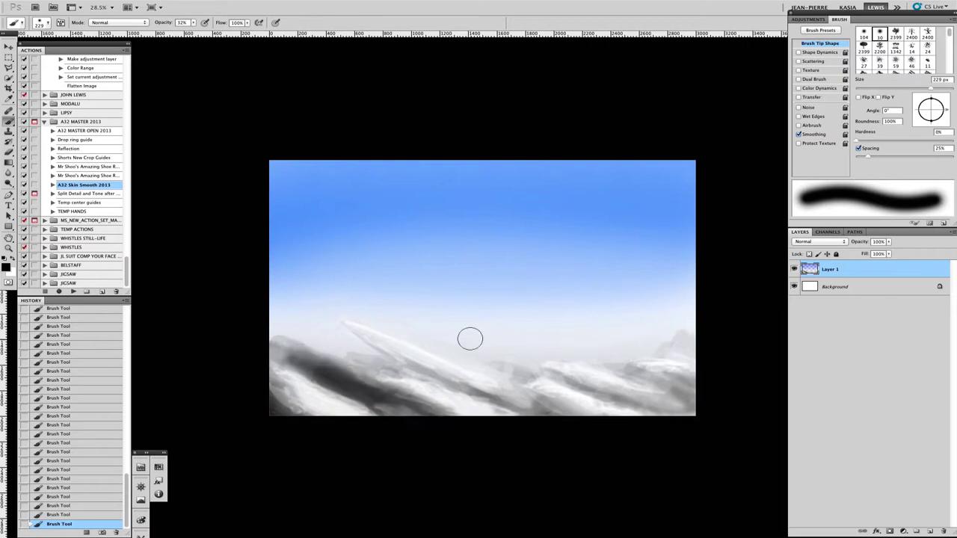
key("ctrl+z")
- Deepen the shadows between the snowy slopes with soft black strokes across the foreground
key("b")
left_click_drag(378, 395, 444, 423)
key("bracketleft")
key("bracketleft")
key("bracketleft")
key("bracketleft")
key("bracketleft")
key("bracketleft")
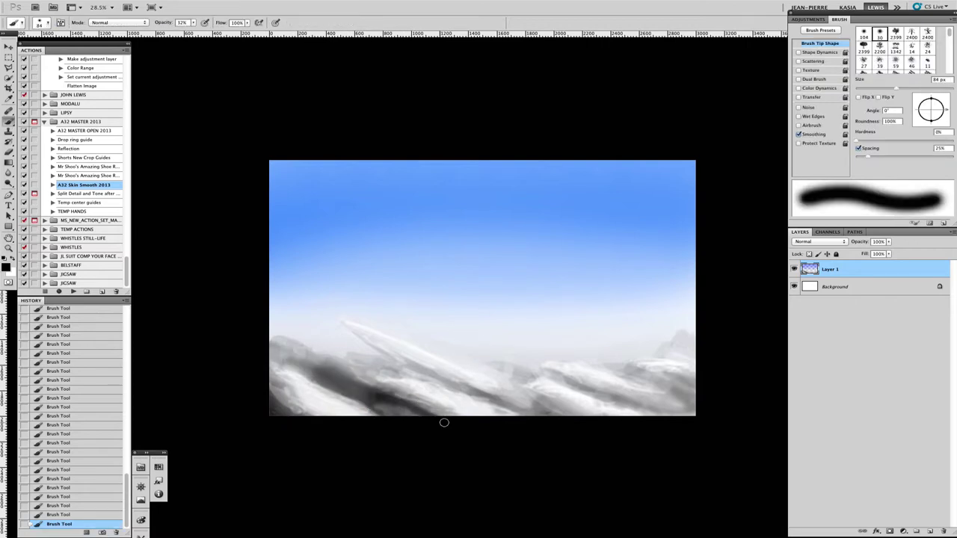
mouse_move(447, 388)
left_mouse_down()
mouse_move(561, 410)
mouse_move(666, 390)
mouse_move(685, 364)
left_mouse_up()
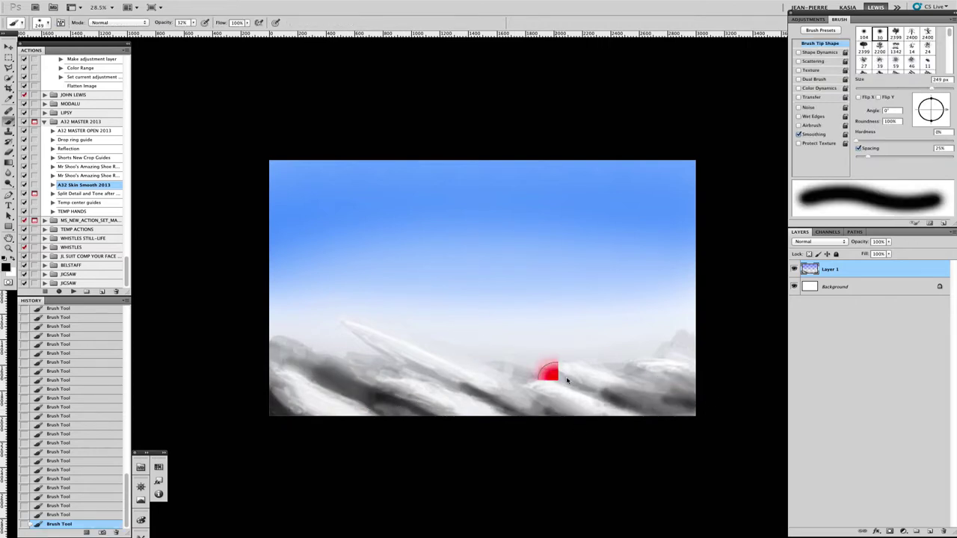
mouse_move(493, 350)
left_mouse_down()
mouse_move(500, 327)
mouse_move(453, 322)
left_mouse_up()
- Add a new layer and place a thin light guide stroke in the sky with the soft brush at 26 px, undoing stray attempts
left_click(916, 527)
left_click_drag(367, 227, 340, 226)
left_click_drag(320, 196, 374, 207)
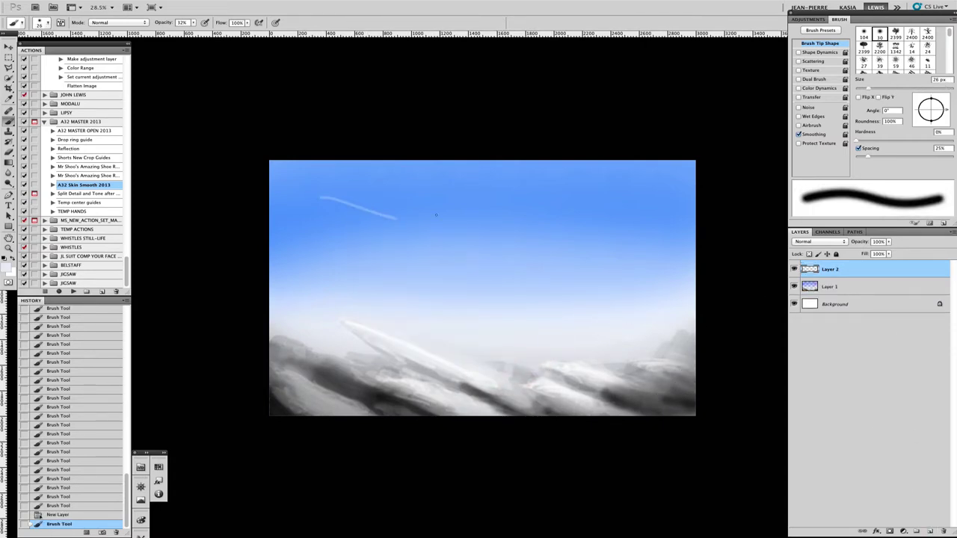
key("ctrl+z")
left_click_drag(303, 191, 513, 231)
key("ctrl+z")
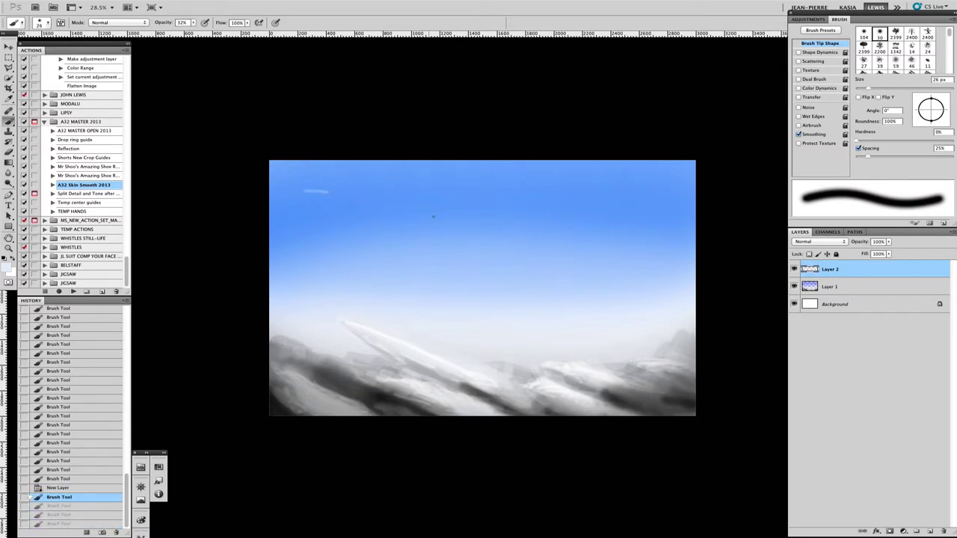
left_click_drag(406, 210, 530, 255)
key("ctrl+z")
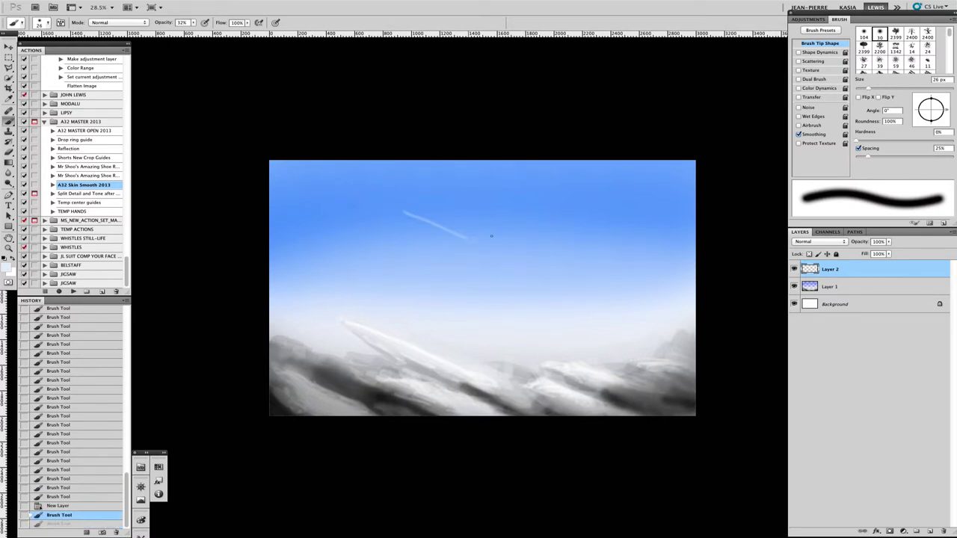
- Sketch the ship's bowsprit, bow stem and long curved rails across the sky in thin light strokes
left_click_drag(474, 236, 635, 292)
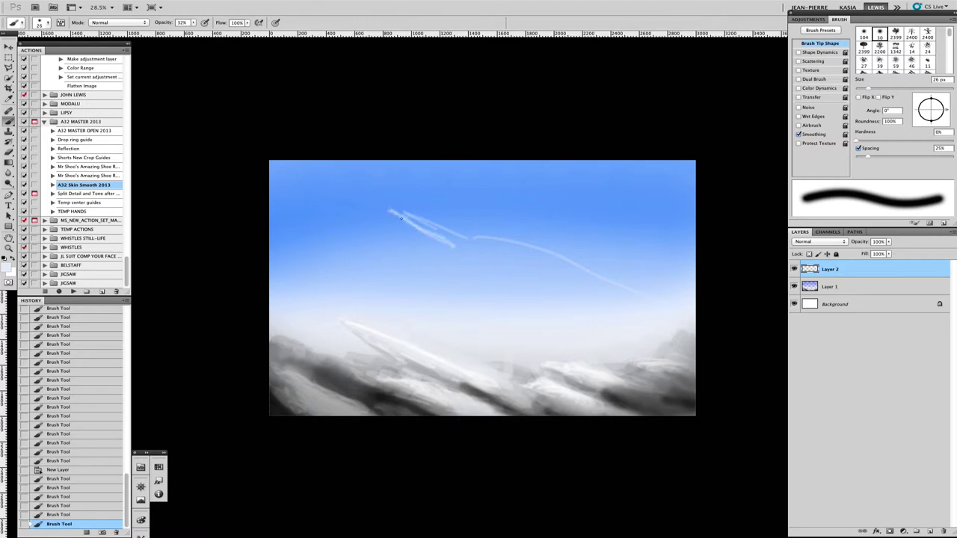
left_click_drag(355, 188, 463, 245)
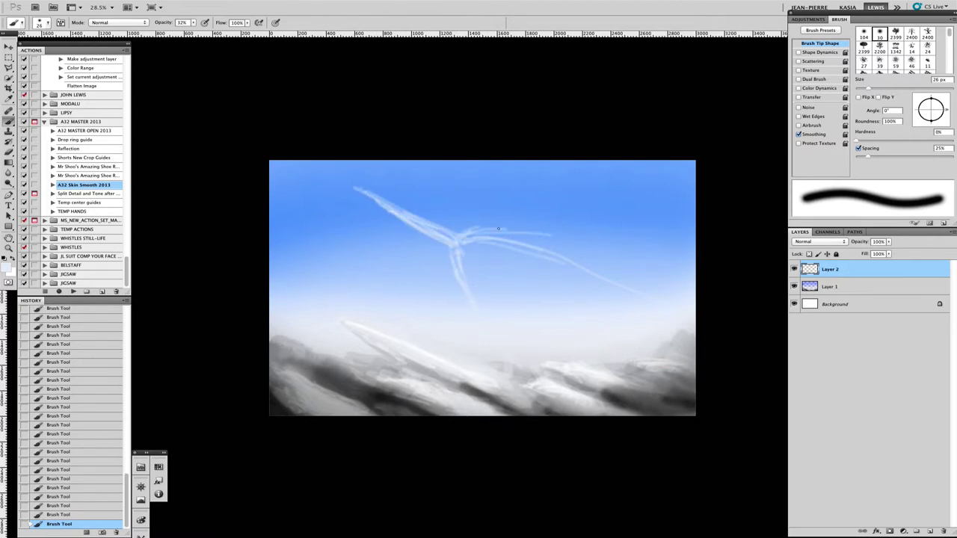
key("ctrl+z")
left_click_drag(497, 229, 462, 237)
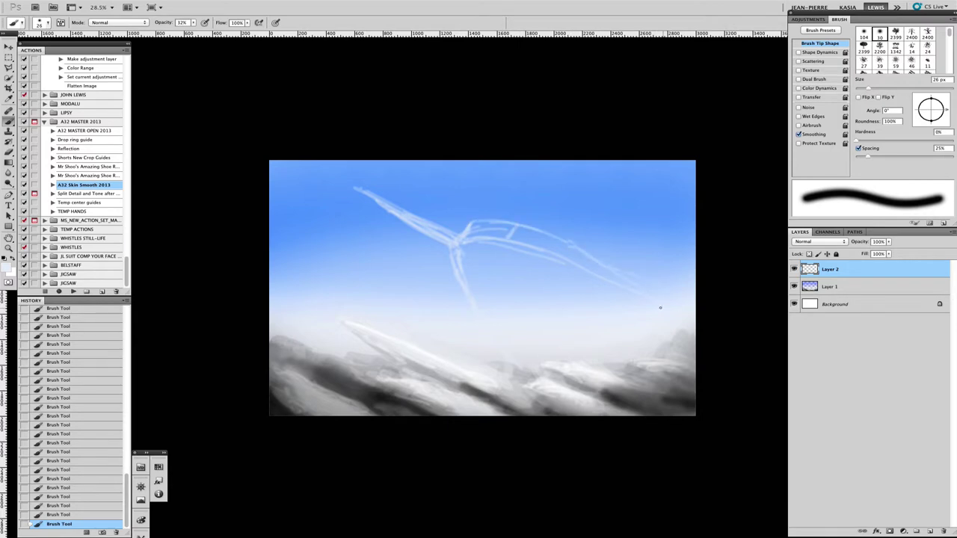
key("ctrl+z")
left_click_drag(657, 273, 598, 258)
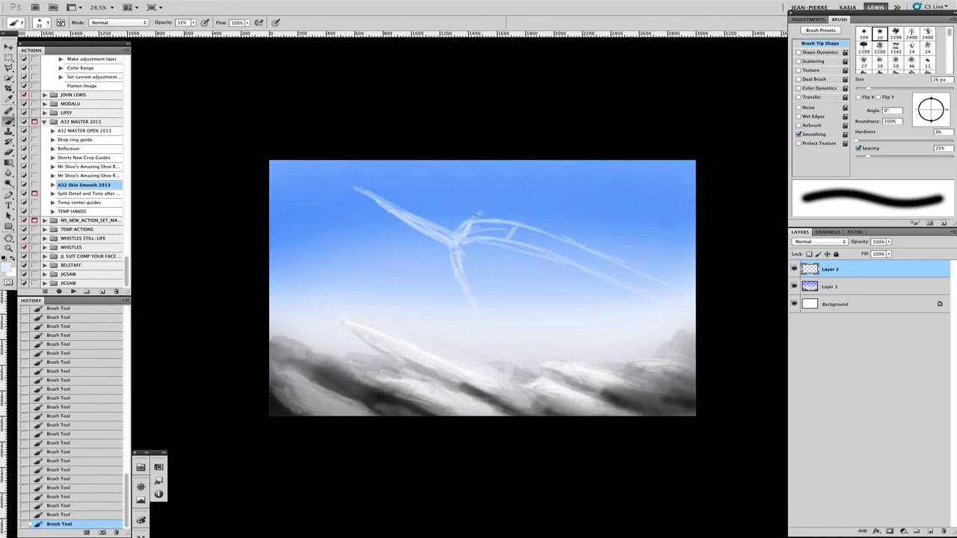
key("ctrl+z")
left_click_drag(422, 225, 464, 214)
- Enlarge the soft brush to 173 px and undo the last three strokes
key("bracketright")
key("bracketright")
key("bracketright")
key("bracketright")
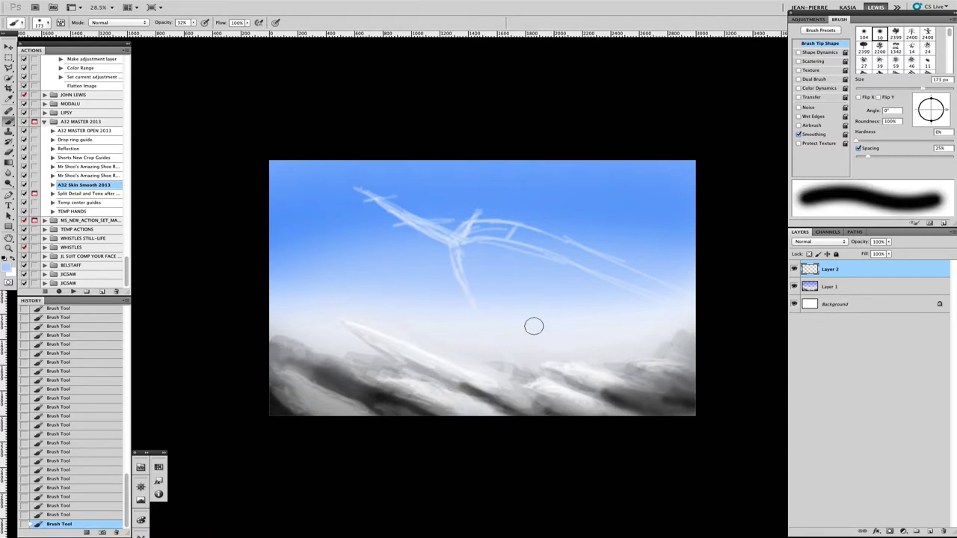
key("ctrl+alt+z")
key("ctrl+alt+z")
key("ctrl+alt+z")
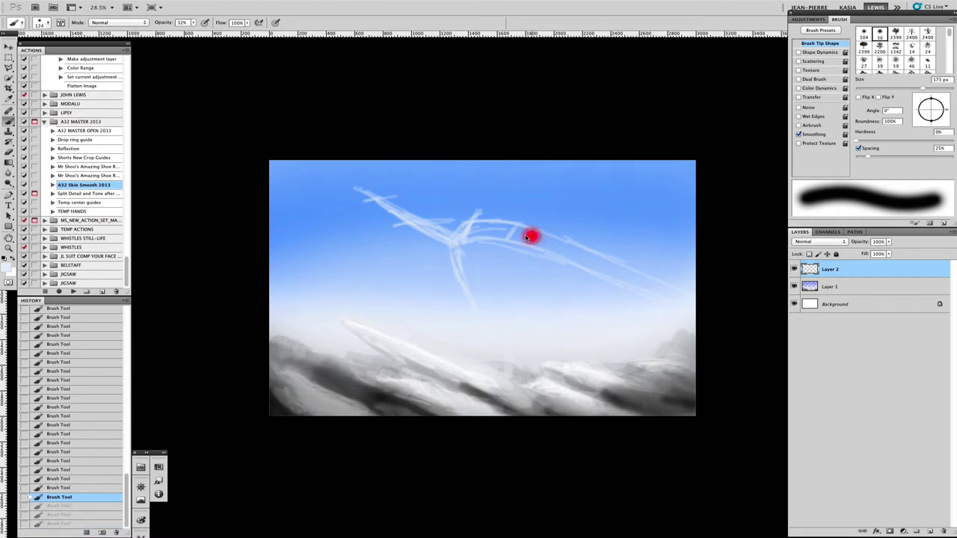
- Sketch two slanted masts rising from the ship's rail with the soft brush at about 31 px
mouse_move(529, 236)
left_mouse_down()
mouse_move(544, 215)
mouse_move(543, 191)
mouse_move(556, 183)
left_mouse_up()
key("ctrl+alt+z")
key("ctrl+alt+z")
key("ctrl+alt+z")
key("ctrl+alt+z")
key("ctrl+alt+z")
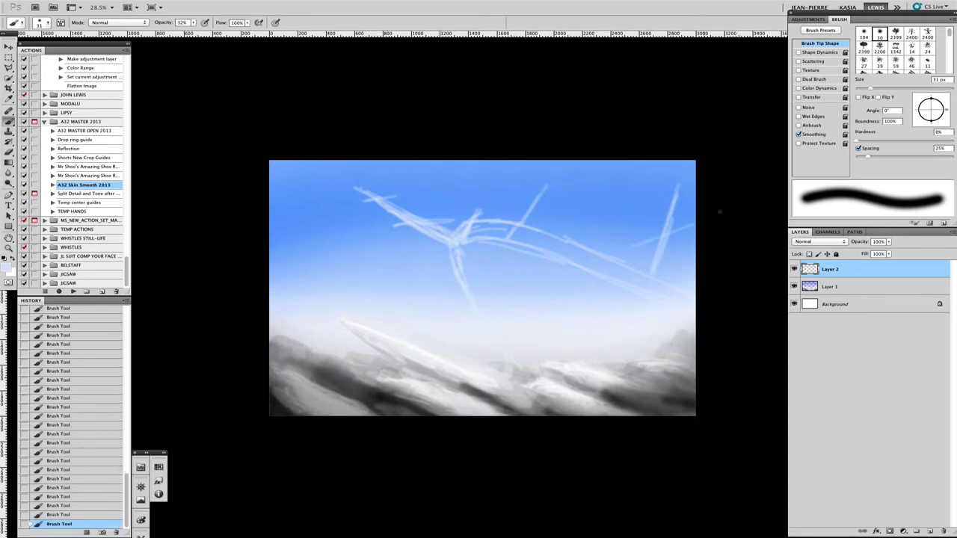
key("ctrl+alt+z")
- Sketch slanted crossbars on both masts and extend the rear mast up to the canvas edge
left_click_drag(696, 223, 630, 251)
key("ctrl+alt+z")
left_click_drag(672, 182, 656, 198)
left_click_drag(686, 161, 670, 192)
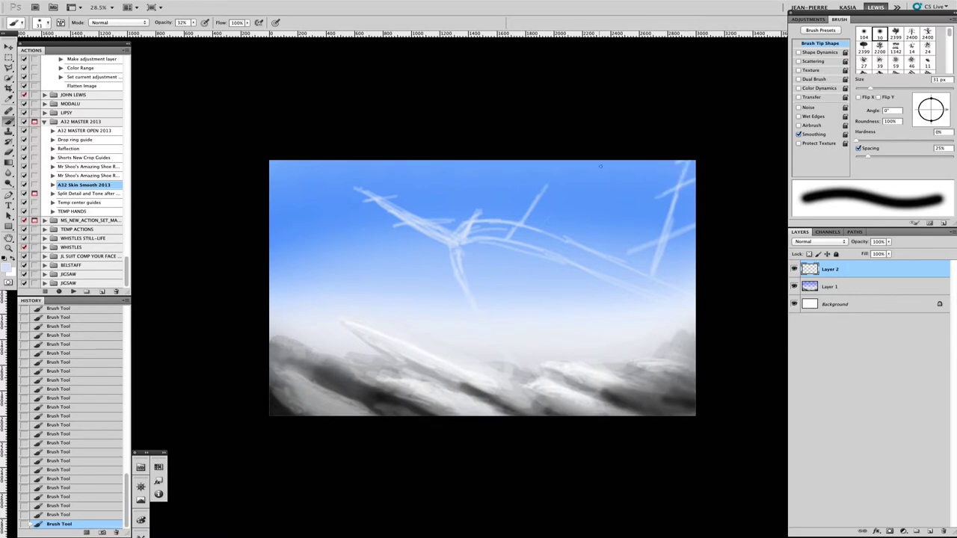
key("ctrl+alt+z")
left_click_drag(560, 190, 523, 201)
mouse_move(499, 305)
left_mouse_down()
mouse_move(456, 299)
mouse_move(576, 274)
left_mouse_up()
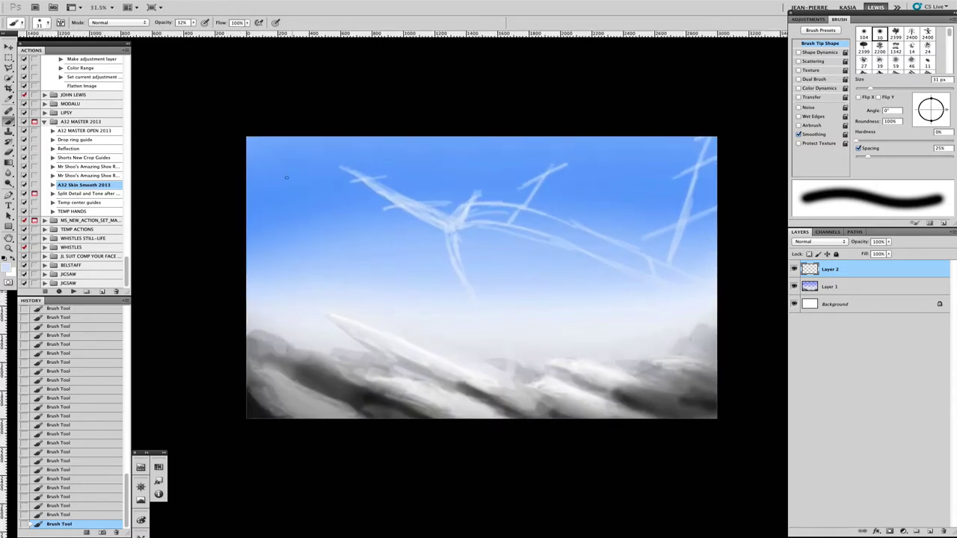
- Paint soft grey clouds across the upper sky with large soft brushes up to 1300 px
mouse_move(294, 156)
left_mouse_down()
mouse_move(594, 162)
mouse_move(581, 145)
left_mouse_up()
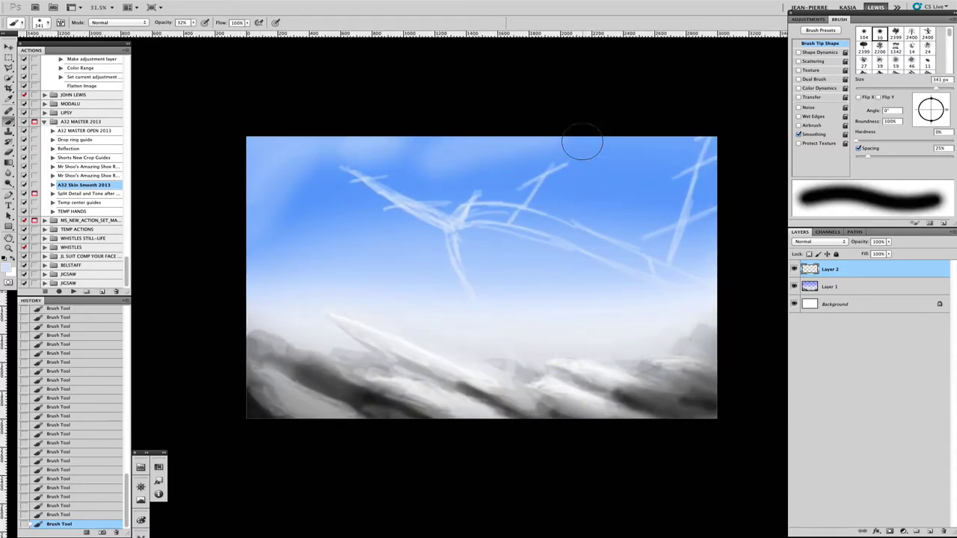
key("ctrl+alt+z")
left_click_drag(706, 153, 292, 154)
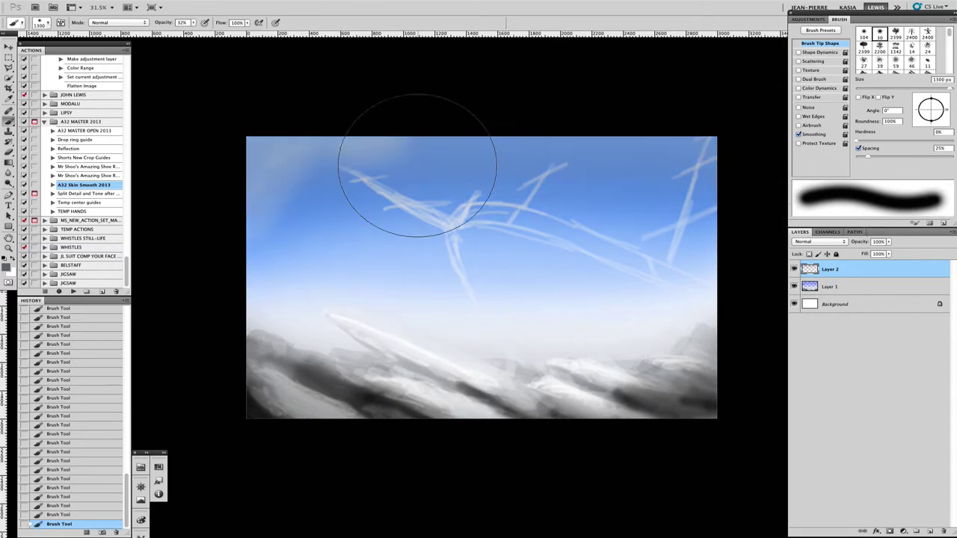
left_click_drag(683, 133, 390, 143)
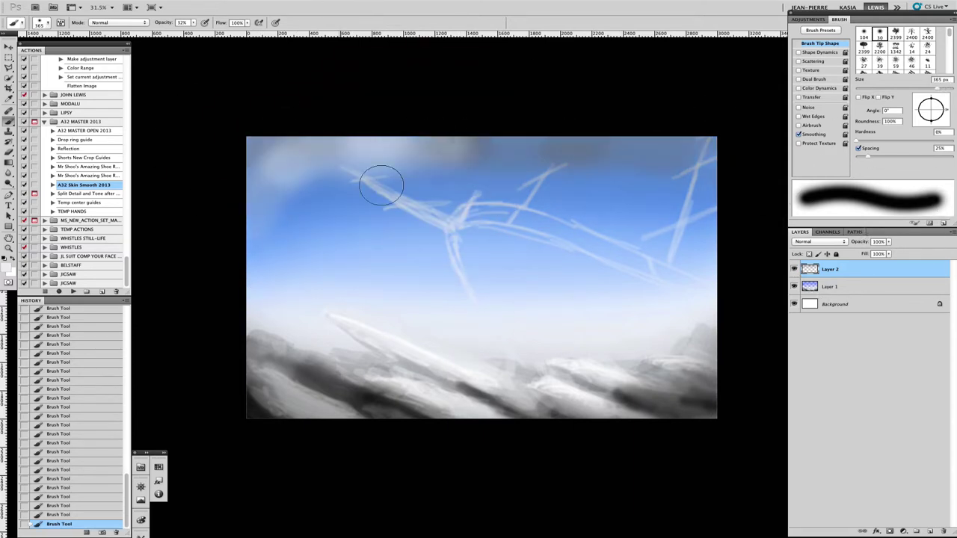
mouse_move(316, 215)
left_mouse_down()
mouse_move(426, 216)
mouse_move(385, 136)
left_mouse_up()
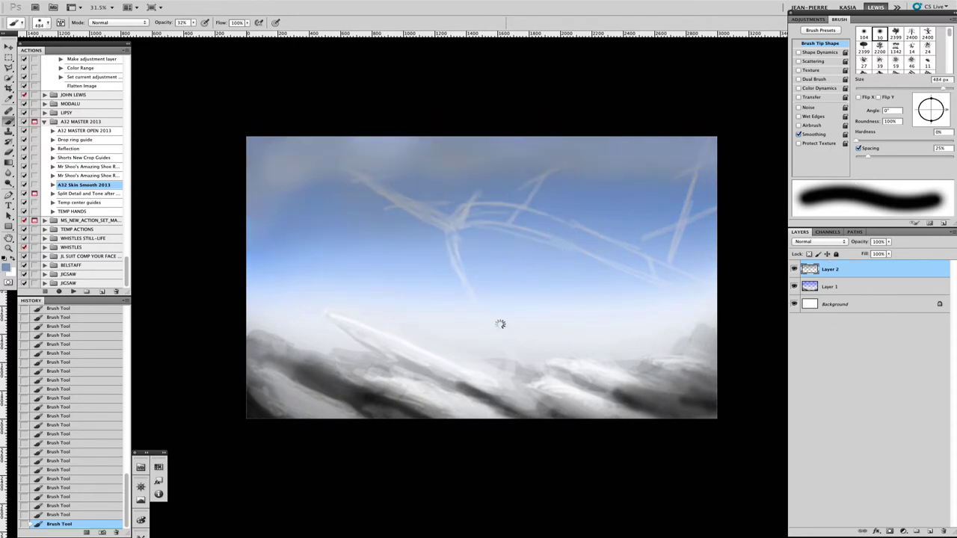
- Choose the 23 px textured brush tip and pick a dark grey foreground colour
right_click(561, 278)
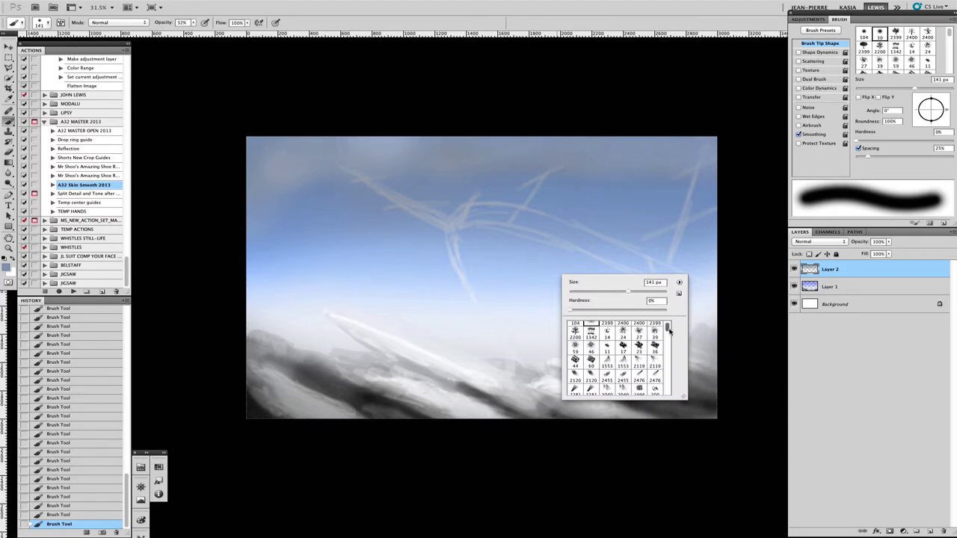
left_click(644, 348)
scroll(453, 312, "up", 3)
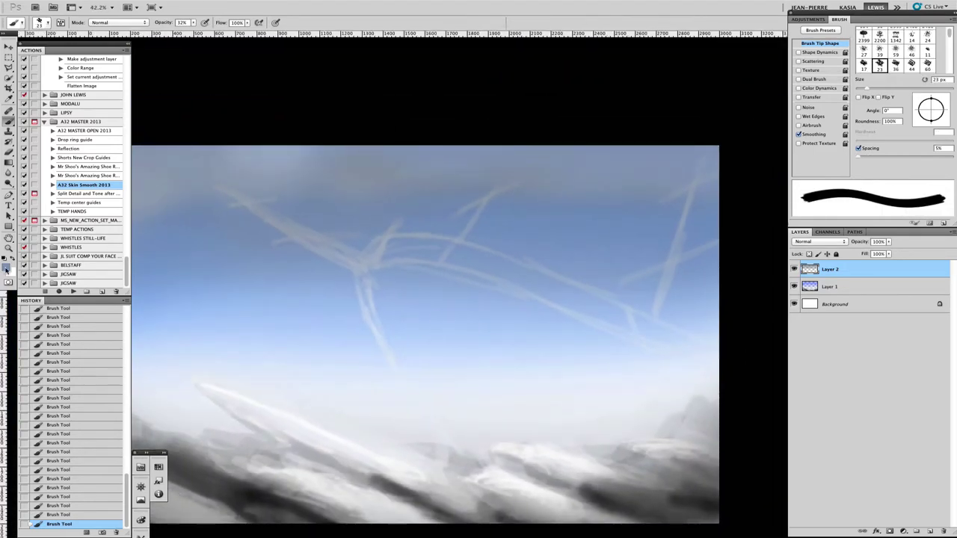
left_click(7, 270)
left_click(352, 270)
left_click(577, 128)
mouse_move(411, 373)
left_mouse_down()
mouse_move(404, 282)
mouse_move(430, 385)
left_mouse_up()
key("ctrl+z")
key("ctrl+z")
key("ctrl+z")
- Add a new layer and block in the ship's hull with broad vertical grey strokes using the textured brush at 250 px
key("ctrl+shift+alt+n")
left_click_drag(419, 275, 467, 397)
mouse_move(538, 362)
left_mouse_down()
mouse_move(544, 317)
mouse_move(590, 345)
mouse_move(587, 332)
mouse_move(642, 375)
mouse_move(661, 362)
left_mouse_up()
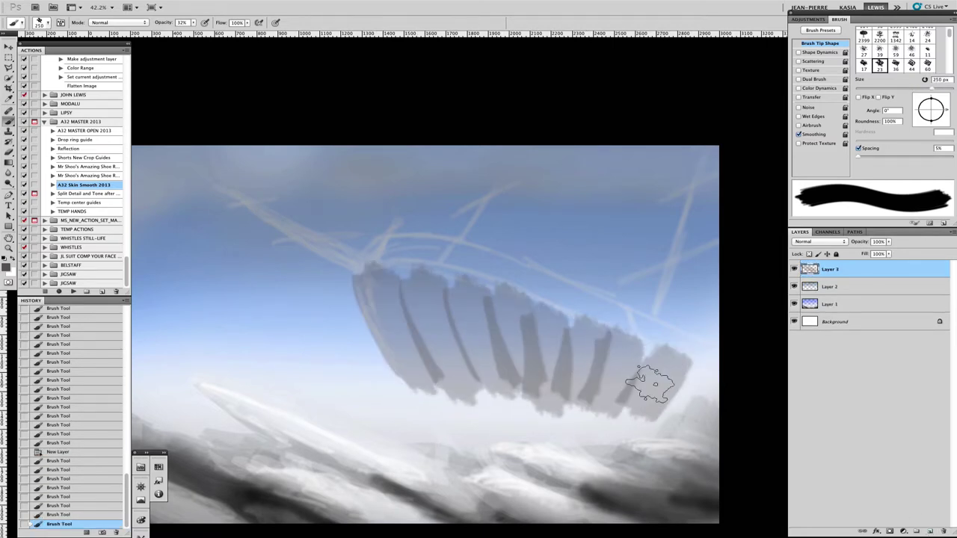
key("ctrl+z")
key("ctrl+z")
key("ctrl+z")
key("ctrl+z")
key("ctrl+z")
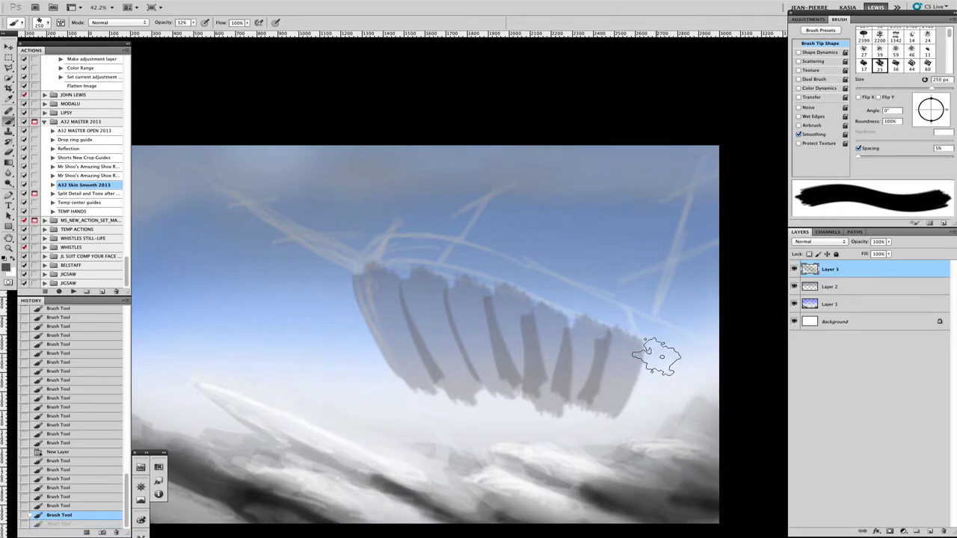
mouse_move(661, 361)
left_mouse_down()
mouse_move(687, 374)
mouse_move(702, 419)
left_mouse_up()
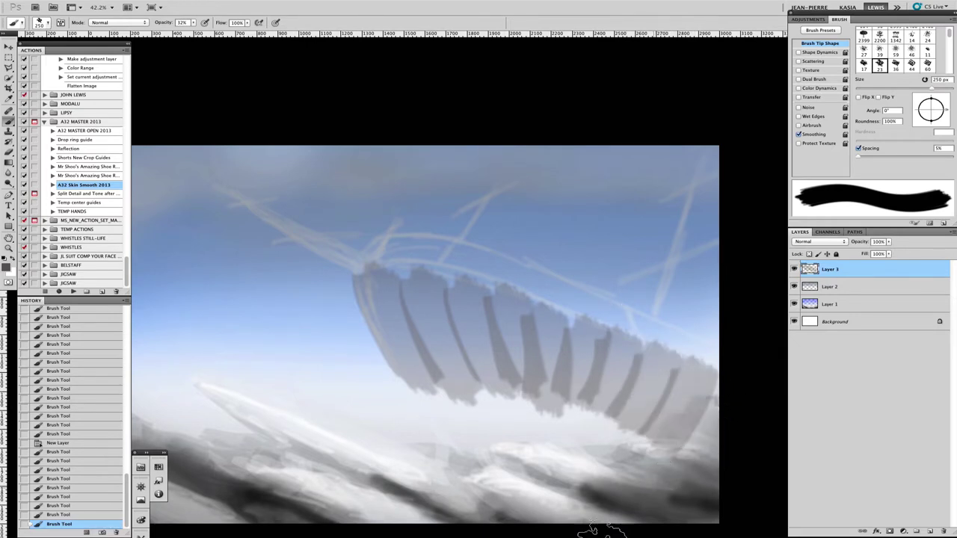
- Paint the hull's curved lower edge and its upper rim with long grey strokes, bringing the brush down to 130 px
left_click_drag(404, 385, 635, 441)
key("ctrl+z")
left_click_drag(411, 377, 800, 447)
scroll(460, 274, "down", 3)
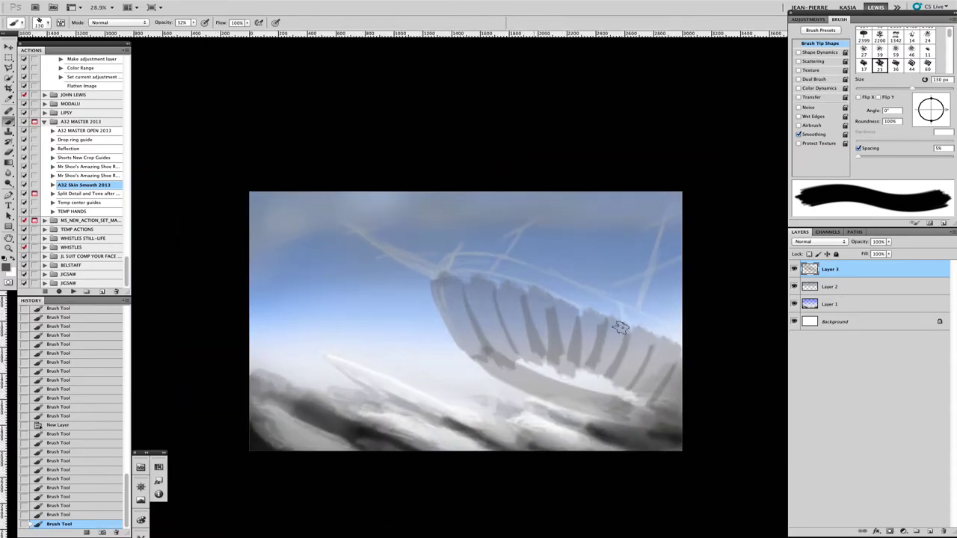
mouse_move(589, 317)
left_mouse_down()
mouse_move(524, 289)
mouse_move(433, 271)
left_mouse_up()
left_click_drag(660, 350, 515, 281)
- Reduce the textured brush to 32 px and paint the bow post, the start of the railing and the front mast
key("bracketleft")
key("bracketleft")
key("bracketleft")
key("bracketleft")
key("bracketleft")
key("bracketleft")
key("bracketleft")
key("bracketleft")
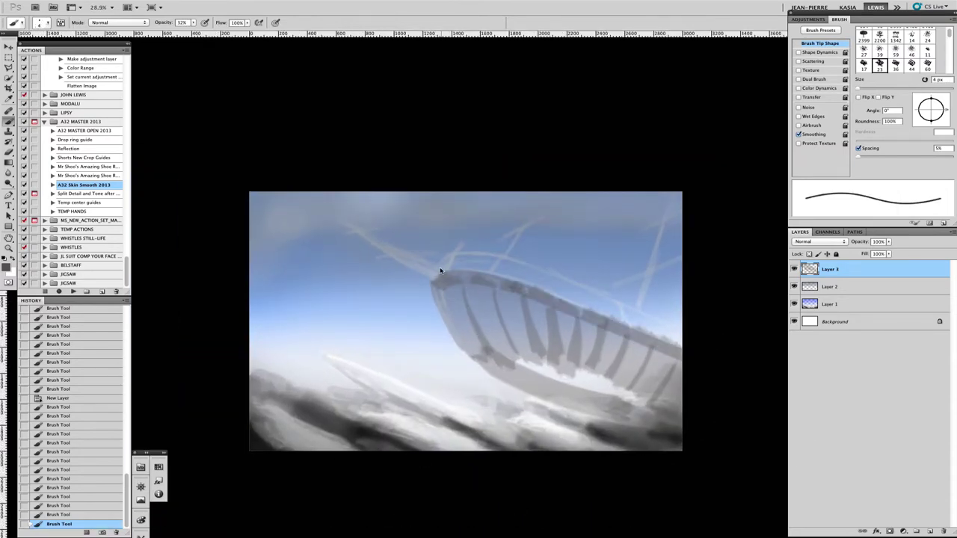
scroll(440, 270, "up", 3)
key("bracketright")
key("bracketright")
key("bracketright")
key("bracketright")
key("bracketright")
key("bracketright")
mouse_move(422, 296)
left_mouse_down()
mouse_move(448, 251)
mouse_move(507, 242)
left_mouse_up()
left_click_drag(469, 228, 461, 243)
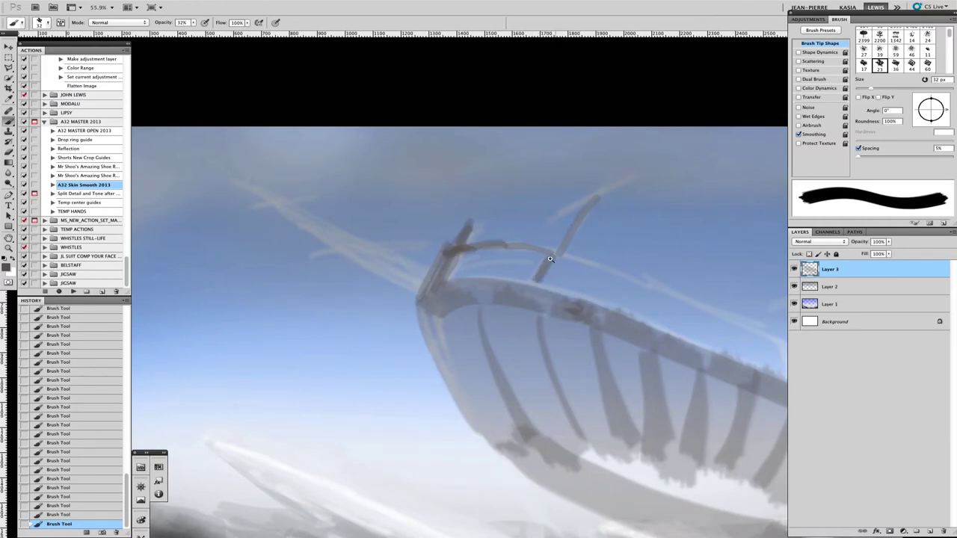
- Try thicker railing strokes with the brush enlarged to 98 px, and undo the last strokes back past the front mast
scroll(549, 259, "down", 3)
scroll(523, 263, "up", 2)
key("bracketright")
key("bracketright")
key("bracketright")
key("bracketright")
key("bracketright")
key("bracketright")
mouse_move(565, 258)
left_mouse_down()
mouse_move(533, 276)
mouse_move(635, 291)
left_mouse_up()
left_click_drag(568, 275, 680, 308)
scroll(605, 219, "up", 1)
key("ctrl+alt+z")
key("ctrl+alt+z")
key("ctrl+alt+z")
key("ctrl+alt+z")
key("ctrl+alt+z")
key("ctrl+alt+z")
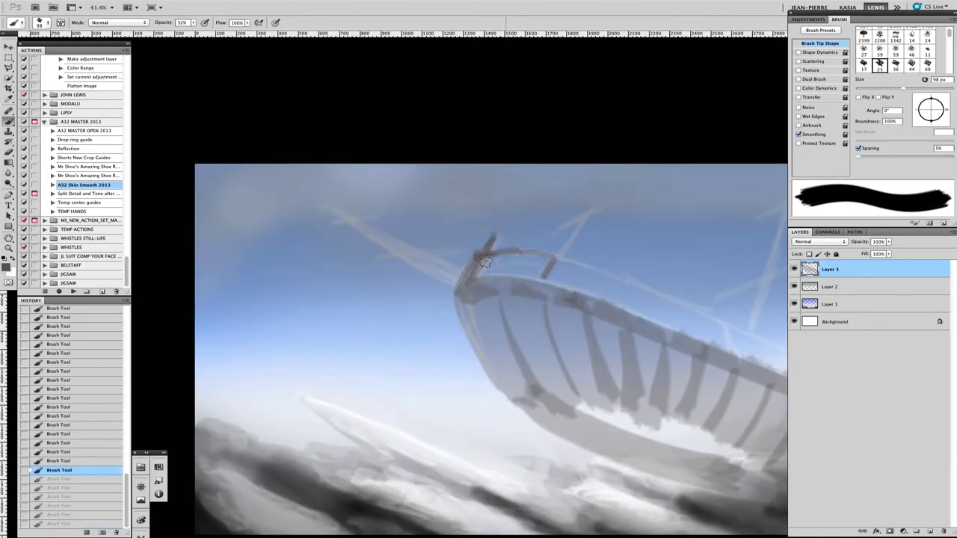
- Fill the railing along the whole deck with short vertical strokes and outline its upper edge, using the brush at 47 px
mouse_move(484, 261)
left_mouse_down()
mouse_move(623, 279)
mouse_move(632, 306)
mouse_move(655, 297)
mouse_move(553, 275)
mouse_move(659, 302)
mouse_move(652, 313)
mouse_move(685, 310)
mouse_move(699, 333)
mouse_move(719, 330)
mouse_move(740, 356)
mouse_move(730, 314)
mouse_move(584, 399)
mouse_move(497, 337)
mouse_move(509, 358)
mouse_move(537, 355)
mouse_move(562, 372)
left_mouse_up()
left_click_drag(291, 254, 267, 257)
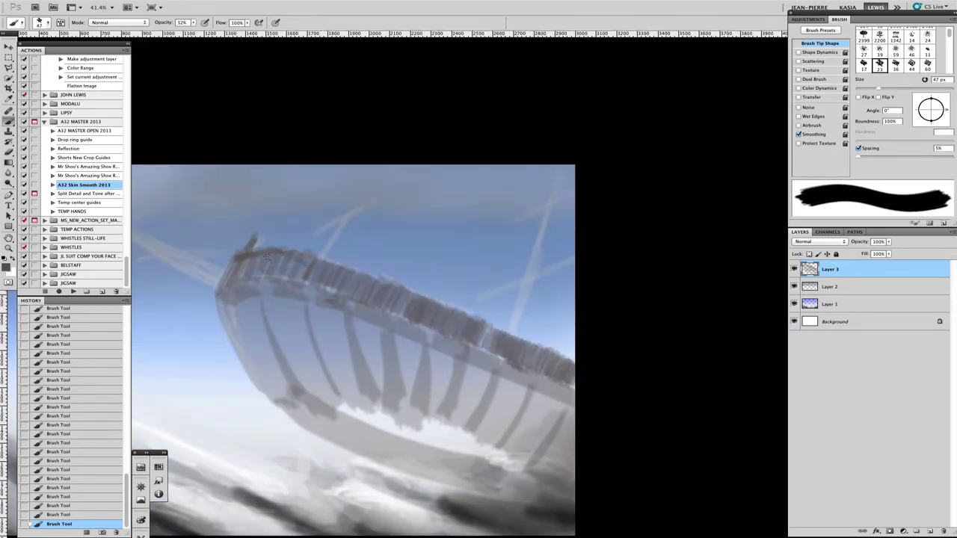
left_click_drag(341, 263, 255, 283)
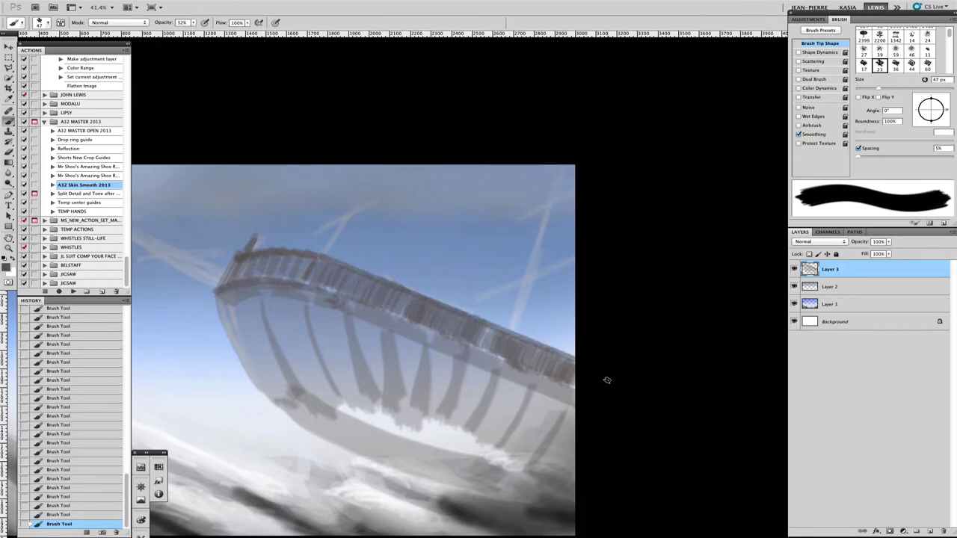
- Paint the long dark bowsprit over its sketch lines and darken the curved bow stem
key("h")
left_click_drag(607, 380, 382, 261)
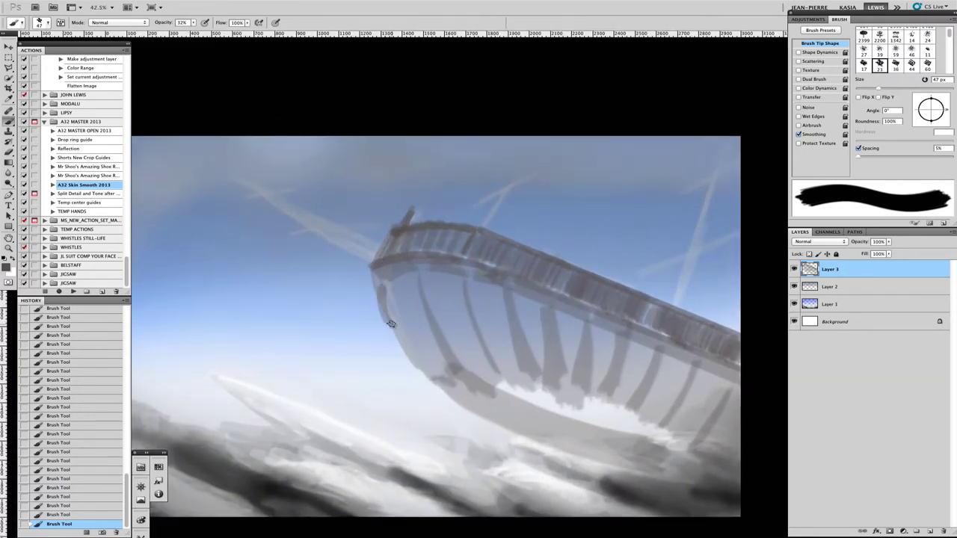
mouse_move(391, 323)
left_mouse_down()
mouse_move(360, 249)
mouse_move(379, 302)
mouse_move(289, 197)
mouse_move(354, 240)
mouse_move(236, 166)
mouse_move(372, 236)
left_mouse_up()
key("bracketleft")
key("bracketleft")
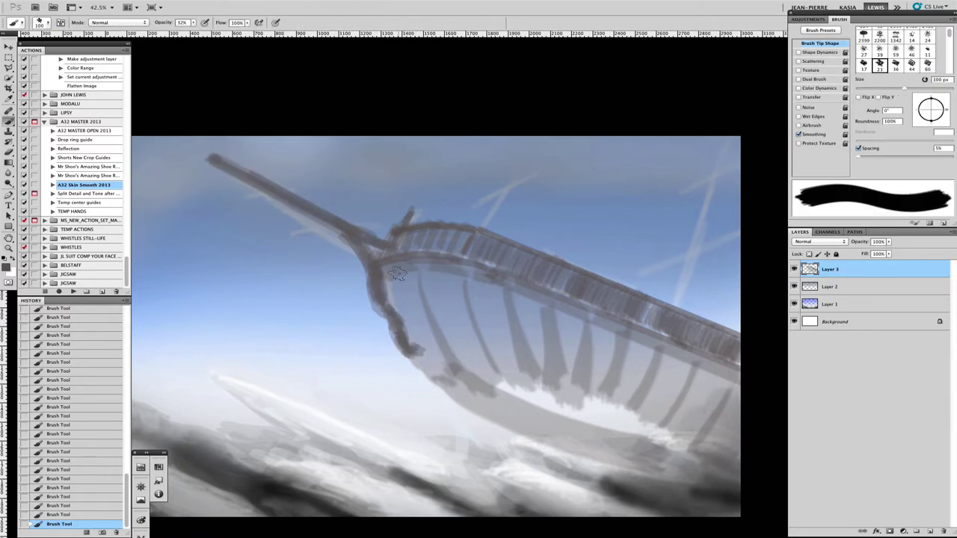
- Darken the hull with dense vertical strokes, using the brush at 100 px along the keel and 125 px on the upper planks
mouse_move(397, 274)
left_mouse_down()
mouse_move(436, 374)
mouse_move(461, 393)
mouse_move(461, 375)
mouse_move(432, 337)
mouse_move(496, 413)
mouse_move(486, 351)
mouse_move(536, 423)
mouse_move(514, 370)
mouse_move(514, 400)
mouse_move(544, 439)
mouse_move(558, 426)
mouse_move(575, 435)
mouse_move(595, 409)
mouse_move(622, 414)
mouse_move(609, 462)
mouse_move(638, 466)
left_mouse_up()
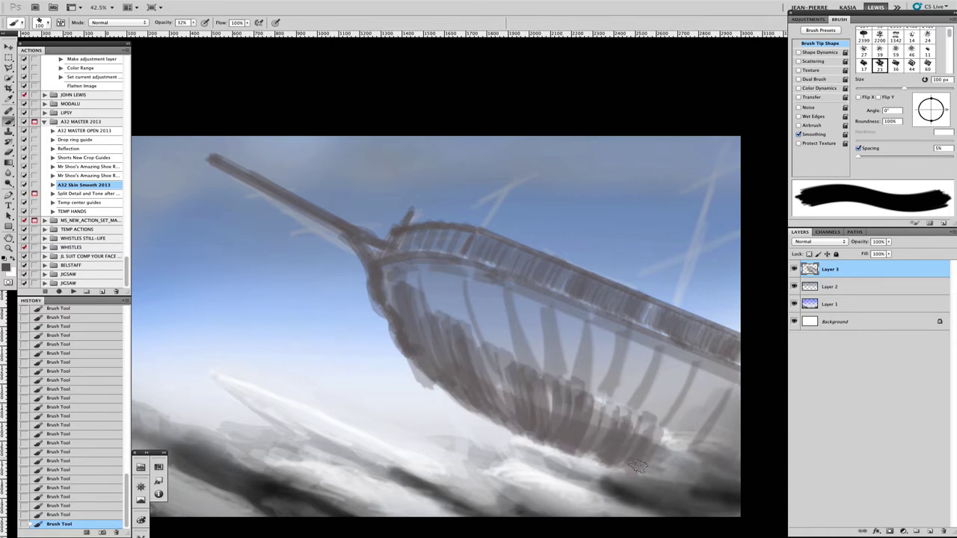
scroll(632, 363, "down", 3)
scroll(438, 296, "up", 4)
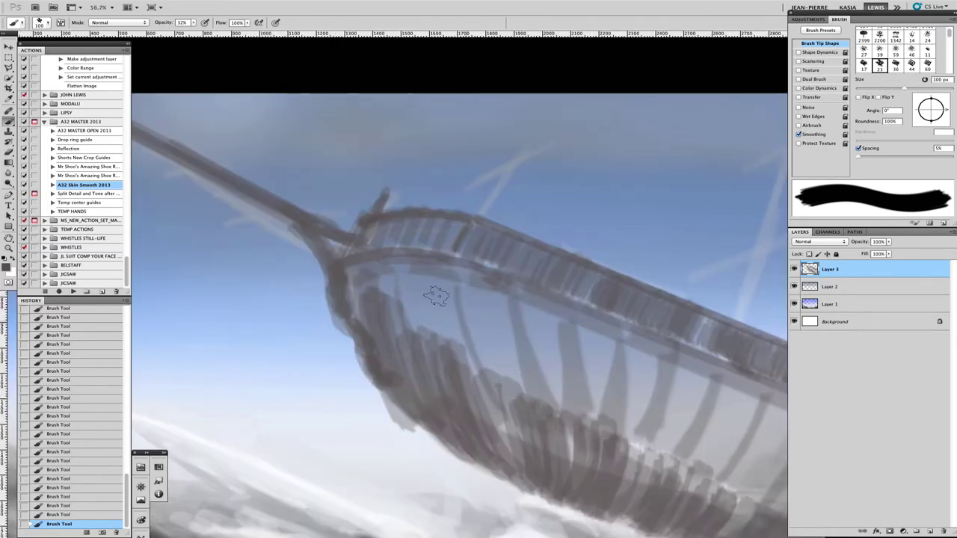
key("bracketright")
mouse_move(438, 296)
left_mouse_down()
mouse_move(414, 310)
mouse_move(471, 369)
mouse_move(531, 338)
mouse_move(607, 424)
mouse_move(641, 360)
mouse_move(704, 381)
mouse_move(708, 460)
mouse_move(742, 435)
left_mouse_up()
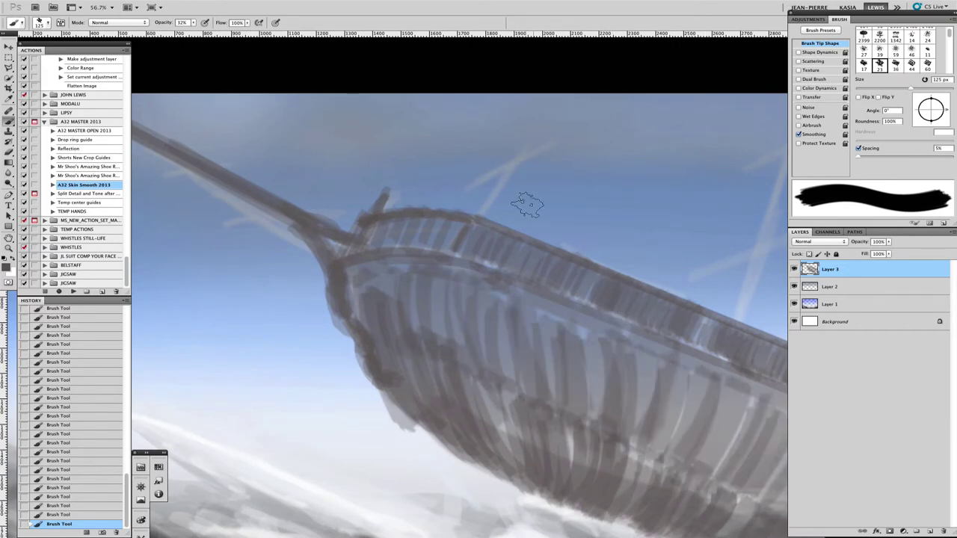
- Paint the front mast and its slanted crossbar over the sketch, reducing the brush to about 23 px for the finer strokes
left_click_drag(490, 215, 532, 116)
left_click_drag(471, 190, 550, 147)
key("bracketleft")
key("bracketleft")
key("bracketleft")
key("bracketleft")
key("bracketleft")
key("bracketleft")
key("bracketleft")
key("bracketleft")
key("bracketleft")
key("bracketleft")
key("bracketleft")
left_click_drag(484, 216, 515, 135)
left_click_drag(516, 179, 330, 188)
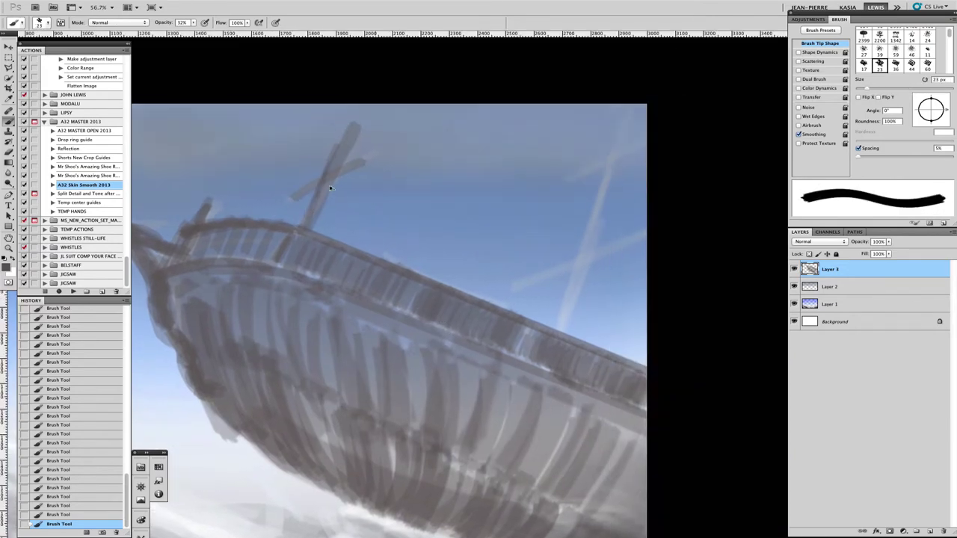
left_click_drag(307, 221, 353, 113)
- Paint the rear mast up to the canvas edge and its lower slanted crossbar, reducing the brush to 42 px
left_click_drag(567, 317, 632, 111)
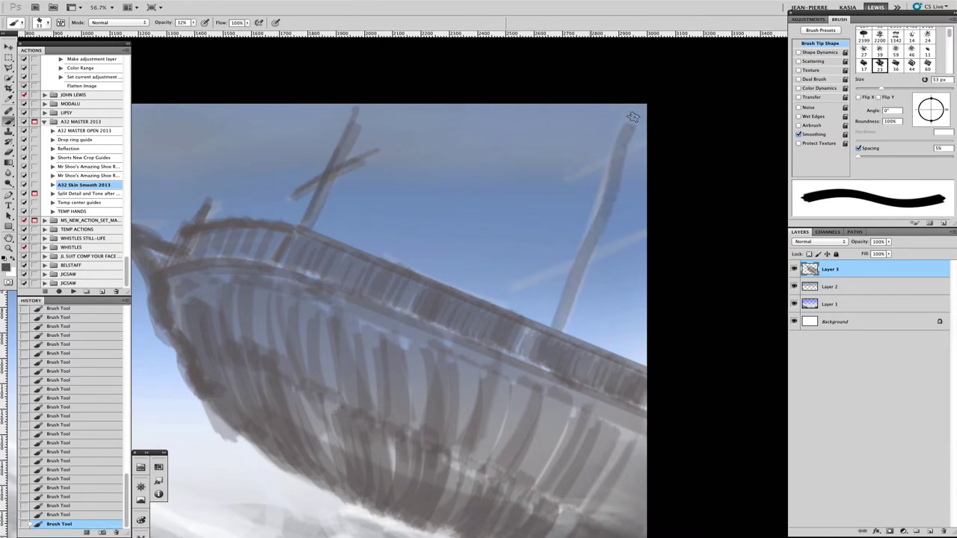
key("ctrl+z")
key("bracketleft")
left_click_drag(557, 329, 632, 109)
mouse_move(620, 233)
left_mouse_down()
mouse_move(530, 274)
mouse_move(646, 228)
left_mouse_up()
key("bracketleft")
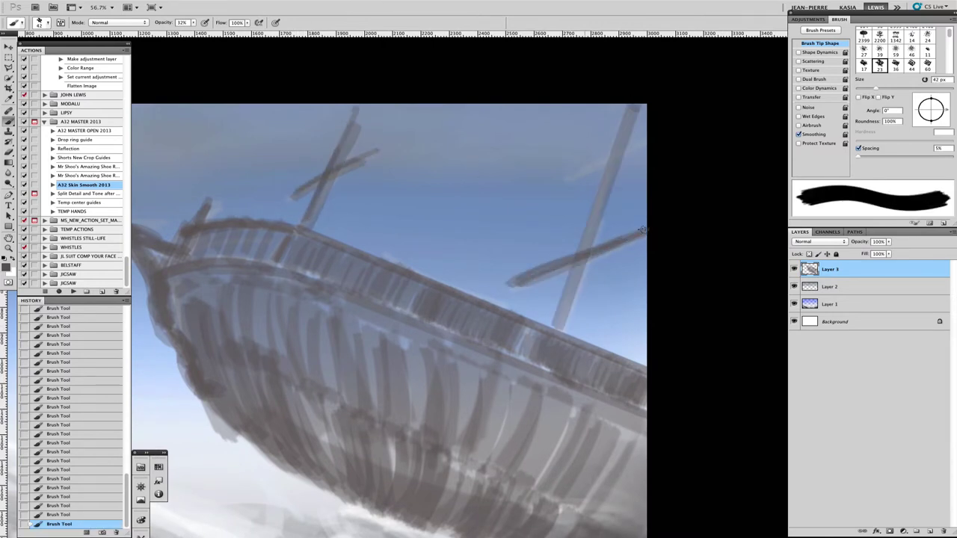
- Paint the rear mast's upper slanted crossbar out to the canvas edge
left_click_drag(577, 177, 646, 146)
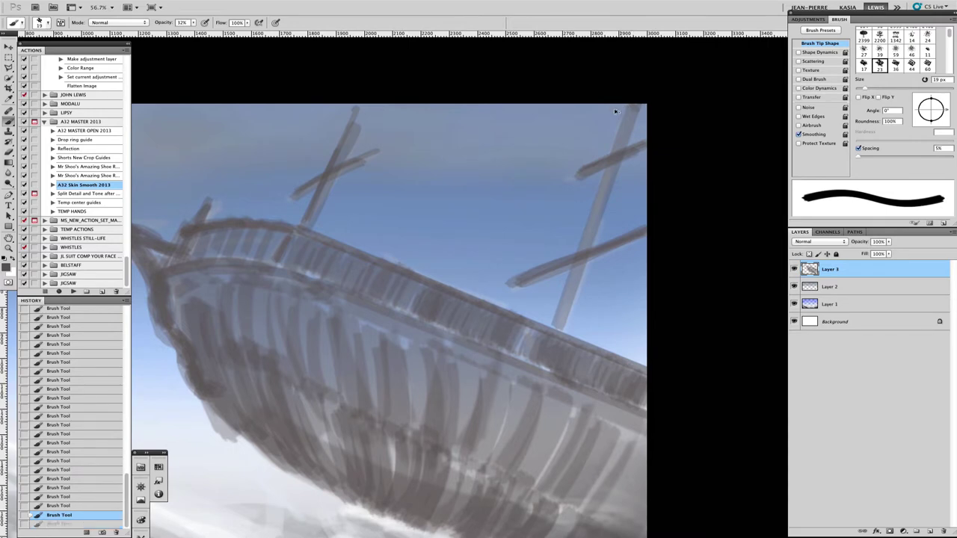
scroll(613, 109, "down", 5)
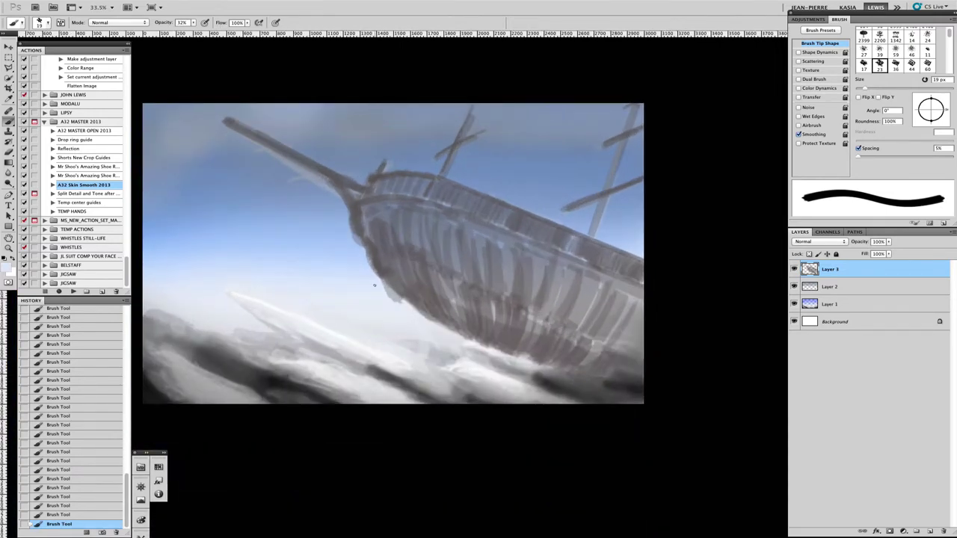
- Glaze the hull with soft blue-grey strokes from the bow to the keel, enlarging the brush to 85 px
key("bracketright")
key("bracketright")
key("bracketright")
key("bracketright")
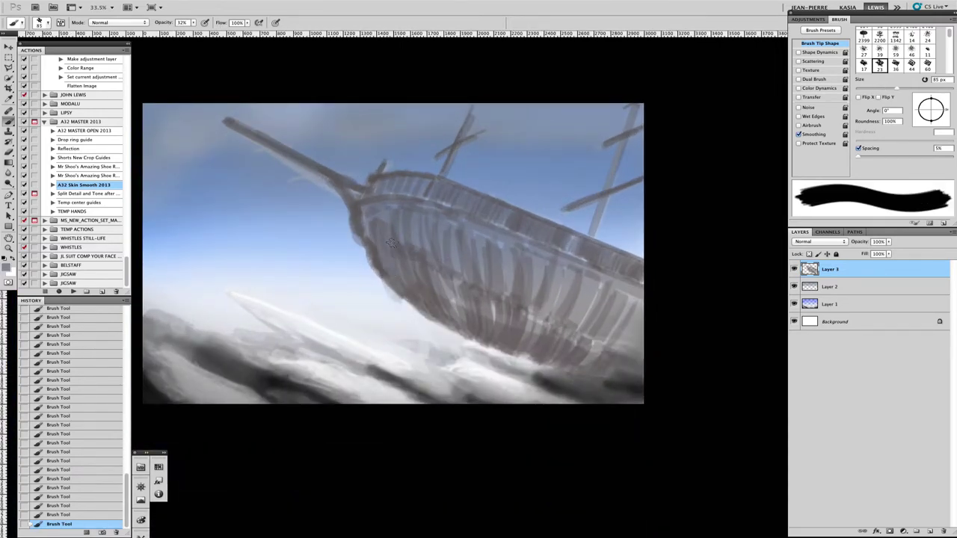
left_click_drag(391, 242, 451, 314)
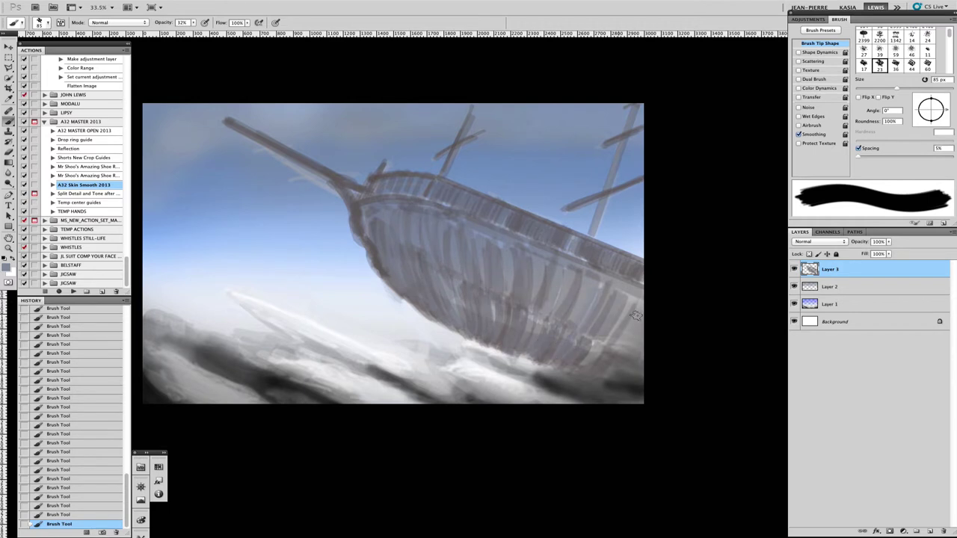
- Paint a near-black shadow band along the upper hull just beneath the railing, enlarging the brush up to 175 px
key("bracketright")
key("bracketright")
key("bracketright")
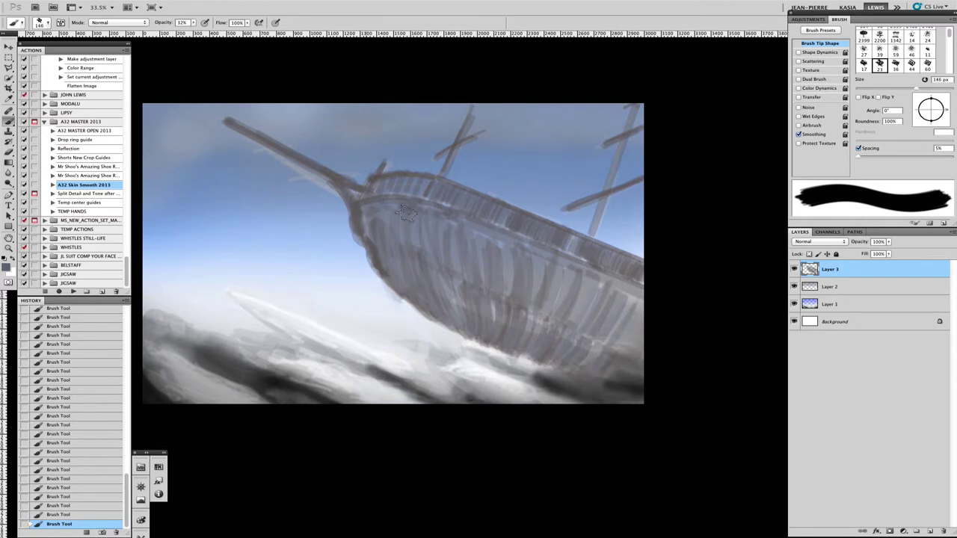
key("ctrl+z")
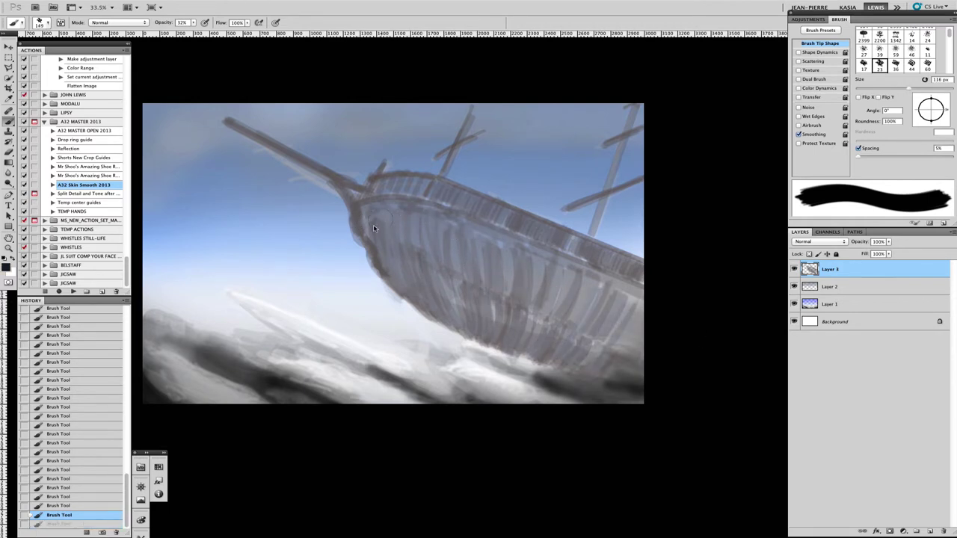
key("ctrl+z")
key("ctrl+z")
key("ctrl+z")
key("ctrl+z")
key("ctrl+z")
key("ctrl+z")
key("ctrl+z")
key("ctrl+z")
key("ctrl+z")
key("bracketright")
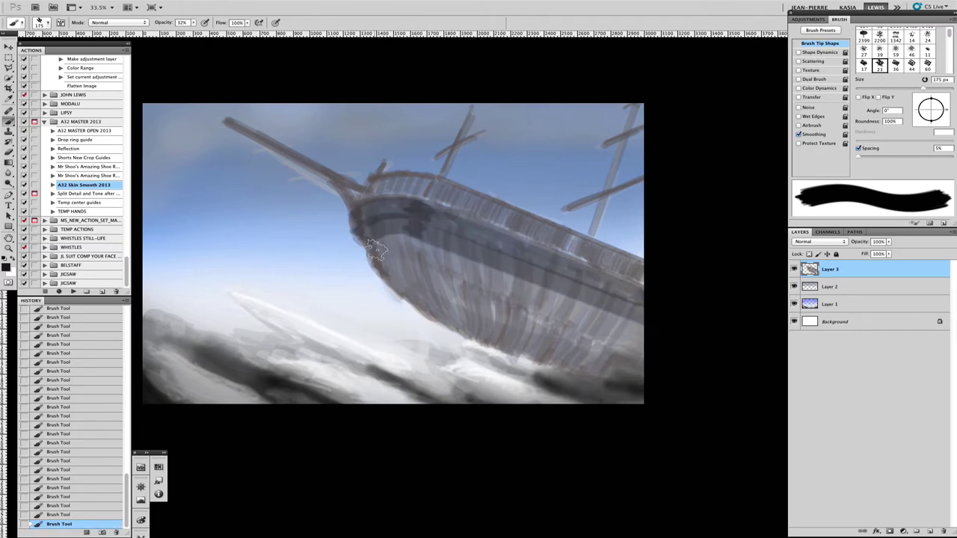
- Paint dark curved plank lines along the whole hull and a dark vertical shadow behind the bow
mouse_move(376, 250)
left_mouse_down()
mouse_move(535, 257)
mouse_move(451, 320)
mouse_move(385, 266)
mouse_move(649, 338)
mouse_move(412, 294)
mouse_move(465, 299)
mouse_move(642, 363)
mouse_move(421, 305)
mouse_move(630, 361)
mouse_move(435, 236)
mouse_move(435, 292)
mouse_move(421, 224)
left_mouse_up()
key("ctrl+z")
scroll(409, 179, "down", 1)
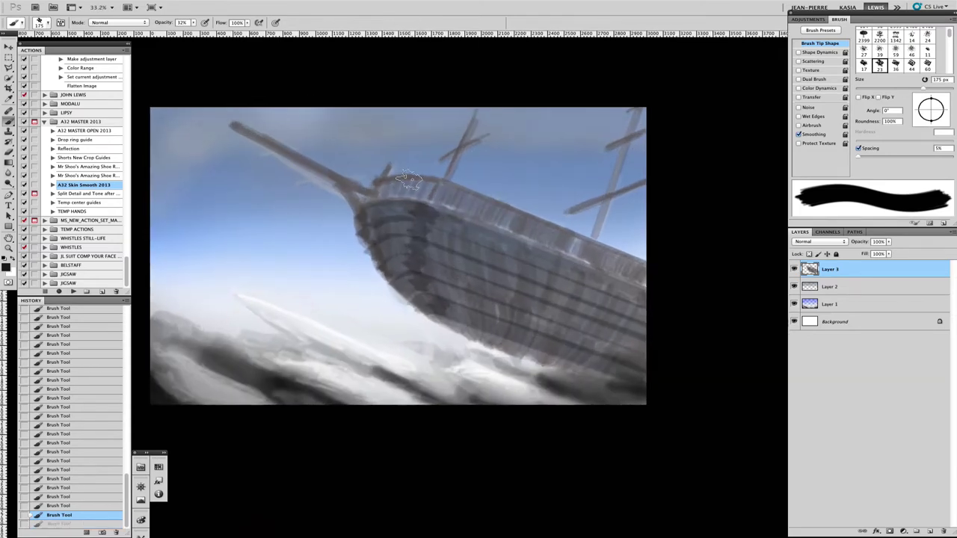
- Darken the curved bow stem with a smaller brush, following its outer edge down to the keel
scroll(409, 179, "up", 2)
key("bracketleft")
key("bracketleft")
key("bracketleft")
key("bracketleft")
key("bracketleft")
mouse_move(340, 254)
left_mouse_down()
mouse_move(351, 320)
mouse_move(377, 359)
mouse_move(340, 223)
mouse_move(338, 253)
mouse_move(369, 312)
mouse_move(335, 230)
mouse_move(390, 364)
left_mouse_up()
- Darken the bowsprit from its tip to its base and the short post at the bow, with the brush at 32 px
key("bracketright")
key("bracketright")
key("bracketleft")
key("bracketleft")
key("bracketleft")
mouse_move(311, 197)
left_mouse_down()
mouse_move(519, 317)
mouse_move(357, 224)
left_mouse_up()
mouse_move(511, 319)
left_mouse_down()
mouse_move(304, 194)
mouse_move(425, 262)
mouse_move(581, 320)
mouse_move(560, 337)
left_mouse_up()
key("bracketleft")
key("bracketleft")
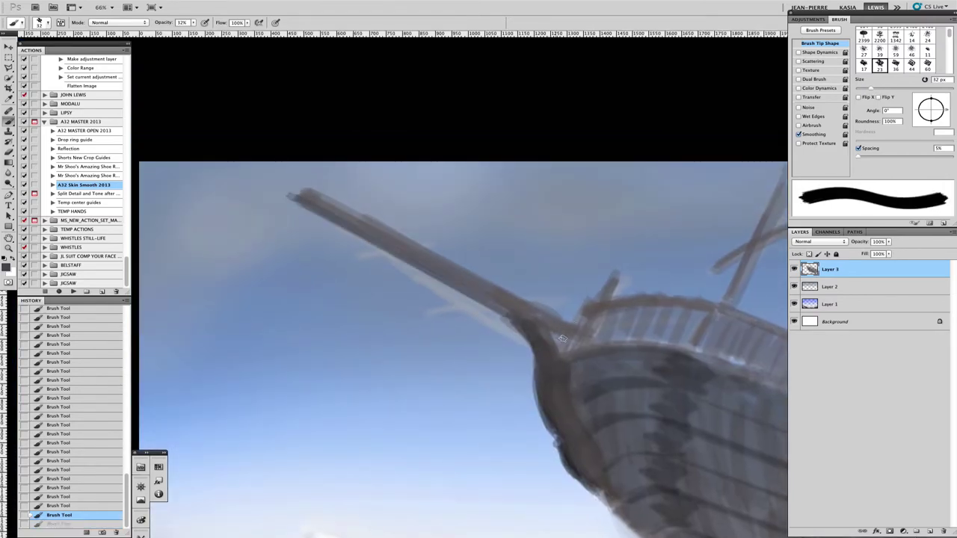
left_click_drag(604, 287, 536, 249)
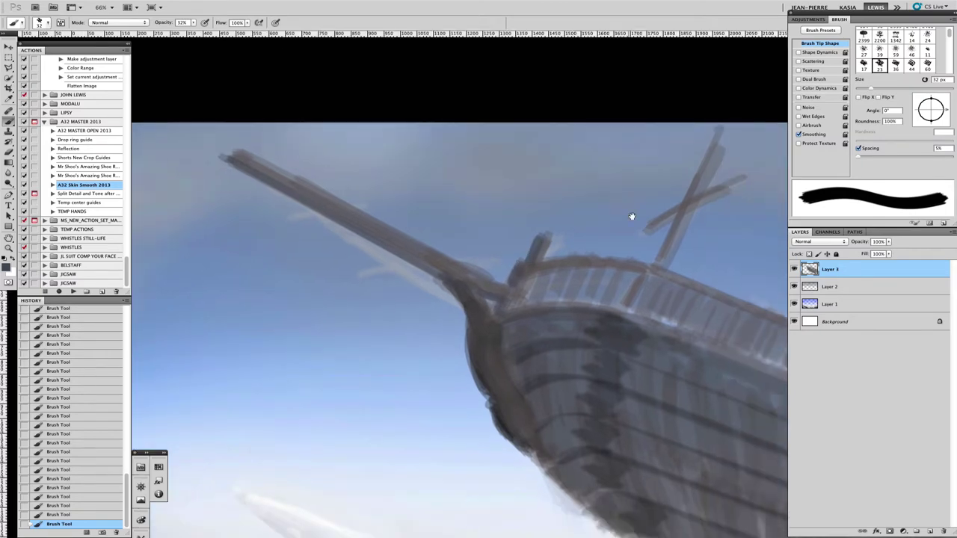
- Shade the front mast and its crossbar with darker strokes, reducing the brush to about 19 px
key("bracketleft")
key("bracketleft")
key("bracketleft")
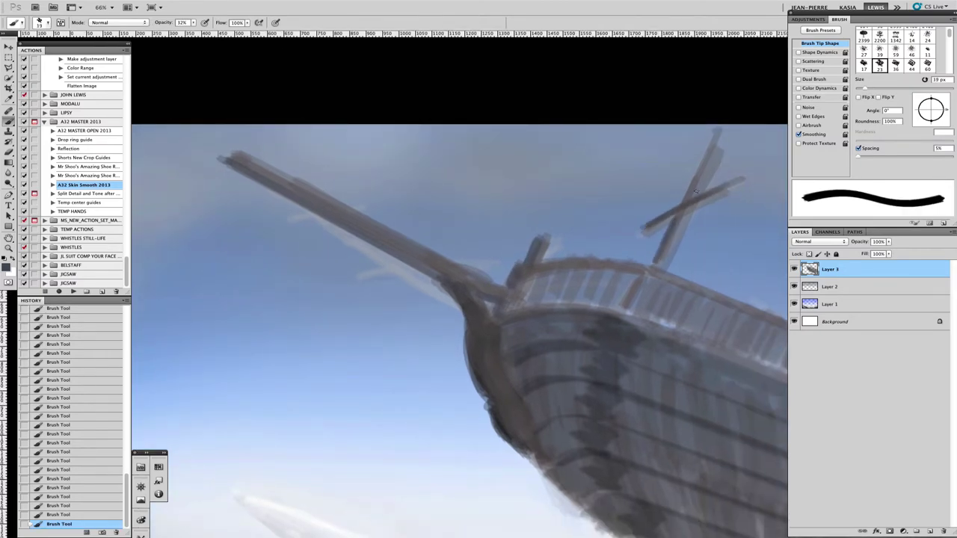
left_click_drag(679, 204, 714, 133)
- Shade the rear mast and its crossbars, using a 19 px brush for the dark edge and 35 px for the mast's full length
scroll(678, 204, "right", 10)
left_click_drag(594, 277, 573, 334)
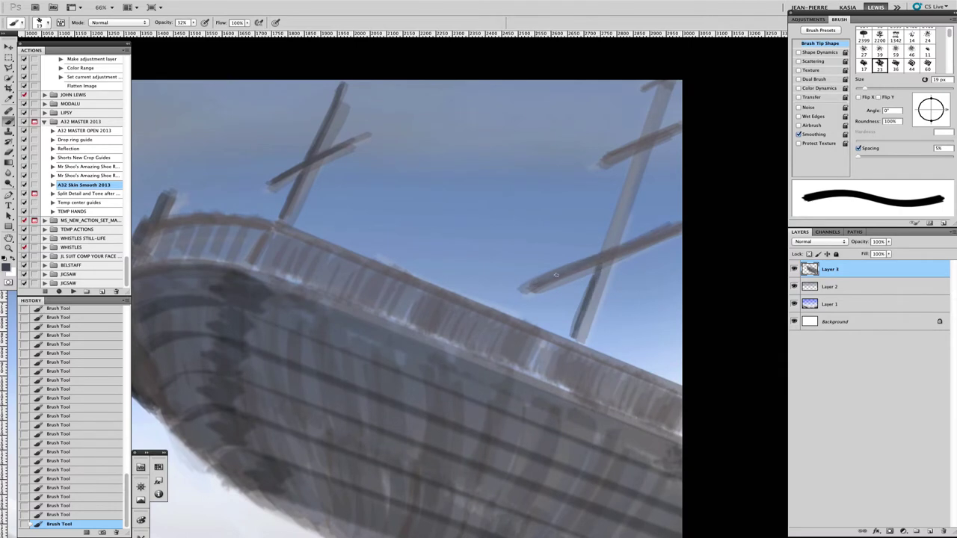
left_click_drag(602, 251, 626, 186)
key("ctrl+alt+z")
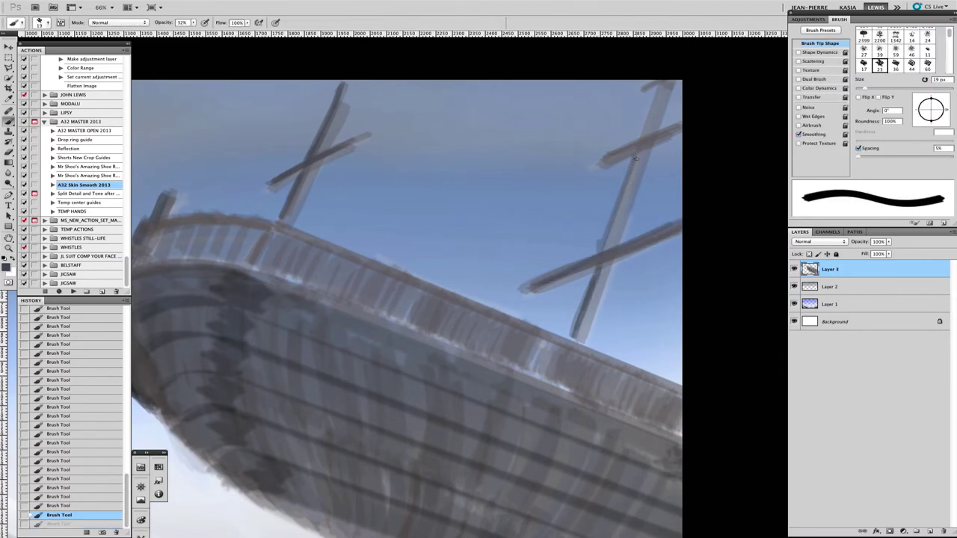
key("ctrl+alt+z")
left_click_drag(602, 250, 635, 157)
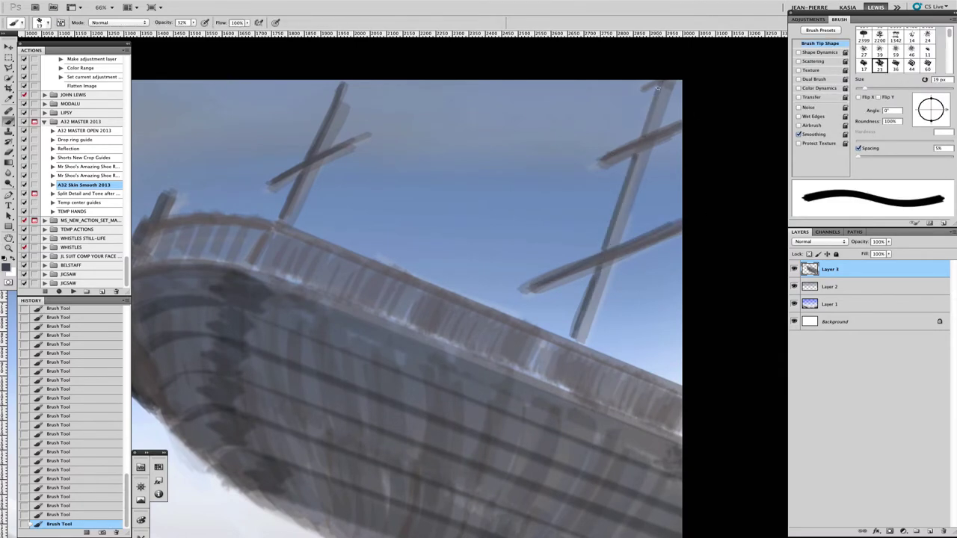
key("bracketright")
key("bracketright")
key("bracketright")
left_click_drag(654, 116, 572, 352)
- Paint dark upright balusters along the ship's railing from the bow to the canvas edge with the 35 px brush
scroll(572, 351, "left", 10)
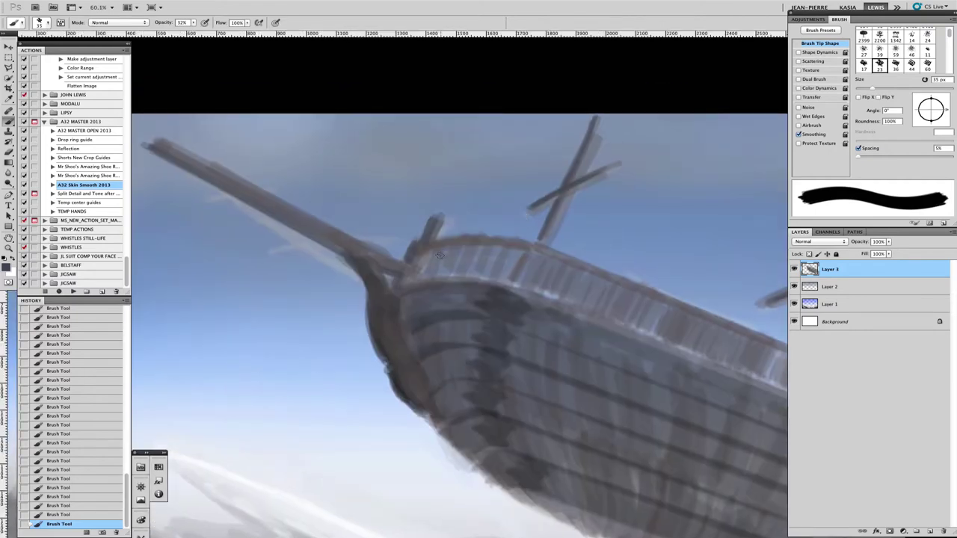
left_click_drag(432, 254, 478, 277)
scroll(576, 268, "down", 5)
scroll(575, 268, "right", 5)
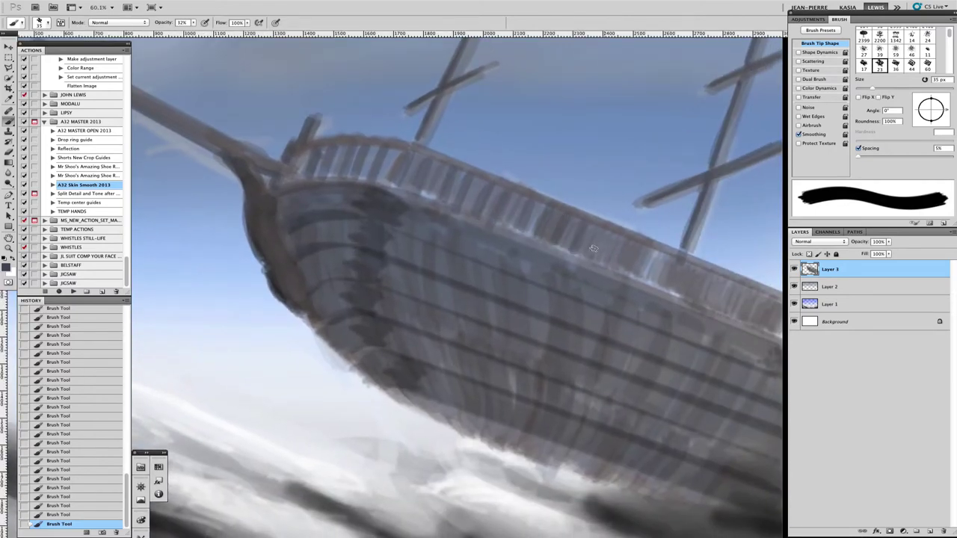
scroll(593, 249, "right", 5)
scroll(592, 248, "down", 2)
mouse_move(557, 254)
left_mouse_down()
mouse_move(575, 237)
mouse_move(541, 220)
mouse_move(533, 231)
mouse_move(559, 217)
mouse_move(579, 257)
left_mouse_up()
key("ctrl+alt+z")
key("ctrl+alt+z")
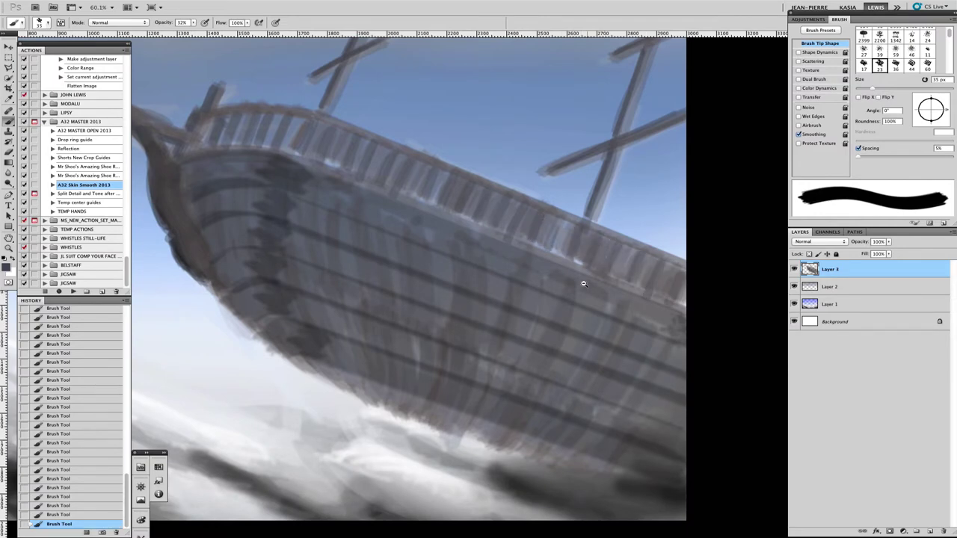
- Tidy the bow stem and lower hull edge against the sky, using a small brush of about 14 px
scroll(583, 283, "down", 3)
scroll(513, 252, "up", 2)
scroll(438, 228, "up", 3)
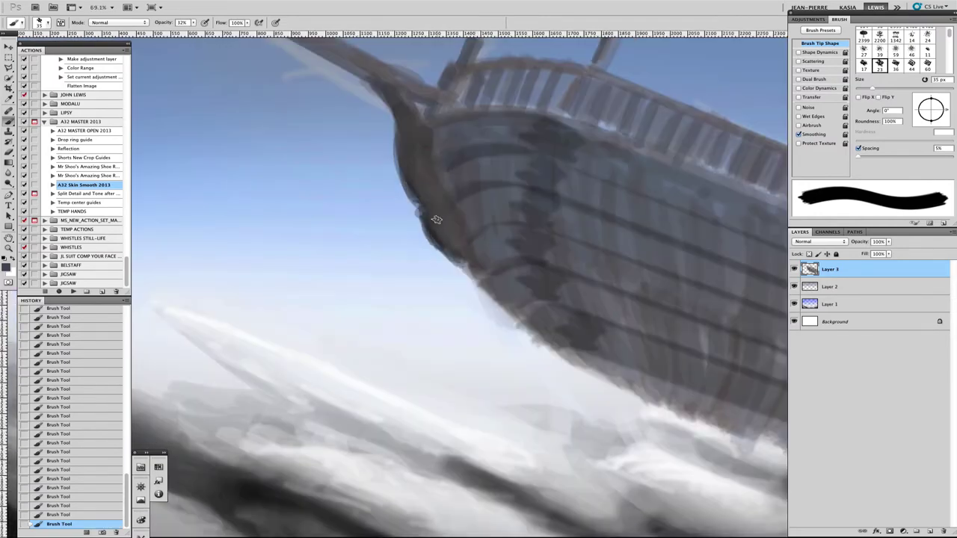
key("bracketleft")
key("bracketleft")
key("bracketleft")
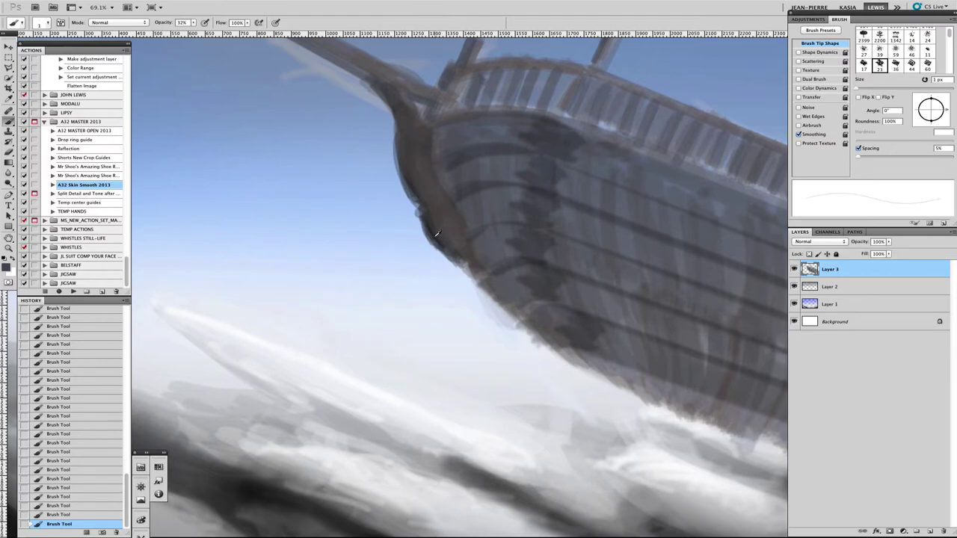
scroll(438, 271, "down", 3)
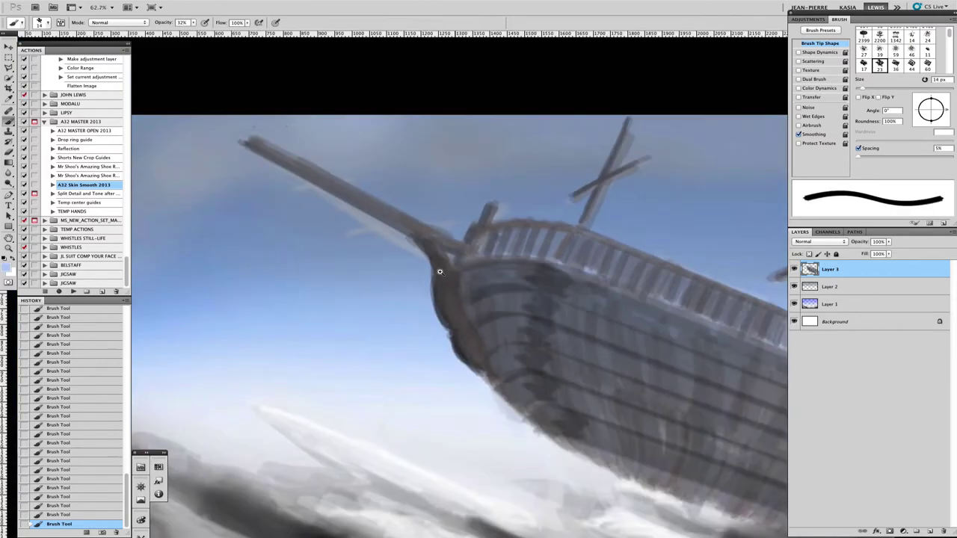
- Cover the pale leftover sketch lines below the bowsprit with sky blue, enlarging the brush to 81 px and above
key("bracketright")
key("bracketright")
key("bracketright")
key("bracketright")
key("bracketright")
key("bracketright")
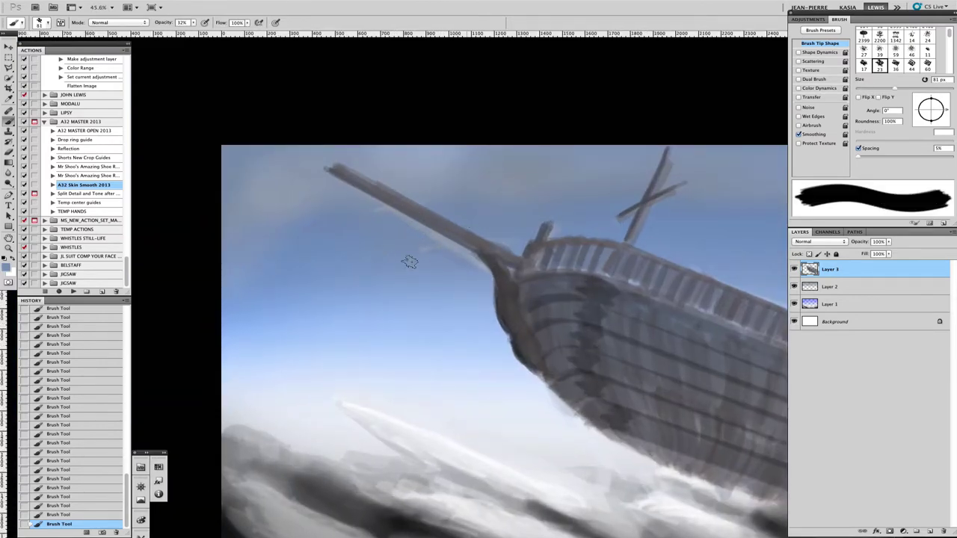
key("ctrl+z")
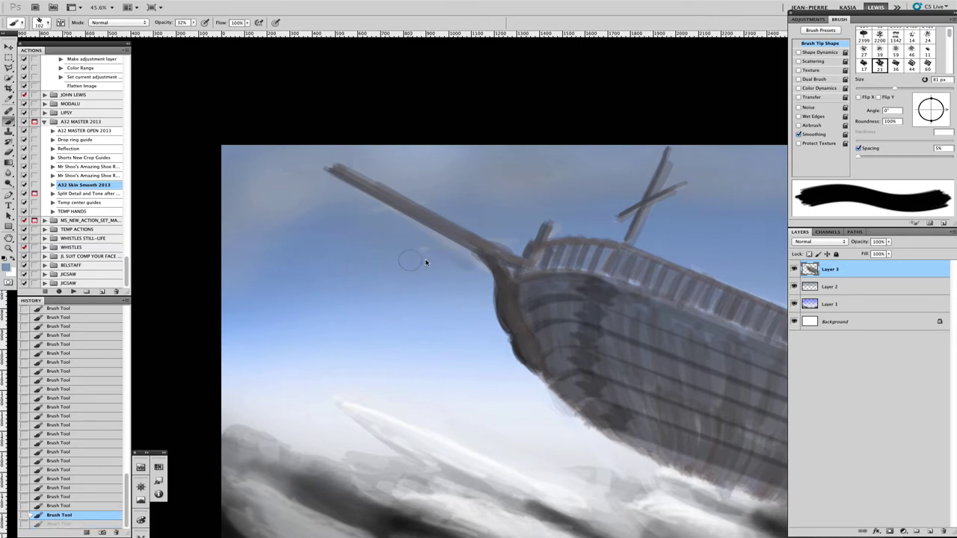
scroll(453, 187, "down", 3)
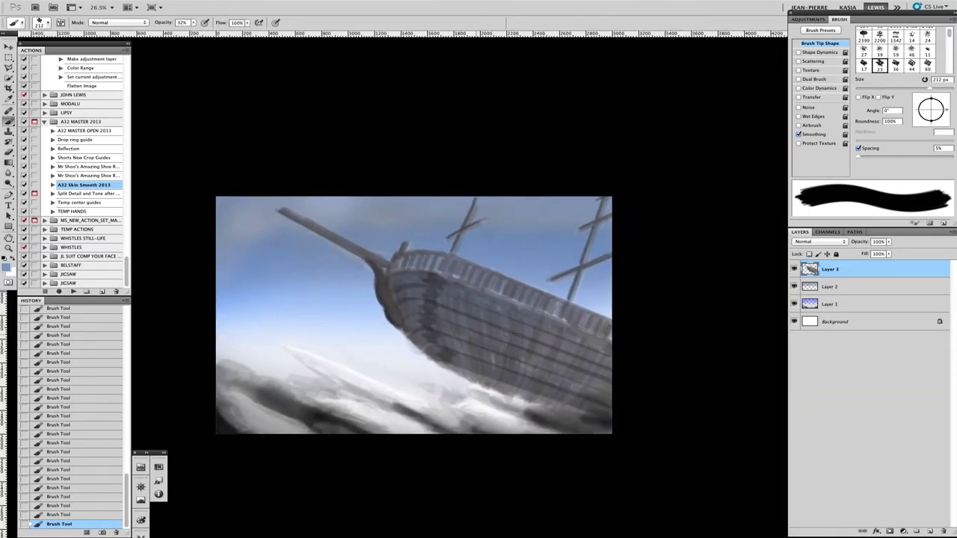
key("ctrl+z")
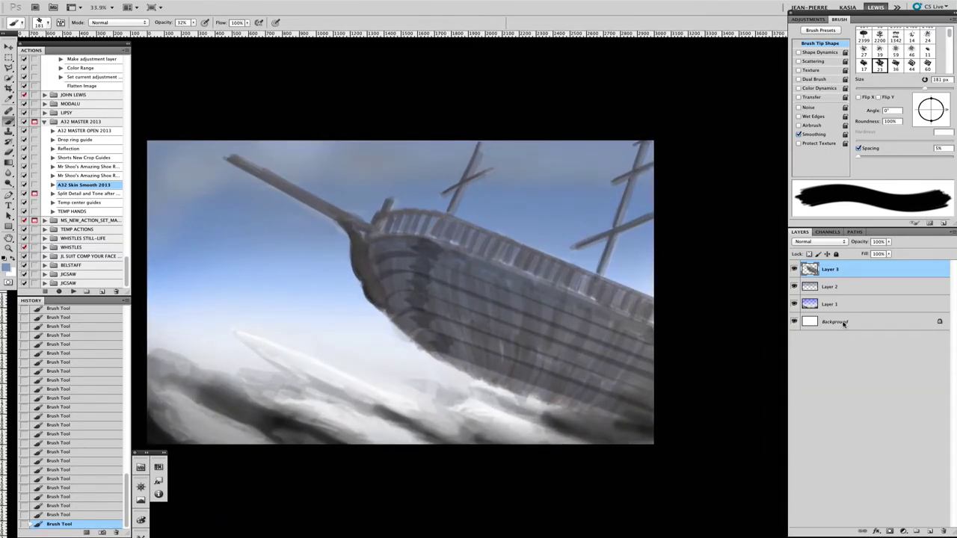
- Make Layer 3 the active layer at the top of the layer stack
right_click(822, 321)
key("Escape")
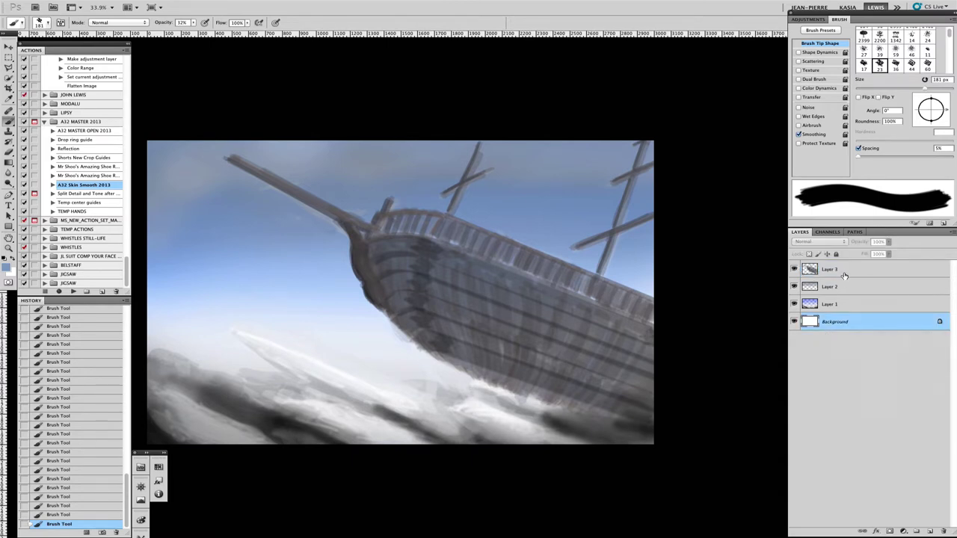
left_click(830, 286)
left_click_drag(829, 286, 830, 270)
- Choose the soft round brush with 0% hardness and haze the hull with pale strokes, enlarging it from 755 to 1295 px
right_click(530, 377)
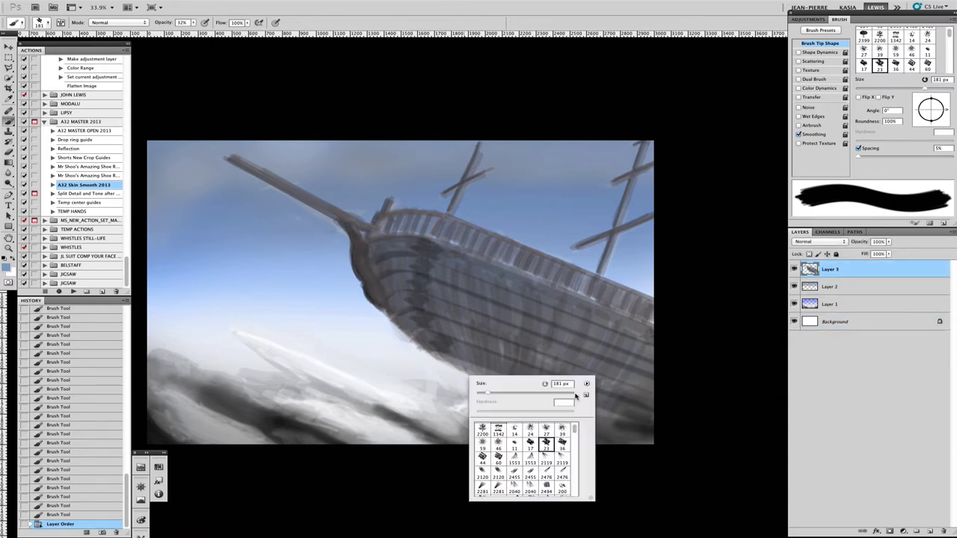
left_click(489, 429)
left_click_drag(416, 309, 692, 252)
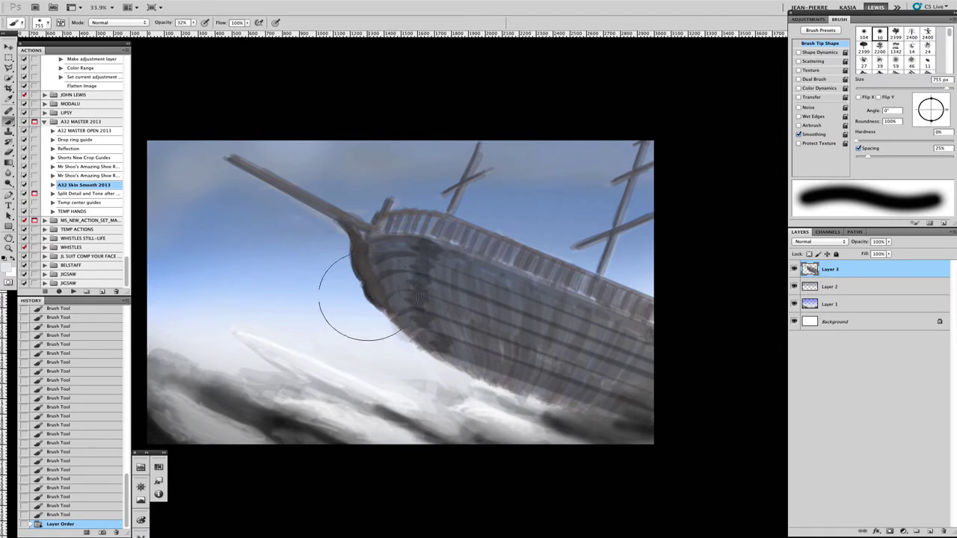
left_click(474, 340)
left_click_drag(494, 366, 471, 366)
left_click(560, 374)
mouse_move(439, 251)
left_mouse_down()
mouse_move(365, 226)
mouse_move(396, 224)
left_mouse_up()
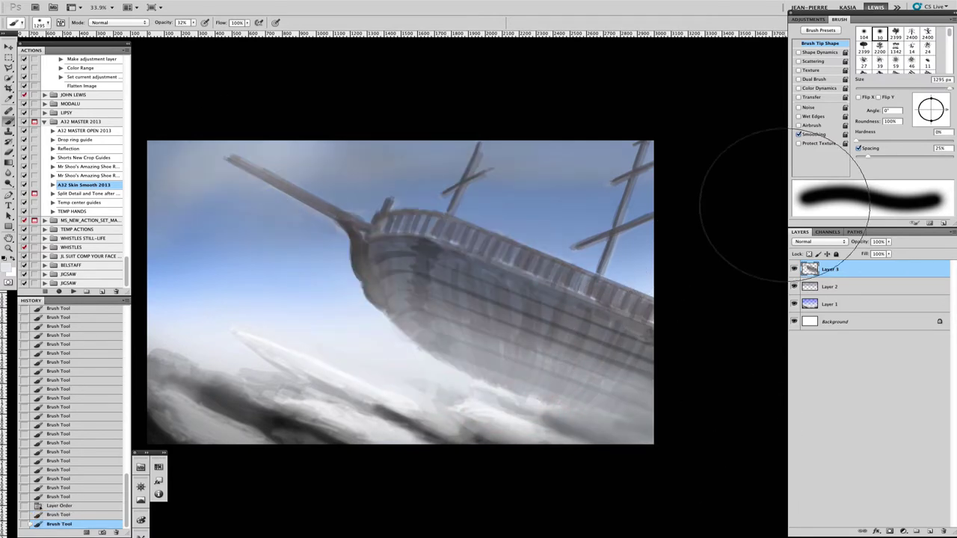
- Paint pale mist over the lower hull and the snowy ground beneath it with the soft brush at about 494 and 457 px
left_click_drag(441, 336, 418, 336)
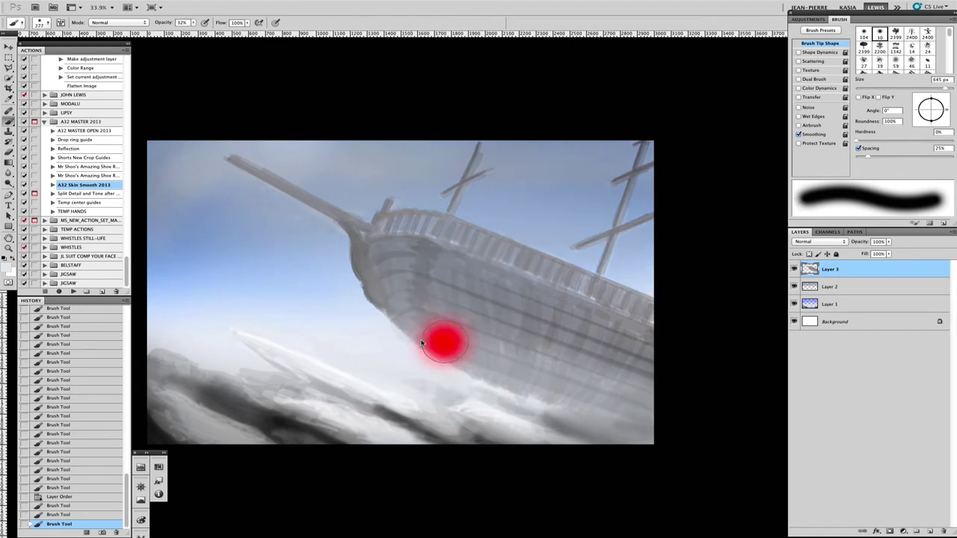
mouse_move(650, 419)
left_mouse_down()
mouse_move(419, 344)
mouse_move(438, 359)
left_mouse_up()
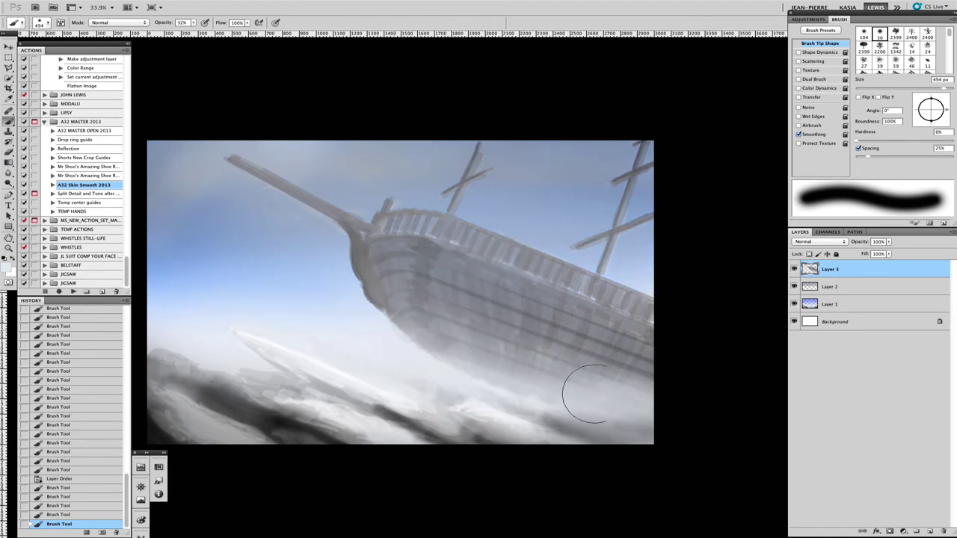
mouse_move(595, 394)
left_mouse_down()
mouse_move(418, 343)
mouse_move(643, 374)
left_mouse_up()
left_click_drag(523, 389, 643, 351)
mouse_move(419, 321)
left_mouse_down()
mouse_move(541, 302)
mouse_move(513, 309)
left_mouse_up()
left_click_drag(336, 306, 321, 367)
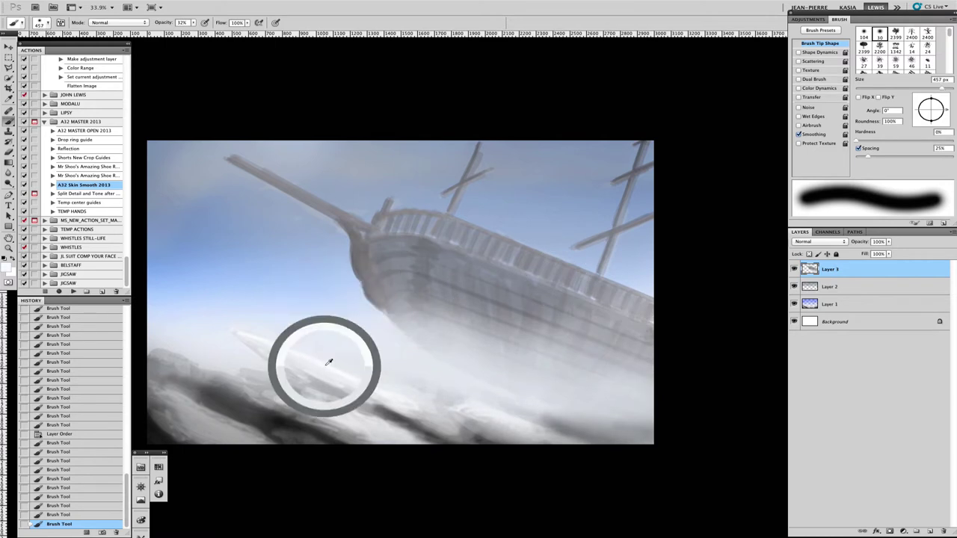
- Choose the grainy textured 60 px brush and set its opacity to 100%
right_click(453, 365)
mouse_move(499, 407)
left_mouse_down()
mouse_move(498, 456)
mouse_move(499, 445)
left_mouse_up()
double_click(441, 456)
left_click(444, 397, "ctrl")
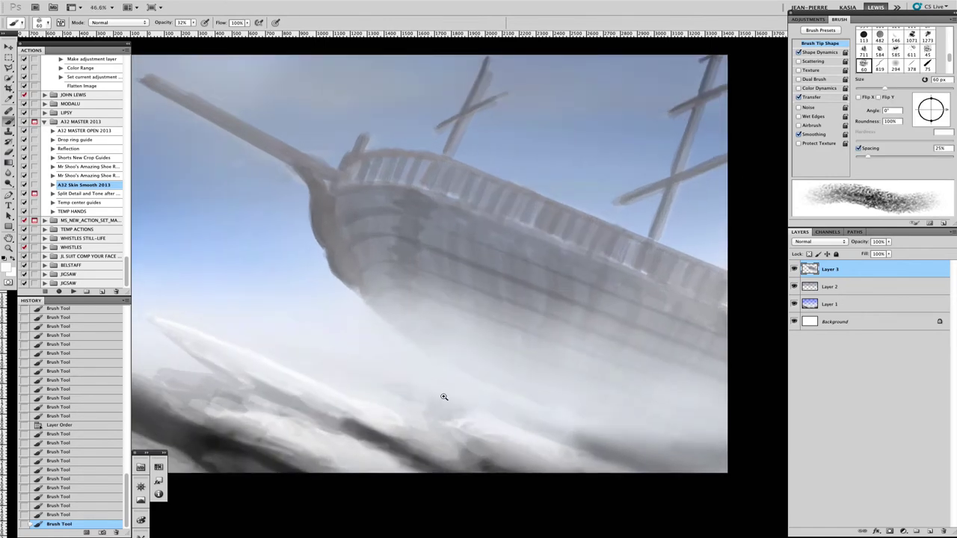
left_click_drag(444, 397, 439, 406)
left_click(193, 24)
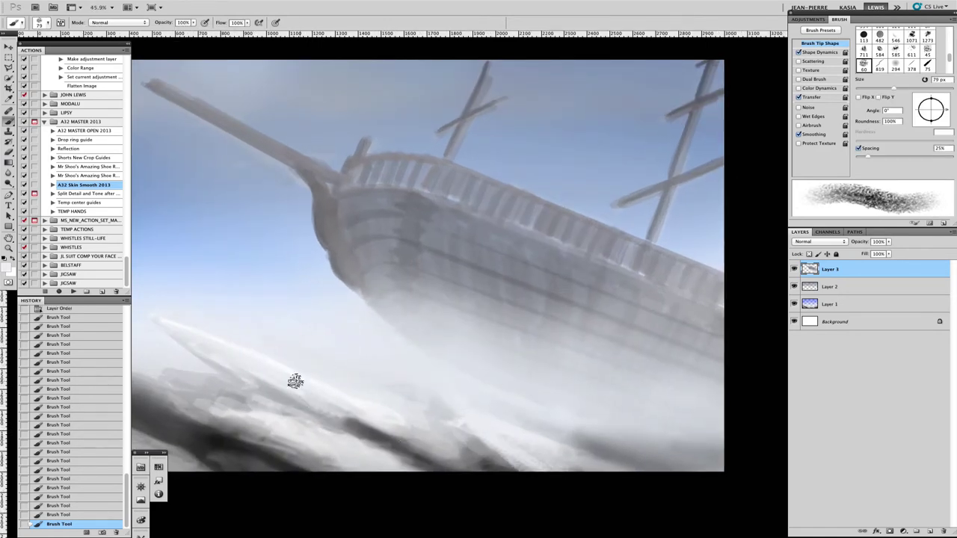
- Paint grainy texture along the dark ridges below the ship with the textured brush at 79 px
key("bracketright")
key("bracketright")
mouse_move(355, 447)
left_mouse_down()
mouse_move(224, 412)
mouse_move(450, 436)
left_mouse_up()
scroll(485, 438, "down", 3)
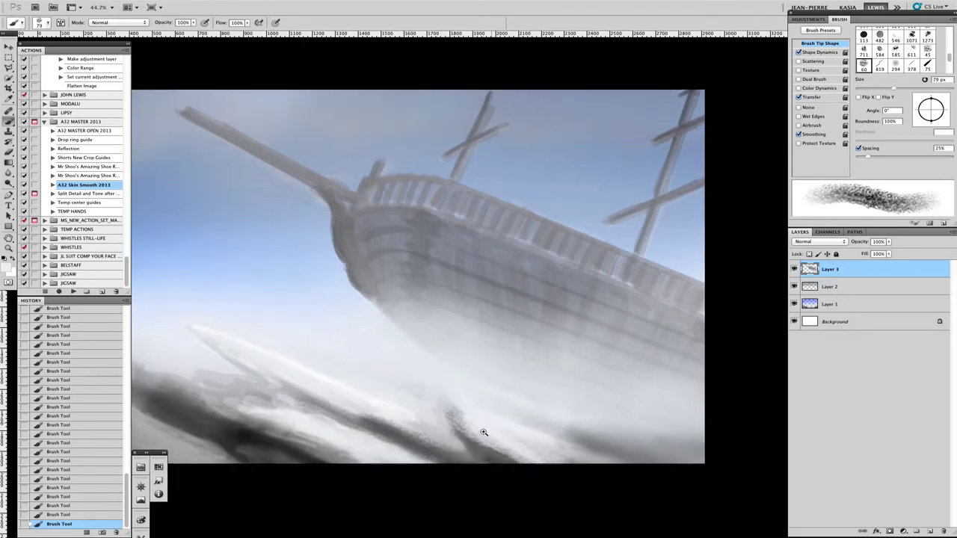
scroll(549, 363, "up", 3)
- Choose the ragged 36 px brush preset, reduce its opacity to 31%, undo the test stroke and enable Shape Dynamics
right_click(525, 332)
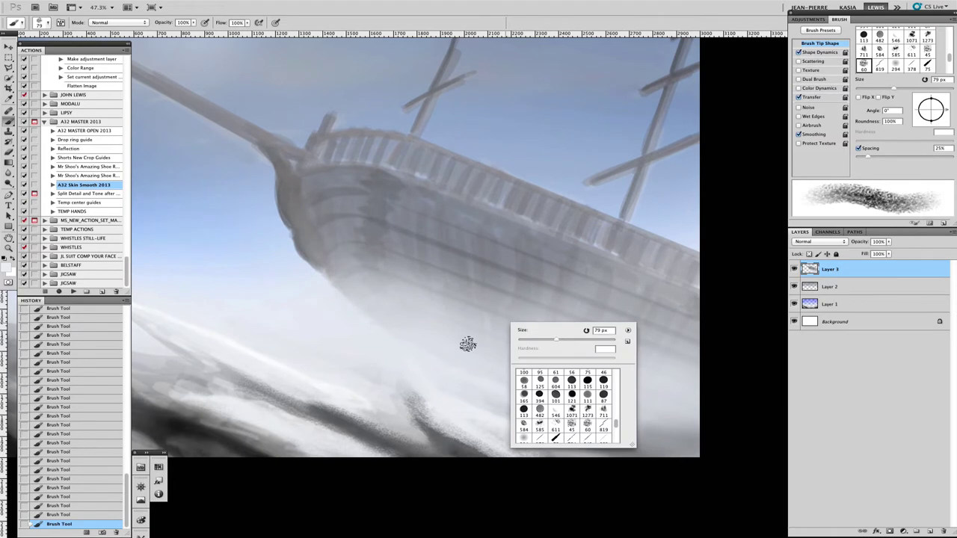
left_click_drag(616, 423, 618, 372)
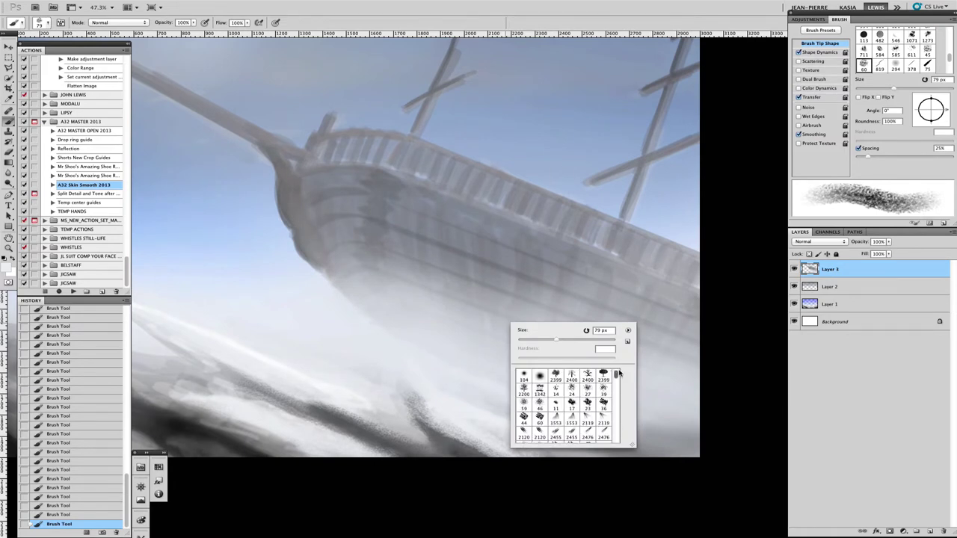
double_click(603, 404)
left_click_drag(415, 390, 393, 355)
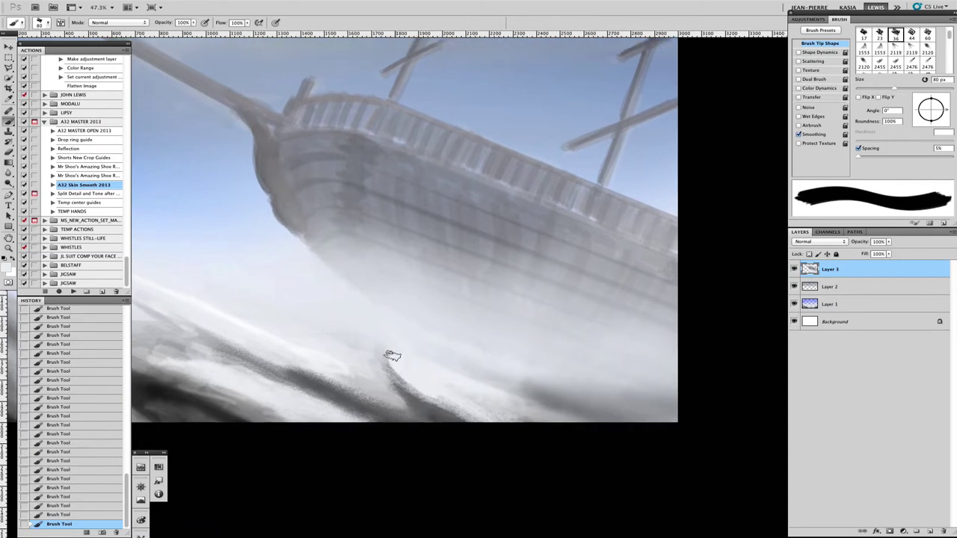
left_click_drag(174, 23, 139, 24)
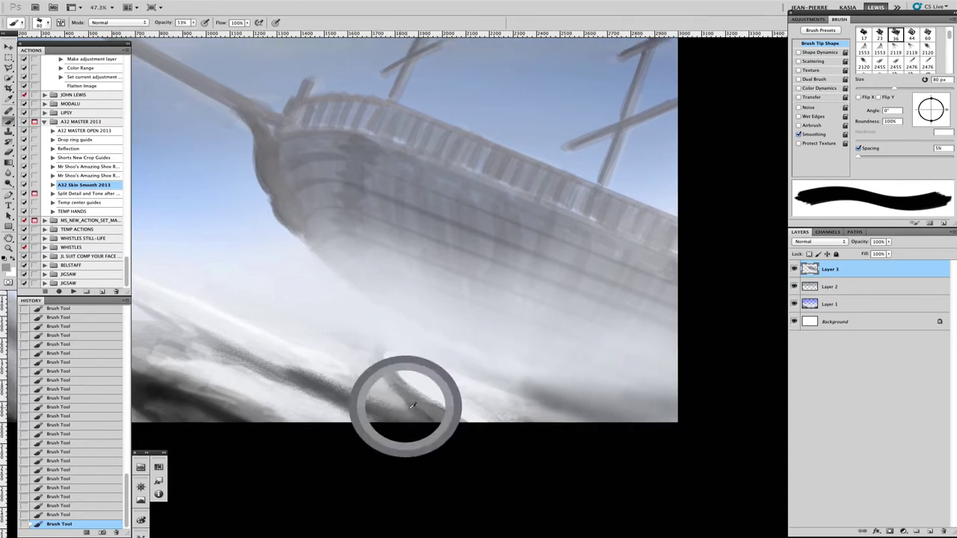
key("ctrl+z")
key("3")
key("1")
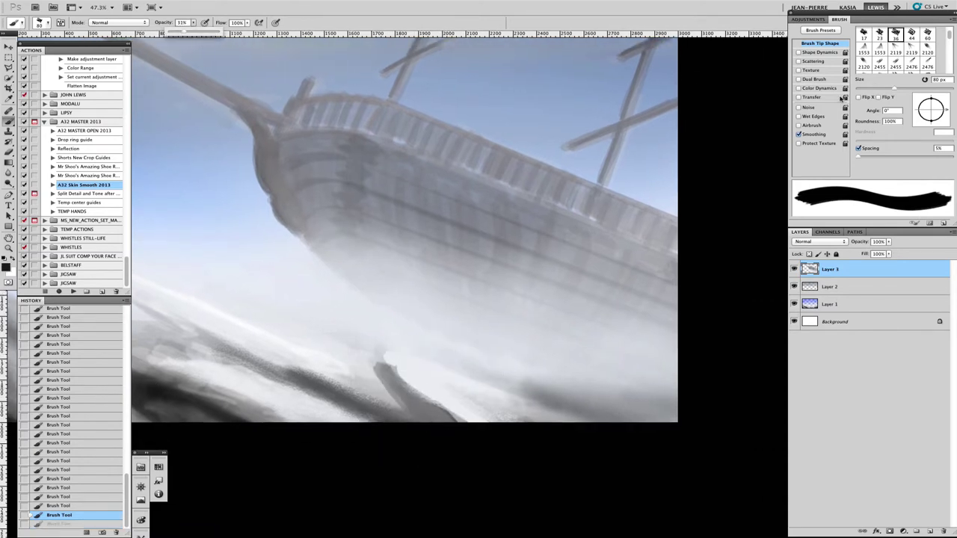
- Paint rough grey and white strokes over the snowy ridges below the ship, varying the brush from 80 to 108 and 50 px
left_click_drag(380, 372, 409, 407)
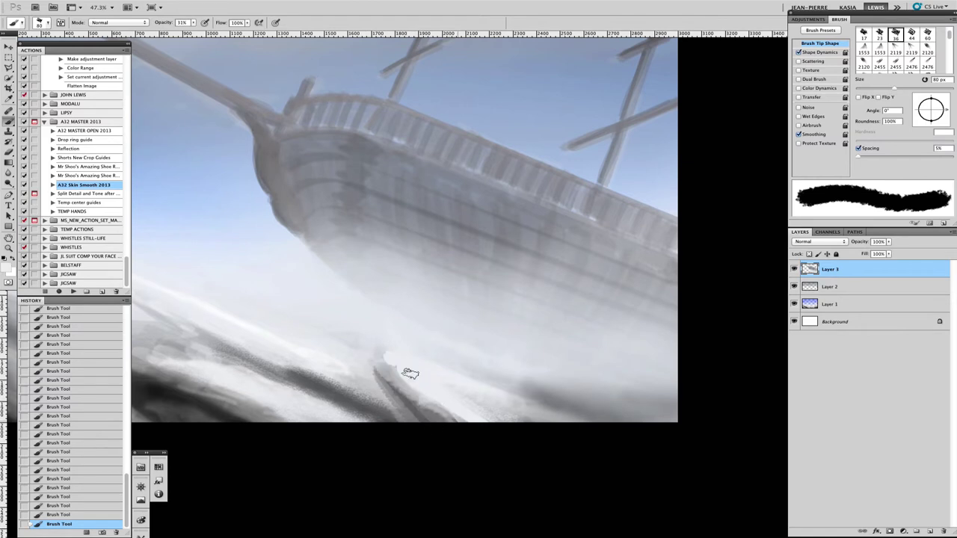
left_click_drag(509, 380, 318, 340)
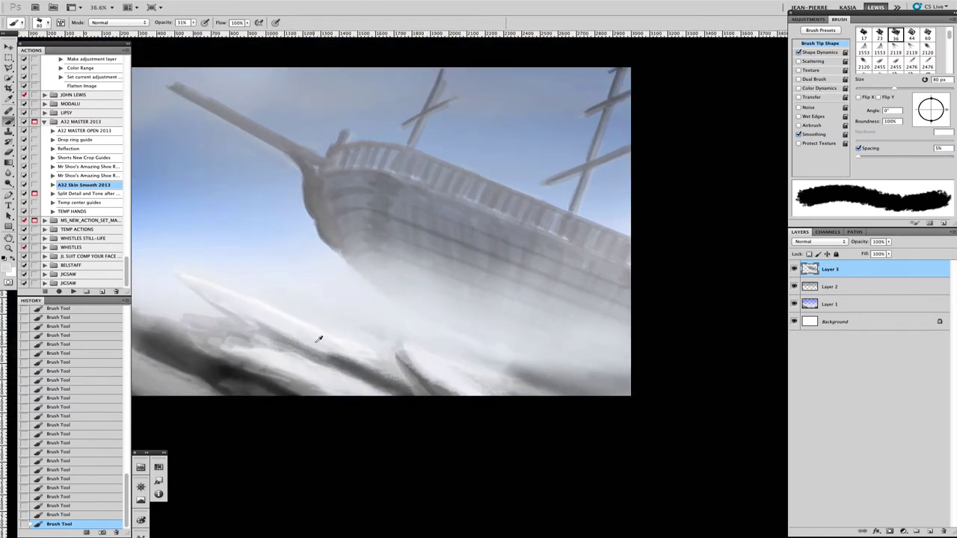
left_click_drag(386, 348, 450, 336)
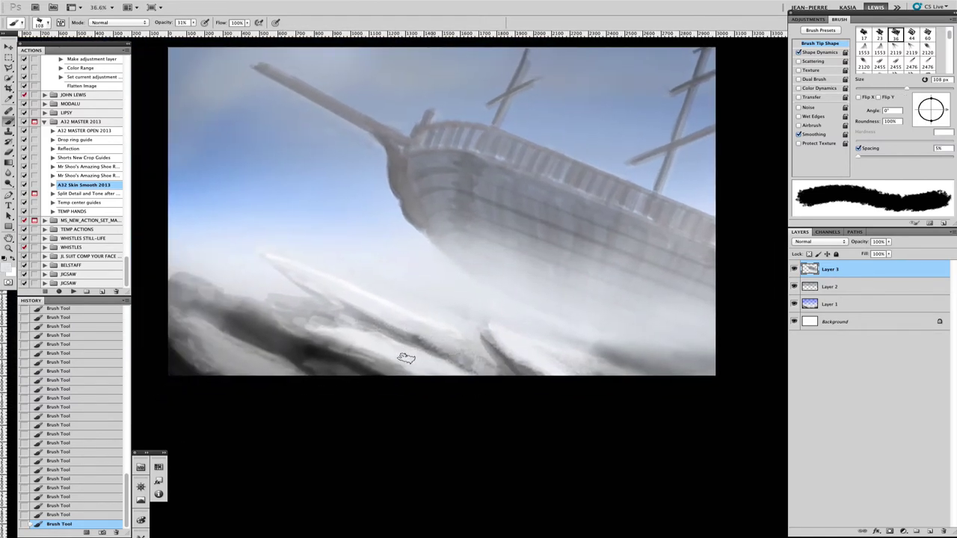
mouse_move(314, 332)
left_mouse_down()
mouse_move(332, 331)
mouse_move(395, 367)
left_mouse_up()
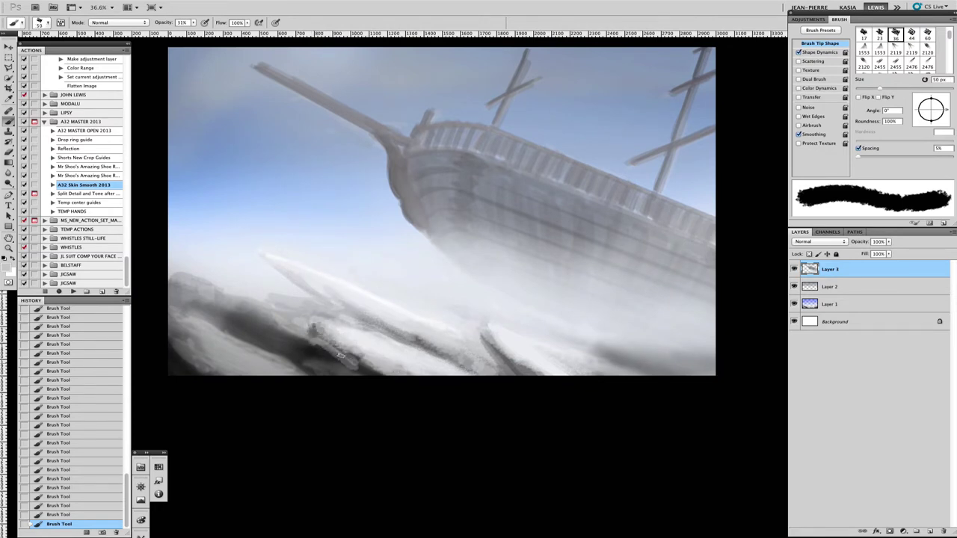
- Reselect the ragged brush preset and paint snow and rock strokes over the left foreground ridges at 75 px
right_click(423, 307)
double_click(486, 389)
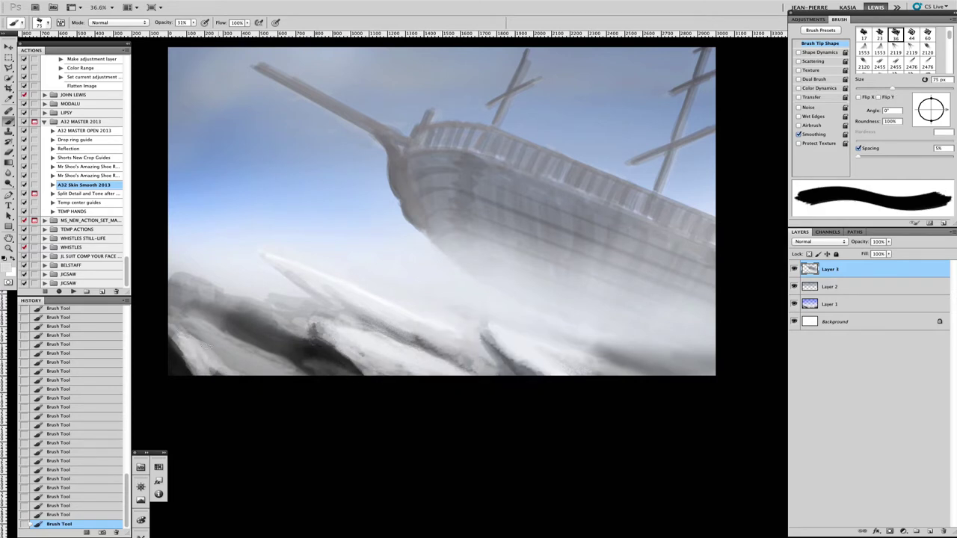
left_click_drag(186, 345, 263, 367)
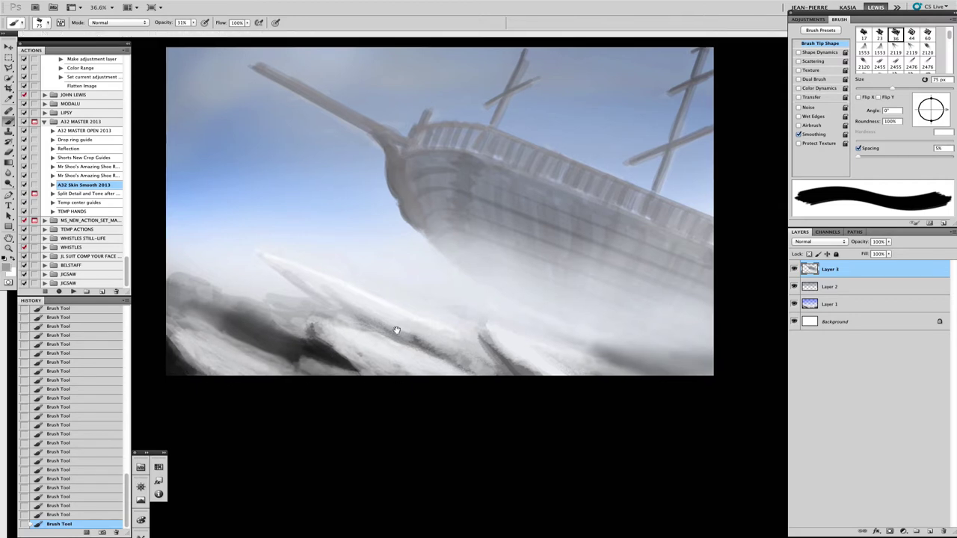
left_click_drag(327, 367, 213, 338)
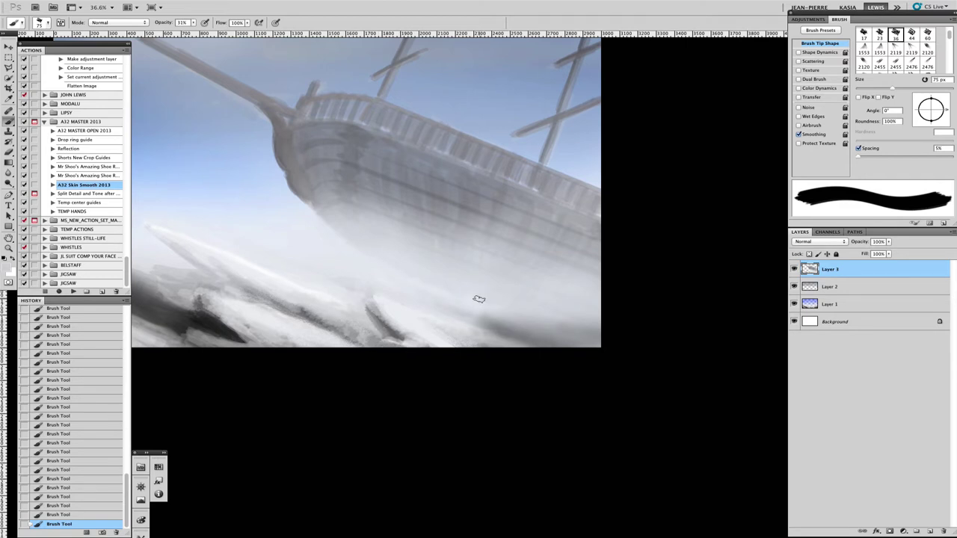
- Paint a tall white ice shard rising from the snow in front of the lower hull with the brush at about 110 px
mouse_move(495, 261)
left_mouse_down()
mouse_move(468, 273)
mouse_move(543, 354)
mouse_move(506, 295)
mouse_move(560, 345)
mouse_move(502, 322)
left_mouse_up()
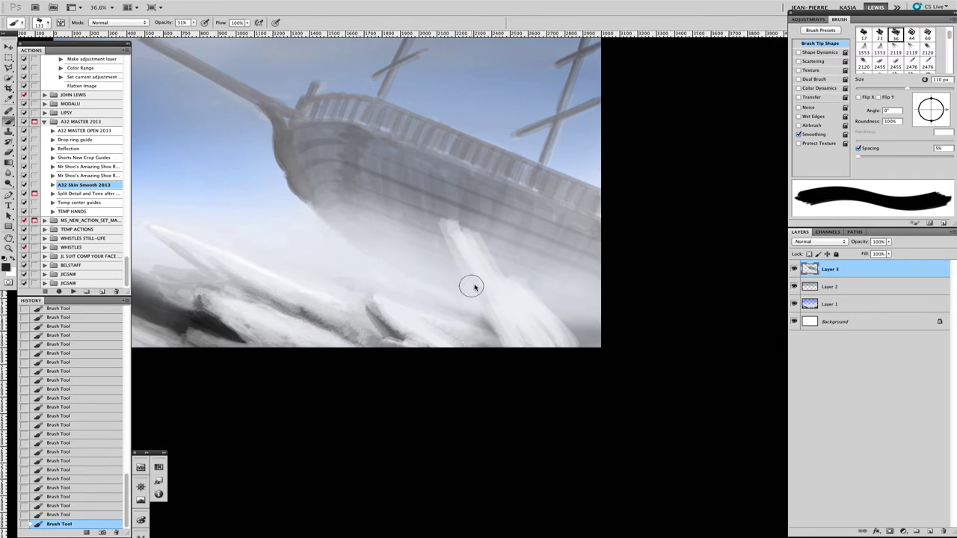
key("ctrl+z")
key("ctrl+z")
key("ctrl+z")
key("ctrl+z")
- Add a new layer and paint dark grey shadow sides for two ice shards beneath the hull at 106 px
key("ctrl+shift+alt+n")
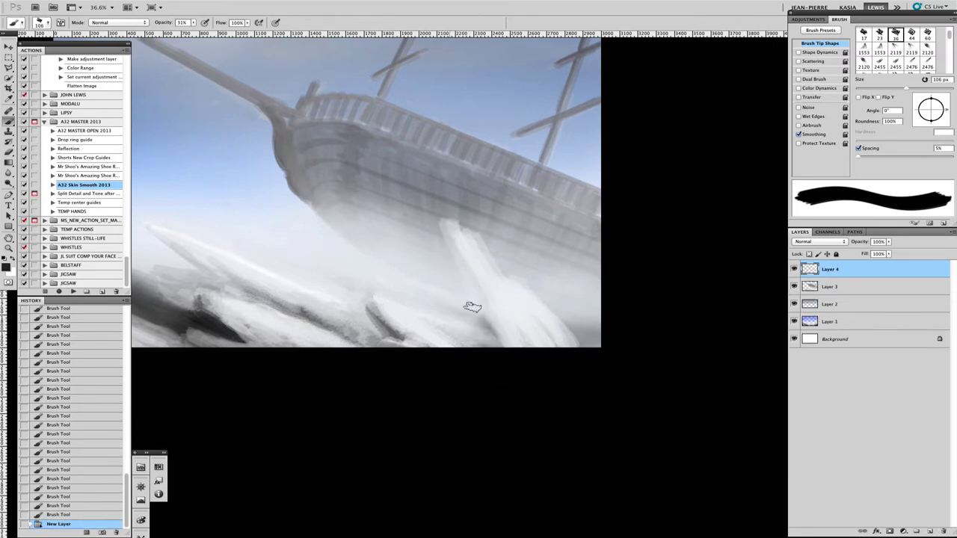
left_click_drag(446, 246, 478, 314)
left_click_drag(470, 297, 501, 345)
left_click_drag(542, 254, 579, 336)
left_click_drag(557, 277, 591, 340)
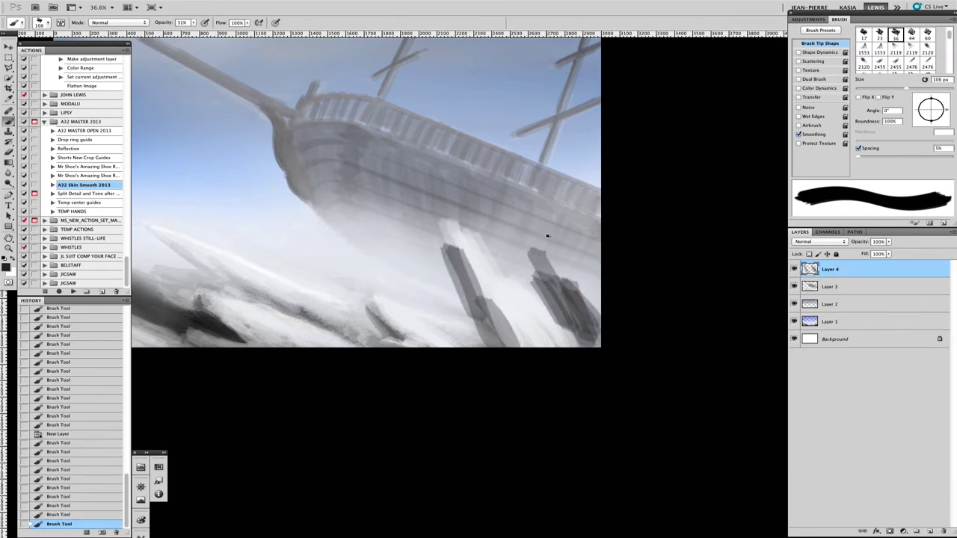
- Paint a taller ice shard reaching the ship's railing, with a dark left side and a pale face, at 106 px
left_click_drag(527, 187, 575, 329)
left_click_drag(524, 149, 561, 299)
left_click_drag(527, 171, 590, 336)
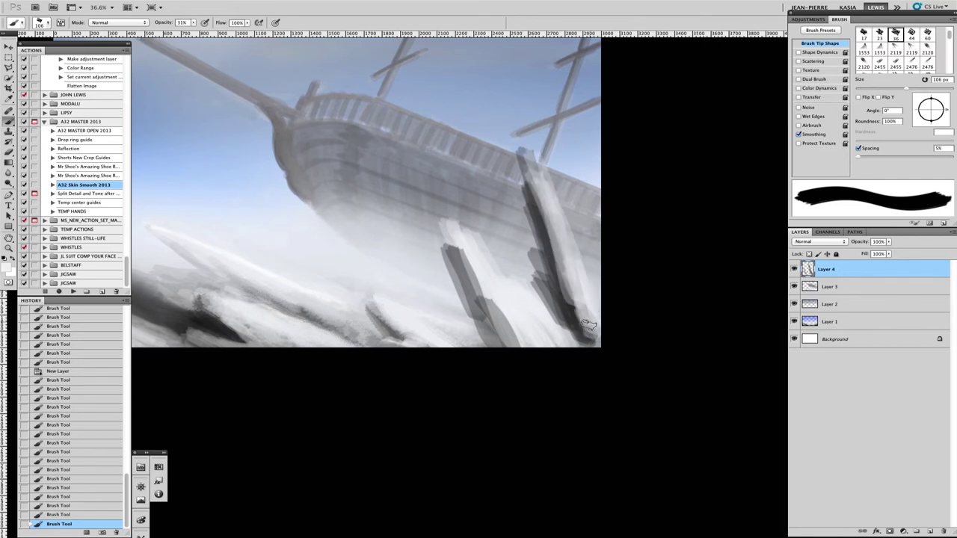
left_click_drag(564, 288, 598, 344)
left_click_drag(545, 198, 583, 329)
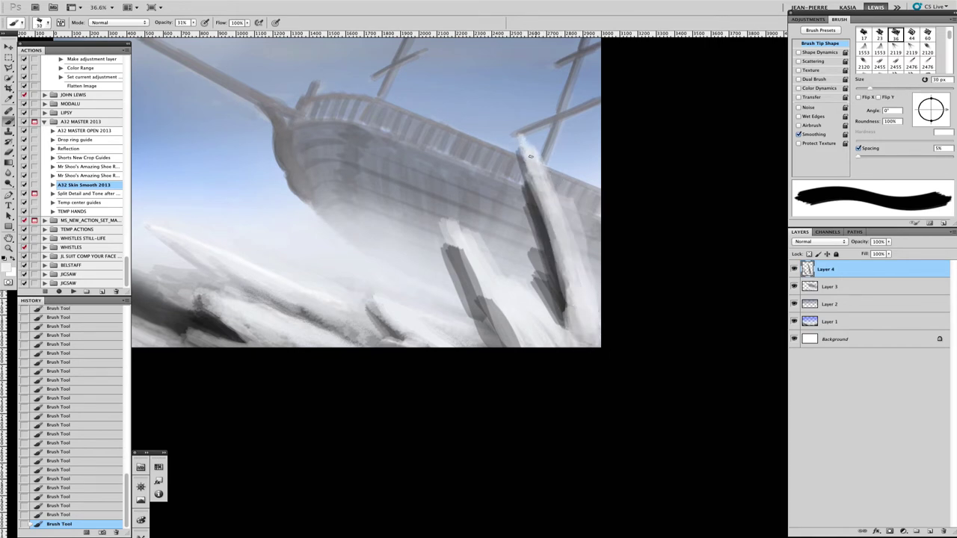
- Build up white highlights and streaks on the tall ice shard beside the railing with the brush at about 54 px
key("bracketright")
key("bracketright")
mouse_move(523, 145)
left_mouse_down()
mouse_move(568, 198)
mouse_move(591, 288)
left_mouse_up()
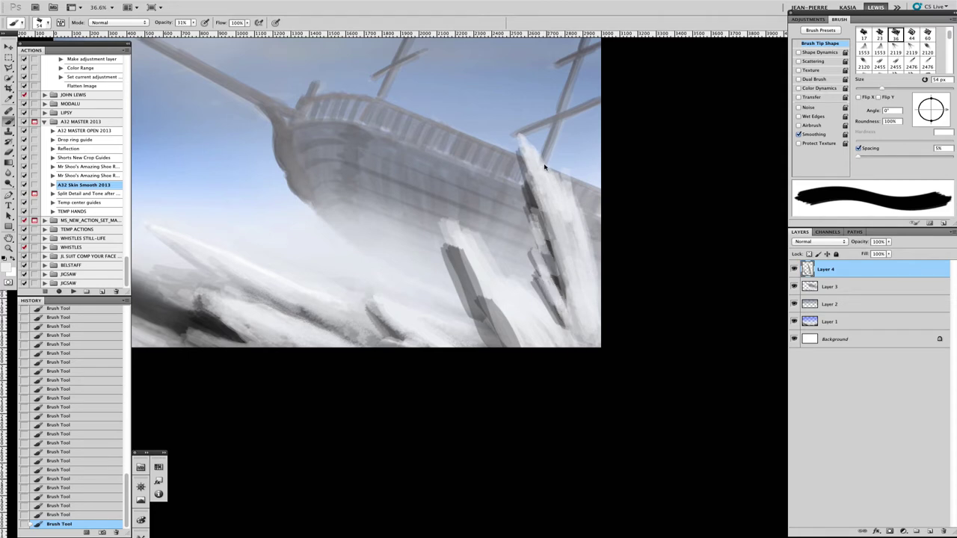
key("bracketright")
key("bracketright")
key("bracketright")
key("bracketright")
key("bracketright")
key("bracketright")
left_click_drag(527, 134, 590, 322)
- Refine the smaller ice shard below the hull with white and sampled grey strokes at 55 px
left_click_drag(464, 259, 509, 342)
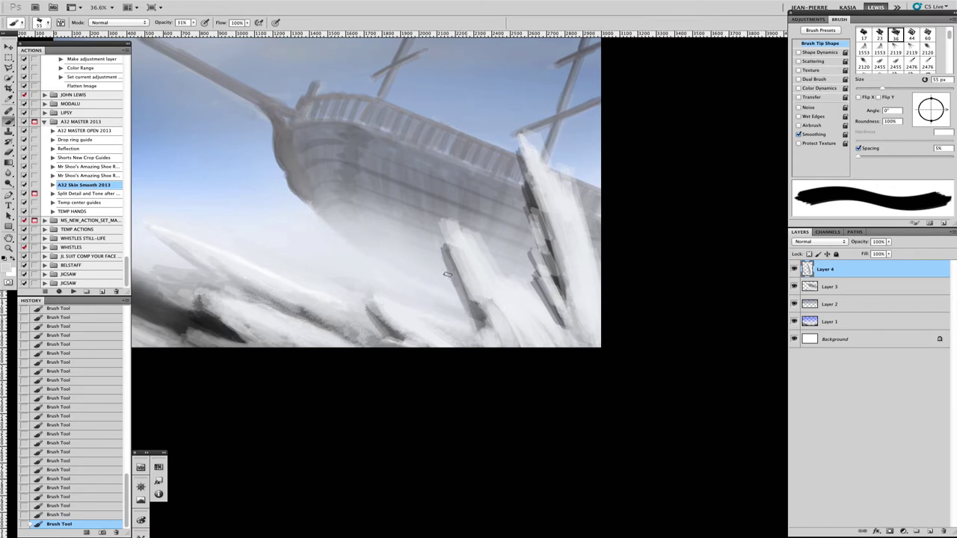
left_click_drag(446, 274, 472, 314)
left_click(474, 272, "alt")
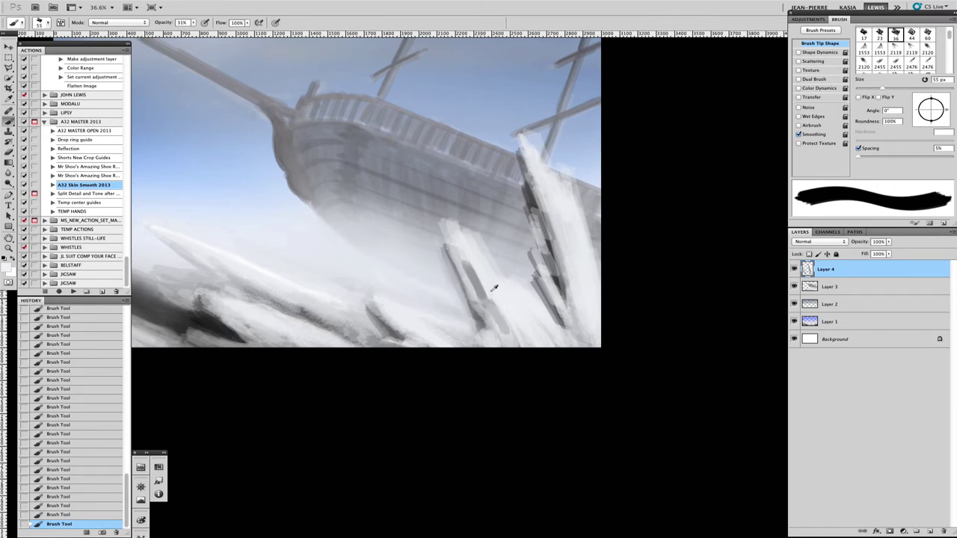
left_click_drag(474, 271, 544, 329)
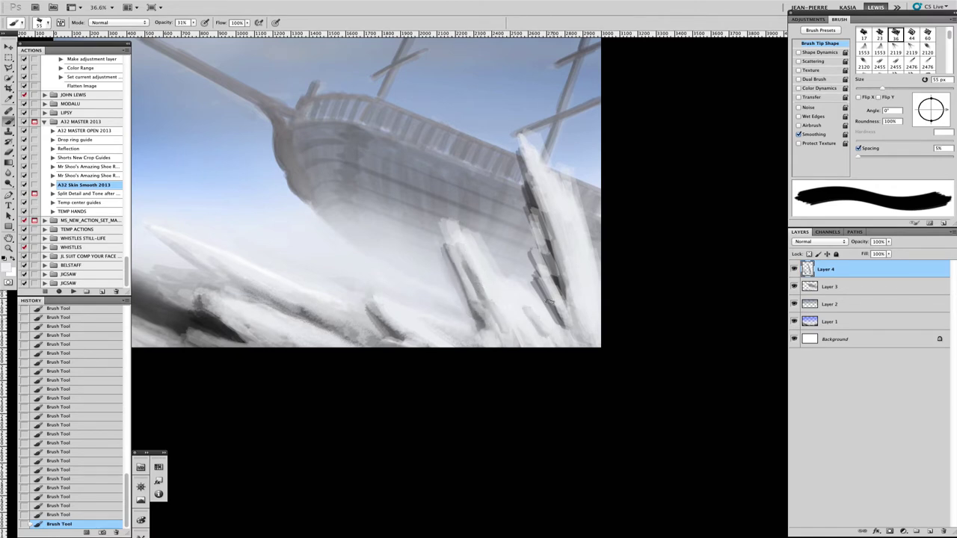
- Sample greys and whites from the tall ice shard and paint cracks and facets across its face at 55 px
left_click(561, 283, "alt")
mouse_move(561, 283)
left_mouse_down()
mouse_move(568, 232)
mouse_move(583, 270)
left_mouse_up()
left_click(588, 268, "alt")
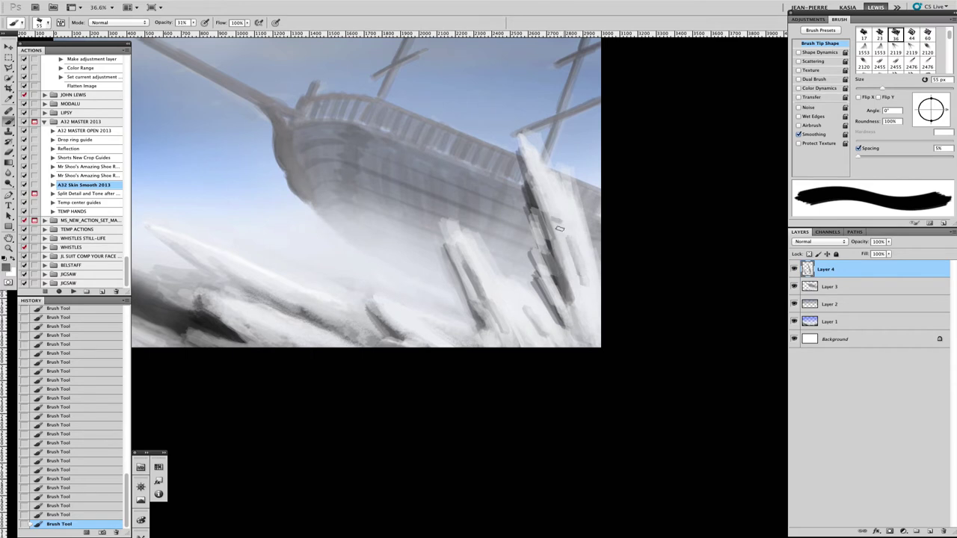
left_click_drag(548, 199, 553, 207)
mouse_move(551, 173)
left_mouse_down()
mouse_move(571, 218)
mouse_move(554, 165)
mouse_move(575, 200)
mouse_move(533, 192)
left_mouse_up()
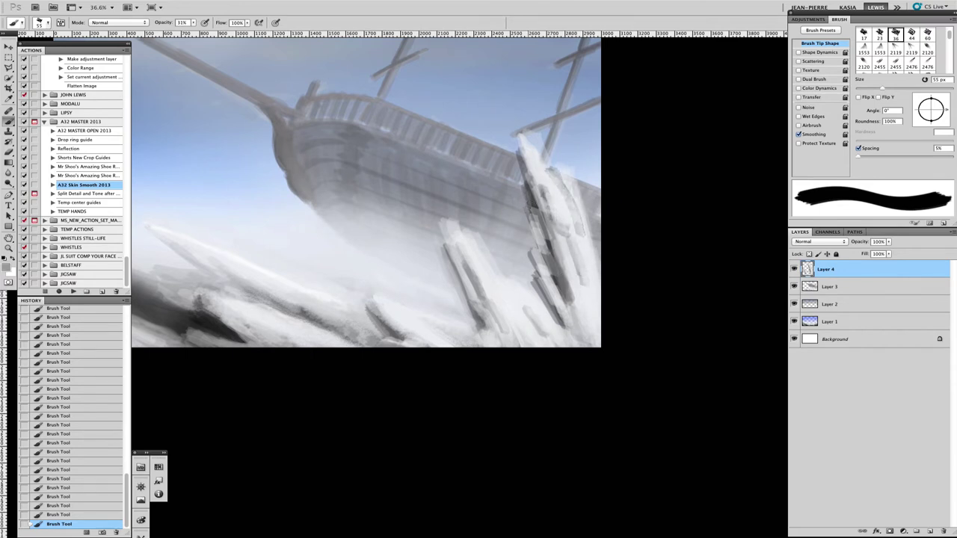
mouse_move(523, 158)
left_mouse_down()
mouse_move(547, 219)
mouse_move(536, 212)
mouse_move(541, 196)
mouse_move(540, 255)
mouse_move(564, 321)
left_mouse_up()
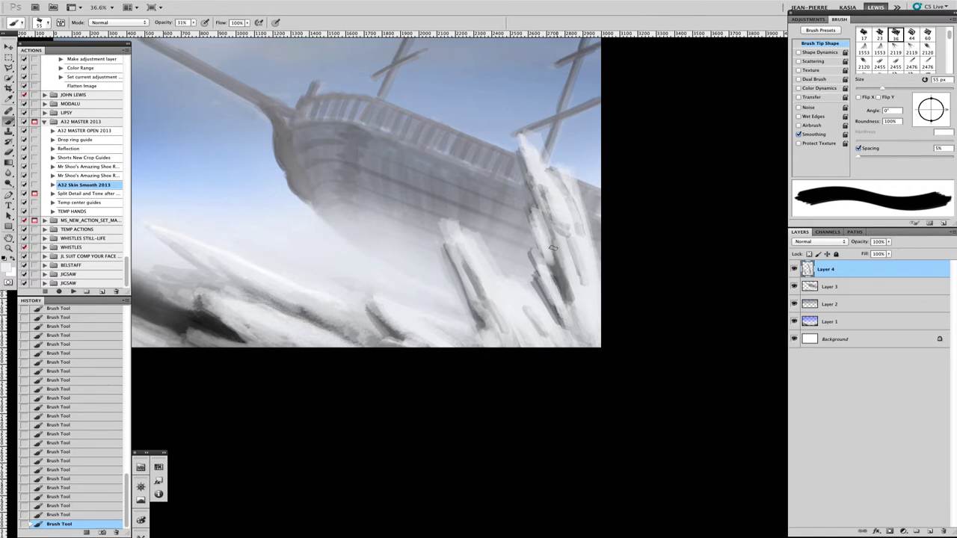
- Brighten the tall ice shard's face and extend its tip to a sharper point with the brush at about 37 px
mouse_move(553, 217)
left_mouse_down()
mouse_move(571, 299)
mouse_move(532, 136)
left_mouse_up()
left_click(514, 145)
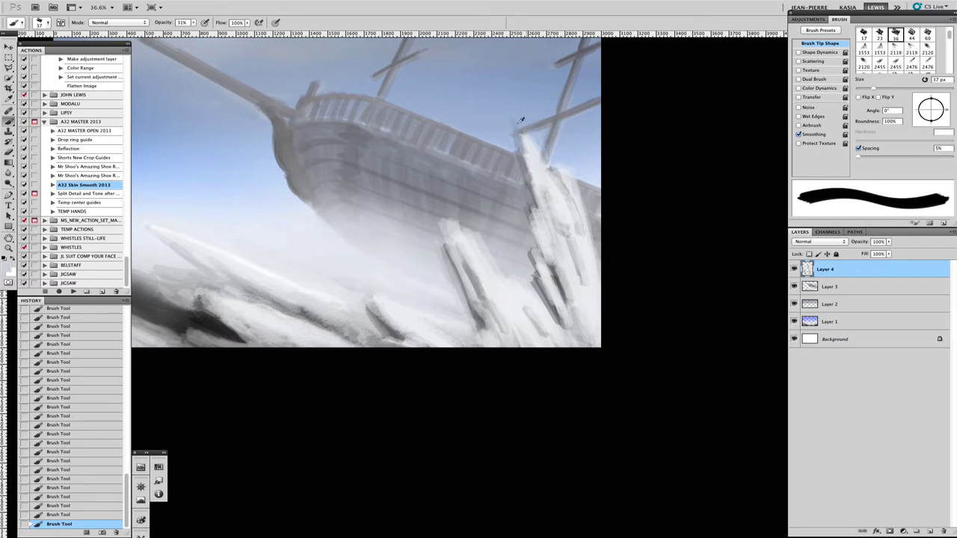
key("bracketleft")
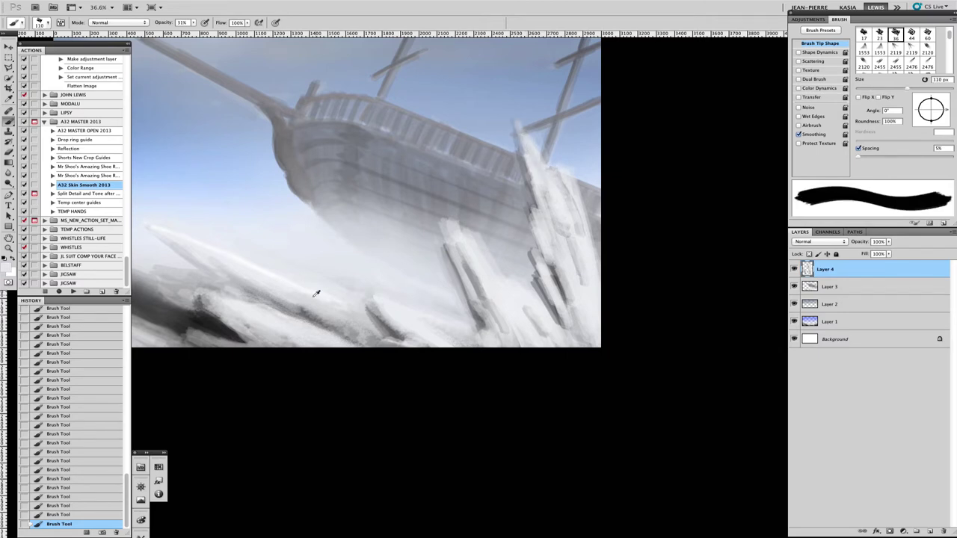
mouse_move(515, 247)
left_mouse_down()
mouse_move(560, 271)
mouse_move(524, 208)
left_mouse_up()
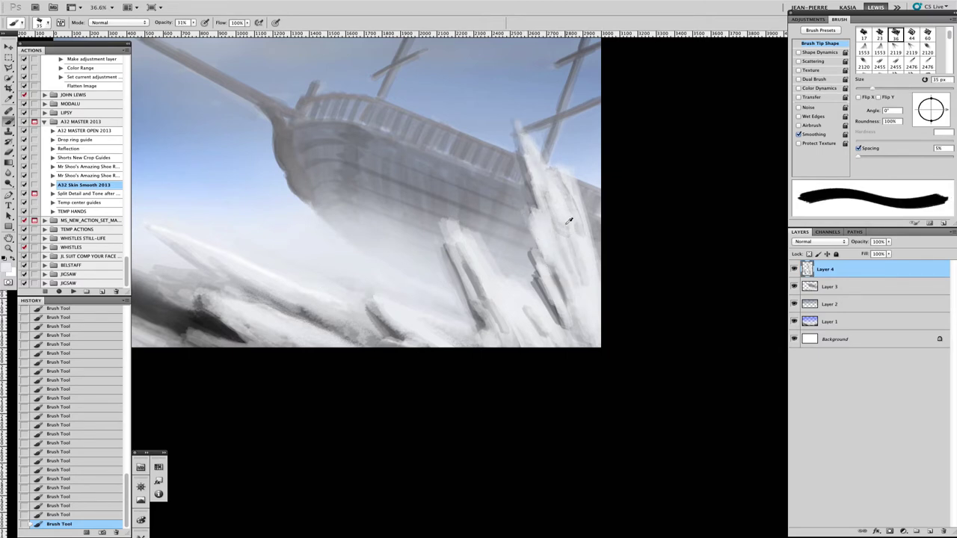
- Enlarge the brush and cover the dark area of the far-left foreground ridge with pale snowy strokes
key("bracketright")
key("bracketright")
scroll(373, 336, "up", 5)
scroll(306, 417, "down", 2)
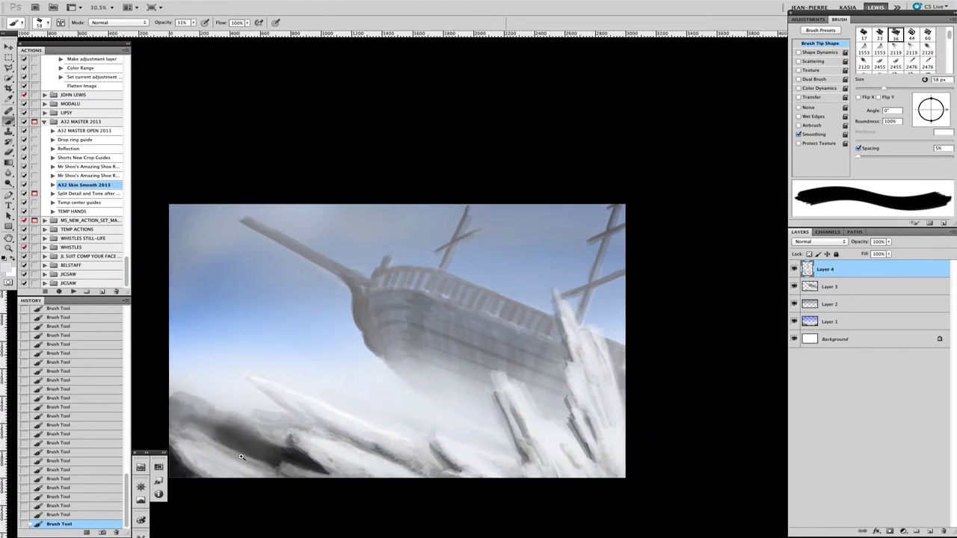
scroll(241, 457, "up", 2)
key("bracketright")
key("bracketright")
mouse_move(242, 448)
left_mouse_down()
mouse_move(199, 410)
mouse_move(285, 450)
mouse_move(216, 392)
mouse_move(181, 385)
mouse_move(194, 395)
mouse_move(164, 403)
mouse_move(164, 379)
mouse_move(258, 413)
mouse_move(230, 397)
mouse_move(240, 422)
mouse_move(213, 462)
mouse_move(345, 440)
mouse_move(216, 457)
left_mouse_up()
key("bracketright")
key("bracketright")
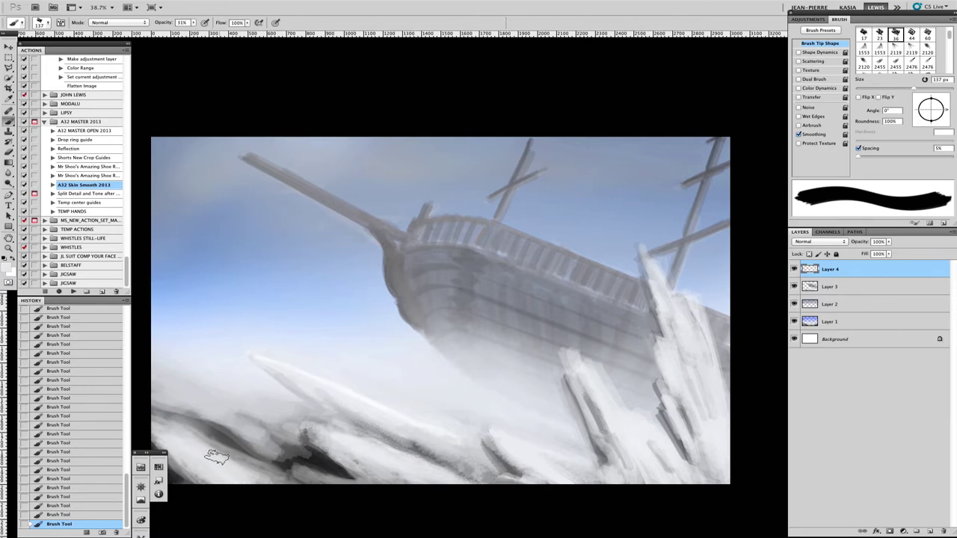
- Reduce the brush to 93 px and reshape the upper edge of the far-left ridge with pale and grey strokes
key("bracketleft")
key("bracketleft")
key("bracketleft")
key("bracketleft")
mouse_move(221, 417)
left_mouse_down()
mouse_move(168, 397)
mouse_move(230, 428)
mouse_move(198, 390)
mouse_move(269, 405)
mouse_move(188, 387)
mouse_move(231, 396)
left_mouse_up()
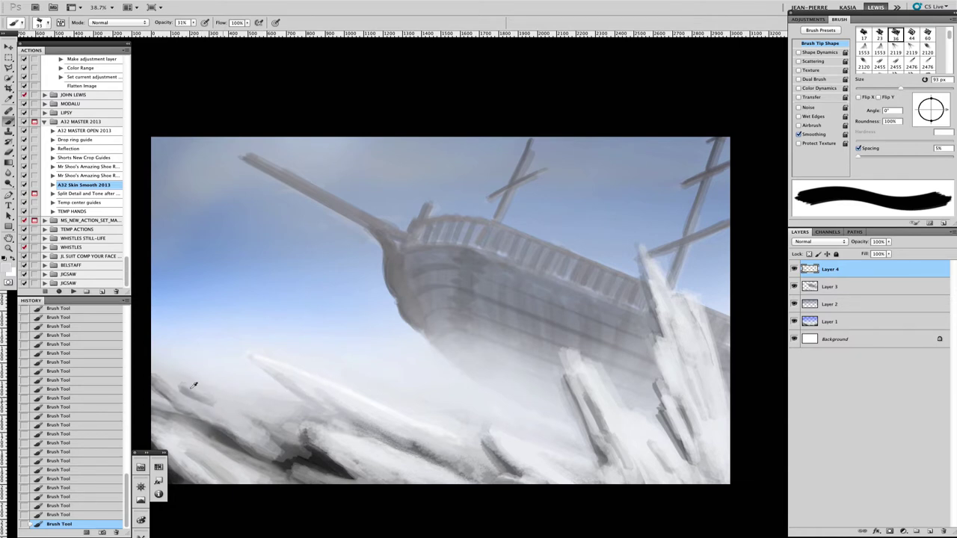
- Lighten the dark hollow in the left foreground rocks with snowy strokes at 69 px
left_click(295, 324, "ctrl")
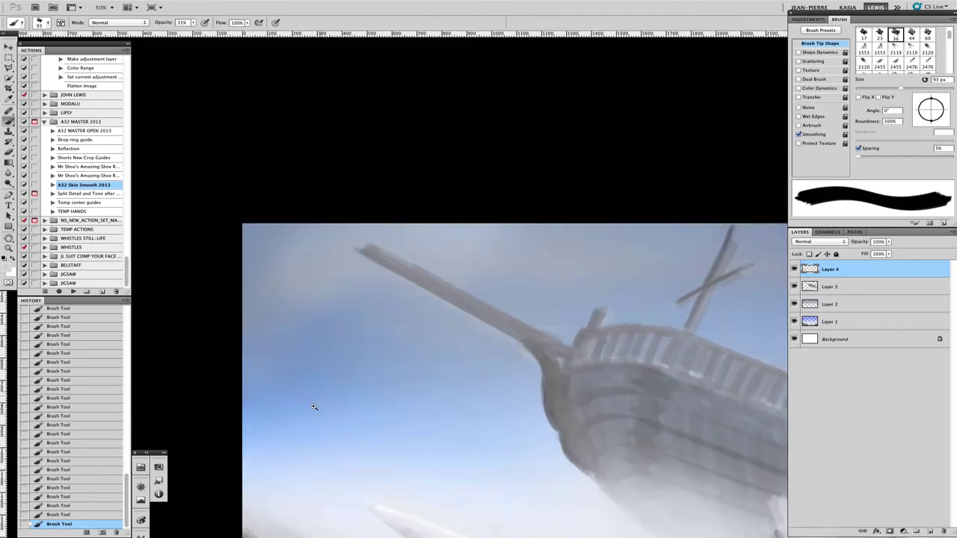
left_click_drag(391, 367, 346, 393)
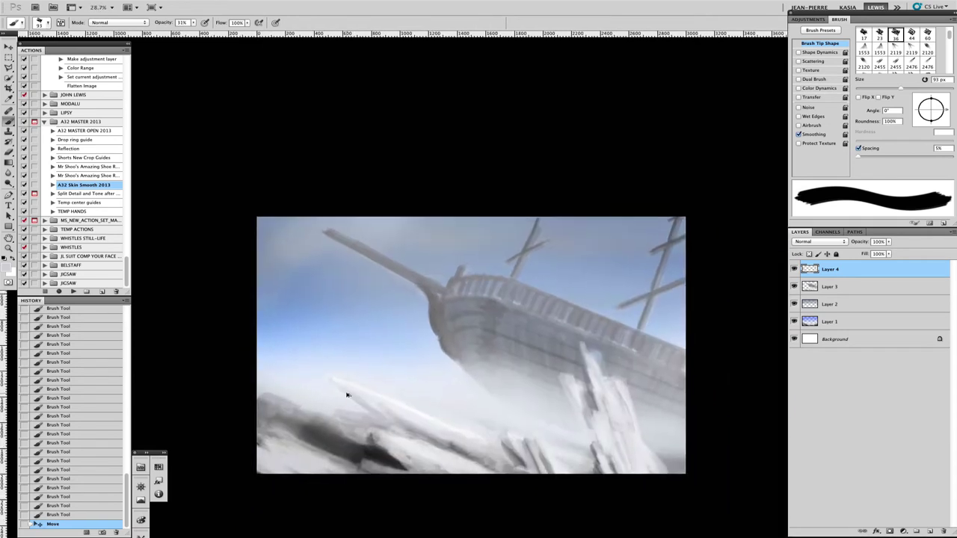
key("bracketright")
key("bracketright")
mouse_move(371, 453)
left_mouse_down()
mouse_move(389, 460)
mouse_move(408, 448)
mouse_move(412, 468)
left_mouse_up()
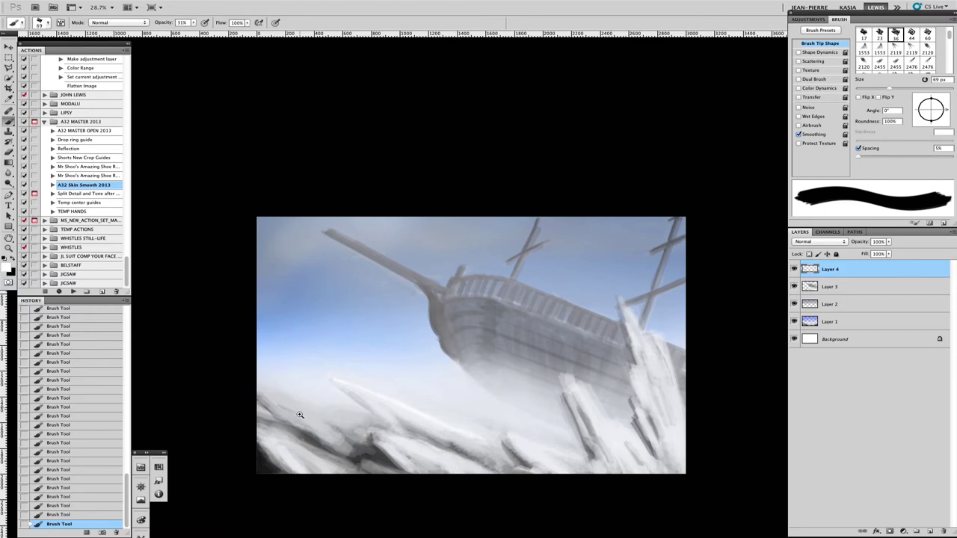
- Paint white snow highlights along the crest of the far-left ridge at 28 px, enlarging the brush to 84 px
mouse_move(299, 415)
left_mouse_down()
mouse_move(225, 377)
mouse_move(329, 415)
left_mouse_up()
key("bracketright")
mouse_move(256, 388)
left_mouse_down()
mouse_move(372, 434)
mouse_move(354, 416)
mouse_move(381, 420)
left_mouse_up()
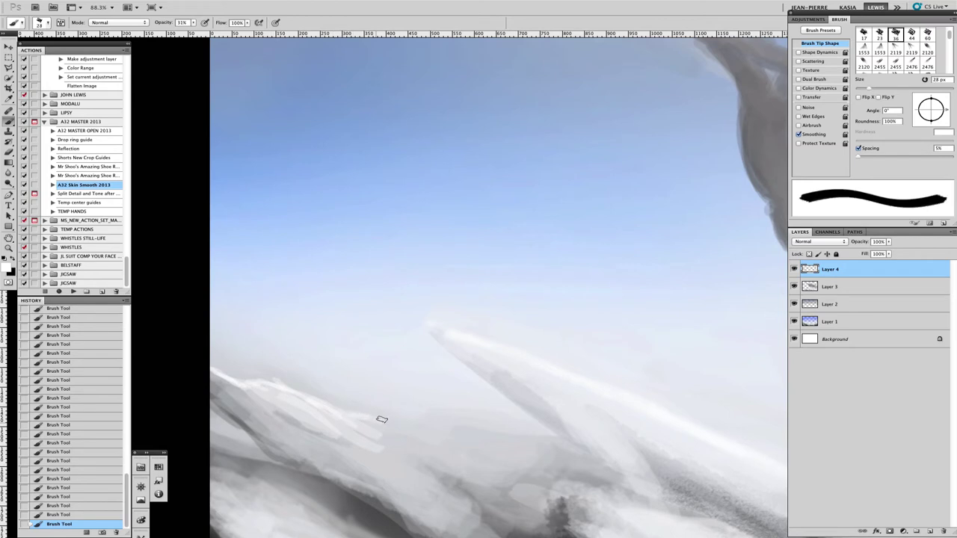
mouse_move(243, 384)
left_mouse_down()
mouse_move(299, 376)
mouse_move(337, 393)
mouse_move(308, 392)
mouse_move(564, 452)
mouse_move(385, 433)
mouse_move(411, 424)
mouse_move(447, 448)
mouse_move(421, 446)
mouse_move(314, 399)
left_mouse_up()
key("bracketright")
key("bracketright")
key("bracketright")
key("bracketright")
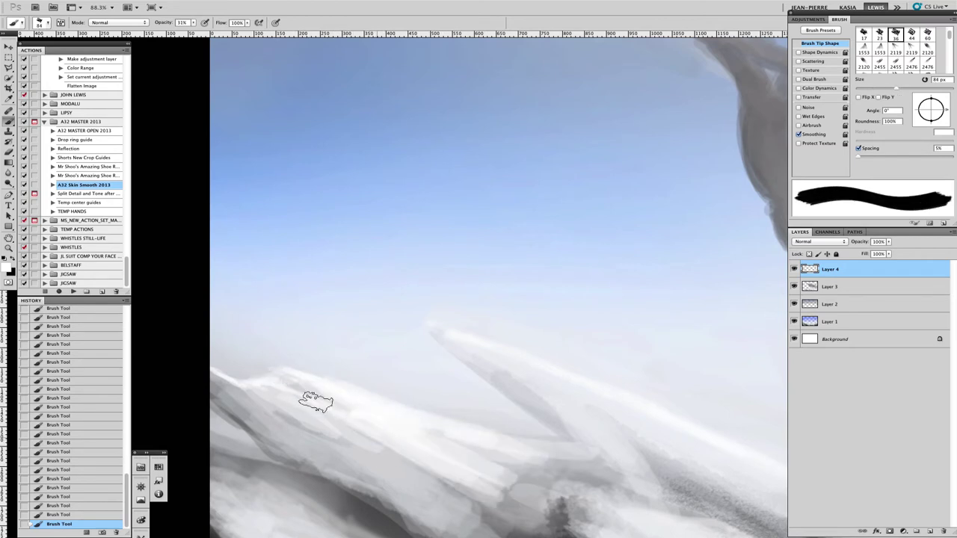
key("bracketright")
scroll(357, 326, "down", 5)
scroll(357, 326, "right", 5)
left_click_drag(357, 326, 419, 329)
scroll(418, 329, "up", 2)
scroll(418, 329, "left", 3)
key("ctrl+alt+z")
key("ctrl+alt+z")
key("ctrl+alt+z")
- Paint grey shadow strokes over the right end of the far-left ridge, enlarging the brush to 99 px
key("bracketright")
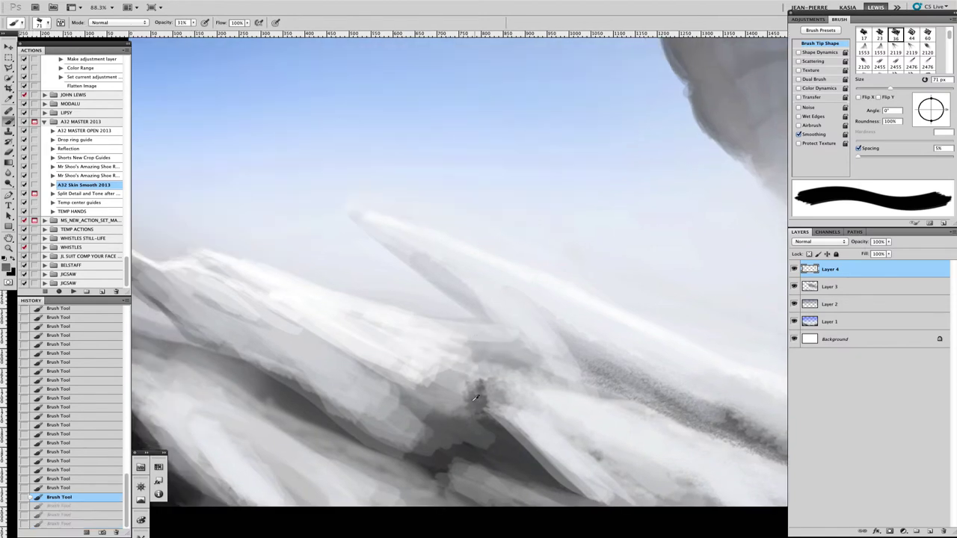
mouse_move(458, 365)
left_mouse_down()
mouse_move(459, 341)
mouse_move(464, 366)
mouse_move(448, 366)
left_mouse_up()
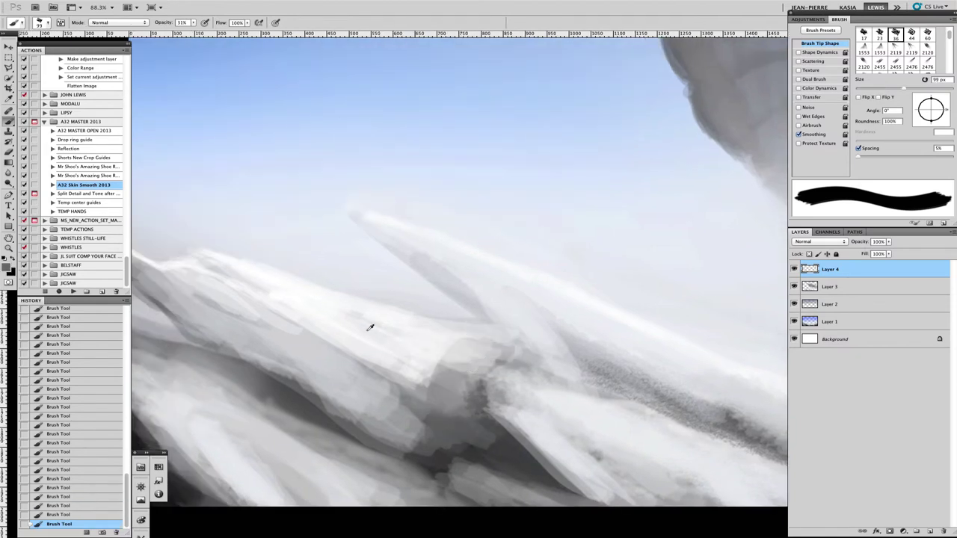
key("bracketright")
key("bracketright")
mouse_move(329, 323)
left_mouse_down()
mouse_move(380, 349)
mouse_move(412, 301)
mouse_move(454, 346)
mouse_move(544, 368)
mouse_move(491, 331)
left_mouse_up()
- Reduce the brush to 50 px and darken the gap between the far-left ridge and the neighbouring rocks, including the hollow at the canvas edge
key("bracketleft")
key("bracketleft")
key("bracketleft")
key("bracketleft")
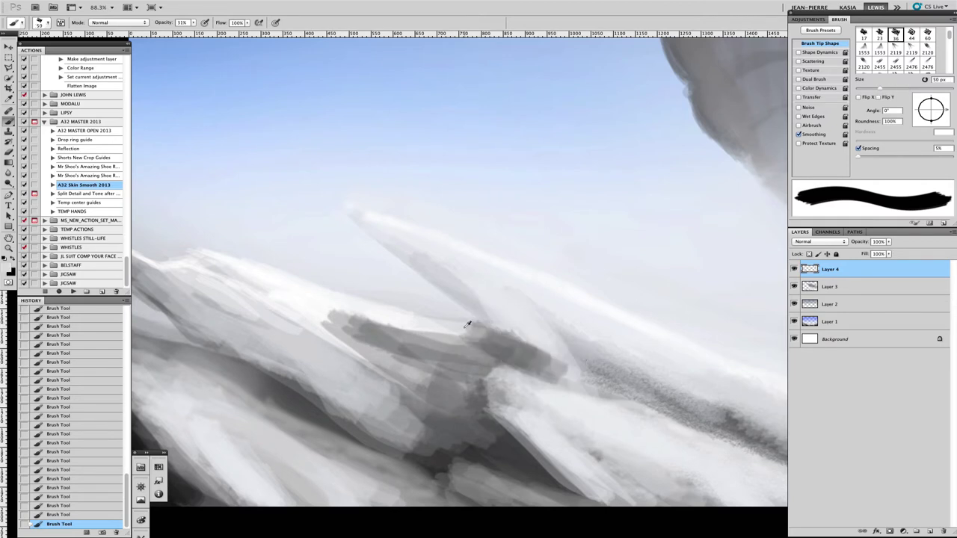
mouse_move(513, 320)
left_mouse_down()
mouse_move(573, 376)
mouse_move(481, 385)
left_mouse_up()
scroll(449, 389, "down", 3)
mouse_move(382, 392)
left_mouse_down()
mouse_move(450, 413)
mouse_move(440, 384)
mouse_move(472, 423)
mouse_move(524, 418)
mouse_move(474, 406)
left_mouse_up()
left_click(566, 352, "alt")
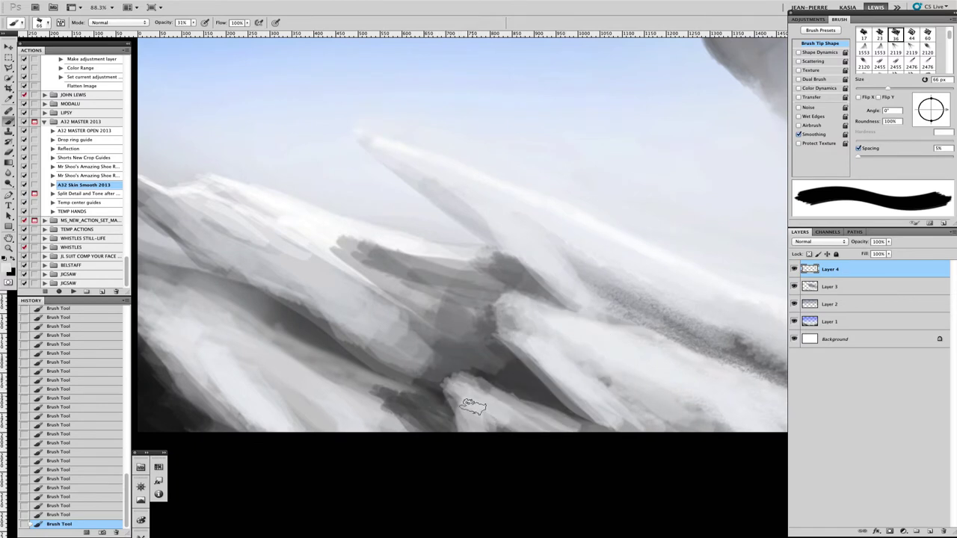
- Deepen the diagonal crevice below the far-left ridge with dark grey strokes at 66 px, reducing the brush to 47 px
scroll(487, 367, "left", 5)
mouse_move(231, 373)
left_mouse_down()
mouse_move(225, 396)
mouse_move(252, 410)
mouse_move(260, 380)
mouse_move(254, 408)
mouse_move(277, 393)
mouse_move(306, 408)
left_mouse_up()
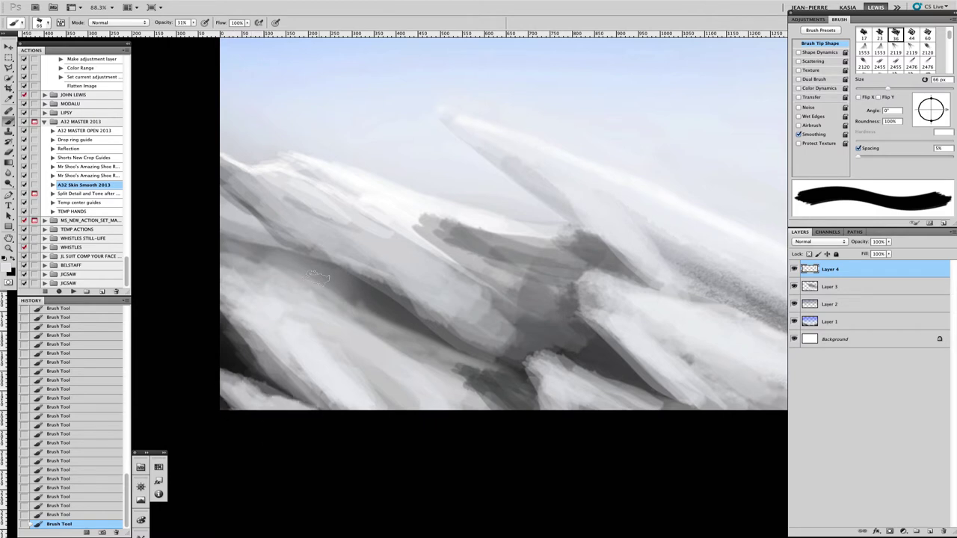
mouse_move(319, 276)
left_mouse_down()
mouse_move(368, 290)
mouse_move(403, 329)
left_mouse_up()
key("bracketleft")
key("bracketleft")
key("bracketleft")
key("bracketleft")
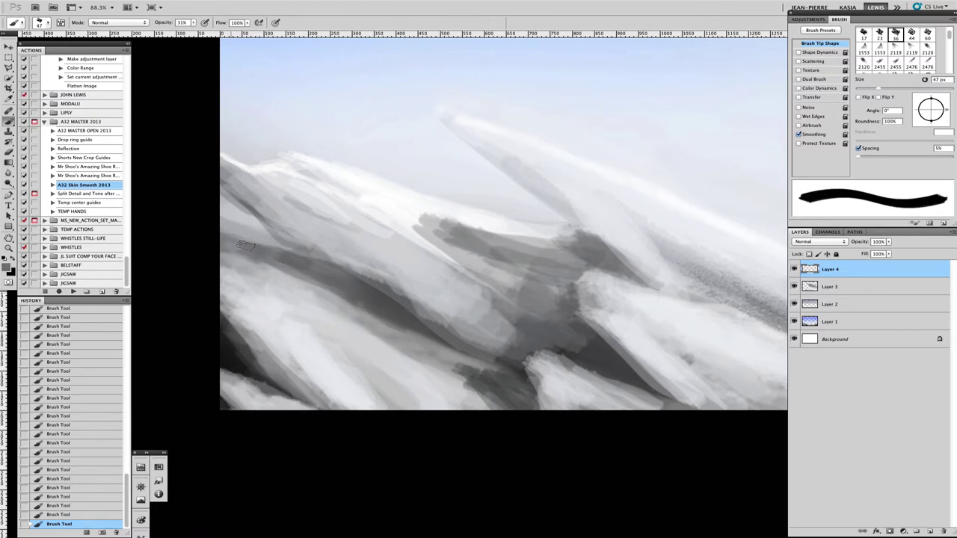
key("bracketright")
mouse_move(240, 243)
left_mouse_down()
mouse_move(258, 261)
mouse_move(318, 258)
left_mouse_up()
key("ctrl+z")
- Paint white snow along the upper edge of the lower-left rock with a 50 px brush
key("bracketright")
key("bracketleft")
key("bracketleft")
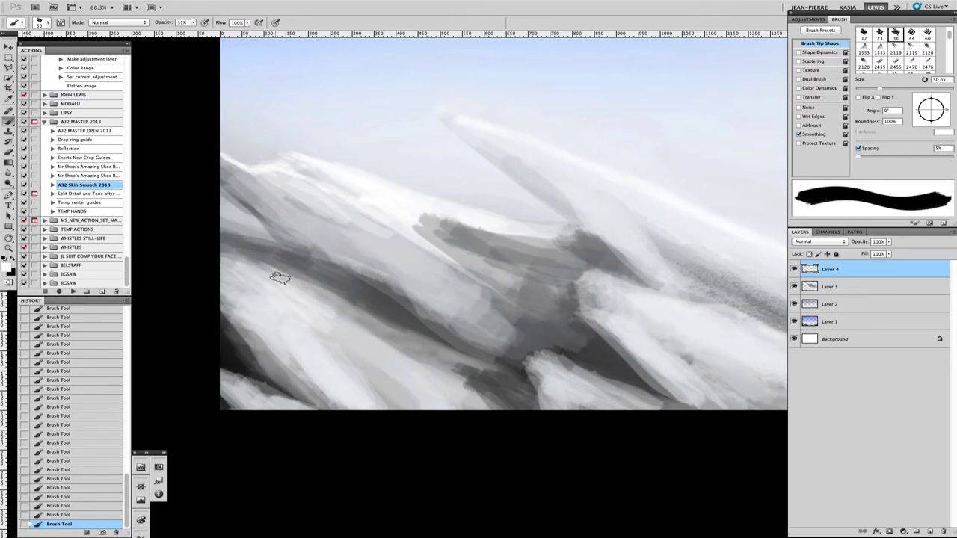
mouse_move(342, 322)
left_mouse_down()
mouse_move(456, 370)
mouse_move(501, 366)
mouse_move(374, 346)
left_mouse_up()
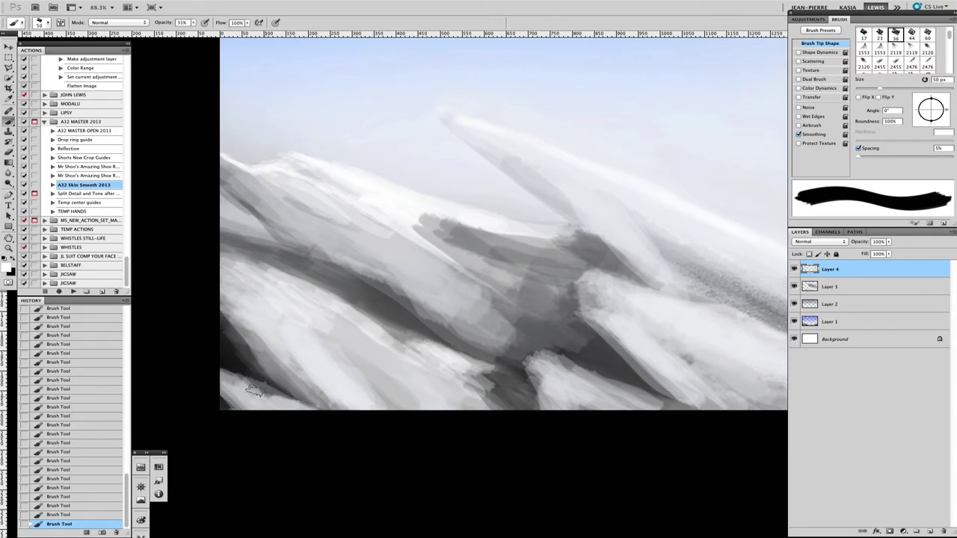
- Reduce the brush to 26 px and add fine snow strokes to the bottom-left corner rock and the lower rock's right end
key("bracketleft")
key("bracketleft")
key("bracketleft")
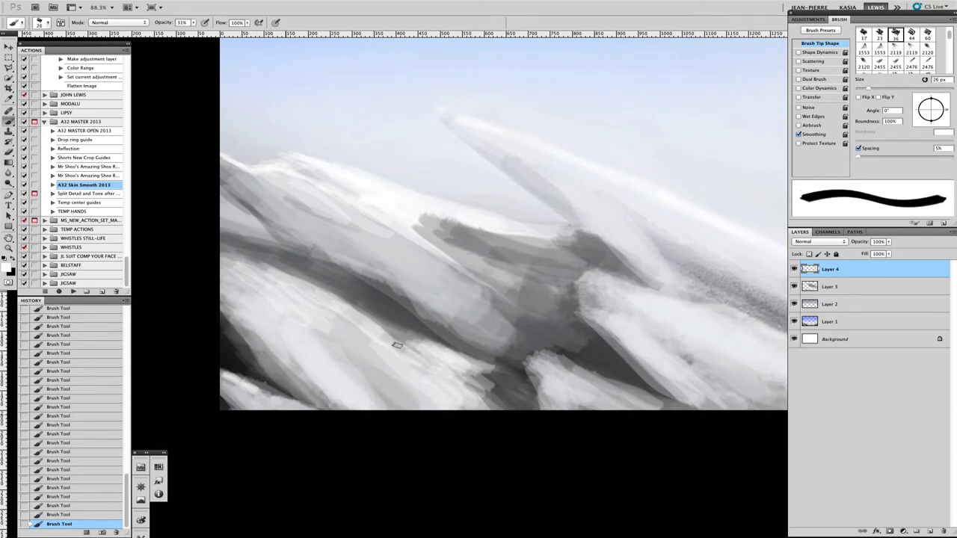
left_click_drag(292, 375, 228, 403)
left_click_drag(510, 365, 486, 398)
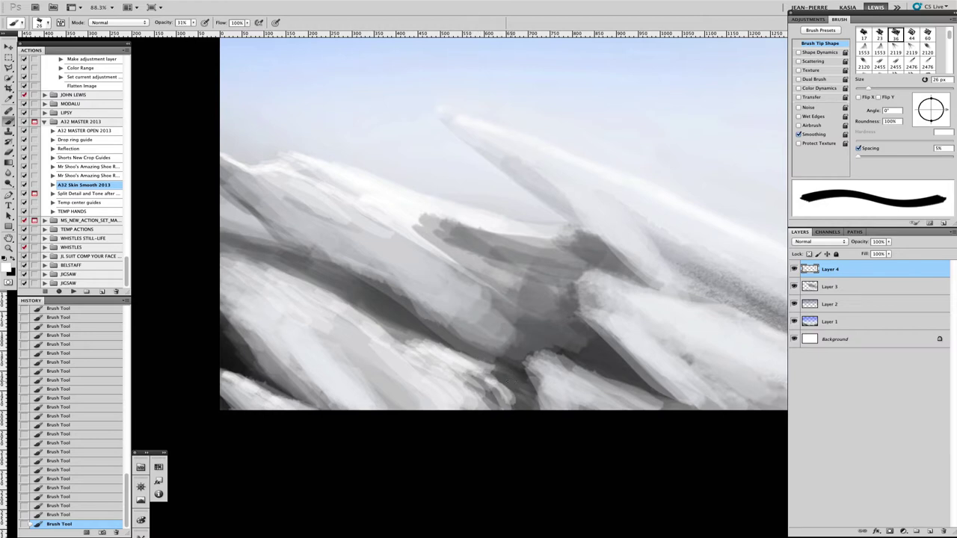
- Enlarge the brush to 36 px and rework the shadow band along the central foreground ridge
key("bracketright")
scroll(474, 356, "right", 8)
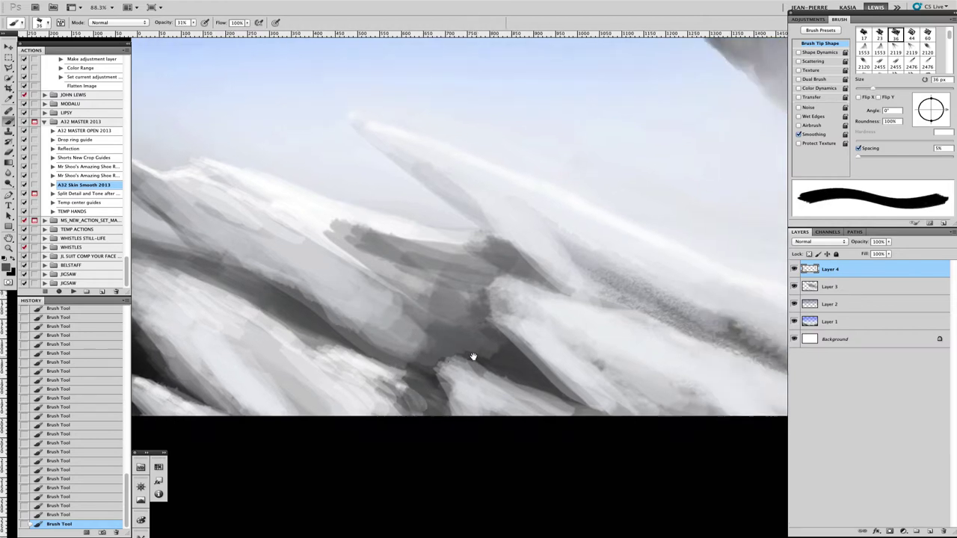
scroll(463, 239, "right", 8)
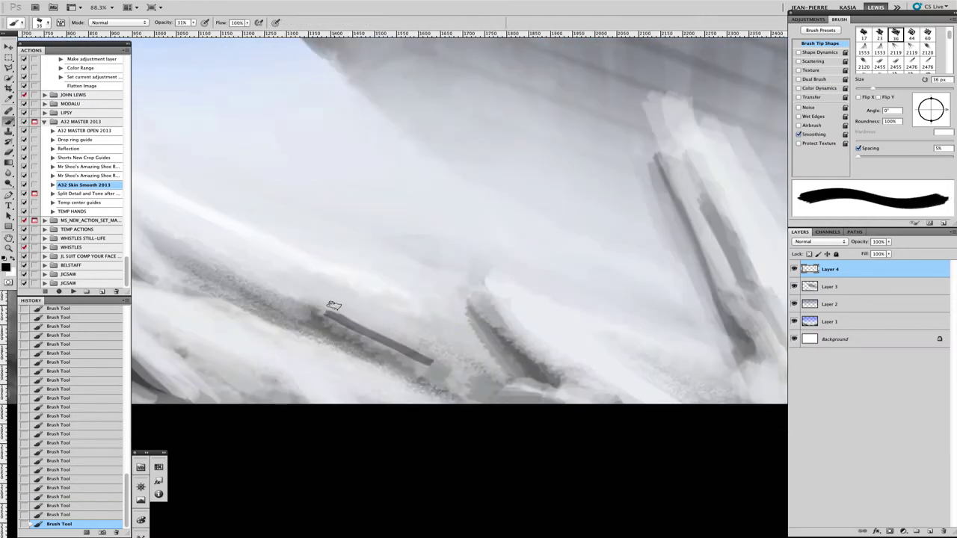
key("ctrl+z")
left_click_drag(375, 312, 400, 298)
- Paint white highlights on the tip and edges of the small central shard at 13 px, enlarging the brush to 53 px
scroll(352, 282, "right", 8)
scroll(352, 281, "down", 2)
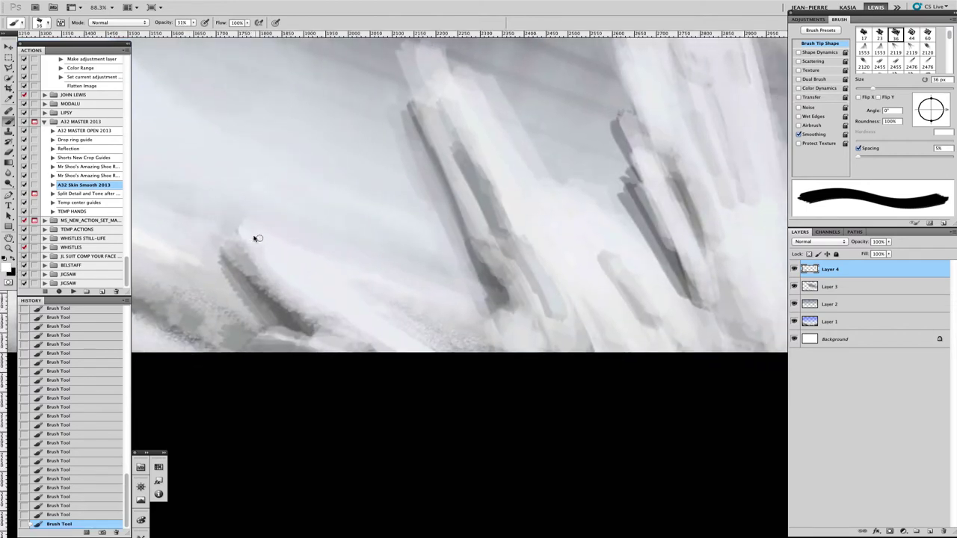
mouse_move(242, 230)
left_mouse_down()
mouse_move(234, 258)
mouse_move(279, 254)
mouse_move(262, 236)
mouse_move(252, 273)
mouse_move(280, 311)
left_mouse_up()
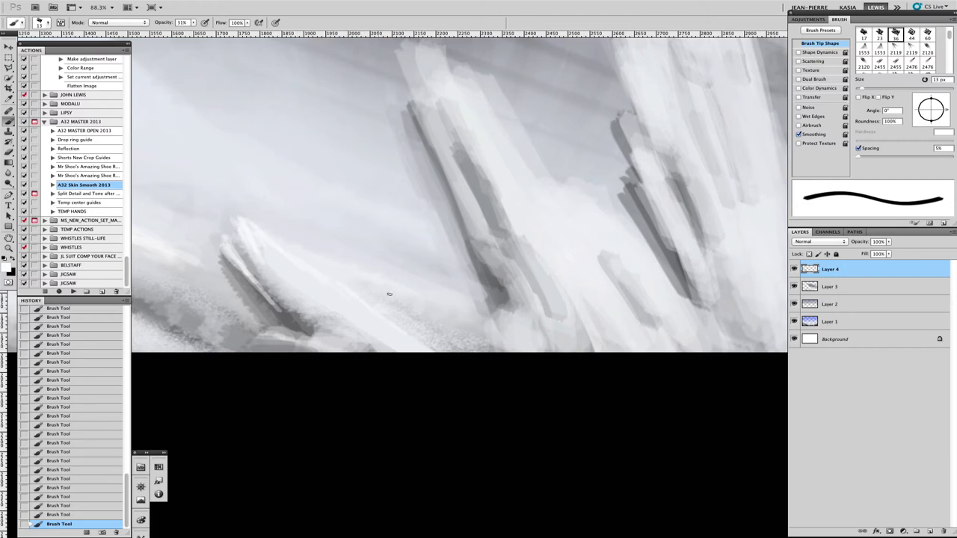
key("bracketright")
key("bracketright")
key("bracketright")
key("bracketright")
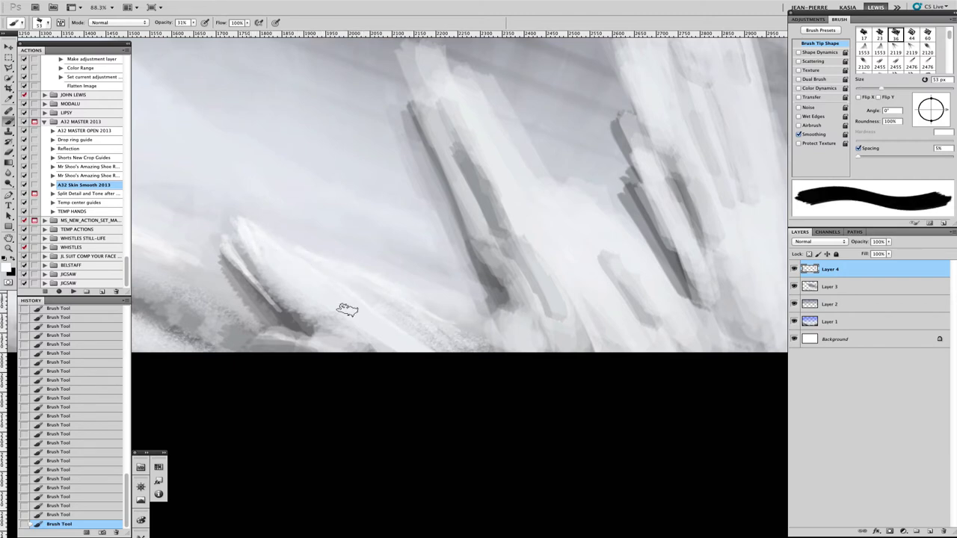
- Reduce the brush to 34 px and paint white highlights down the shard left of the tallest one and over the adjoining snow mound
scroll(449, 328, "right", 10)
scroll(448, 328, "up", 1)
key("bracketleft")
key("bracketleft")
mouse_move(340, 287)
left_mouse_down()
mouse_move(375, 365)
mouse_move(284, 153)
mouse_move(299, 189)
mouse_move(301, 140)
mouse_move(315, 150)
mouse_move(284, 99)
left_mouse_up()
left_click_drag(390, 299, 322, 157)
mouse_move(400, 322)
left_mouse_down()
mouse_move(344, 224)
mouse_move(437, 392)
left_mouse_up()
mouse_move(426, 230)
left_mouse_down()
mouse_move(468, 262)
mouse_move(527, 366)
left_mouse_up()
- Soften the shadowed left edge of that shard with light grey strokes at 34 px
mouse_move(369, 177)
left_mouse_down()
mouse_move(339, 123)
mouse_move(356, 175)
mouse_move(282, 84)
mouse_move(301, 155)
left_mouse_up()
left_click(259, 98)
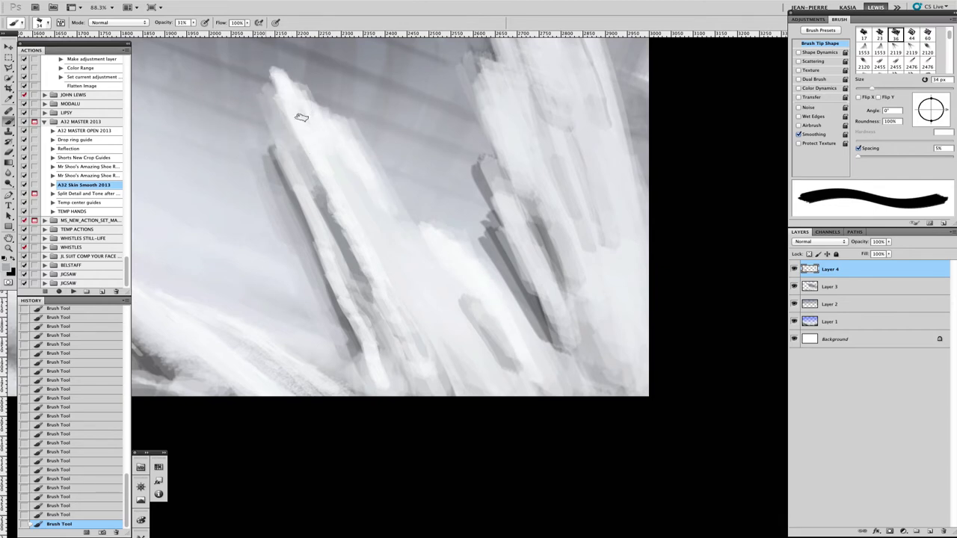
mouse_move(302, 219)
left_mouse_down()
mouse_move(255, 188)
mouse_move(270, 178)
mouse_move(308, 217)
mouse_move(294, 234)
mouse_move(291, 212)
mouse_move(312, 248)
mouse_move(256, 162)
left_mouse_up()
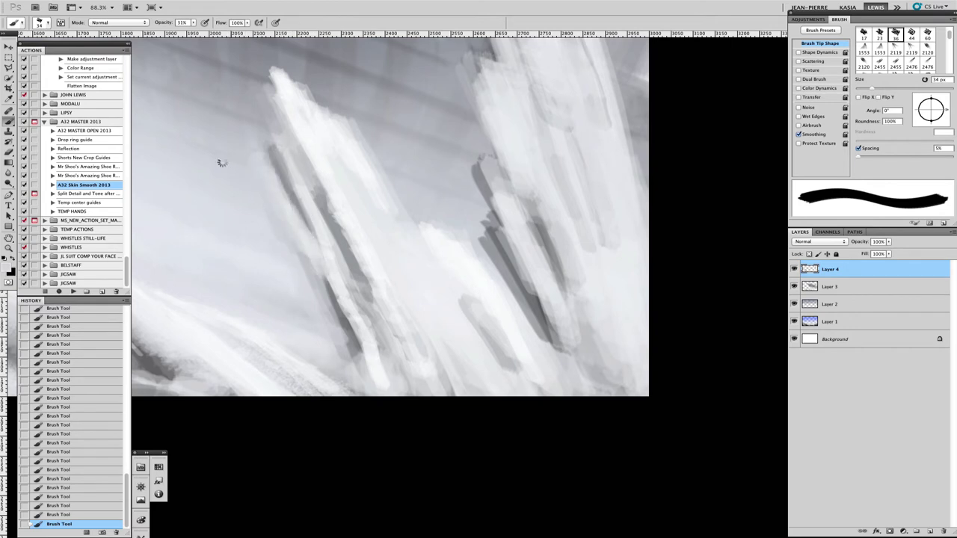
key("bracketright")
key("bracketright")
key("bracketright")
key("bracketright")
key("bracketright")
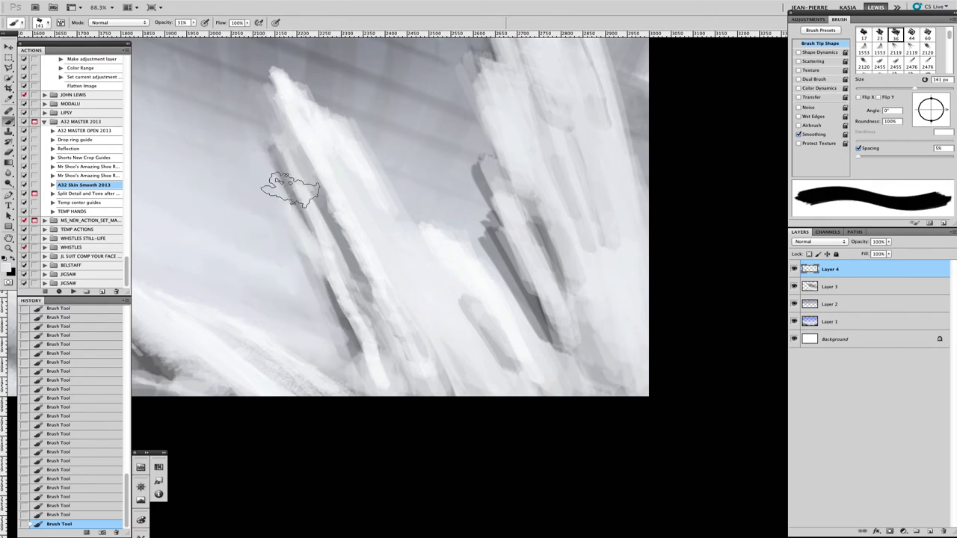
key("bracketleft")
key("bracketleft")
key("bracketleft")
key("bracketleft")
key("bracketleft")
key("bracketleft")
key("bracketleft")
key("bracketleft")
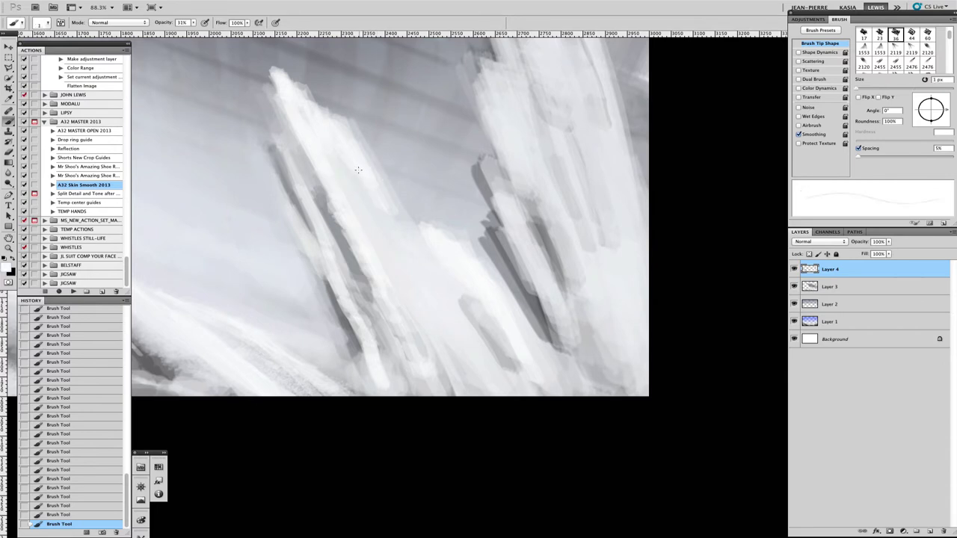
- Enlarge the brush to 69 px and cover the dark streaks at the shard's base and on the neighbouring mound with white snow
key("bracketright")
key("bracketright")
key("bracketright")
key("bracketright")
key("bracketright")
key("bracketright")
key("bracketright")
key("bracketright")
key("bracketright")
key("bracketright")
mouse_move(344, 228)
left_mouse_down()
mouse_move(367, 284)
mouse_move(346, 336)
mouse_move(385, 317)
mouse_move(476, 333)
mouse_move(522, 294)
mouse_move(468, 261)
left_mouse_up()
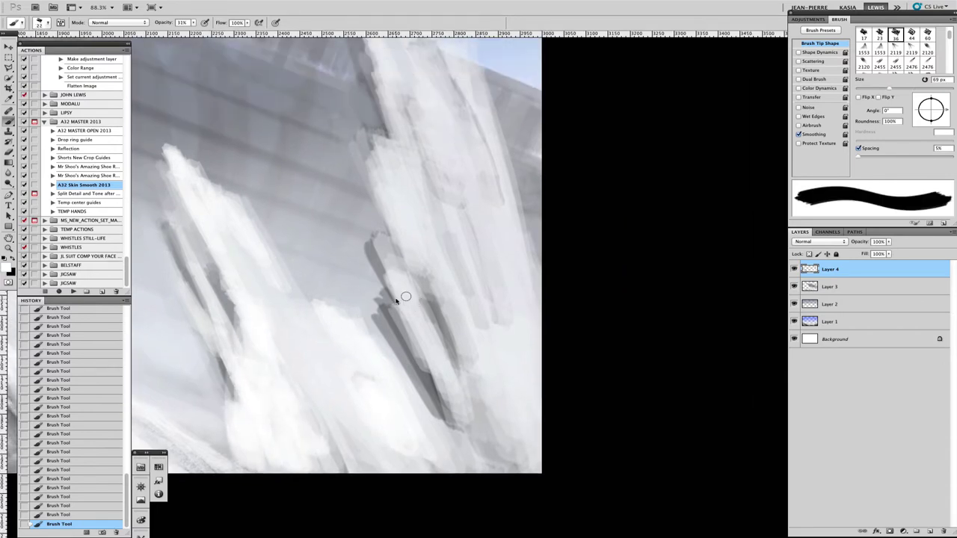
- Reduce the brush to 22 px and paint white highlights down the small dark-edged shard in front of the tallest one
key("bracketleft")
key("bracketleft")
key("bracketleft")
key("bracketleft")
key("bracketleft")
mouse_move(405, 297)
left_mouse_down()
mouse_move(415, 350)
mouse_move(403, 338)
mouse_move(391, 262)
mouse_move(412, 294)
left_mouse_up()
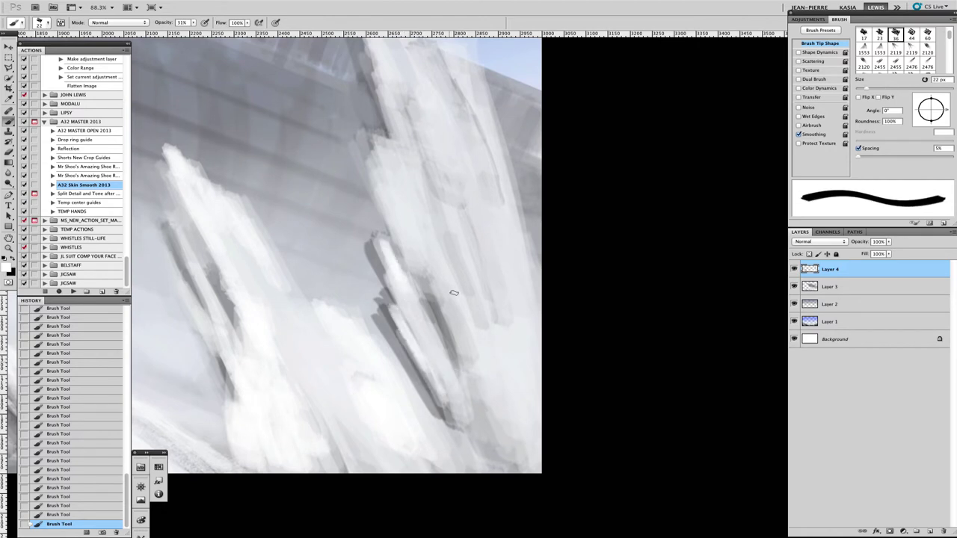
mouse_move(377, 325)
left_mouse_down()
mouse_move(451, 261)
mouse_move(389, 314)
mouse_move(397, 359)
mouse_move(456, 471)
left_mouse_up()
- Paint white over the tallest shard's lower shadows at 57 px and highlight its upper edges at 24 px
key("bracketright")
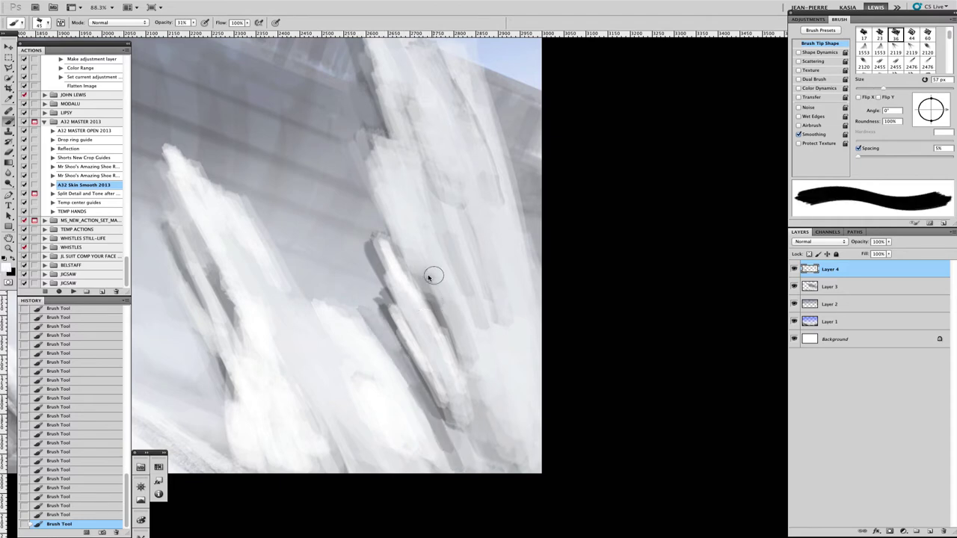
mouse_move(429, 274)
left_mouse_down()
mouse_move(449, 318)
mouse_move(454, 375)
mouse_move(471, 332)
mouse_move(451, 264)
mouse_move(450, 313)
left_mouse_up()
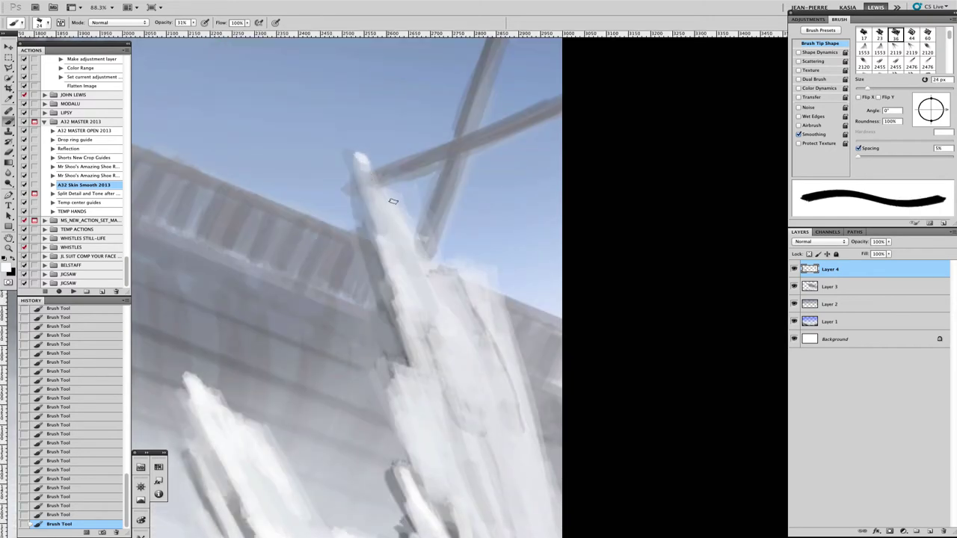
left_click_drag(393, 201, 460, 257)
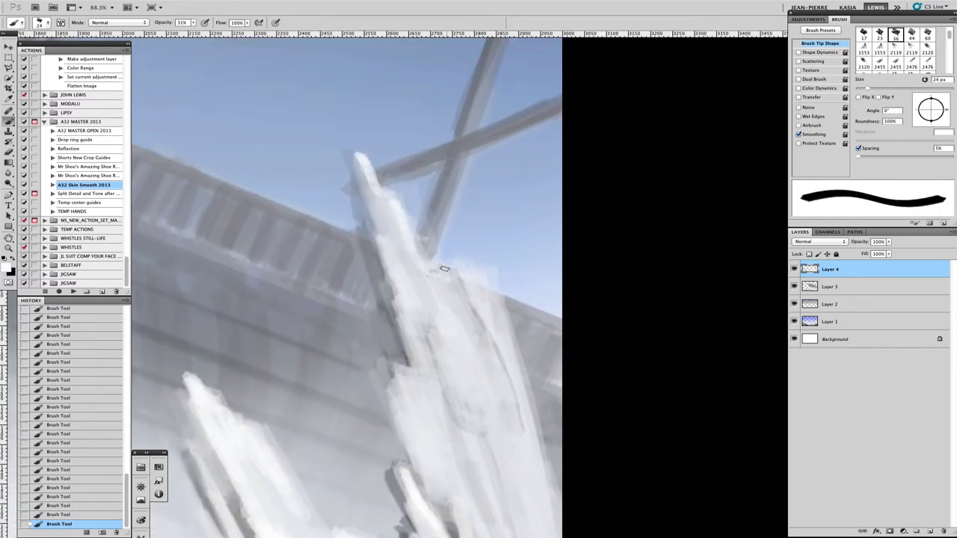
left_click_drag(453, 278, 493, 350)
left_click_drag(508, 344, 535, 440)
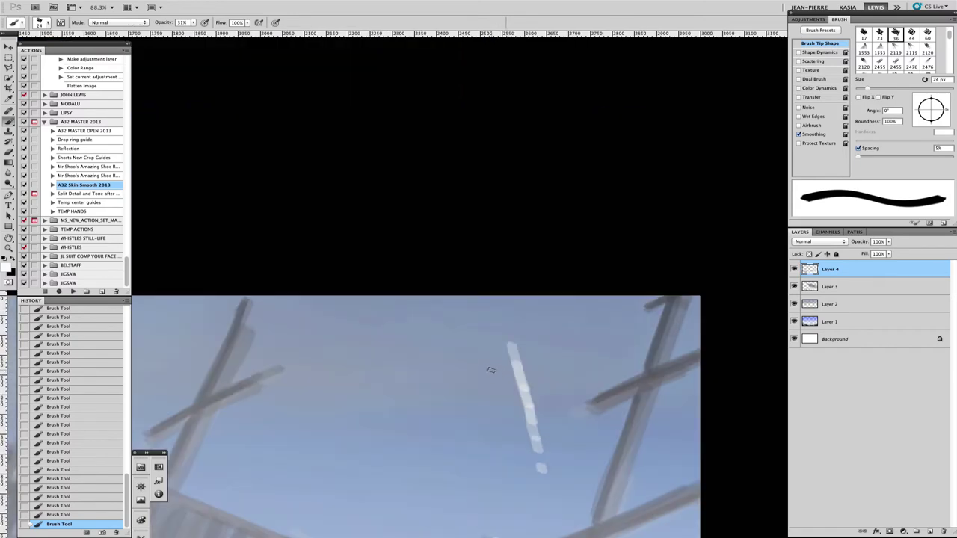
left_click_drag(555, 520, 503, 334)
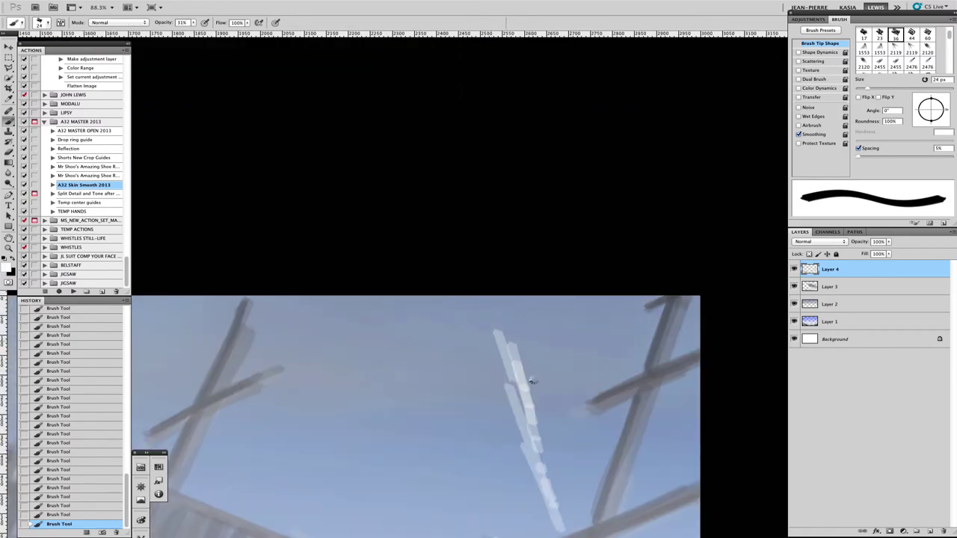
left_click_drag(529, 380, 553, 499)
key("ctrl+alt+z")
key("ctrl+alt+z")
key("ctrl+alt+z")
key("ctrl+alt+z")
key("ctrl+alt+z")
key("ctrl+alt+z")
key("ctrl+alt+z")
key("ctrl+alt+z")
key("ctrl+alt+z")
key("ctrl+alt+z")
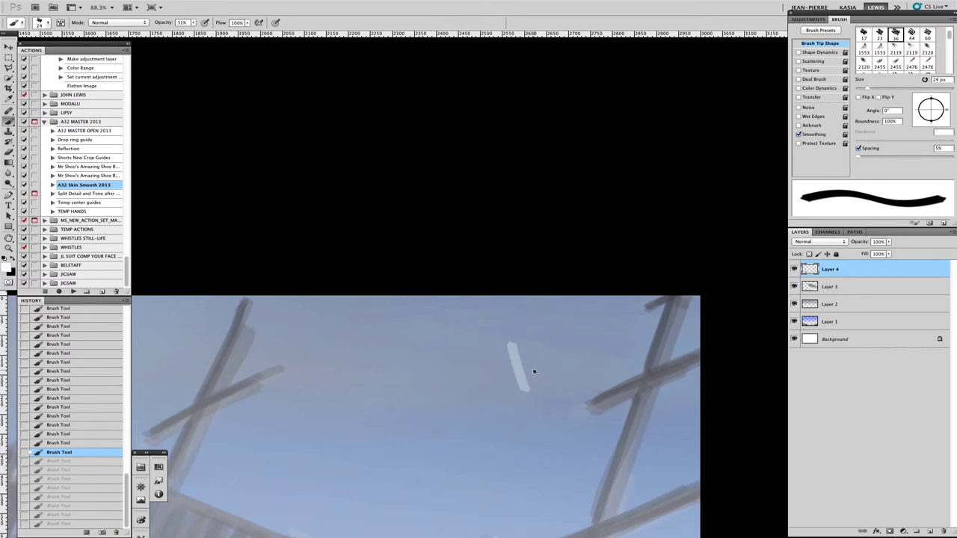
- Paint a long white highlight down the right side of the tallest shard at 24 px
scroll(538, 370, "down", 10)
scroll(538, 370, "right", 5)
left_click(438, 200)
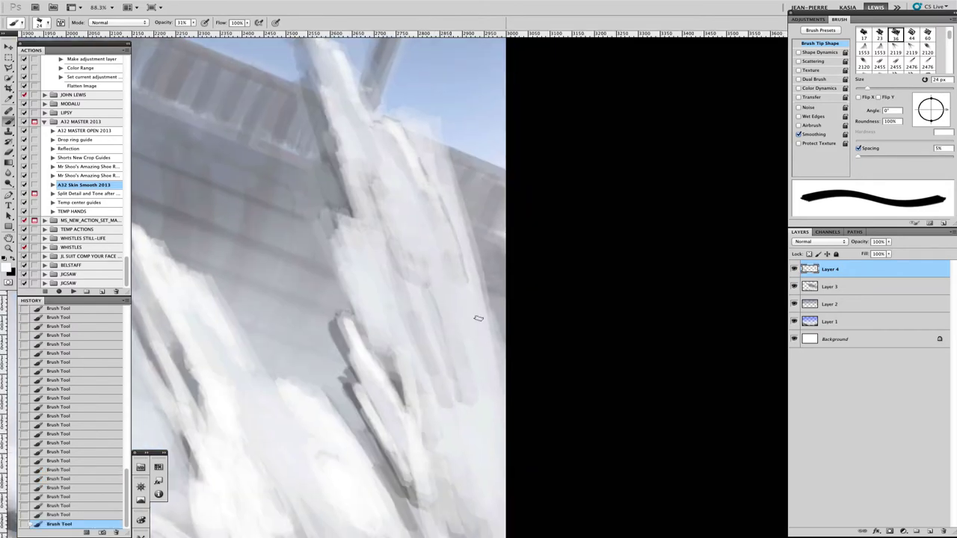
left_click_drag(449, 209, 461, 285)
- Paint thin white streaks down the middle of the tallest shard with a fine brush at 7 px and 12 px
key("bracketleft")
key("bracketleft")
key("bracketleft")
key("bracketleft")
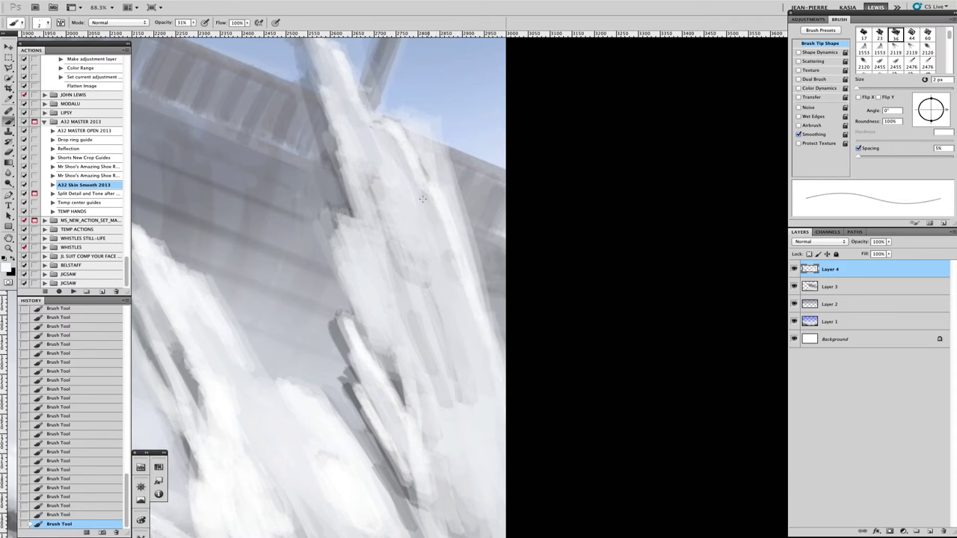
key("bracketright")
key("bracketright")
key("bracketright")
key("bracketright")
key("bracketright")
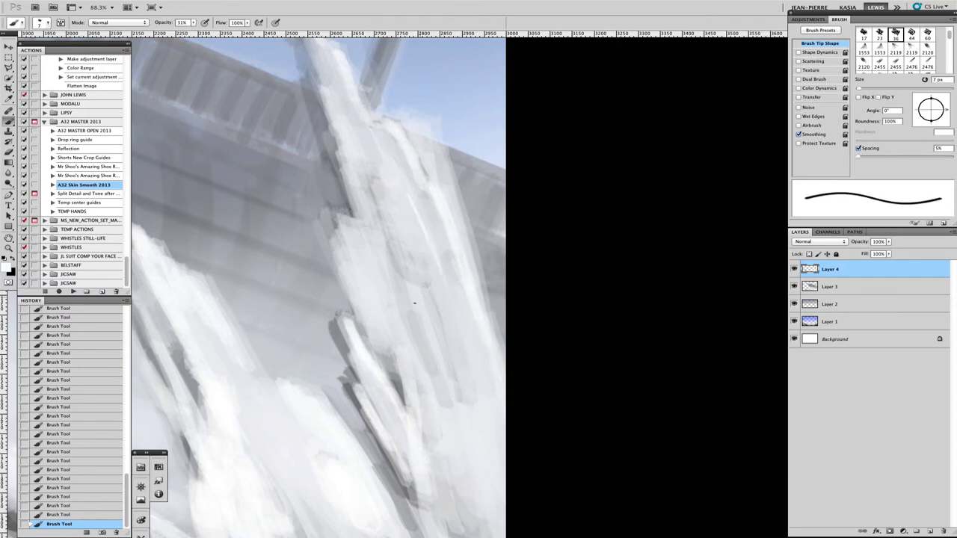
key("bracketright")
key("bracketright")
key("bracketright")
key("bracketright")
key("bracketright")
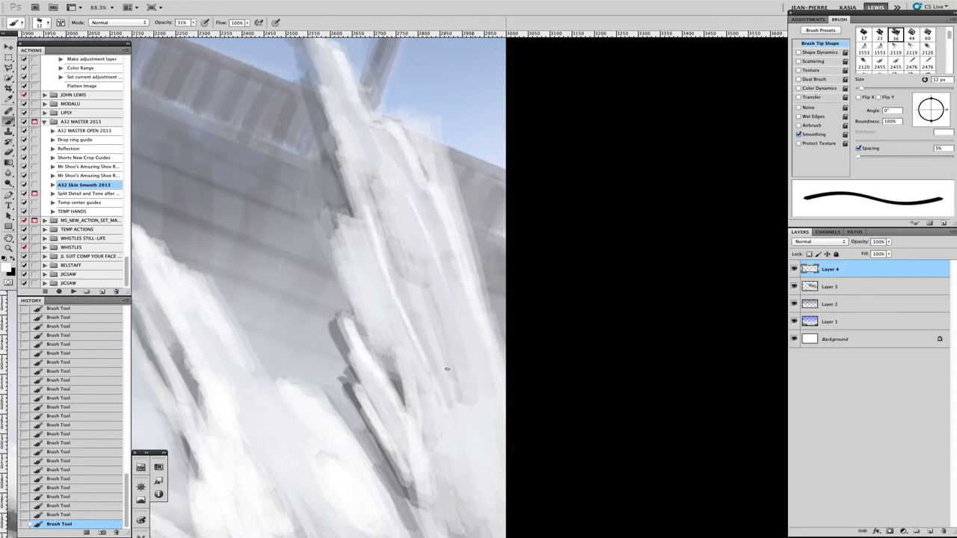
- Define the left edge of the tallest shard with fine white strokes at 12 px
left_click_drag(346, 99, 329, 161)
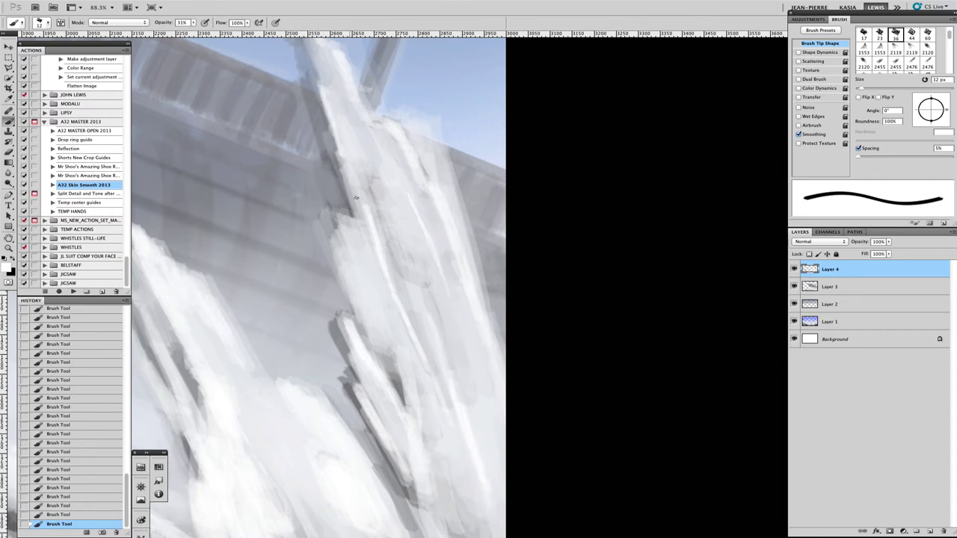
mouse_move(358, 198)
left_mouse_down()
mouse_move(342, 143)
mouse_move(355, 189)
left_mouse_up()
left_click_drag(351, 269, 359, 316)
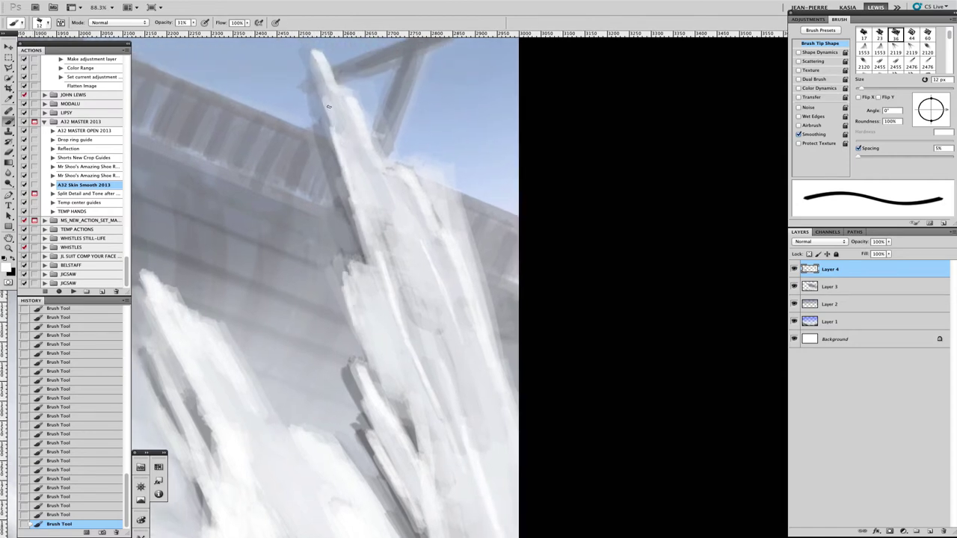
- Enlarge the brush to 23 px and add broader white streaks across the body and base of the tallest shard
key("bracketright")
key("bracketright")
key("bracketright")
key("bracketright")
key("bracketright")
key("bracketright")
key("bracketright")
key("bracketright")
key("bracketright")
key("bracketright")
key("bracketright")
left_click_drag(345, 129, 426, 299)
left_click_drag(464, 377, 433, 317)
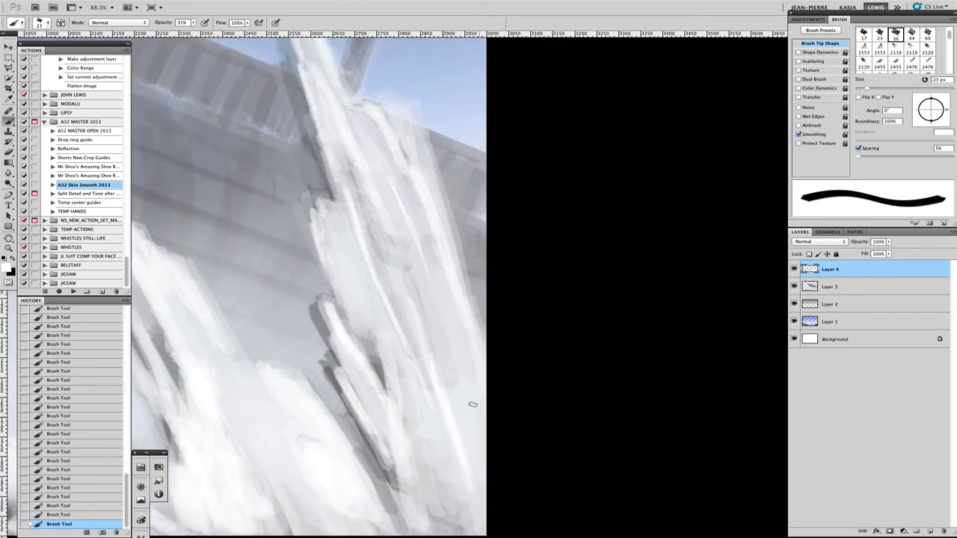
scroll(314, 357, "down", 6)
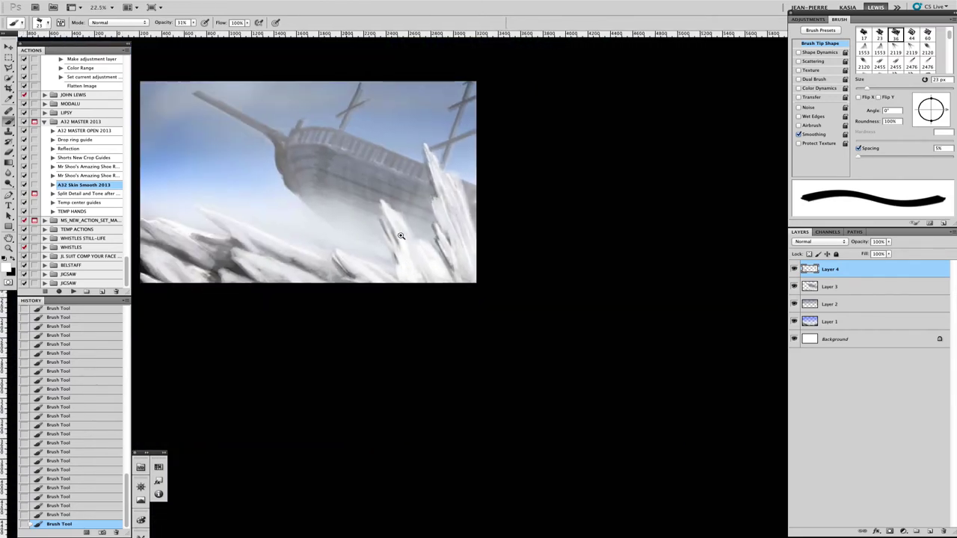
- Enlarge the brush to 42 px and darken the curved stem at the ship's bow with grey-brown strokes
scroll(401, 235, "up", 6)
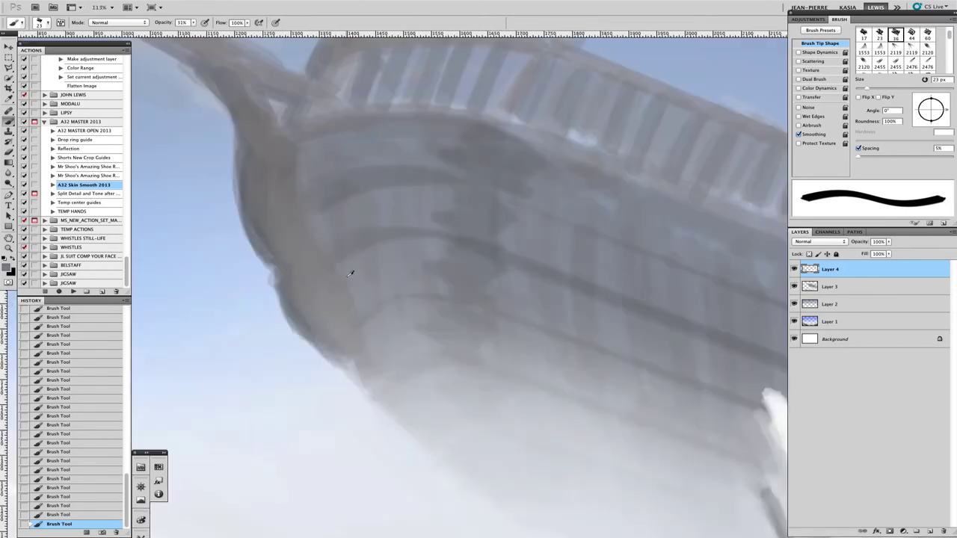
key("bracketright")
key("bracketright")
key("bracketright")
key("bracketright")
key("bracketright")
key("bracketright")
key("bracketright")
key("bracketright")
key("bracketright")
key("bracketright")
key("bracketright")
key("bracketright")
key("bracketright")
key("bracketright")
key("bracketright")
key("bracketright")
key("bracketright")
key("bracketright")
key("bracketright")
left_click_drag(363, 352, 359, 377)
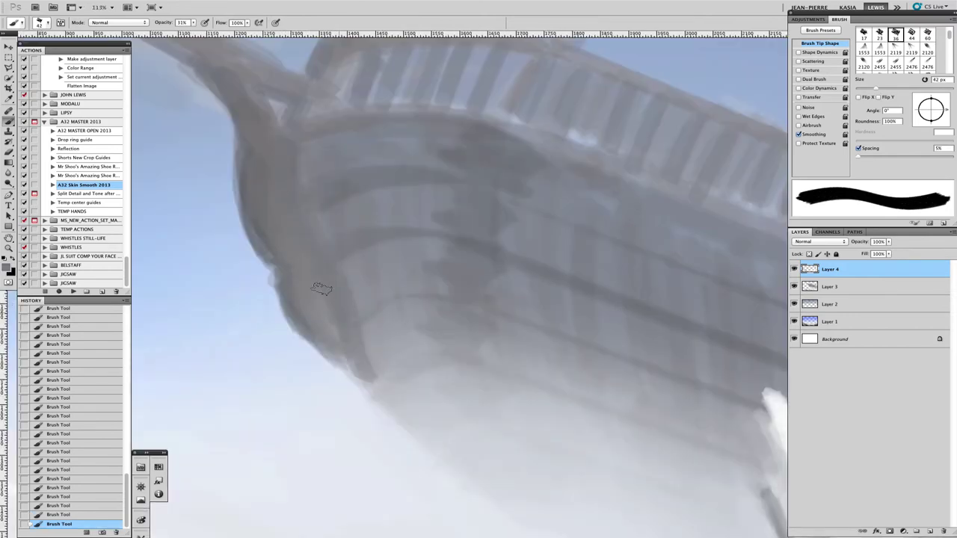
scroll(349, 368, "down", 1)
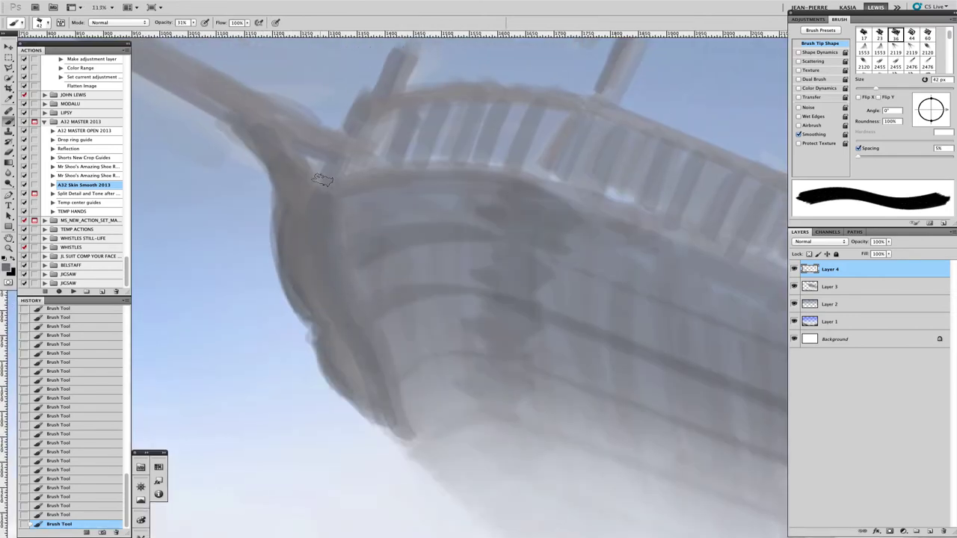
- Trim the bowsprit's edges with sky blue and detail its tip with fine grey strokes at 10 px
key("bracketleft")
key("bracketleft")
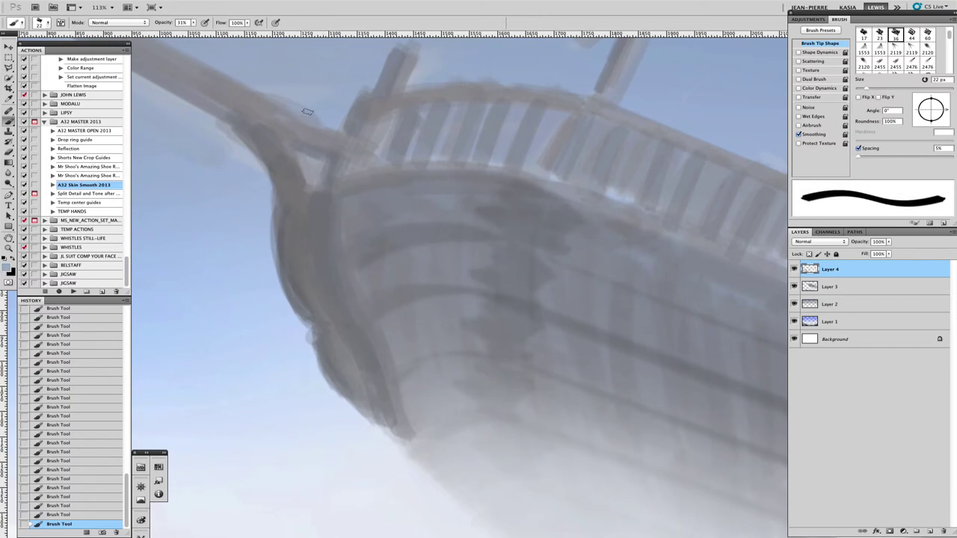
scroll(328, 165, "up", 5)
scroll(329, 165, "left", 5)
key("bracketright")
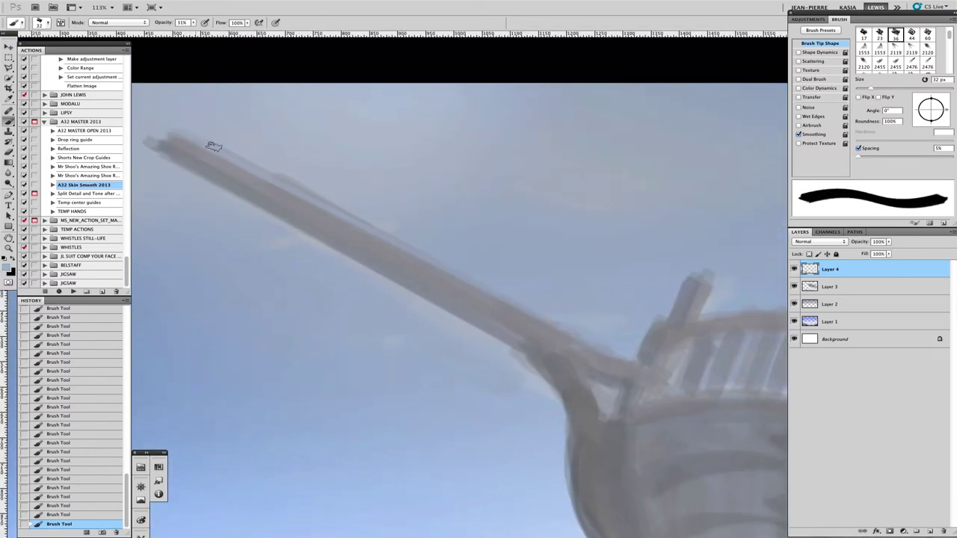
key("bracketleft")
key("bracketleft")
key("bracketleft")
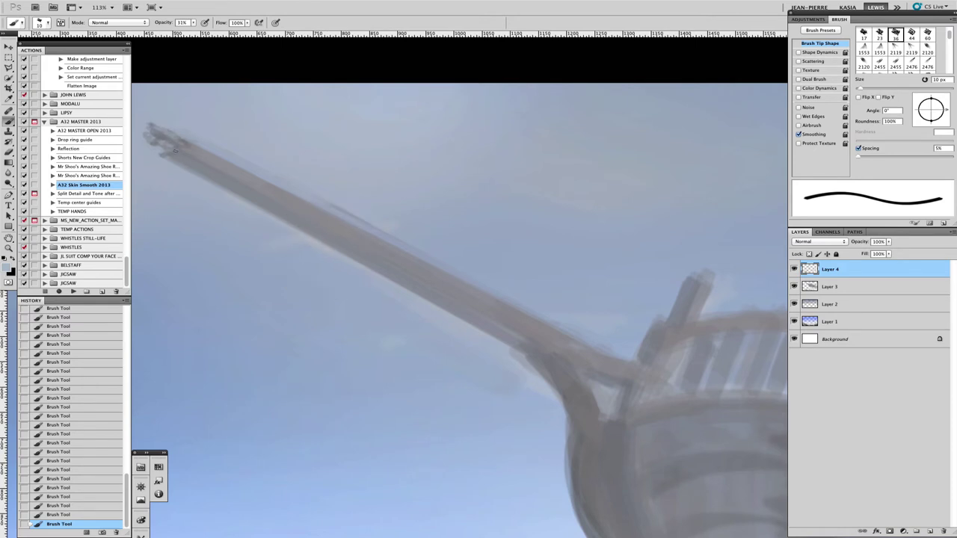
left_click_drag(175, 151, 320, 181)
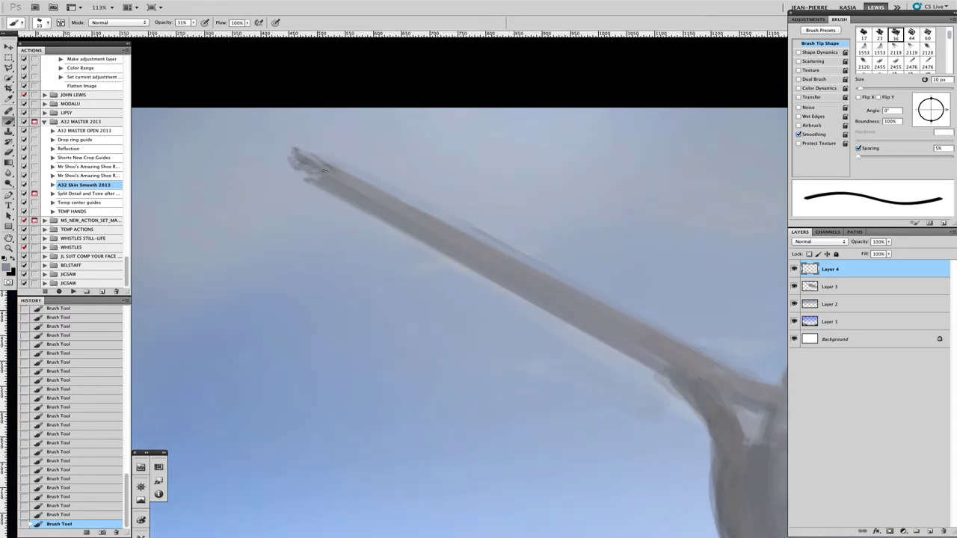
- Darken the bowsprit's lower edge near the bow with grey strokes at 18 px
left_click_drag(671, 369, 680, 373)
key("bracketleft")
key("bracketleft")
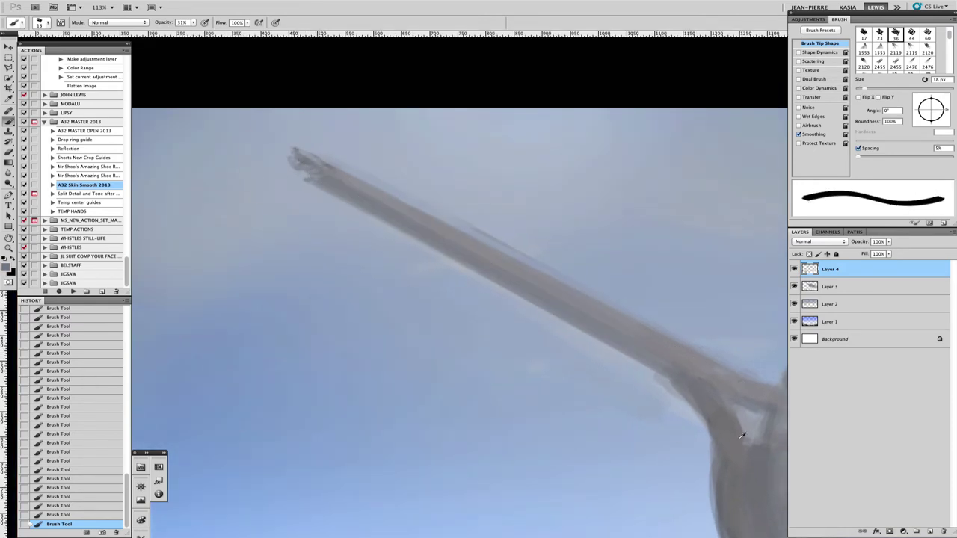
- Reduce the brush and paint a thin white highlight on the bowsprit's tip and along its upper edge
key("bracketleft")
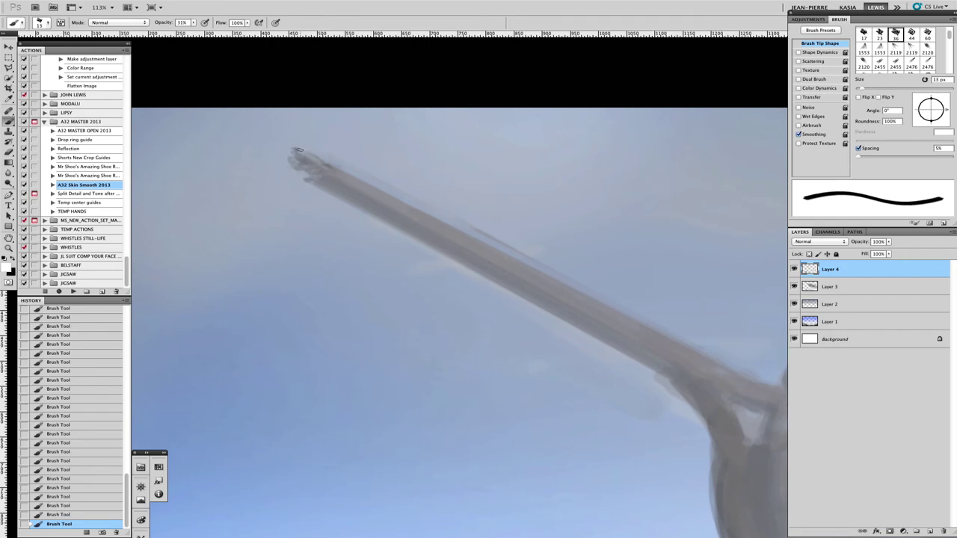
scroll(517, 314, "down", 5)
key("ctrl+z")
scroll(507, 415, "up", 4)
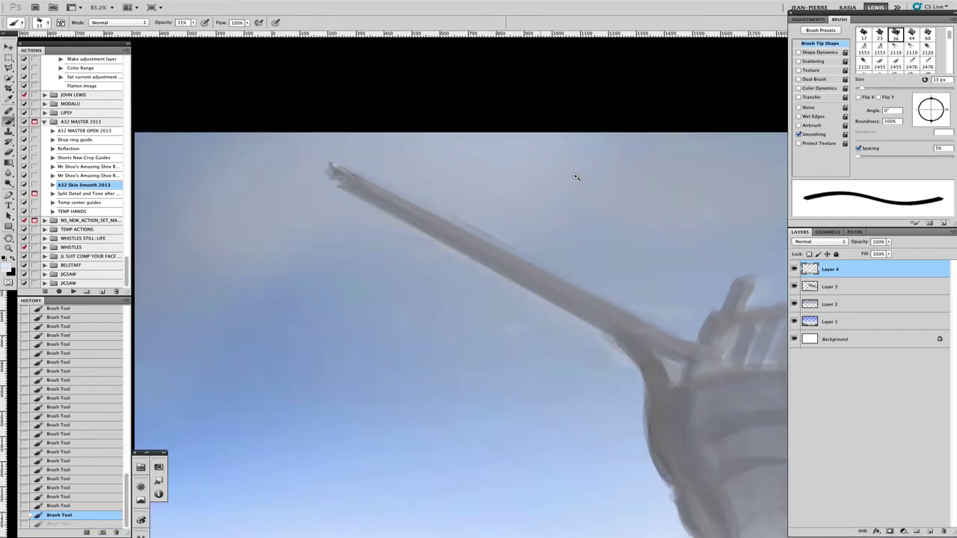
left_click(573, 177)
scroll(438, 235, "up", 3)
mouse_move(410, 271)
left_mouse_down()
mouse_move(467, 284)
mouse_move(473, 266)
left_mouse_up()
key("ctrl+z")
- Paint a pale highlight along the top and right edge of the short post at the bow
mouse_move(540, 174)
left_mouse_down()
mouse_move(557, 170)
mouse_move(541, 233)
left_mouse_up()
key("ctrl+z")
left_click_drag(564, 174, 541, 228)
- Paint thin pale highlights on the balusters along the ship's whole deck railing
left_click_drag(576, 250, 541, 322)
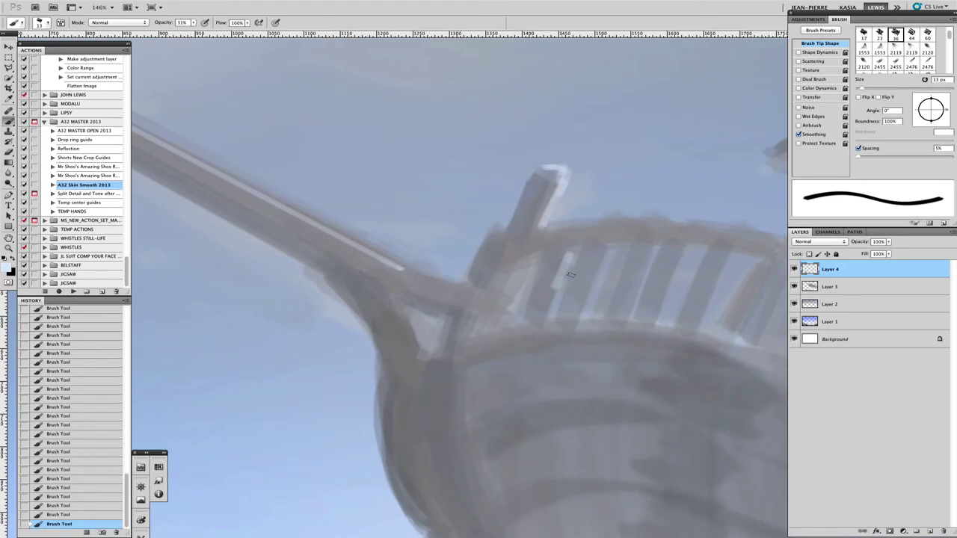
left_click_drag(616, 241, 586, 295)
left_click_drag(659, 246, 626, 315)
left_click_drag(692, 241, 655, 321)
left_click_drag(735, 252, 697, 325)
mouse_move(696, 314)
left_mouse_down()
mouse_move(568, 284)
mouse_move(497, 253)
left_mouse_up()
key("ctrl+z")
left_click_drag(514, 245, 499, 295)
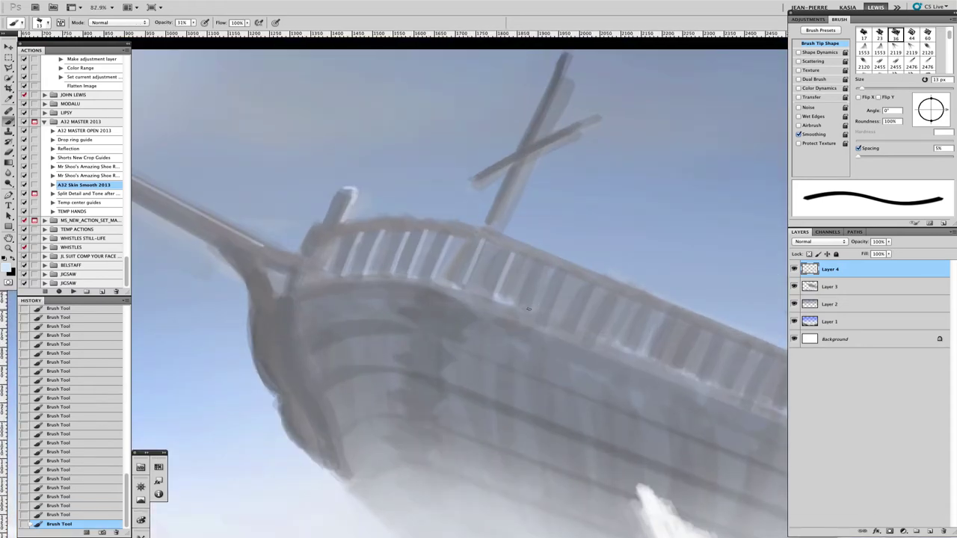
left_click_drag(655, 351, 545, 273)
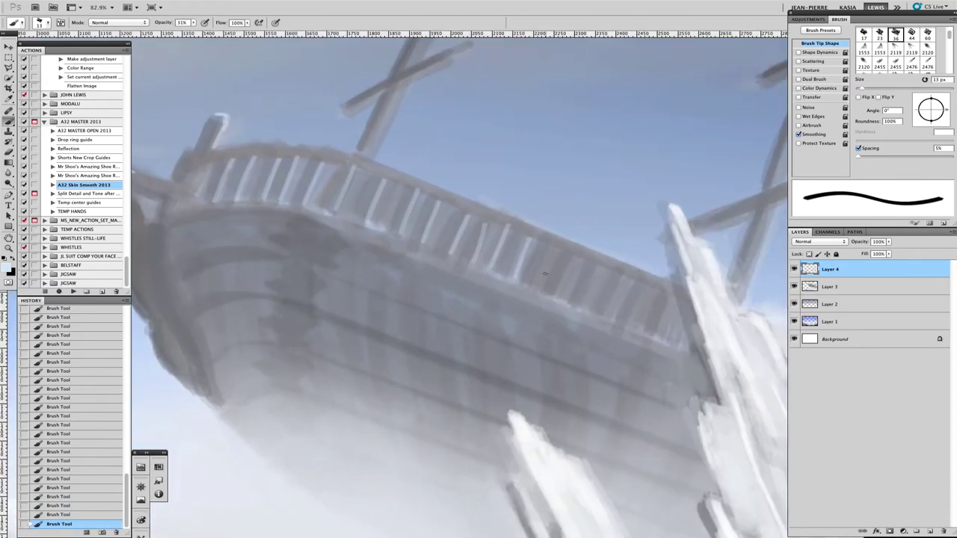
scroll(660, 320, "right", 5)
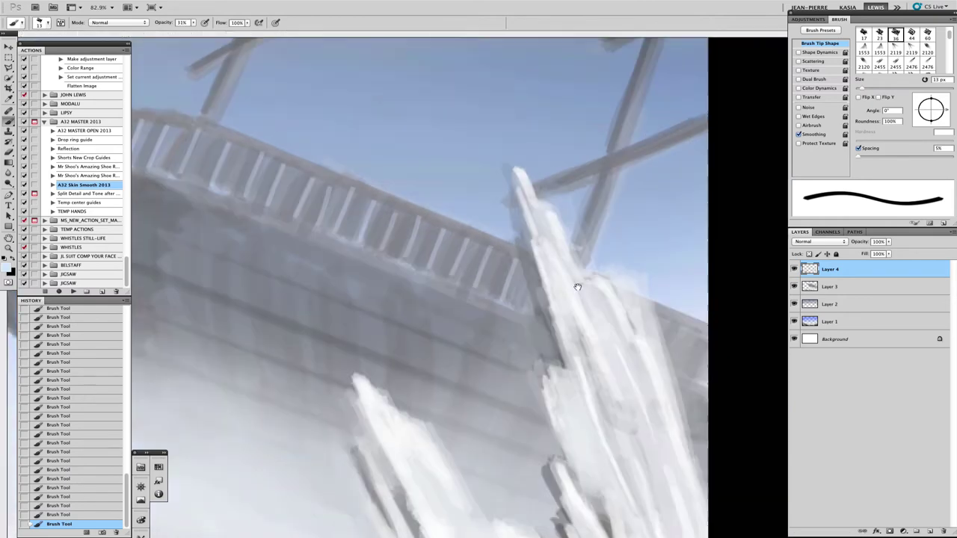
- Paint a thin pale highlight up the mast behind the tallest ice shard, and try one on its upper yard
left_click_drag(551, 254, 576, 176)
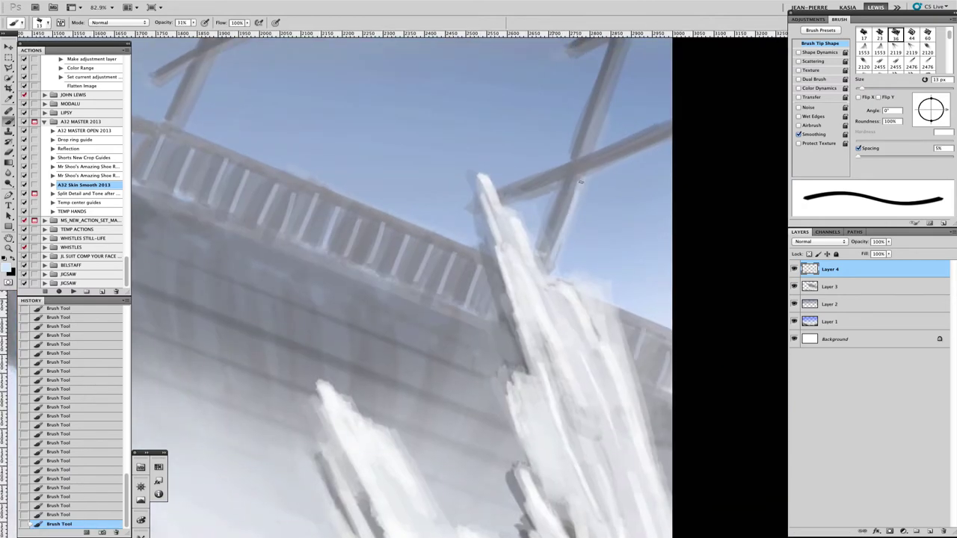
scroll(551, 255, "up", 3)
scroll(550, 255, "right", 2)
key("ctrl+z")
left_click_drag(530, 259, 575, 114)
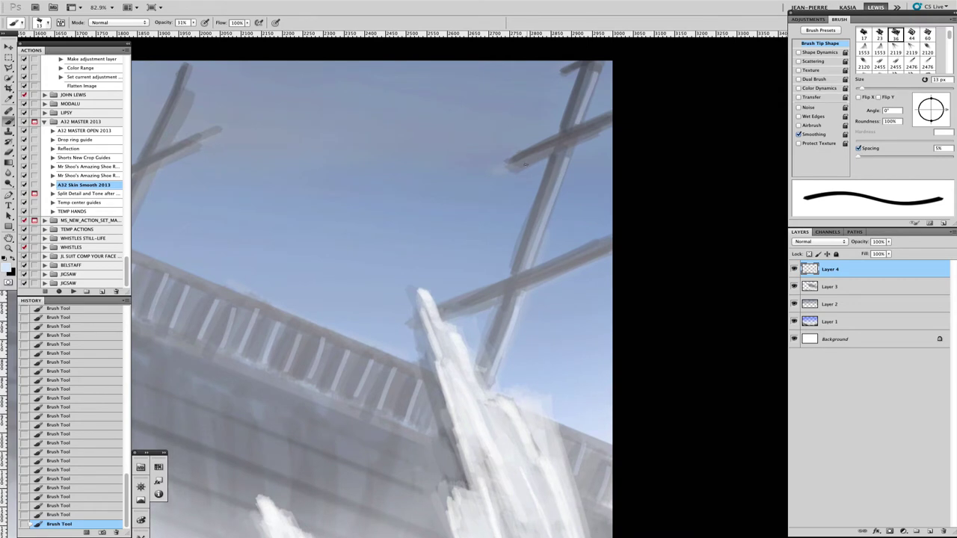
left_click_drag(525, 164, 591, 129)
key("ctrl+z")
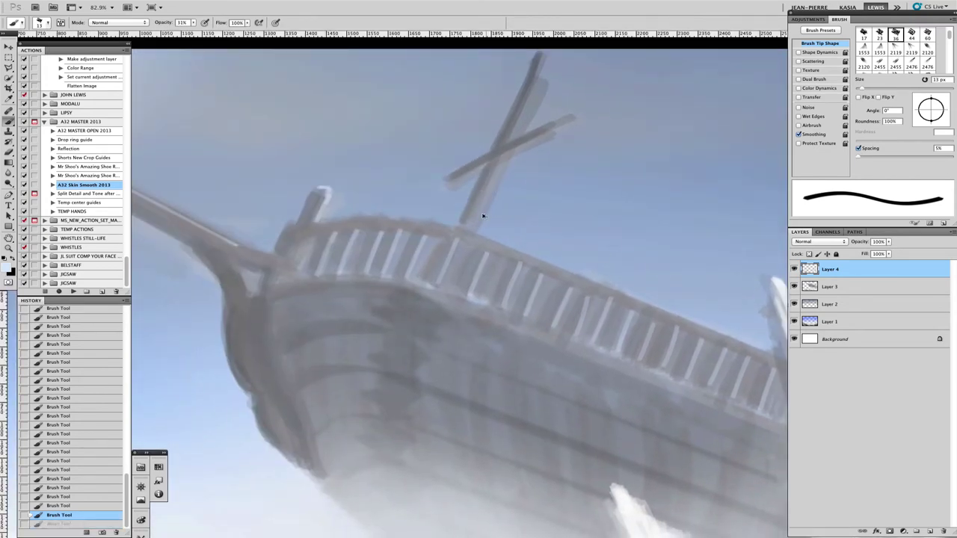
- Highlight the right edge of the front mast and draw thin pale plank lines along the hull's side
left_click_drag(483, 214, 504, 166)
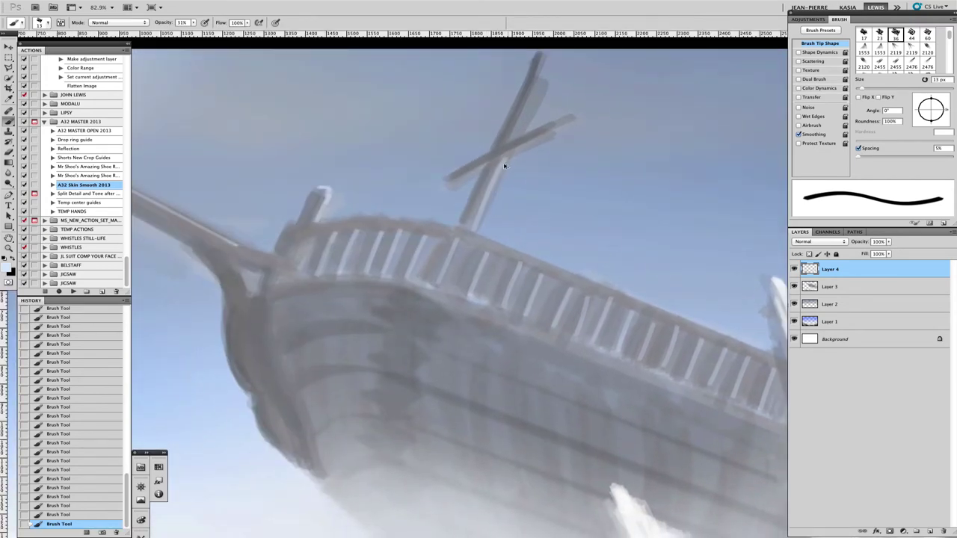
key("ctrl+z")
left_click_drag(478, 223, 540, 83)
scroll(546, 67, "up", 2)
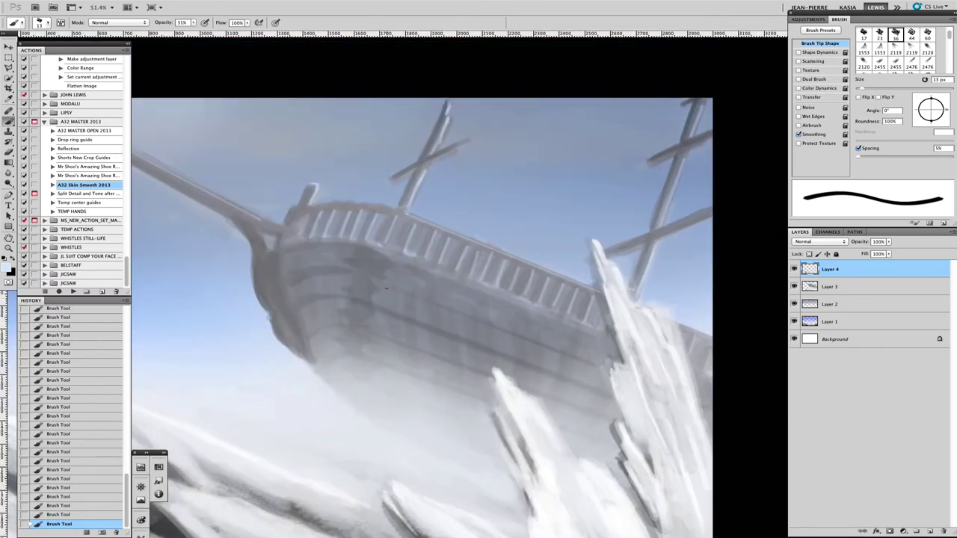
mouse_move(386, 287)
left_mouse_down()
mouse_move(602, 367)
mouse_move(382, 308)
left_mouse_up()
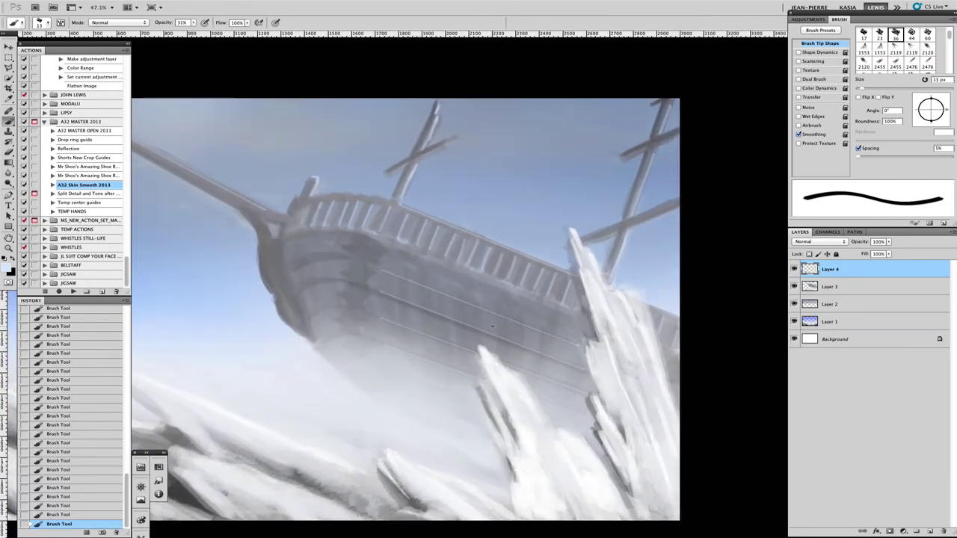
- Soften the dark edges of the shards and foreground ice with sampled light greys at 50 px
key("b")
left_click(497, 373, "alt")
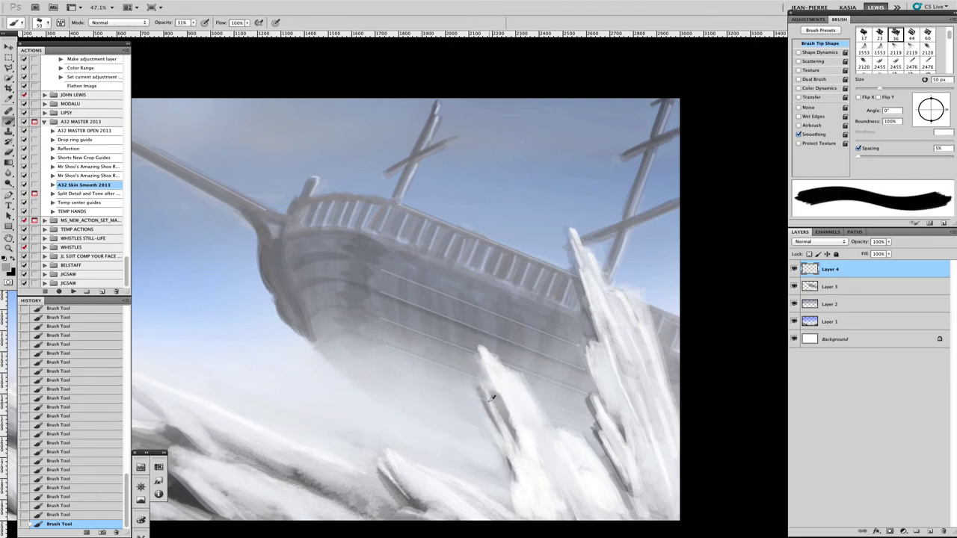
left_click_drag(496, 421, 518, 462)
left_click_drag(596, 396, 610, 424)
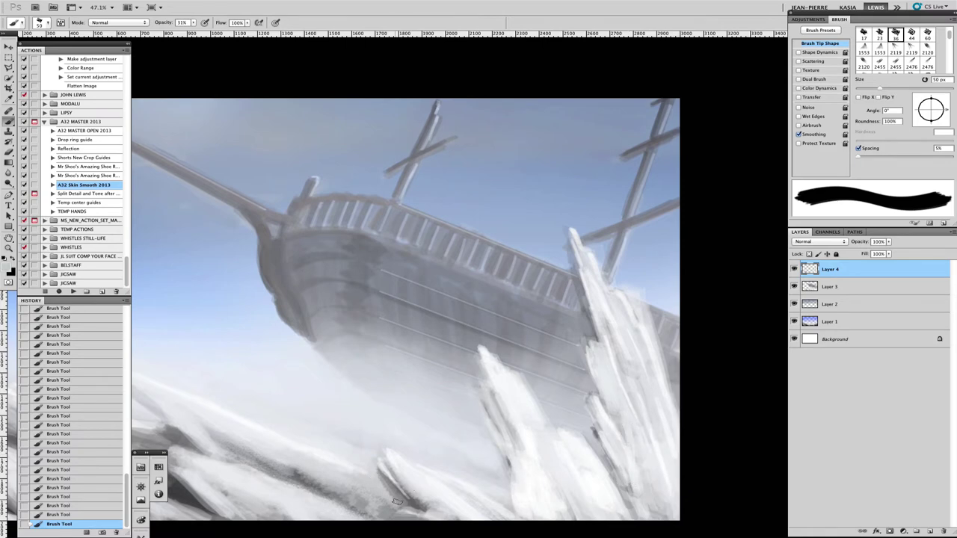
left_click_drag(396, 500, 422, 510)
left_click_drag(246, 433, 358, 507)
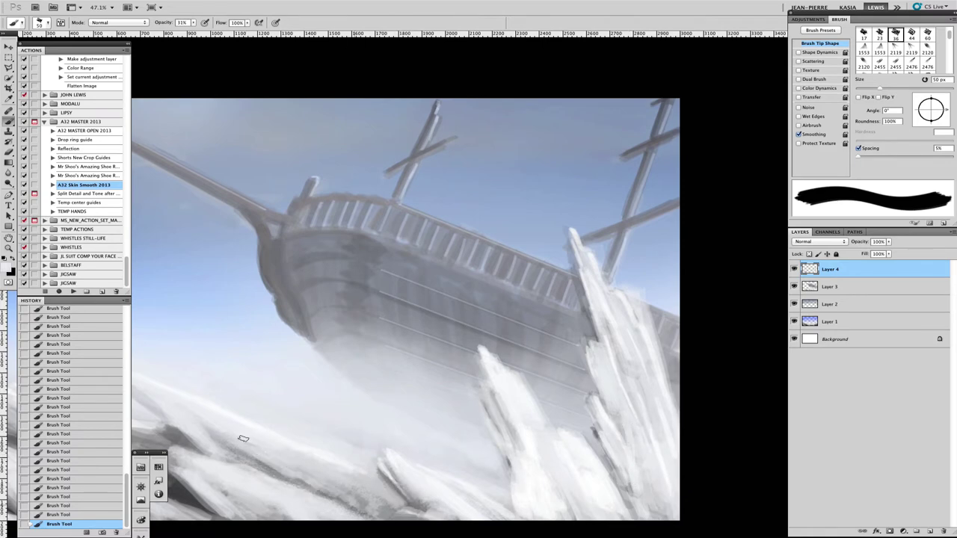
- Rework the ship's stem with dark grey strokes at 50 px, undoing unwanted ones
scroll(283, 204, "up", 3)
mouse_move(278, 259)
left_mouse_down()
mouse_move(266, 282)
mouse_move(310, 396)
left_mouse_up()
key("ctrl+z")
key("ctrl+z")
key("ctrl+z")
key("ctrl+z")
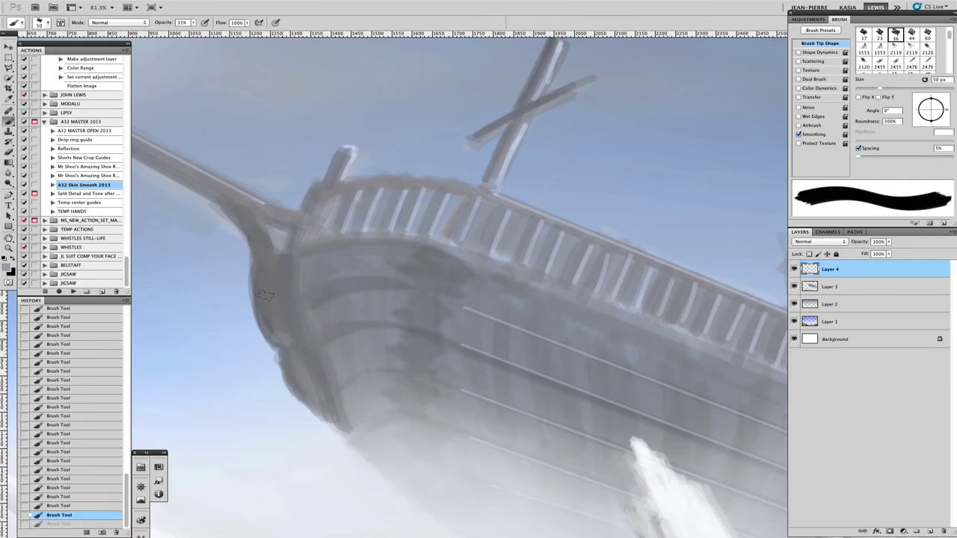
key("ctrl+z")
key("ctrl+z")
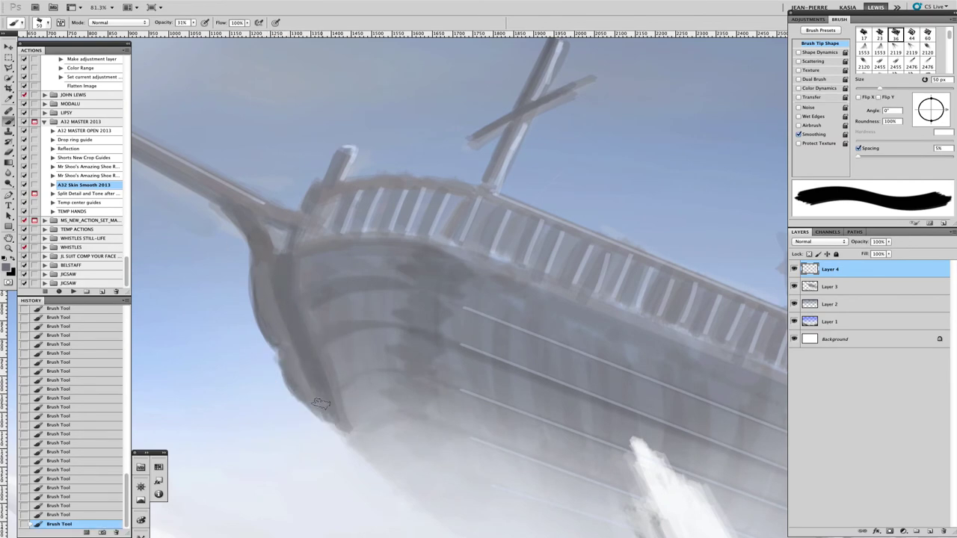
- Paint a light grey band down the inner side of the stem, undoing the wide stroke and reducing the brush size
scroll(314, 387, "down", 4)
scroll(329, 336, "up", 5)
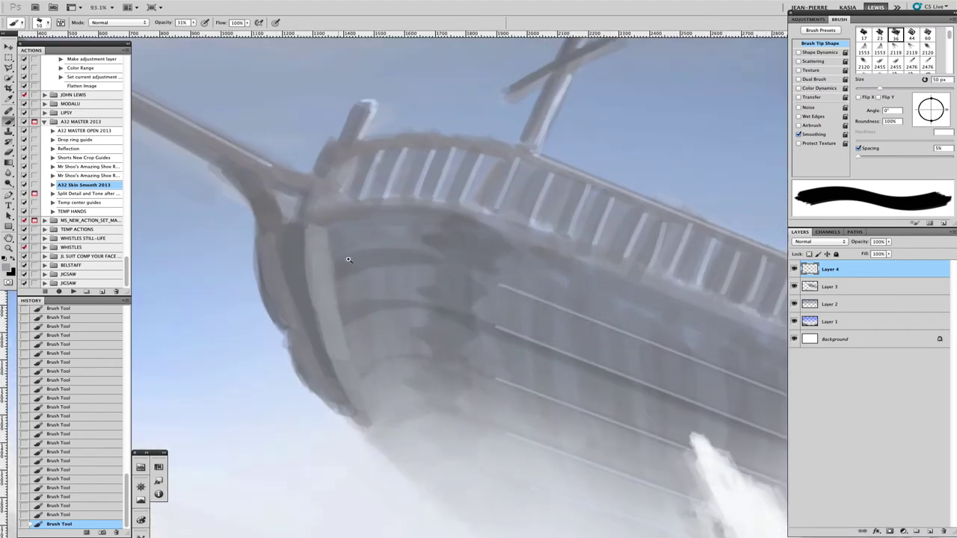
key("ctrl+z")
key("bracketleft")
key("bracketleft")
- Shade the hull alongside the stem's light band with a darker grey stroke, and reduce the brush to 27 px
left_click_drag(329, 236, 373, 425)
key("ctrl+z")
left_click_drag(329, 236, 374, 423)
key("ctrl+z")
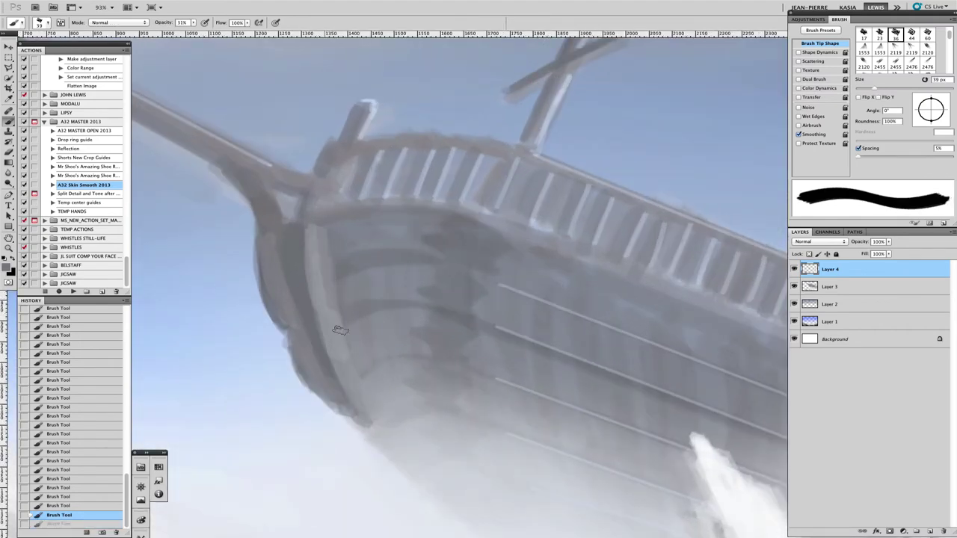
left_click_drag(332, 309, 377, 425)
key("bracketleft")
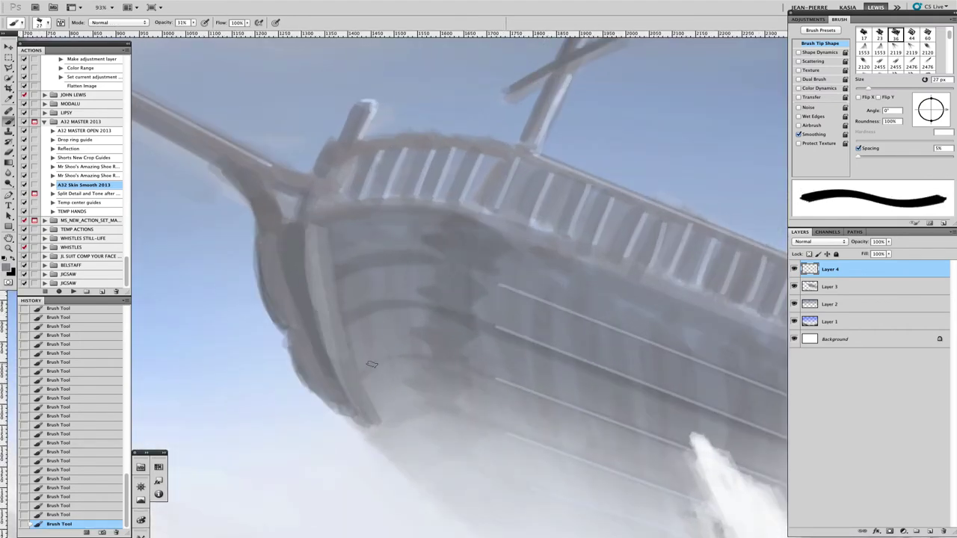
- Undo the last brush stroke and bring the whole painting into view
scroll(372, 364, "down", 4)
scroll(357, 267, "up", 3)
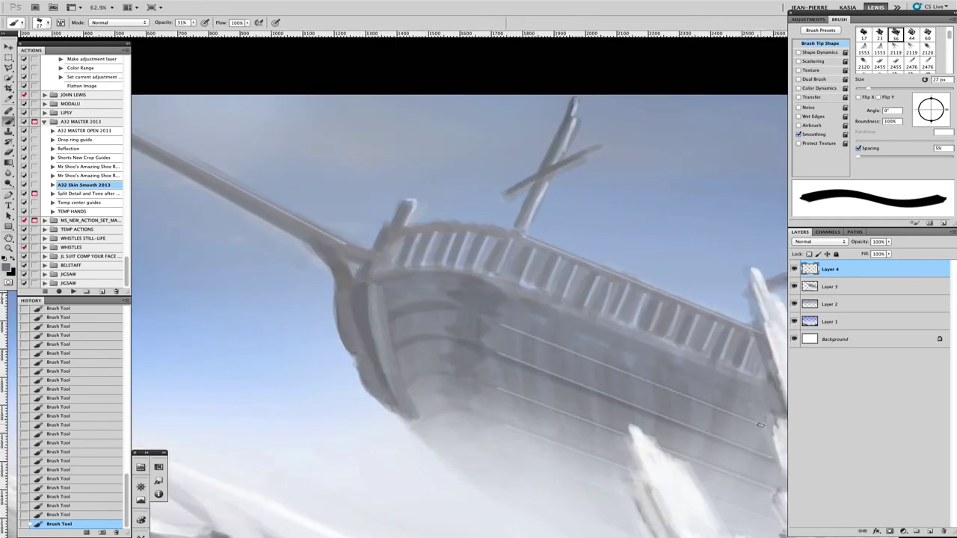
key("ctrl+z")
scroll(487, 337, "down", 4)
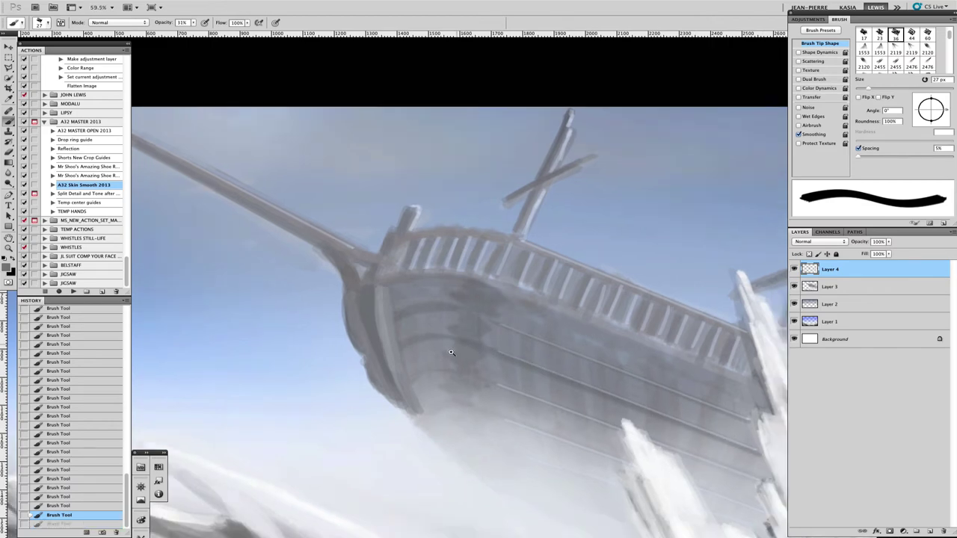
scroll(435, 310, "up", 3)
scroll(486, 306, "down", 3)
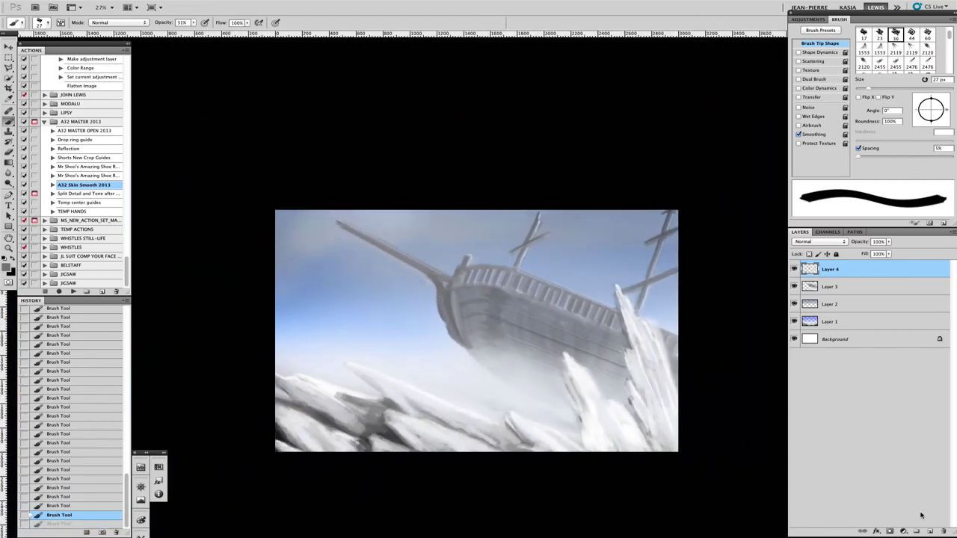
- Create a new layer above the painting and switch to a soft round brush with 0% hardness
key("ctrl+shift+alt+n")
left_click_drag(476, 299, 561, 332)
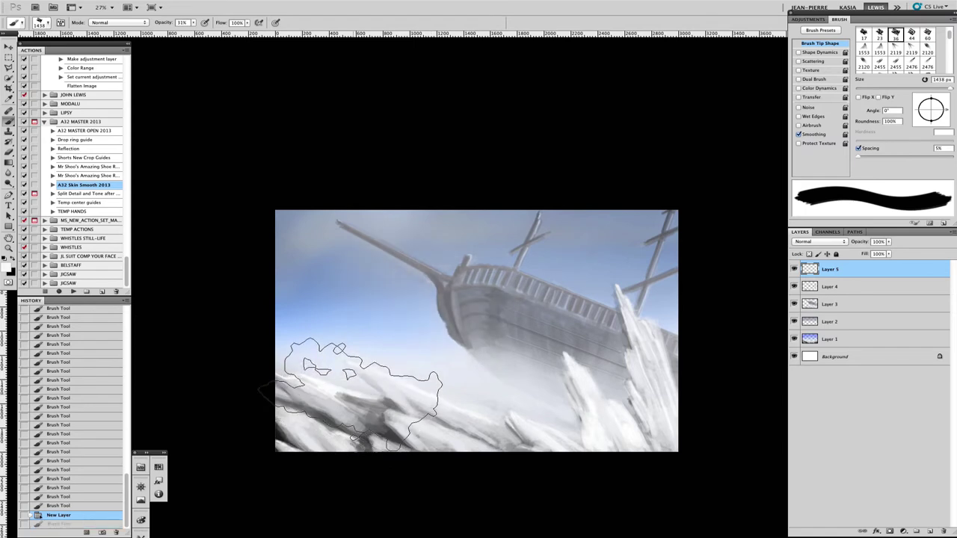
right_click(560, 333)
double_click(512, 376)
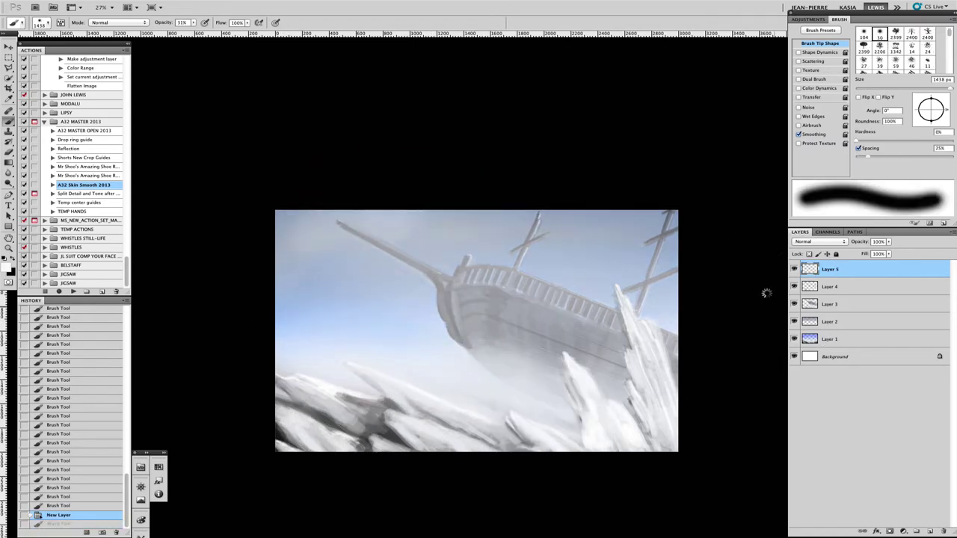
- Reduce the soft brush to 1050 px and paint translucent white mist over the ship's hull
key("bracketleft")
key("bracketleft")
key("bracketleft")
key("bracketleft")
left_click_drag(537, 371, 508, 358)
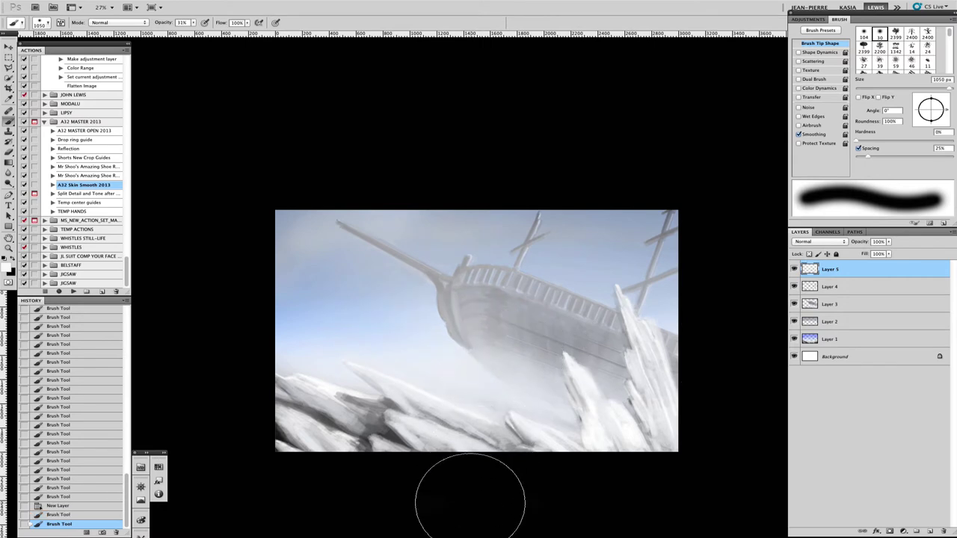
- Flatten the image and paint soft white mist over the ice shards in the painting's lower-left corner
right_click(849, 351)
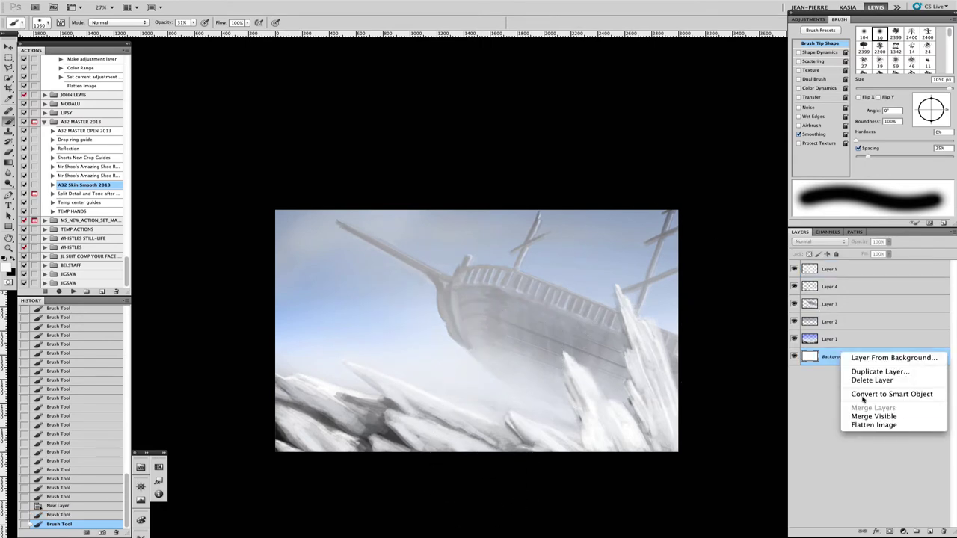
left_click(847, 415)
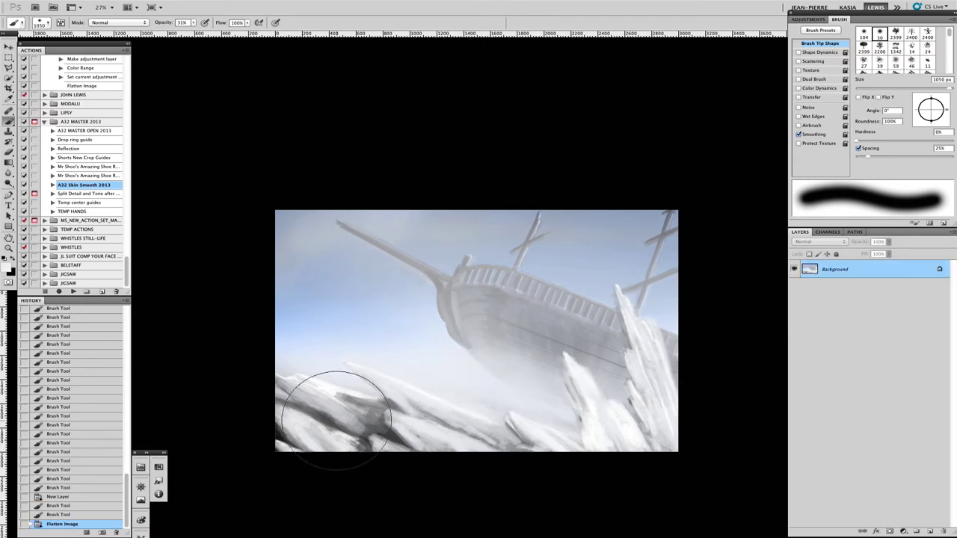
key("bracketright")
key("bracketright")
key("bracketright")
key("bracketright")
left_click_drag(277, 416, 299, 416)
- Reduce the soft brush to 451 px and smaller, and soften the dark gaps between the foreground ice shards
key("bracketleft")
key("bracketleft")
key("bracketleft")
key("bracketleft")
key("bracketleft")
key("bracketleft")
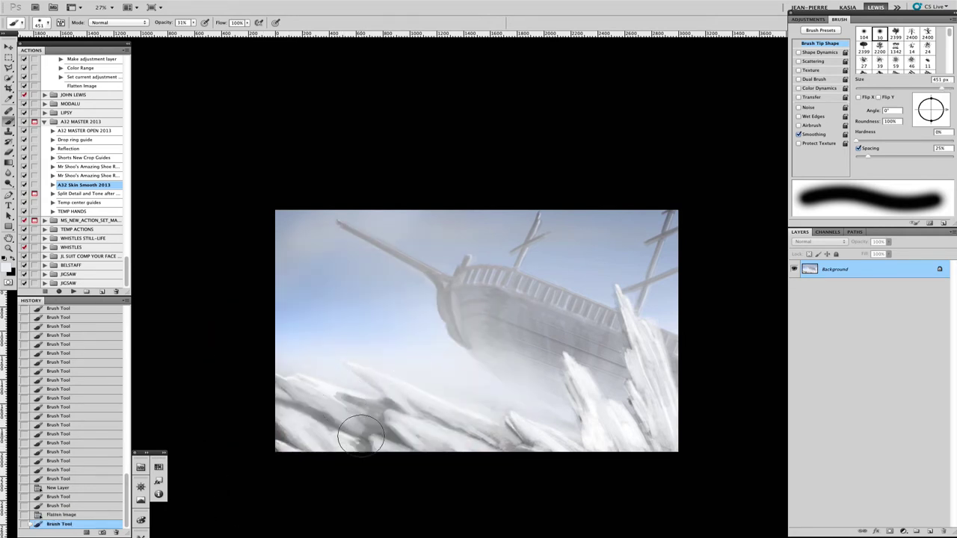
left_click_drag(346, 398, 374, 419)
left_click_drag(341, 435, 352, 447)
left_click_drag(351, 400, 373, 418)
mouse_move(336, 437)
left_mouse_down()
mouse_move(358, 402)
mouse_move(351, 448)
left_mouse_up()
mouse_move(482, 430)
left_mouse_down()
mouse_move(523, 449)
mouse_move(560, 425)
mouse_move(553, 432)
mouse_move(568, 434)
mouse_move(628, 417)
mouse_move(624, 441)
mouse_move(636, 426)
mouse_move(641, 441)
left_mouse_up()
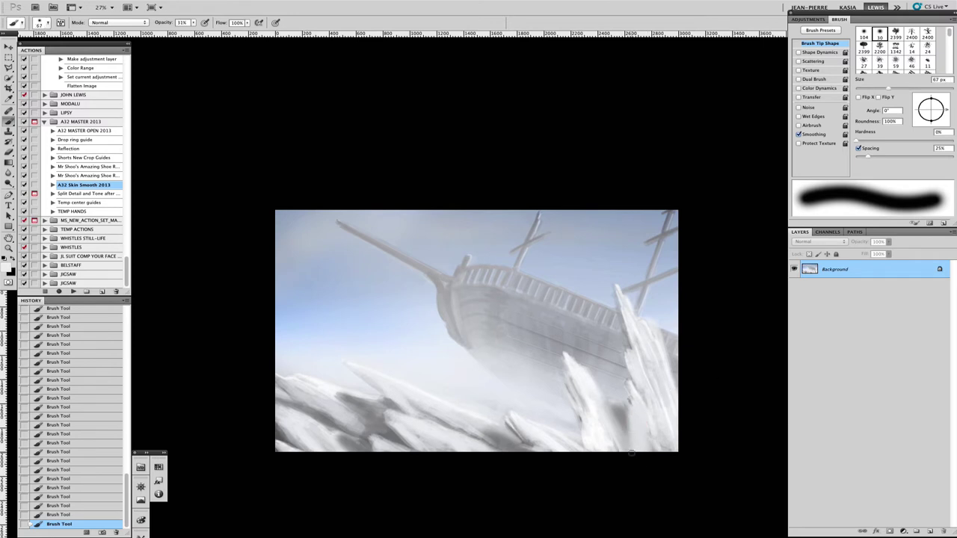
- Enlarge the soft brush to 1037 px and veil the lower-left ice shards in pale mist, comparing with the earlier history states
key("bracketleft")
key("bracketleft")
key("bracketleft")
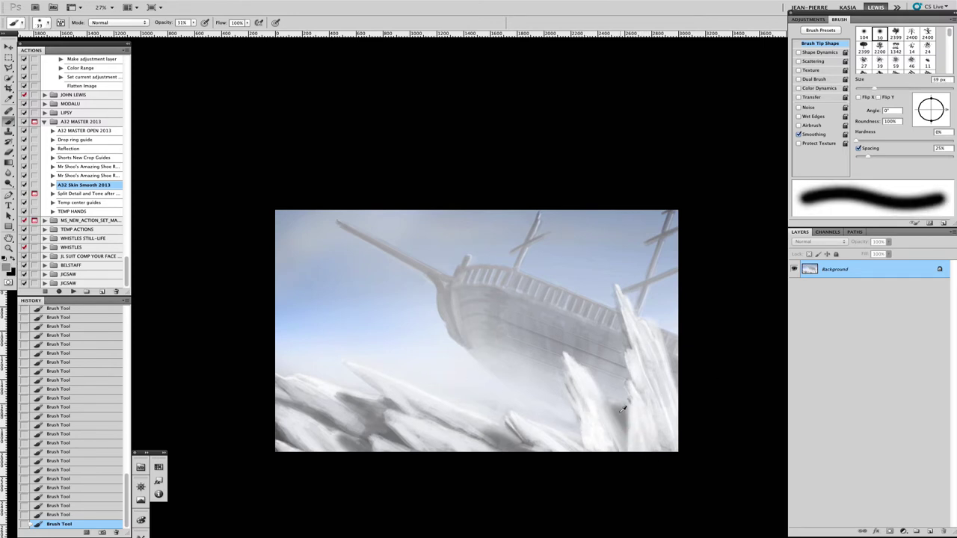
key("bracketright")
key("bracketright")
key("bracketright")
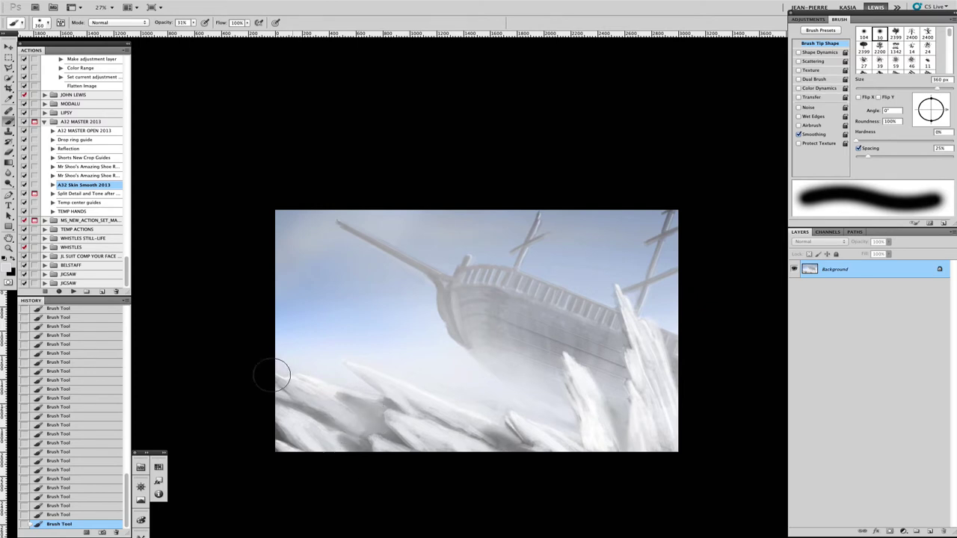
key("ctrl+alt+z")
key("ctrl+alt+z")
key("ctrl+alt+z")
left_click_drag(350, 393, 419, 450)
key("ctrl+shift+z")
key("ctrl+shift+z")
key("ctrl+shift+z")
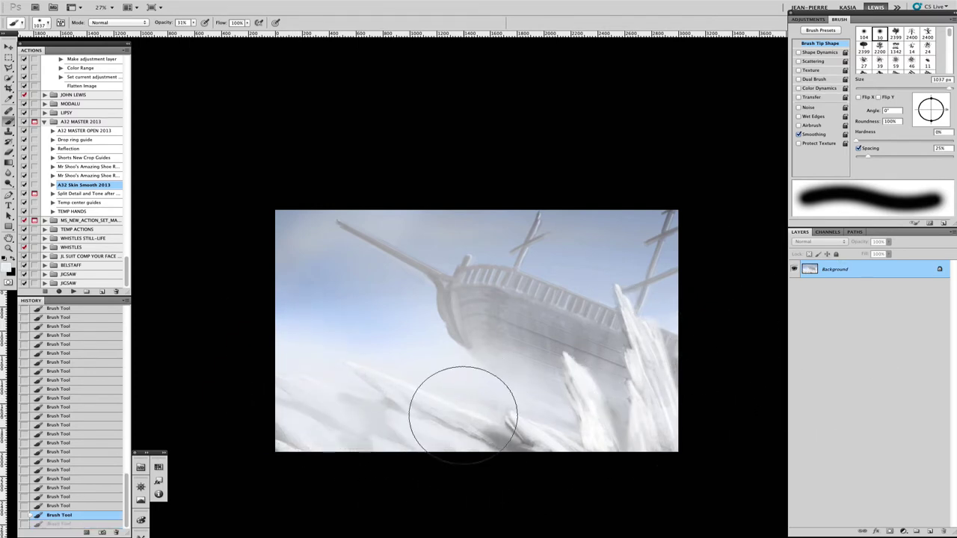
- Duplicate the flattened painting onto a new layer and brighten the front ice shards below the hull with the Dodge tool set to Highlights
key("ctrl+j")
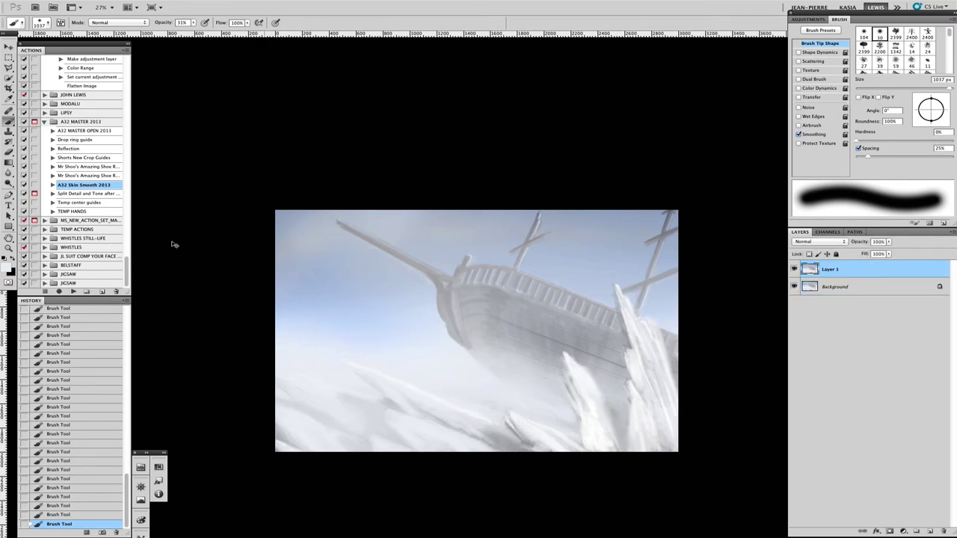
key("o")
mouse_move(573, 451)
left_mouse_down()
mouse_move(519, 416)
mouse_move(574, 361)
mouse_move(606, 441)
mouse_move(613, 423)
left_mouse_up()
key("ctrl+alt+z")
key("ctrl+alt+z")
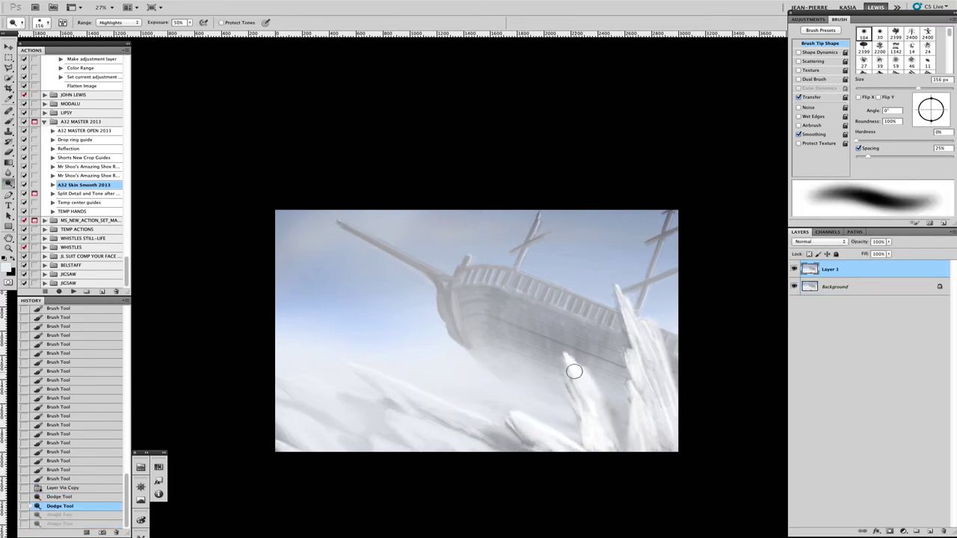
key("ctrl+alt+z")
key("bracketright")
key("bracketright")
key("bracketright")
left_click_drag(598, 374, 619, 458)
- Reduce the Dodge brush to 61 px and brighten the edges of the tall ice shards in front of the stern
key("bracketleft")
key("bracketleft")
key("bracketleft")
key("bracketleft")
left_click_drag(634, 394, 639, 448)
left_click_drag(639, 385, 639, 346)
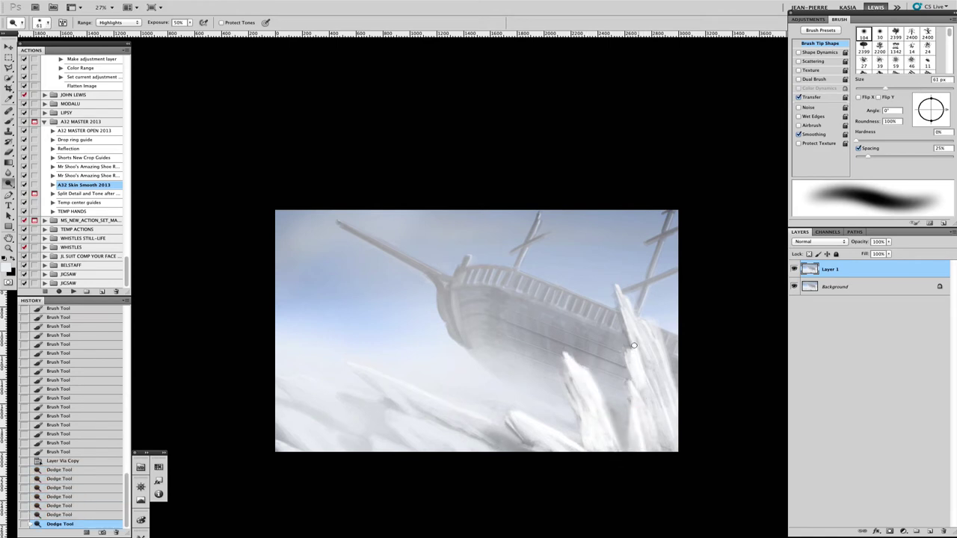
left_click_drag(623, 289, 625, 301)
left_click_drag(634, 303, 656, 359)
left_click_drag(659, 357, 653, 390)
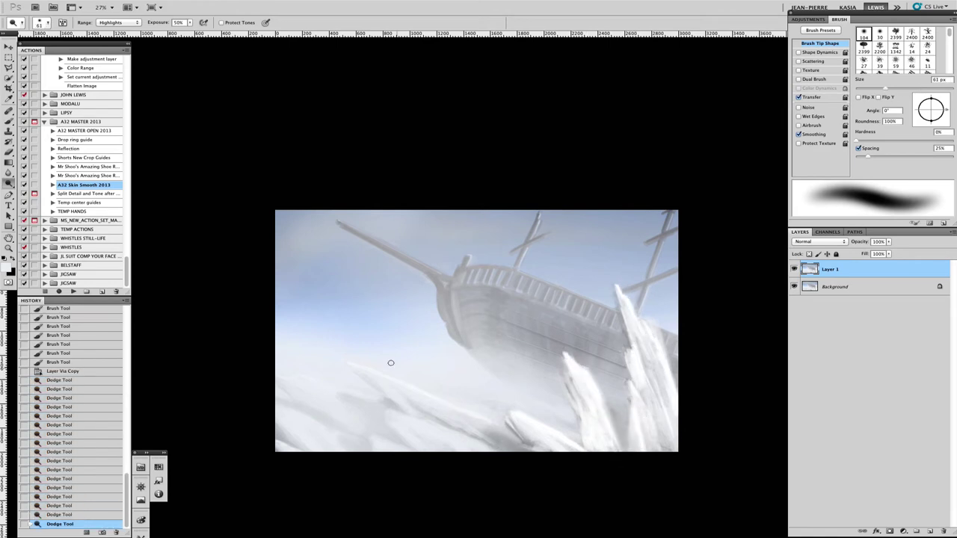
- Enlarge the Dodge brush to 98 px and brighten the long slanting ice shard below the bow
key("bracketright")
key("bracketright")
key("bracketright")
key("bracketright")
mouse_move(463, 391)
left_mouse_down()
mouse_move(352, 363)
mouse_move(413, 385)
left_mouse_up()
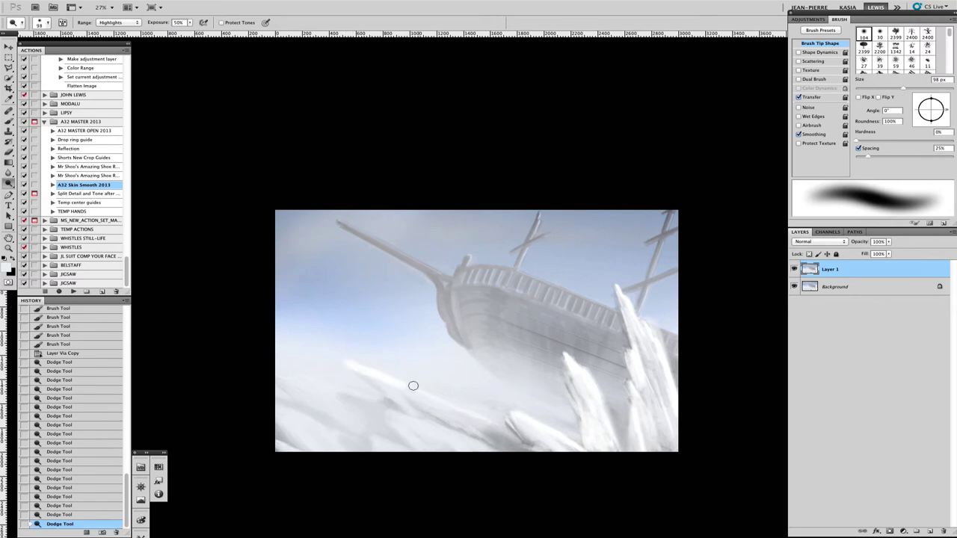
- Brighten the ice shards along the painting's lower-left and bottom edges with the Dodge tool at 140 px and 73 px
key("bracketright")
key("bracketright")
key("bracketright")
key("bracketright")
left_click_drag(359, 367, 479, 413)
left_click_drag(389, 406, 497, 449)
left_click_drag(279, 403, 347, 441)
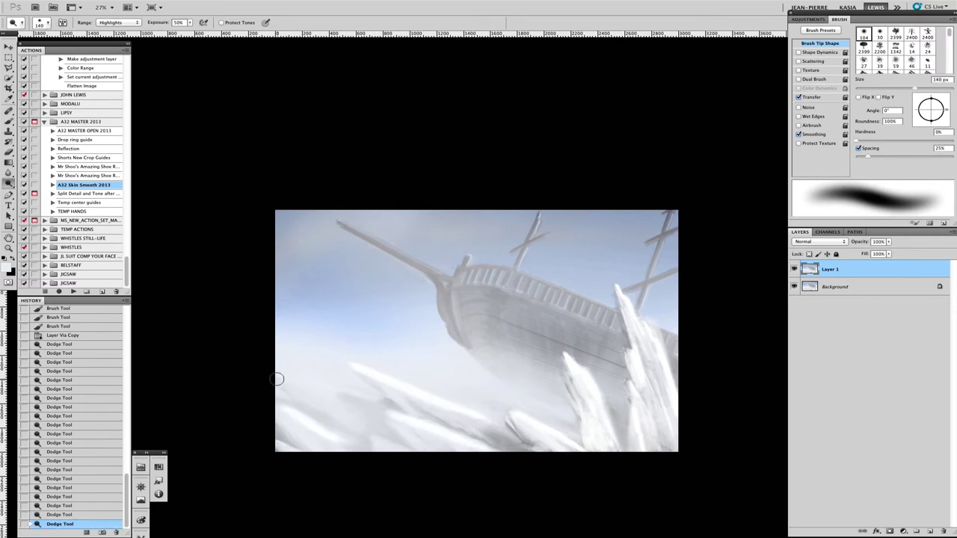
mouse_move(310, 322)
left_mouse_down("ctrl+alt")
mouse_move(299, 323)
mouse_move(296, 425)
mouse_move(301, 387)
mouse_move(288, 419)
left_mouse_up("ctrl+alt")
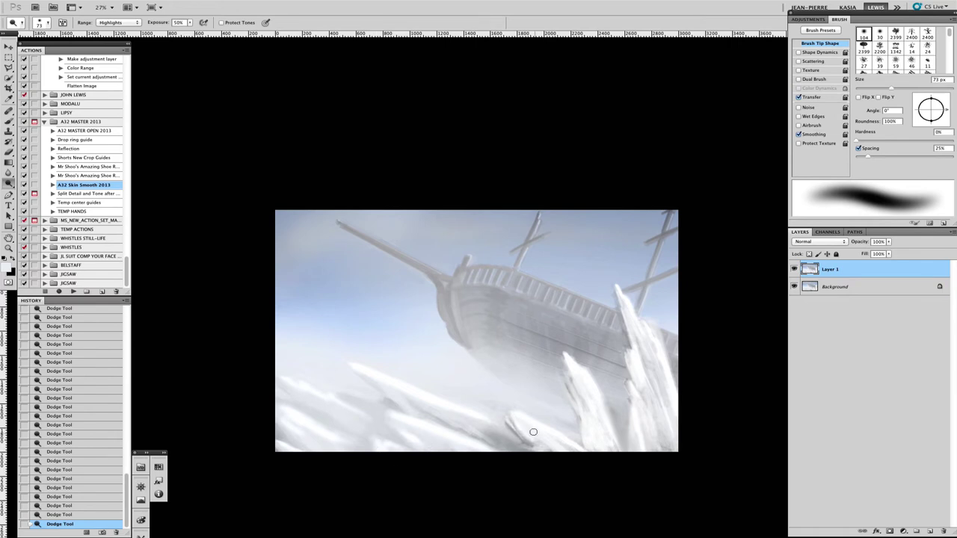
mouse_move(601, 439)
left_mouse_down()
mouse_move(655, 397)
mouse_move(671, 445)
left_mouse_up()
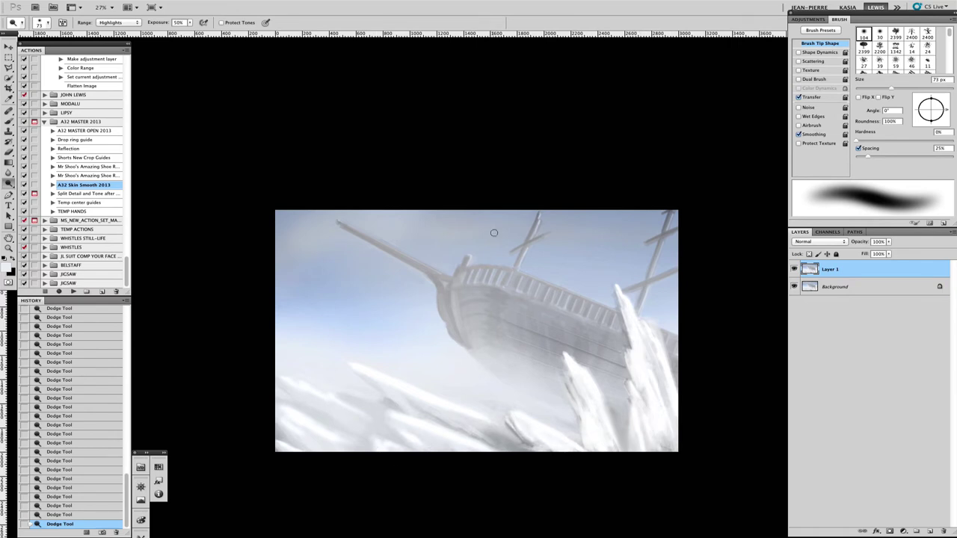
- Reduce the Dodge brush to 56 px and brighten the ship's bowsprit and both masts
left_click_drag(436, 252, 458, 252, "ctrl+alt")
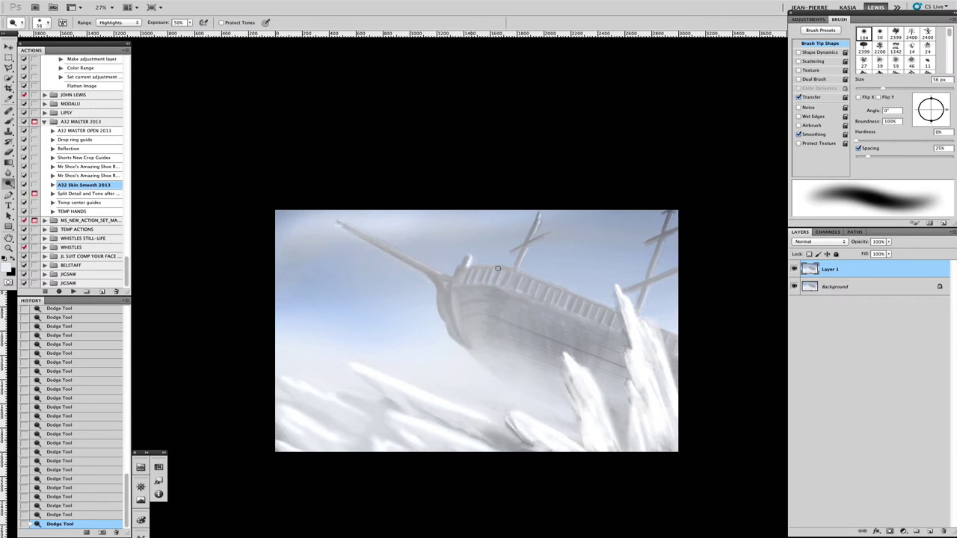
key("ctrl+z")
key("ctrl+z")
key("ctrl+z")
key("ctrl+z")
left_click_drag(532, 217, 537, 254)
left_click_drag(662, 217, 636, 304)
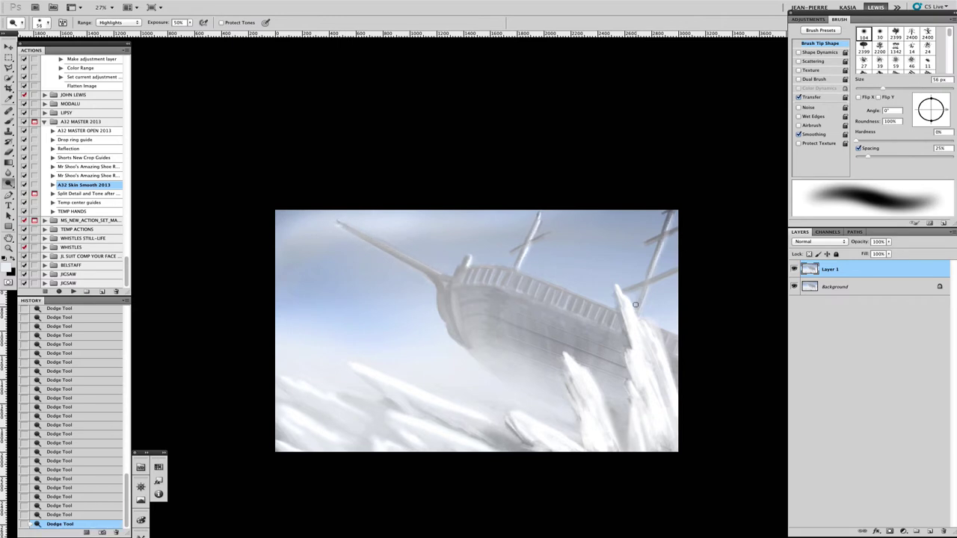
- Compare the ship's masts and rail before and after the latest Dodge strokes
key("ctrl+z")
key("ctrl+z")
key("ctrl+z")
key("ctrl+z")
key("ctrl+alt+z")
key("ctrl+alt+z")
key("ctrl+alt+z")
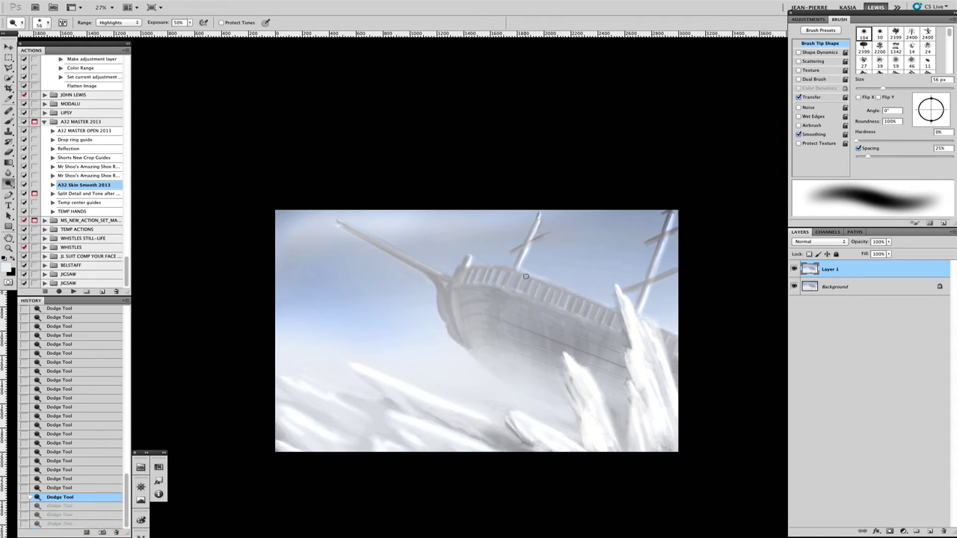
key("ctrl+shift+z")
key("ctrl+shift+z")
key("ctrl+shift+z")
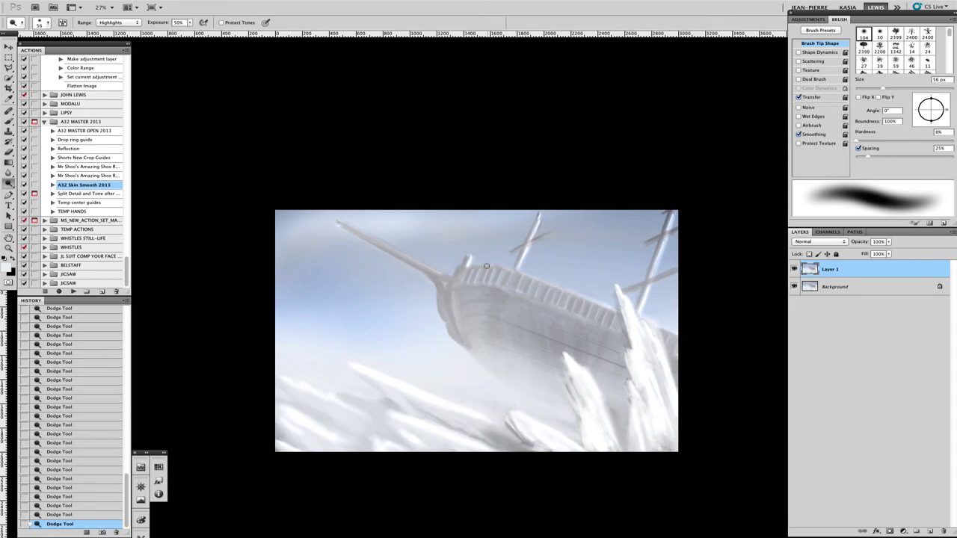
key("ctrl+alt+z")
key("ctrl+alt+z")
key("ctrl+shift+z")
key("ctrl+shift+z")
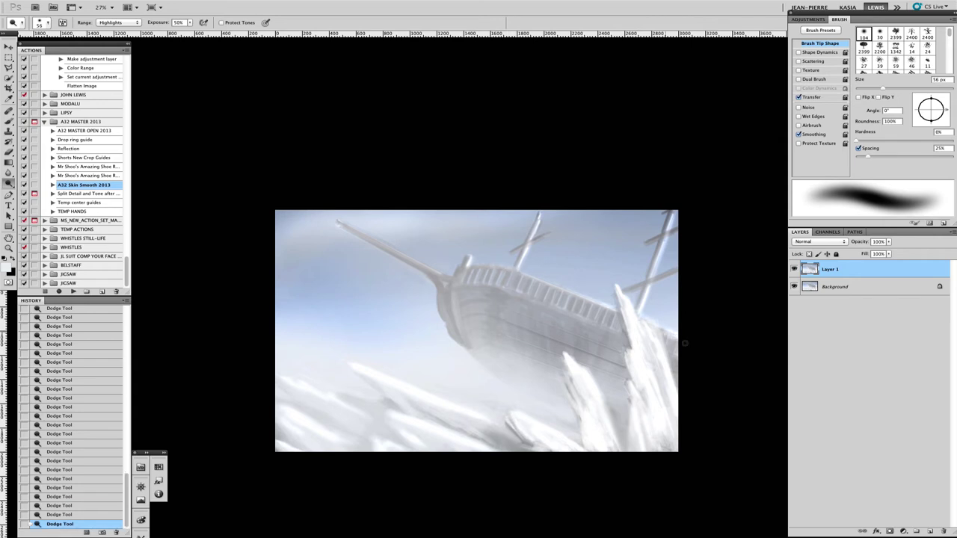
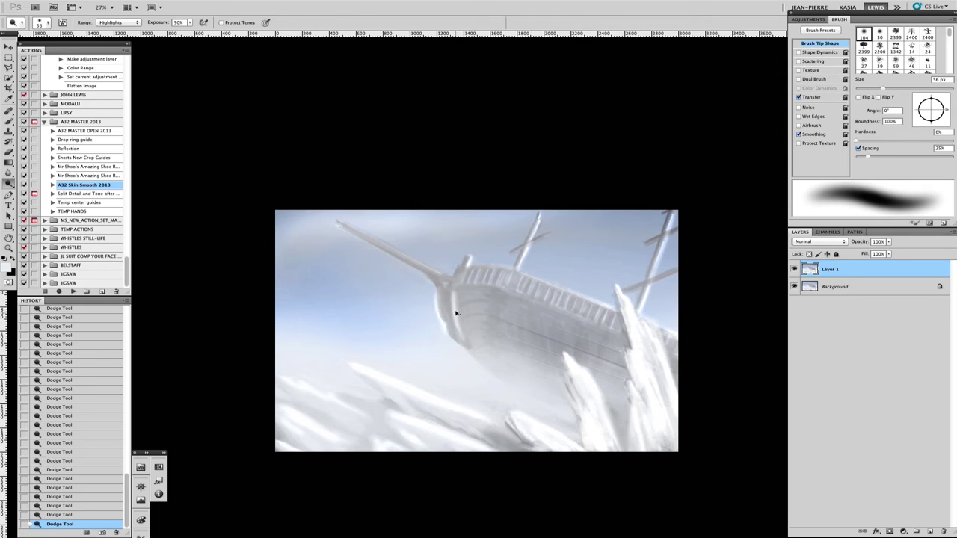
- Compare the bow's stem with and without its latest Dodge highlights
key("ctrl+alt+z")
key("ctrl+alt+z")
key("ctrl+shift+z")
key("ctrl+shift+z")
key("ctrl+alt+z")
key("ctrl+alt+z")
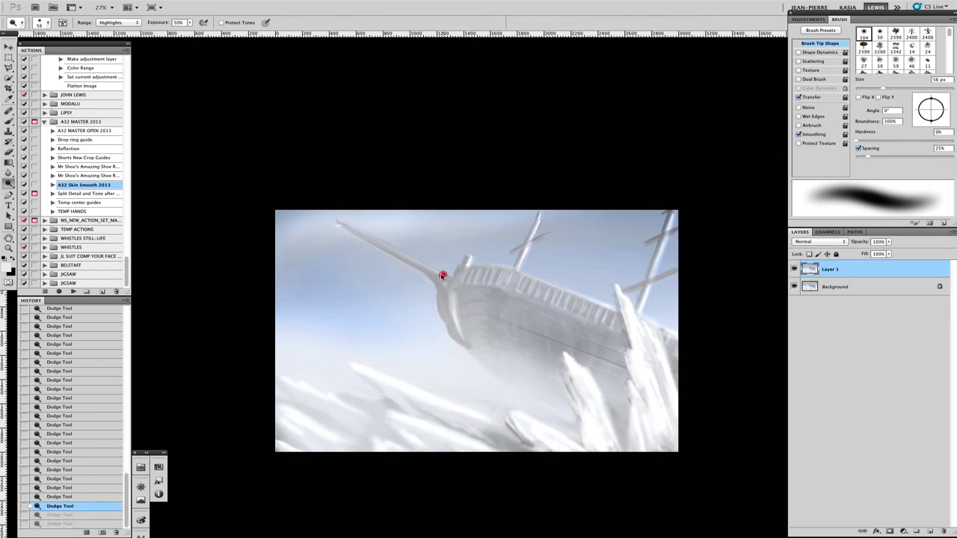
key("ctrl+shift+z")
key("ctrl+shift+z")
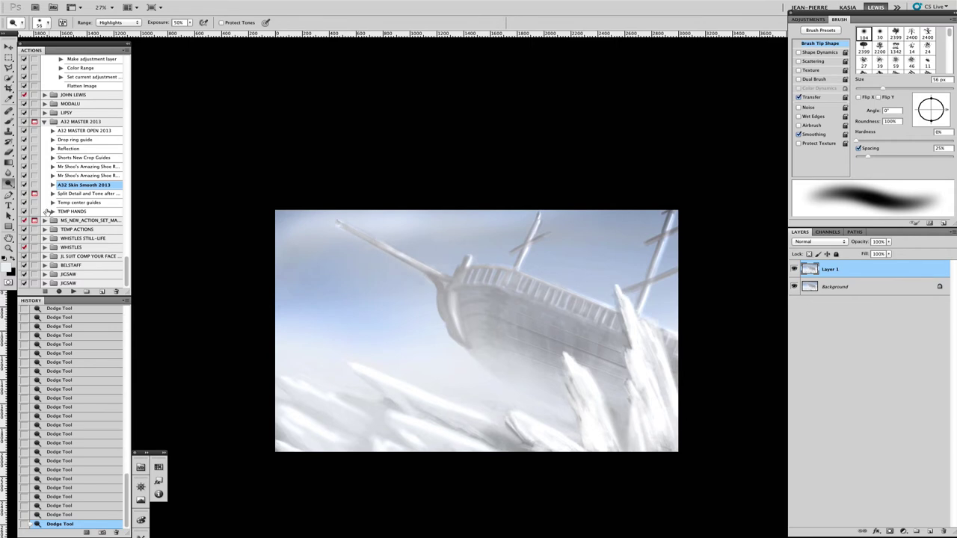
- Switch to the Burn tool with the Midtones range and darken the gaps between the bottom ice shards and the ship's hull
left_click_drag(8, 183, 37, 193)
mouse_move(374, 434)
left_mouse_down()
mouse_move(400, 460)
mouse_move(542, 447)
left_mouse_up()
key("bracketright")
key("bracketright")
mouse_move(545, 341)
left_mouse_down()
mouse_move(539, 318)
mouse_move(506, 308)
mouse_move(447, 323)
left_mouse_up()
- Reduce the Burn brush to 118 px and darken the ship's rail, bow and the shadows between the front ice shards
key("bracketleft")
key("bracketleft")
key("bracketleft")
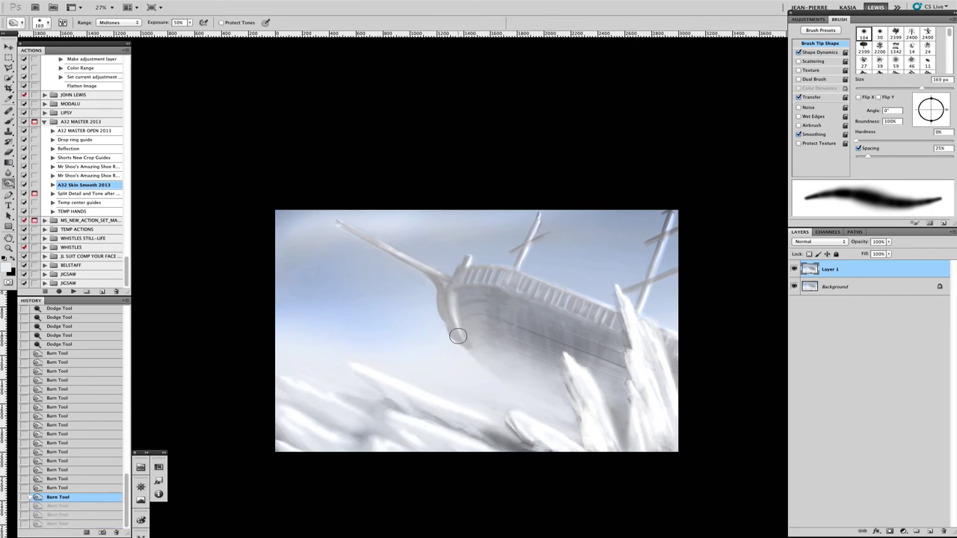
left_click_drag(453, 284, 633, 286)
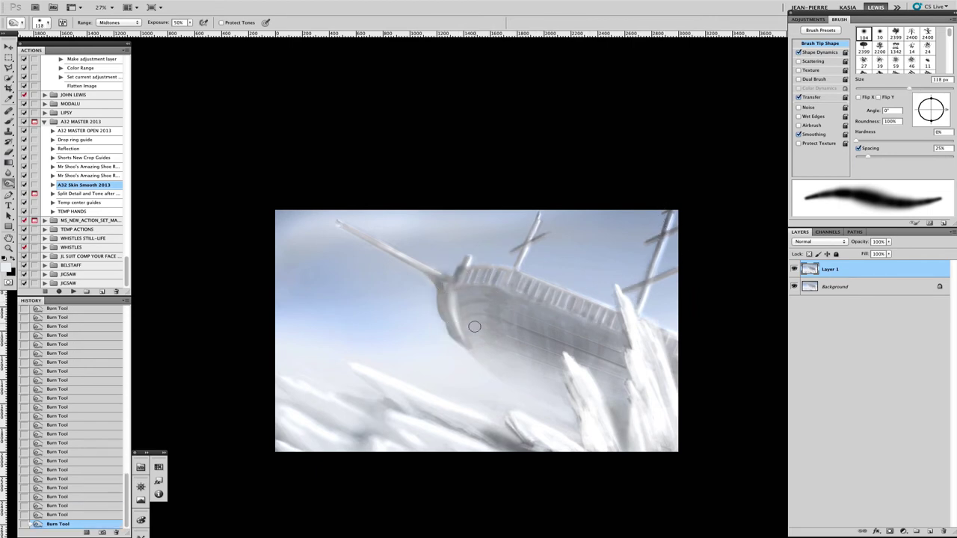
mouse_move(598, 349)
left_mouse_down()
mouse_move(619, 438)
mouse_move(626, 421)
mouse_move(601, 432)
left_mouse_up()
- Compare the painting before and after the latest Burn strokes, and enlarge the Burn brush to 644 px
key("super+alt+z")
key("super+alt+z")
key("super+alt+z")
key("super+alt+z")
key("super+alt+z")
key("super+alt+z")
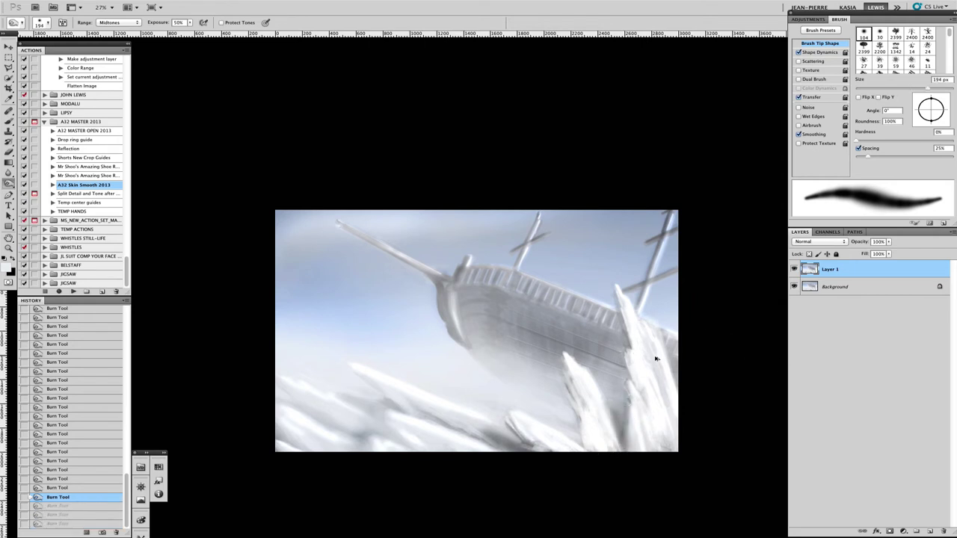
key("bracketright")
key("bracketright")
key("bracketright")
key("bracketright")
key("bracketright")
key("bracketright")
key("super+shift+z")
key("super+shift+z")
key("super+shift+z")
key("super+shift+z")
key("super+shift+z")
key("super+shift+z")
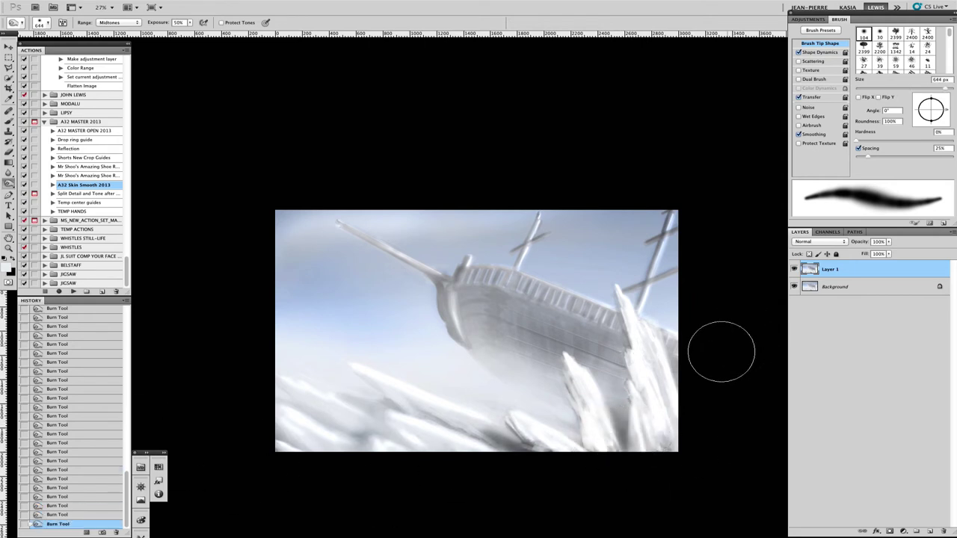
- Create a new layer and shade the painting's lower-left area in translucent black with a 1045 px soft brush
key("b")
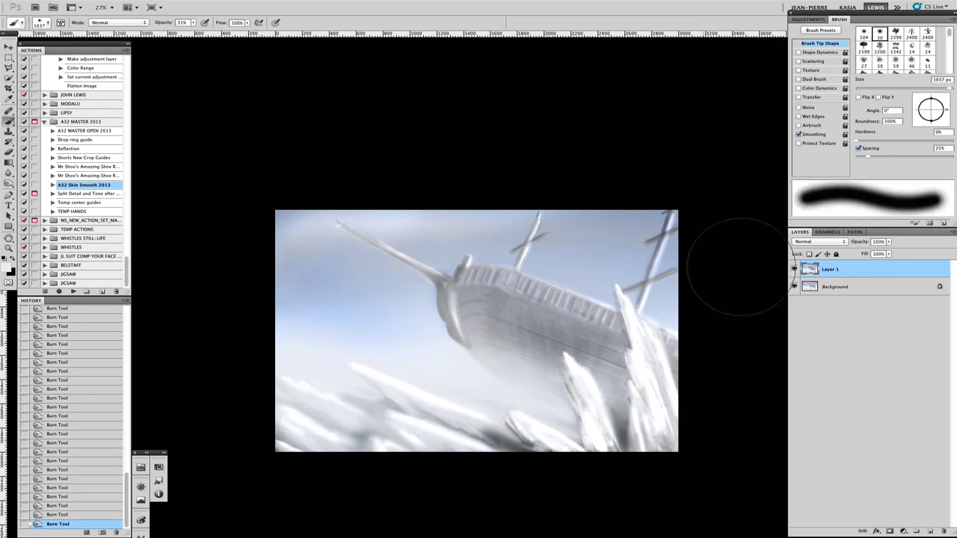
left_click(929, 532)
left_click_drag(401, 335, 407, 336)
left_click_drag(396, 387, 435, 486)
left_click_drag(386, 416, 331, 481)
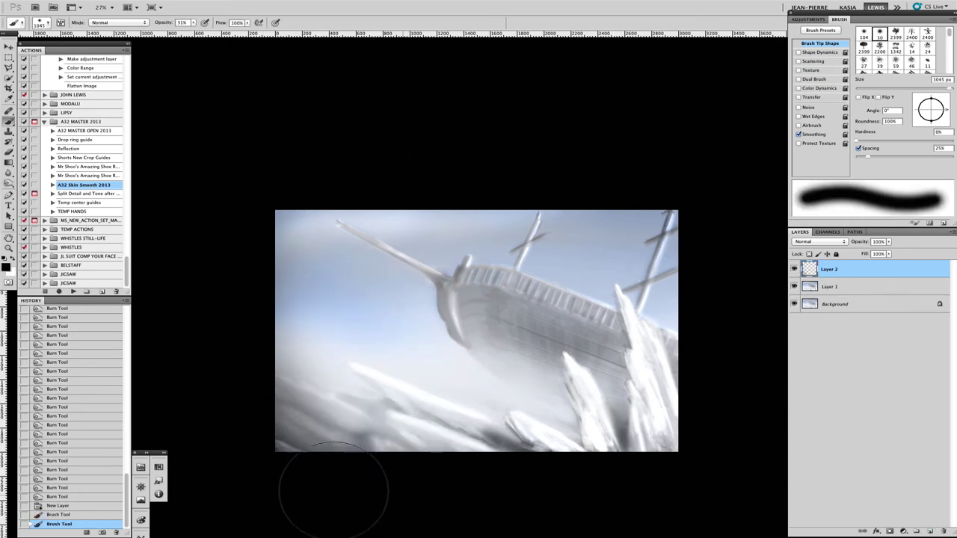
- Darken the painting's bottom edge and corners with more large soft black strokes
left_click(621, 422)
left_click_drag(620, 423, 679, 367)
left_click(381, 461)
left_click(397, 478)
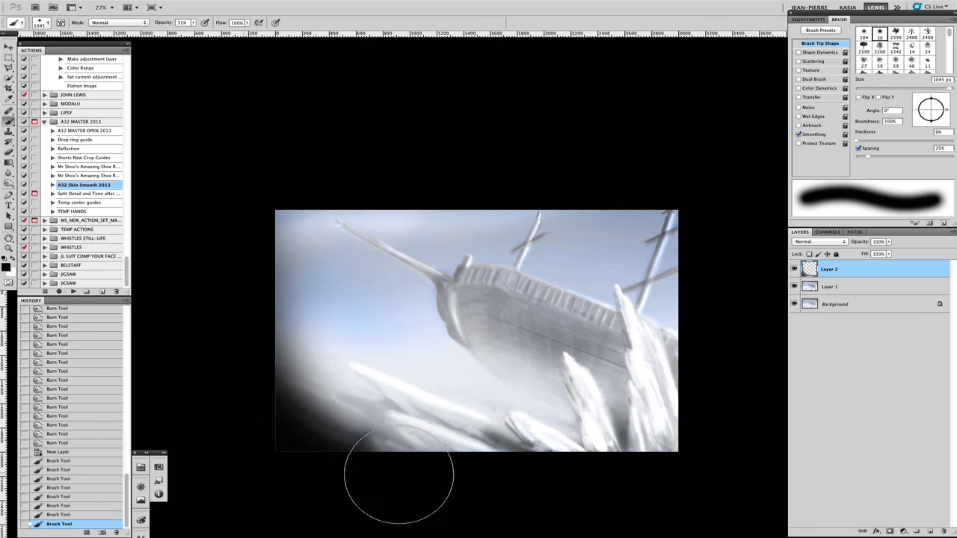
left_click_drag(397, 478, 387, 422)
- Undo the last seven black strokes and shade the lower-left corner with a lighter soft black stroke
scroll(386, 423, "down", 3)
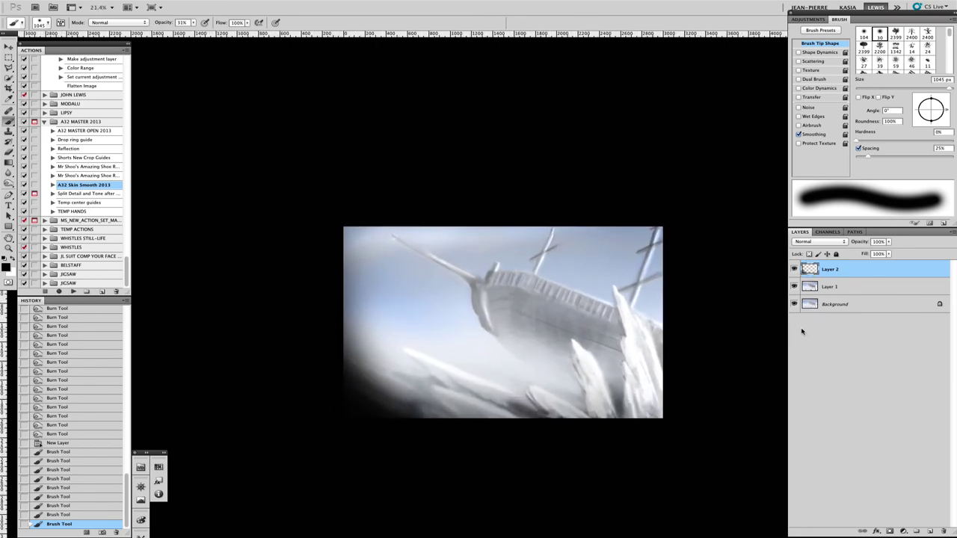
key("ctrl+alt+z")
key("ctrl+alt+z")
key("ctrl+alt+z")
key("ctrl+alt+z")
key("ctrl+alt+z")
key("ctrl+alt+z")
key("ctrl+alt+z")
left_click_drag(335, 416, 309, 402)
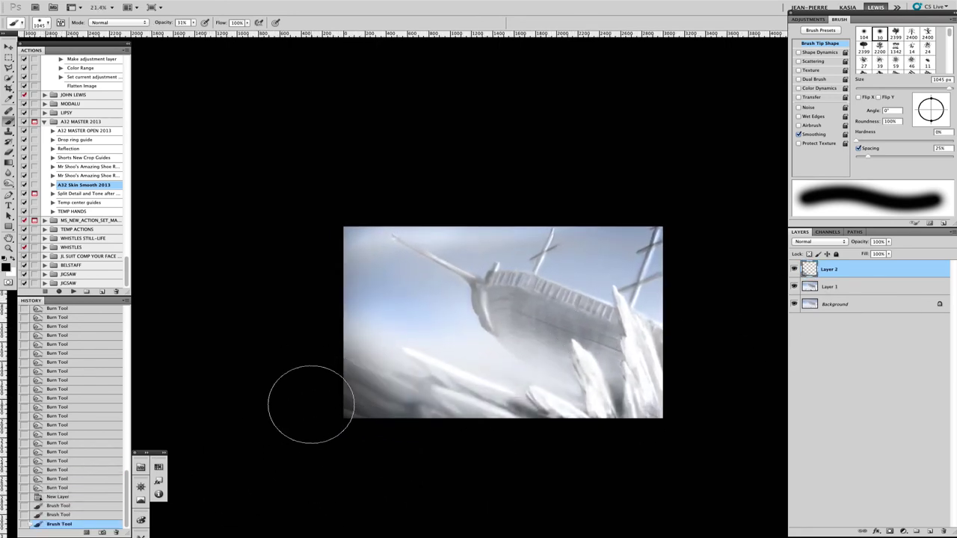
left_click_drag(503, 401, 453, 365)
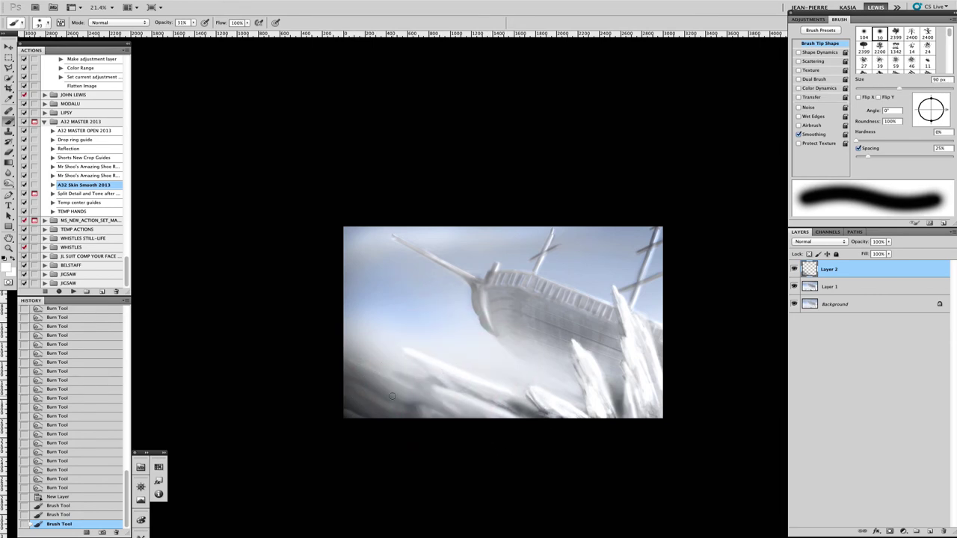
- Paint a tall white ice shard rising at the painting's left edge with a 90 px soft brush
left_click_drag(351, 337, 390, 418)
left_click_drag(359, 351, 393, 420)
left_click_drag(351, 335, 392, 418)
mouse_move(363, 366)
left_mouse_down()
mouse_move(384, 417)
mouse_move(372, 392)
mouse_move(380, 408)
left_mouse_up()
- Resize the brush and sharpen the new left shard's tip and edges with long white strokes to the bottom edge
key("bracketleft")
key("bracketleft")
key("bracketleft")
key("bracketleft")
key("bracketleft")
key("bracketleft")
key("bracketleft")
left_click_drag(363, 351, 359, 327)
left_click_drag(358, 329, 423, 421)
- Broaden and fill in the left ice shard's lower body with a 109 px soft brush
left_click_drag(393, 393, 411, 417)
left_click_drag(366, 360, 388, 411)
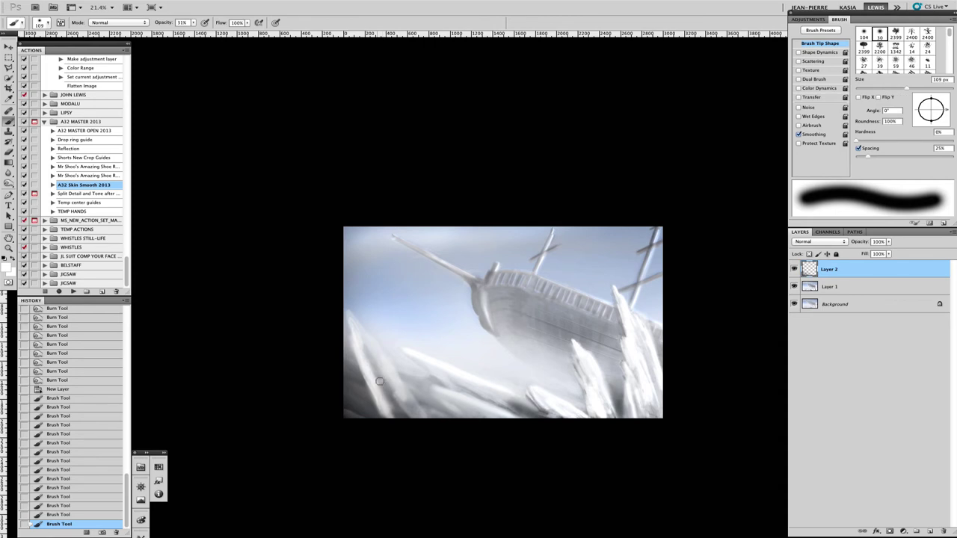
left_click_drag(362, 349, 407, 417)
left_click_drag(385, 377, 376, 420)
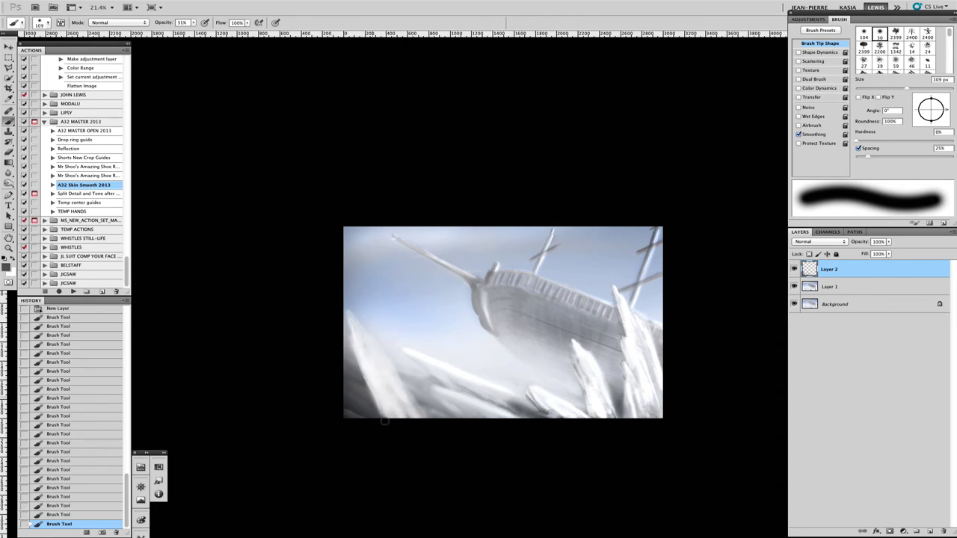
- Shade the left ice shard and paint pale strokes along its lower right side with a 33 to 79 px soft brush
left_click_drag(351, 340, 381, 411)
key("bracketleft")
key("bracketleft")
key("bracketleft")
key("bracketleft")
key("bracketleft")
key("bracketleft")
key("bracketleft")
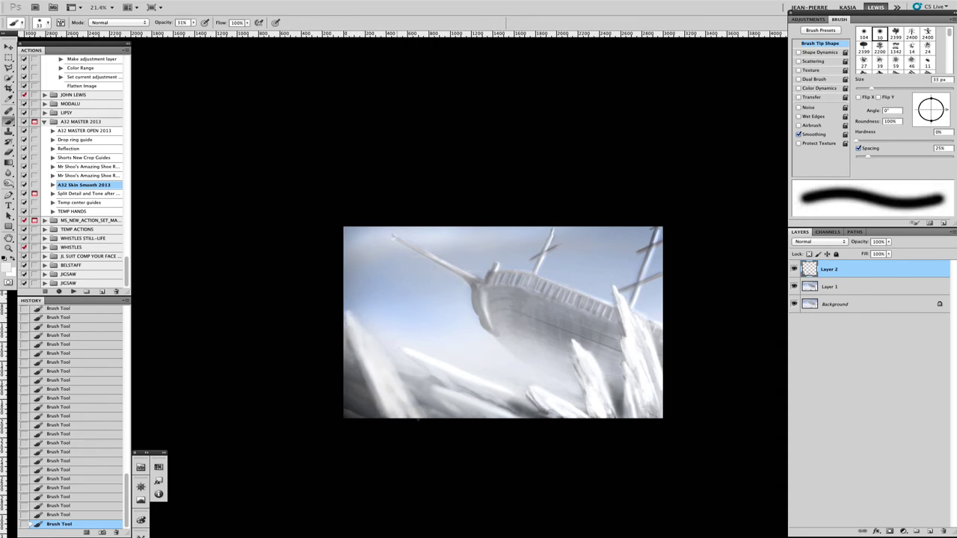
key("bracketright")
key("bracketright")
key("bracketright")
key("bracketright")
key("bracketright")
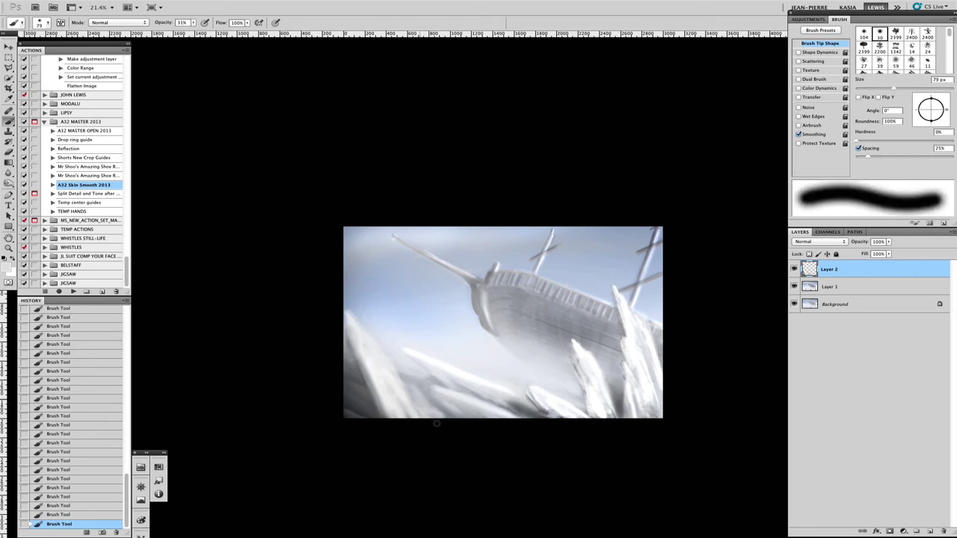
left_click(394, 400)
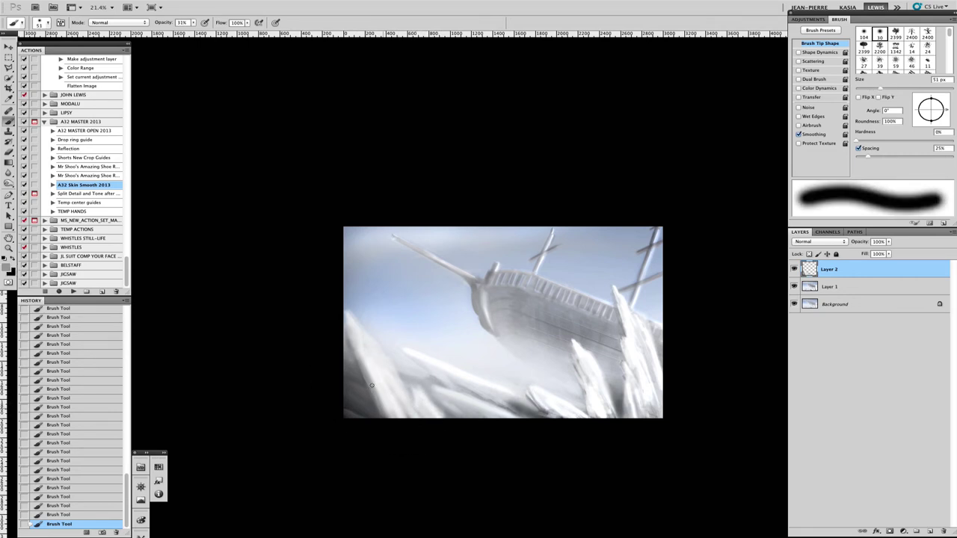
- Darken the bases of the left and right ice shards with large soft dark strokes, using a brush up to 495 px
key("bracketright")
key("bracketright")
key("bracketright")
key("bracketright")
left_click_drag(363, 401, 404, 401)
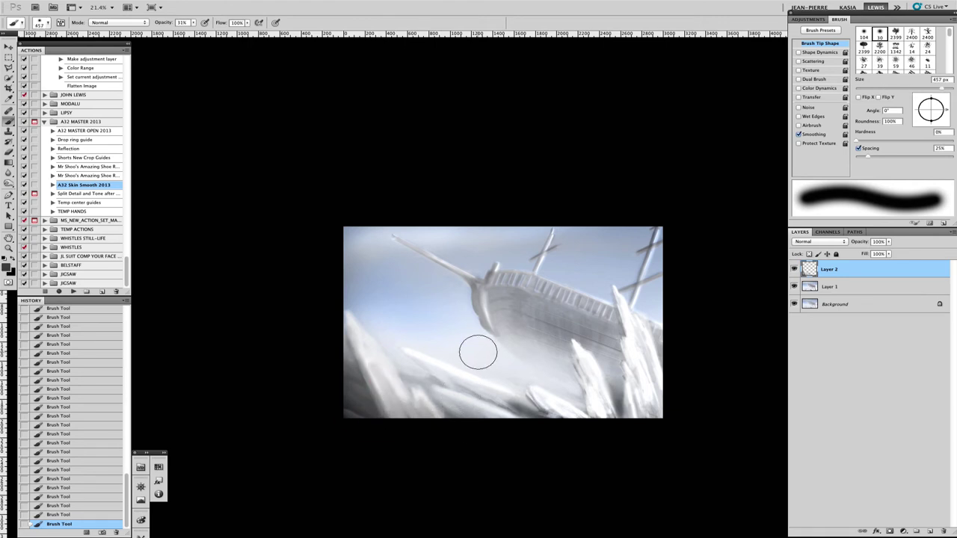
left_click_drag(668, 376, 639, 399)
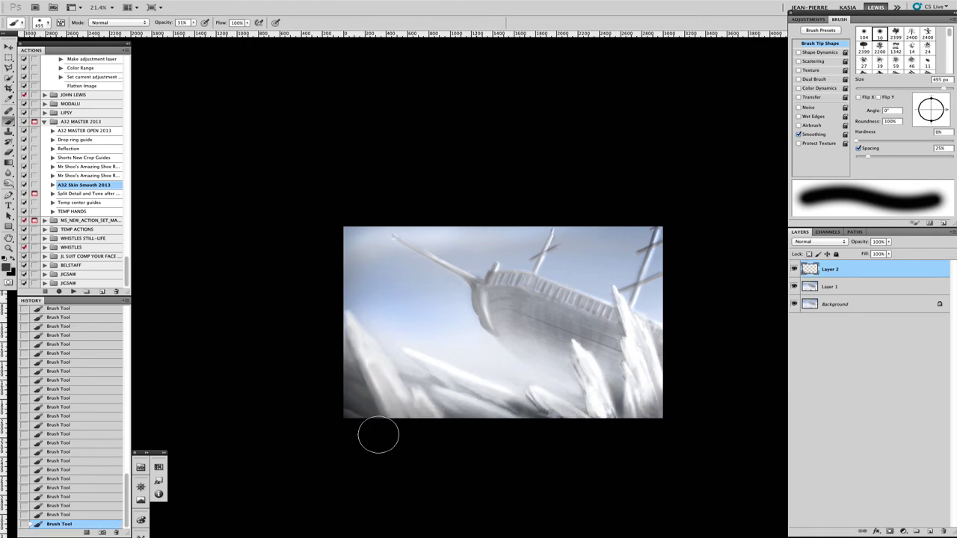
- Dodge the highlights on the left and right ice shards at 50% exposure with a 135 px brush
left_click(8, 183)
key("alt+shift+h")
left_click_drag(404, 363, 367, 363)
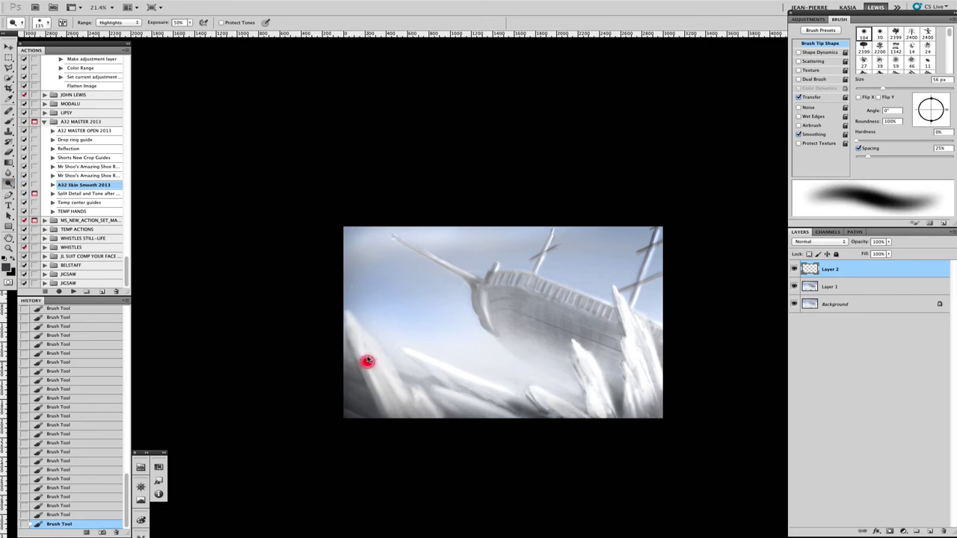
left_click_drag(359, 321, 389, 407)
left_click_drag(387, 354, 437, 407)
left_click_drag(585, 390, 678, 421)
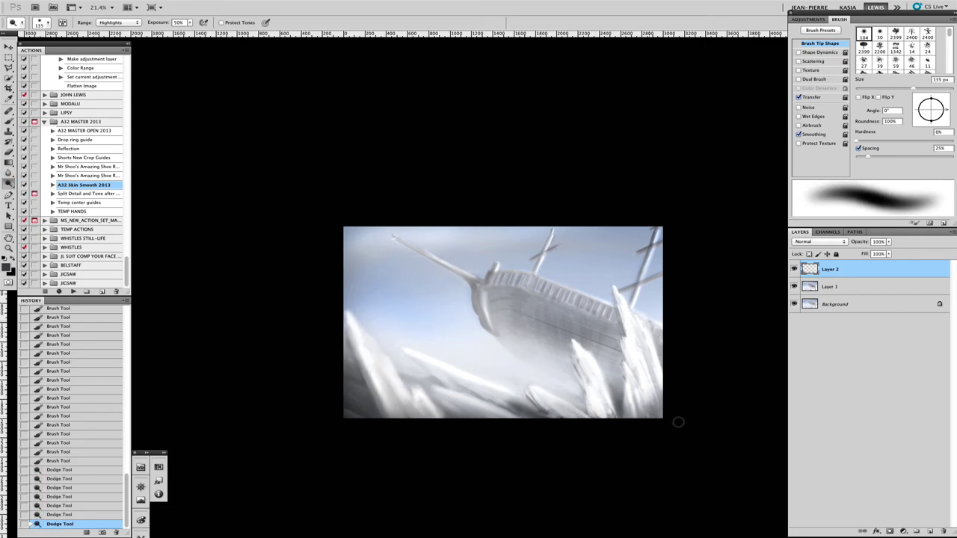
left_click_drag(545, 394, 533, 391)
- Brighten the edges and small details of the left ice shards with a 60 px Dodge brush on highlights
key("bracketleft")
key("bracketleft")
key("bracketleft")
key("bracketleft")
key("bracketleft")
key("bracketleft")
left_click_drag(442, 392, 417, 390)
left_click_drag(433, 414, 381, 367)
left_click_drag(392, 411, 385, 362)
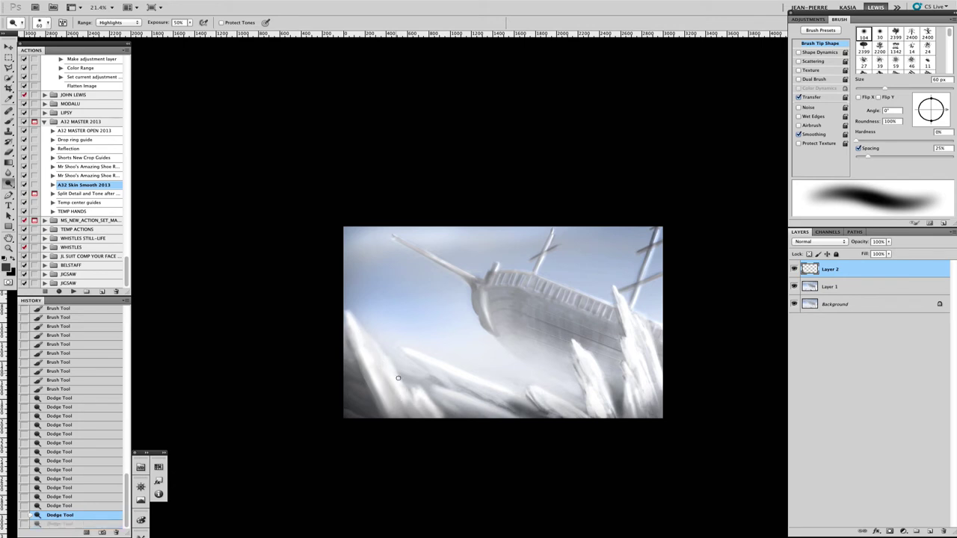
left_click_drag(358, 402, 365, 405)
left_click_drag(363, 413, 369, 409)
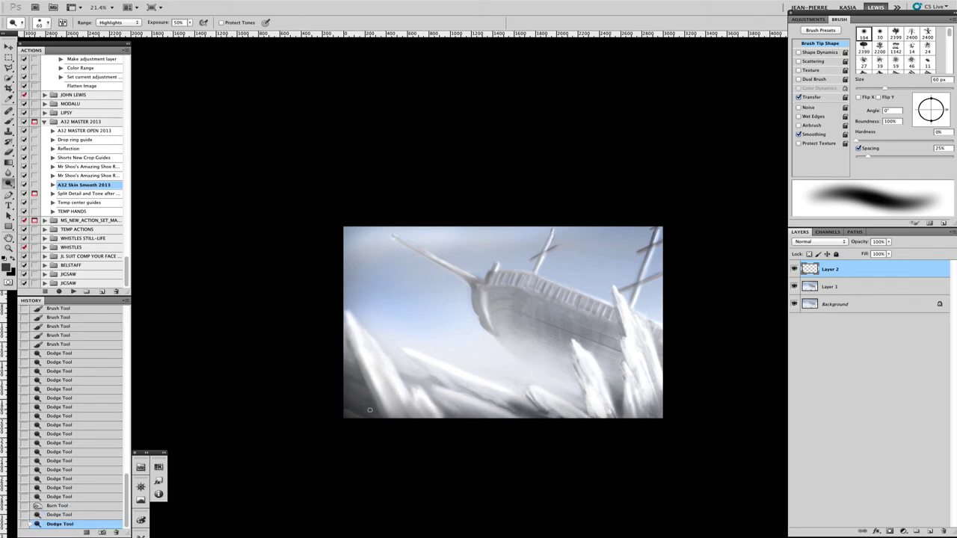
left_click_drag(355, 368, 441, 383)
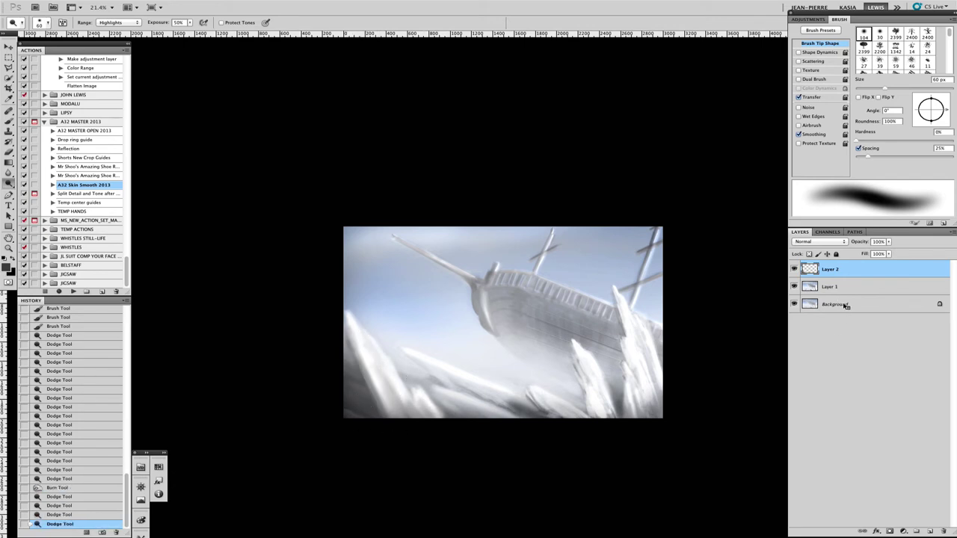
- Flatten the image and enlarge the soft brush to 2227 px for painting white haze
right_click(843, 305)
left_click(822, 322)
key("b")
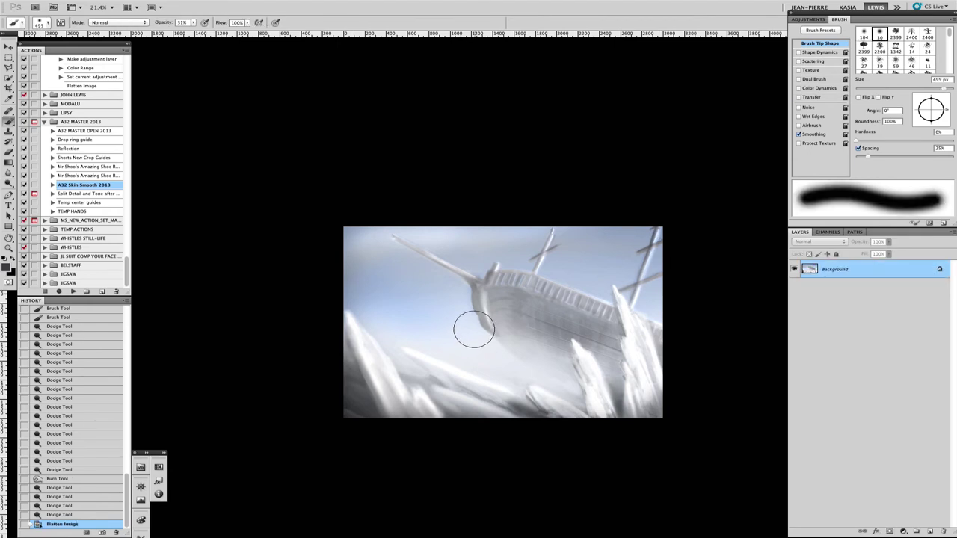
key("bracketright")
key("bracketright")
key("bracketright")
key("bracketright")
key("bracketright")
key("bracketright")
key("bracketright")
key("bracketright")
key("bracketright")
key("bracketright")
key("bracketright")
key("bracketright")
key("bracketright")
key("bracketright")
key("bracketright")
key("bracketright")
key("bracketright")
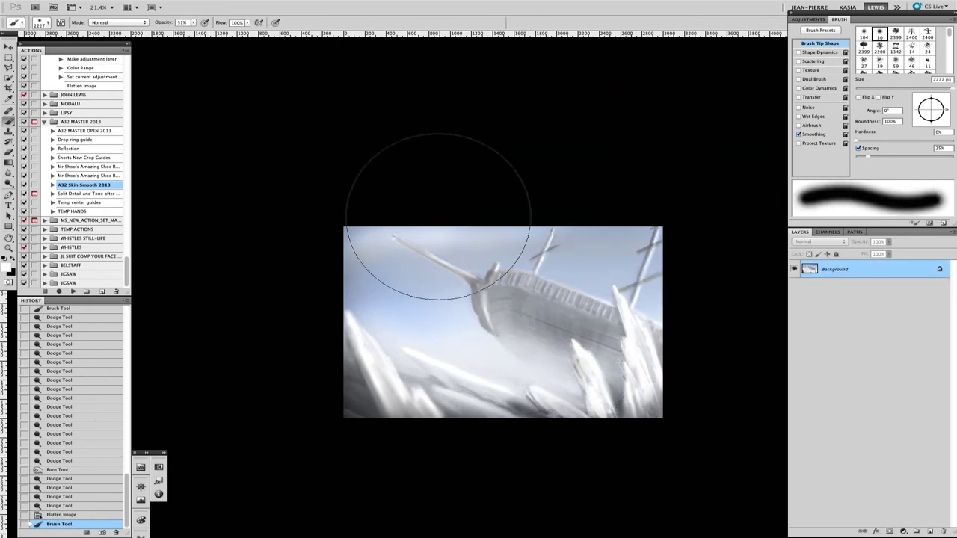
- Add a new layer, dab broad white haze from outside the canvas with the 2227 px brush, and undo the last dabs
key("ctrl+shift+alt+n")
left_click(321, 516)
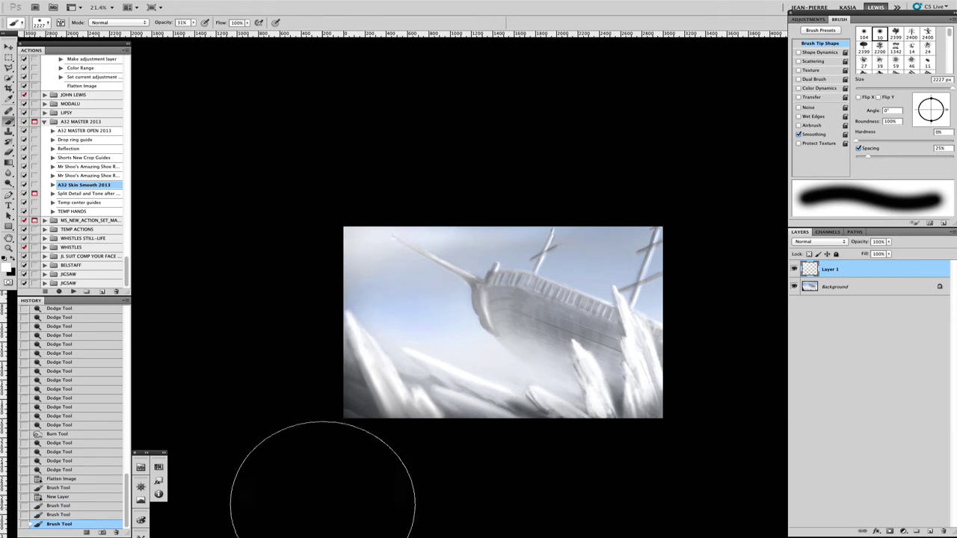
left_click(314, 508)
left_click(314, 508)
left_click(314, 505)
left_click(317, 508)
key("super+alt+z")
key("super+alt+z")
key("super+alt+z")
key("super+alt+z")
key("super+alt+z")
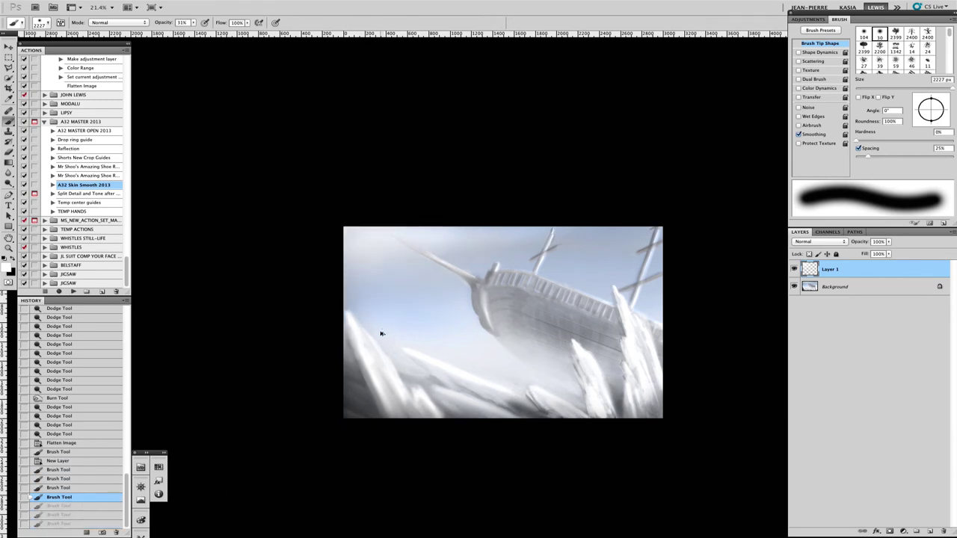
- Dab soft white mist over the upper-left sky, the left shard area and the ship's hull with a 1202 px brush
key("bracketleft")
key("bracketleft")
key("bracketleft")
key("bracketleft")
key("bracketleft")
key("bracketleft")
key("bracketleft")
key("bracketleft")
key("bracketleft")
key("bracketleft")
left_click(362, 198)
left_click(403, 209)
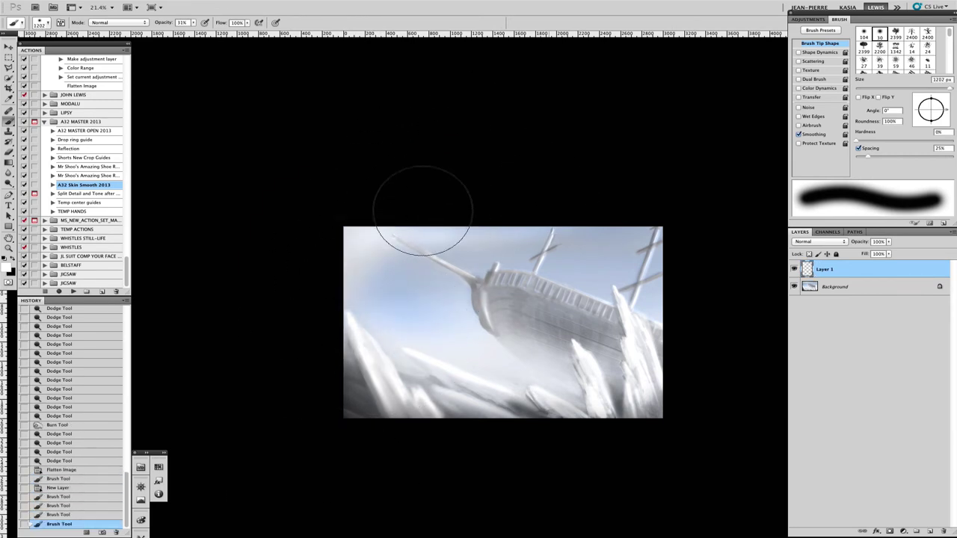
left_click(395, 331)
left_click(347, 321)
left_click(586, 293)
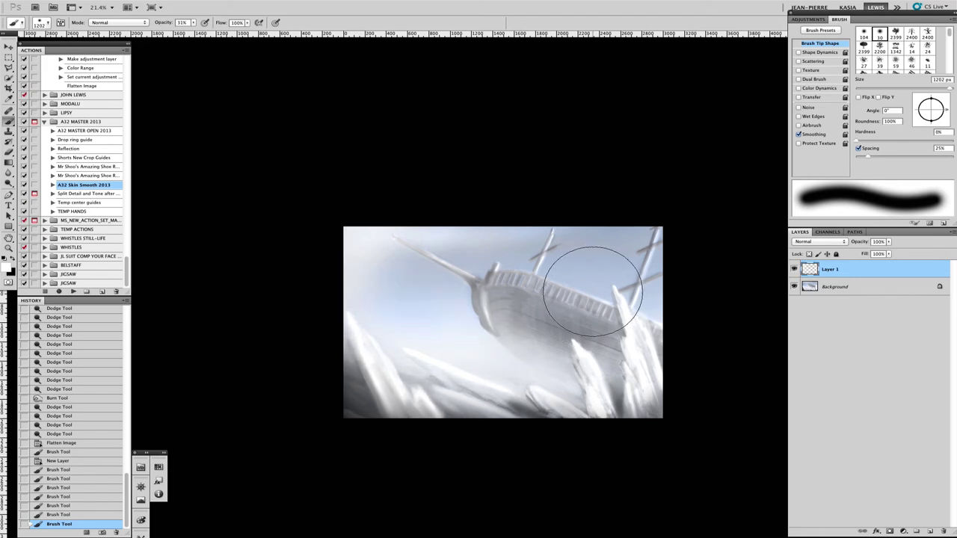
- Flatten the image and soften the tip of the low slanted ice shard with a smaller white brush dab
right_click(867, 286)
left_click(792, 354)
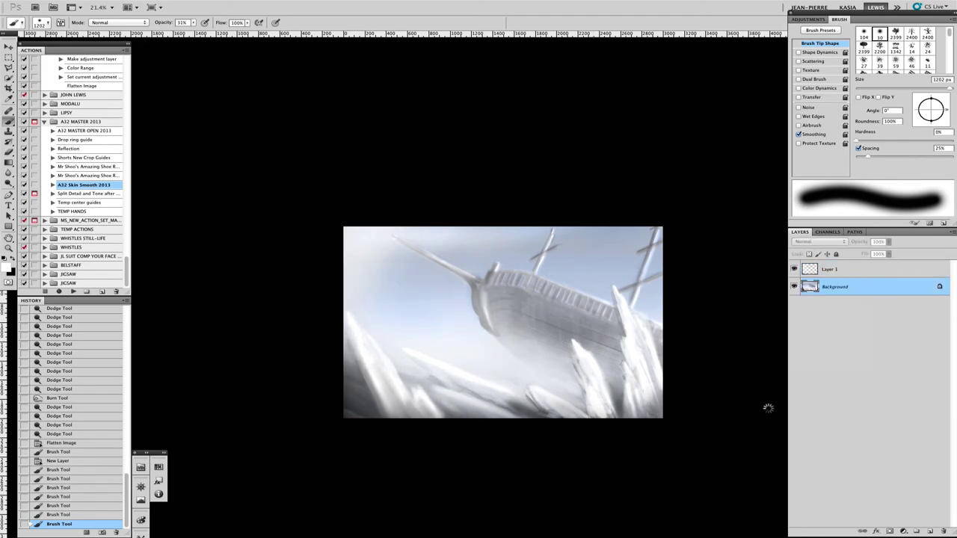
key("bracketleft")
key("bracketleft")
key("bracketleft")
key("bracketleft")
key("bracketleft")
key("bracketleft")
key("bracketleft")
key("bracketleft")
key("bracketleft")
key("bracketleft")
left_click(415, 353)
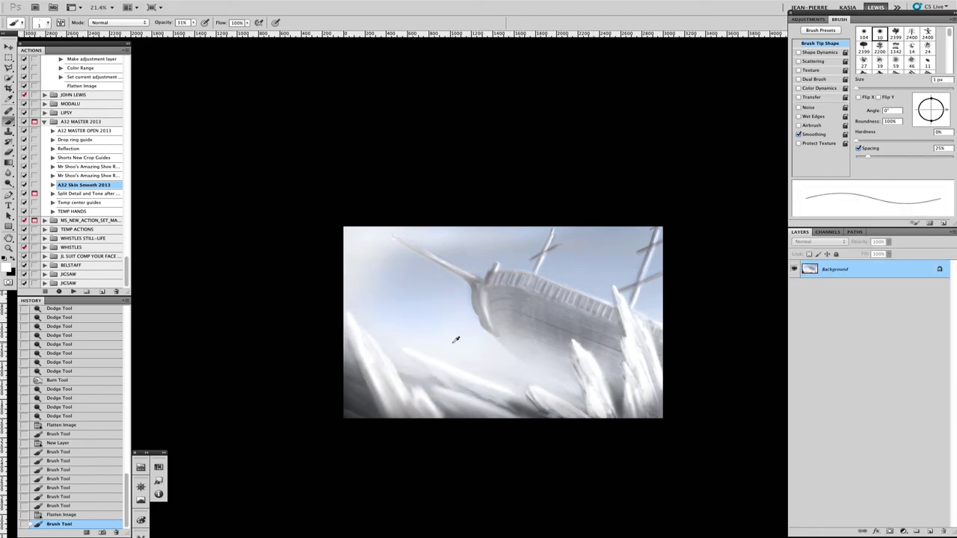
- Darken the shards' bases along the painting's bottom edge with soft dark dabs, enlarging the brush from 446 to 623 px
scroll(457, 336, "down", 2)
scroll(457, 336, "up", 1)
left_click(415, 415)
left_click(476, 419)
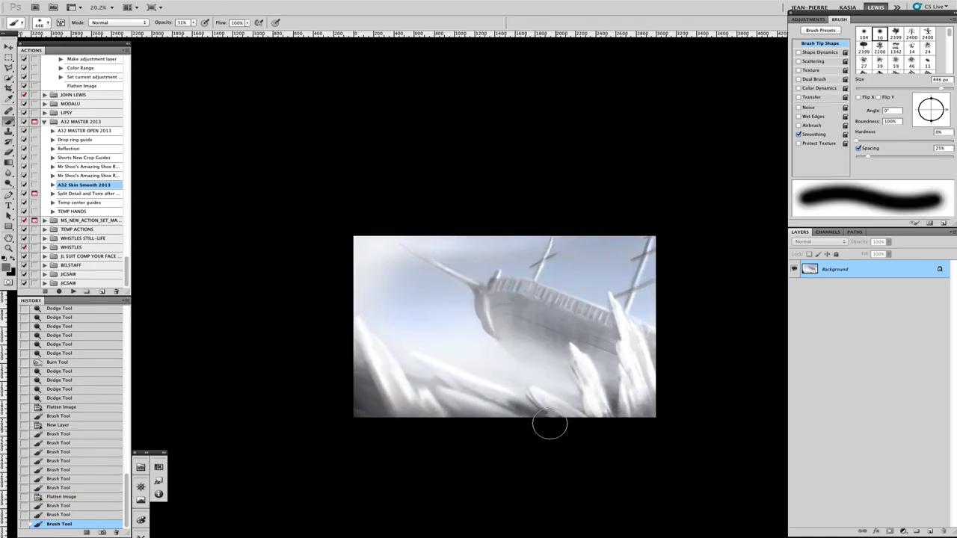
left_click(552, 418)
left_click(585, 411)
left_click(631, 409)
left_click(396, 397)
key("bracketright")
key("bracketright")
left_click(408, 422)
left_click(449, 411)
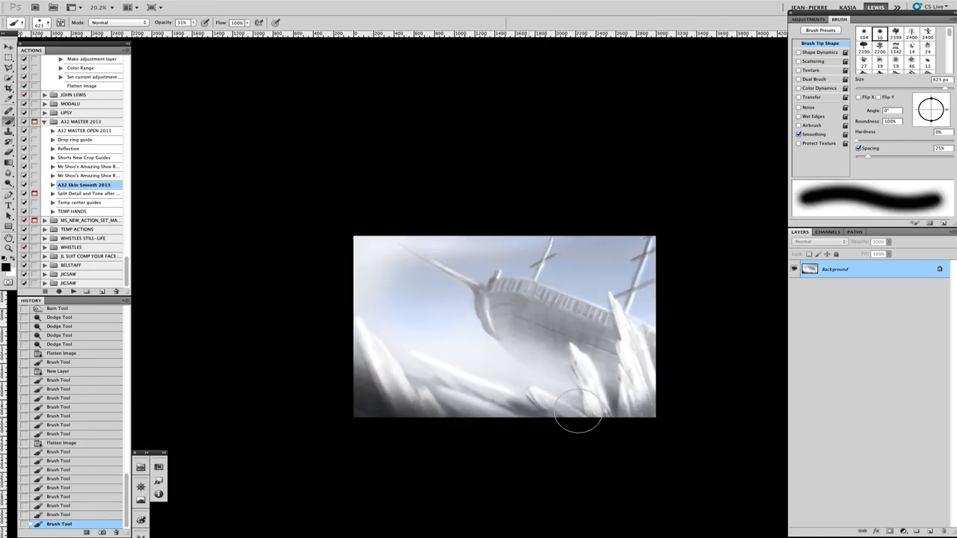
- Try further black dabs across the lower shards with the 623 px brush, and undo them
left_click(448, 408)
left_click(460, 403)
left_click(539, 404)
left_click(566, 399)
left_click(640, 362)
key("ctrl+alt+z")
key("ctrl+alt+z")
key("ctrl+alt+z")
key("ctrl+alt+z")
key("ctrl+alt+z")
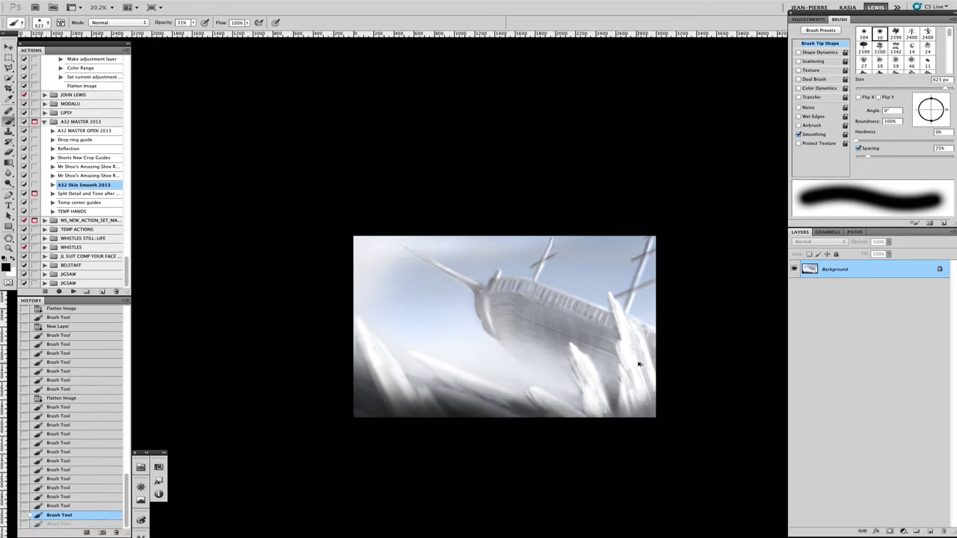
- Shade the foreground between and below the ice shards with soft black dabs from a 510 px brush
left_click(450, 409)
left_click_drag(462, 390, 456, 390)
left_click(458, 411)
left_click(534, 429)
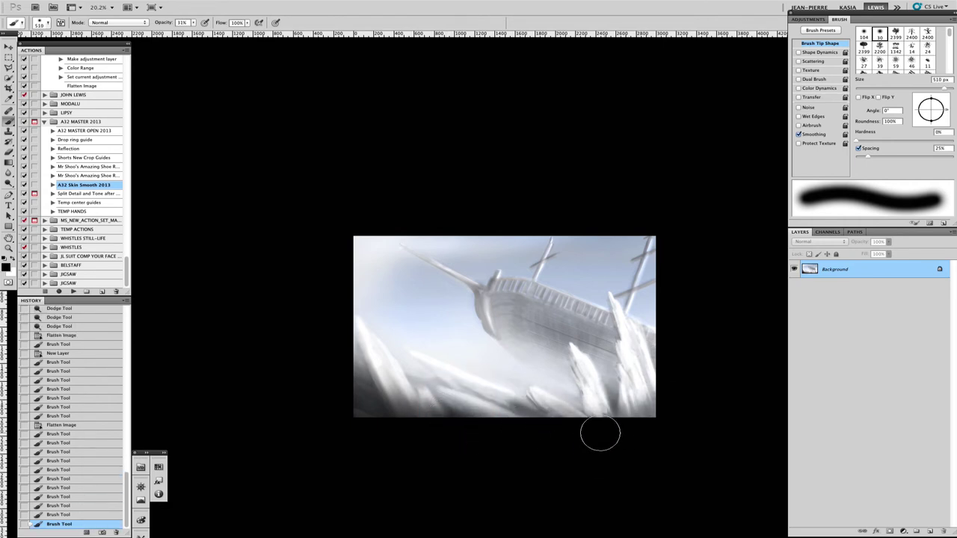
left_click(524, 418)
left_click(470, 383)
left_click(580, 411)
left_click(610, 411)
left_click(632, 412)
left_click(470, 391)
left_click(466, 412)
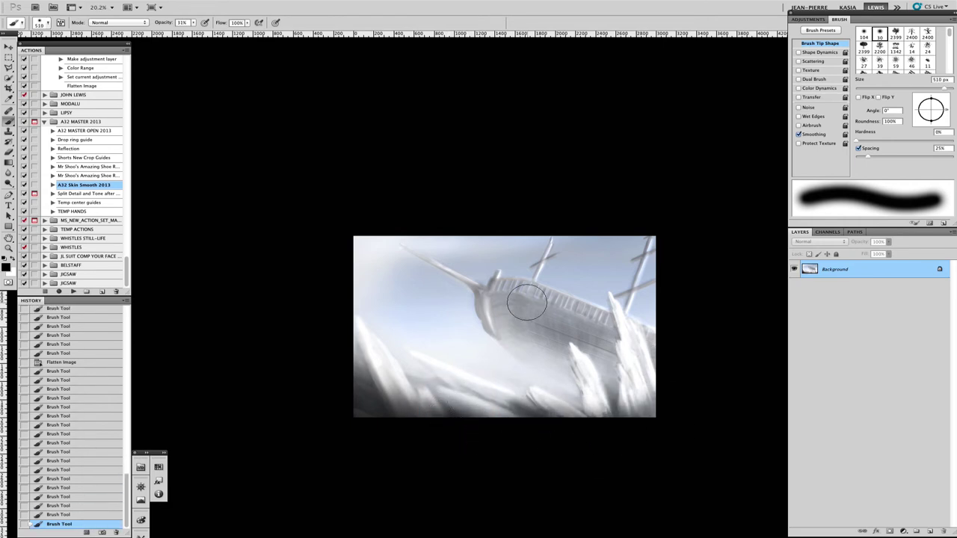
- Change the canvas surround to grey and brush pale mist over the ship's lower bow with a 551 px brush
mouse_move(374, 252)
left_mouse_down()
mouse_move(376, 278)
mouse_move(504, 406)
left_mouse_up()
left_click(504, 406)
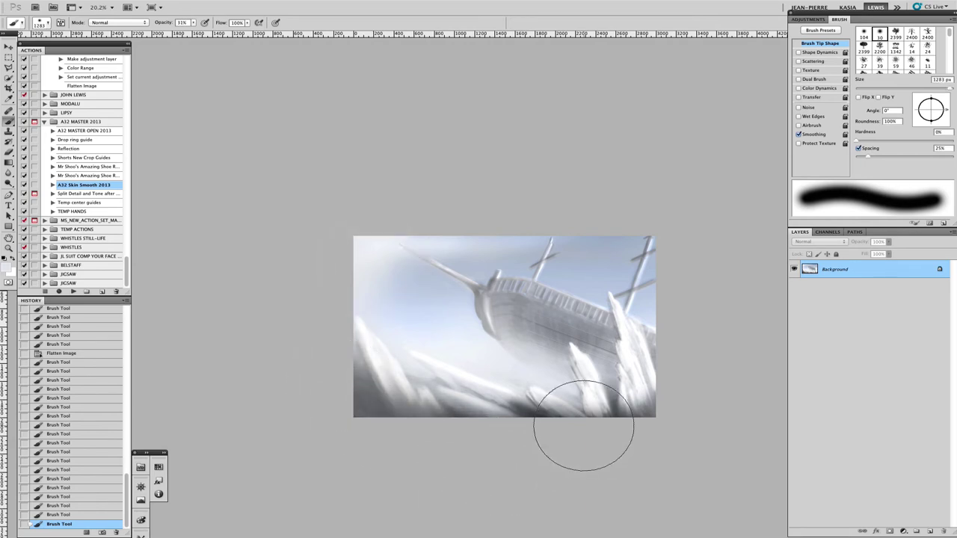
left_click_drag(496, 343, 518, 340)
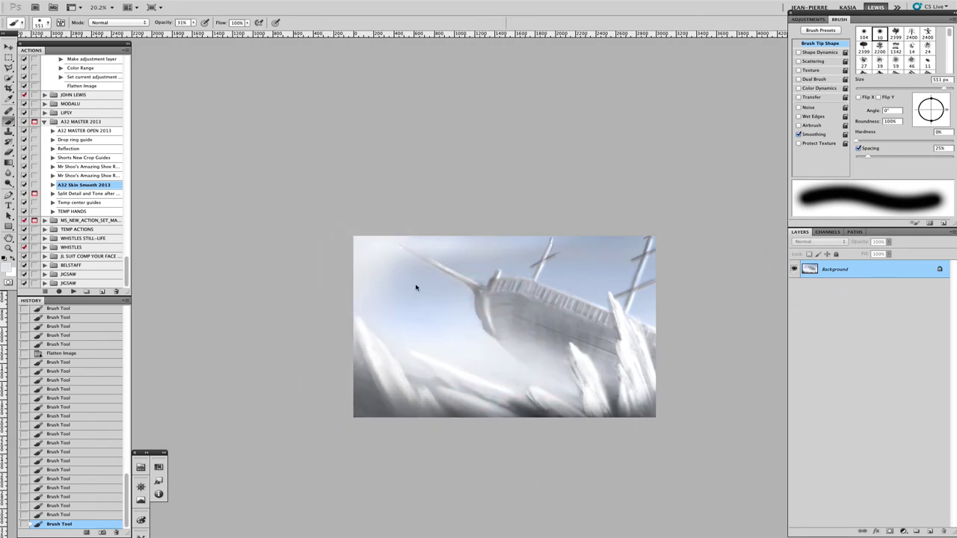
- Add a new layer, try short curved white marks on the bow's leading edge with an 8 px brush, and undo them
scroll(531, 300, "up", 5)
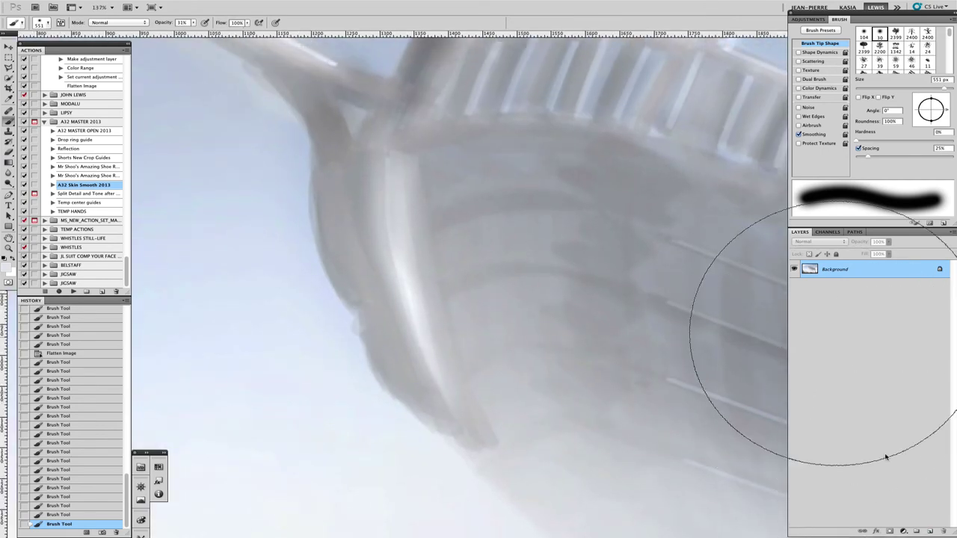
left_click(929, 531)
mouse_move(349, 297)
left_mouse_down()
mouse_move(334, 308)
mouse_move(303, 308)
mouse_move(362, 306)
left_mouse_up()
scroll(357, 311, "up", 2)
left_click_drag(327, 280, 341, 272)
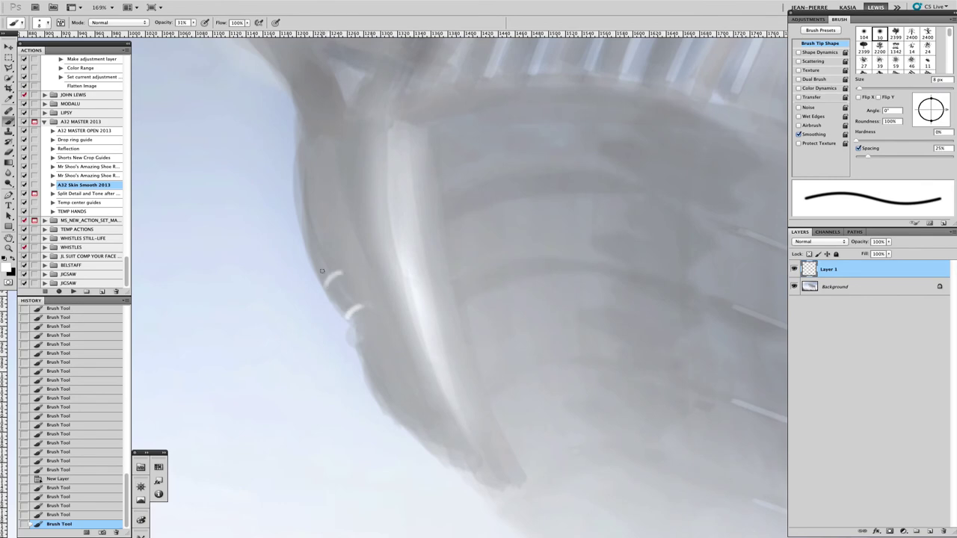
key("super+alt+z")
key("super+alt+z")
- Try a column of short white ticks up the bow's leading edge with the 8 px brush
left_click_drag(351, 306, 370, 304)
left_click_drag(334, 278, 354, 276)
left_click_drag(314, 224, 340, 222)
scroll(329, 240, "up", 2)
left_click_drag(317, 254, 340, 253)
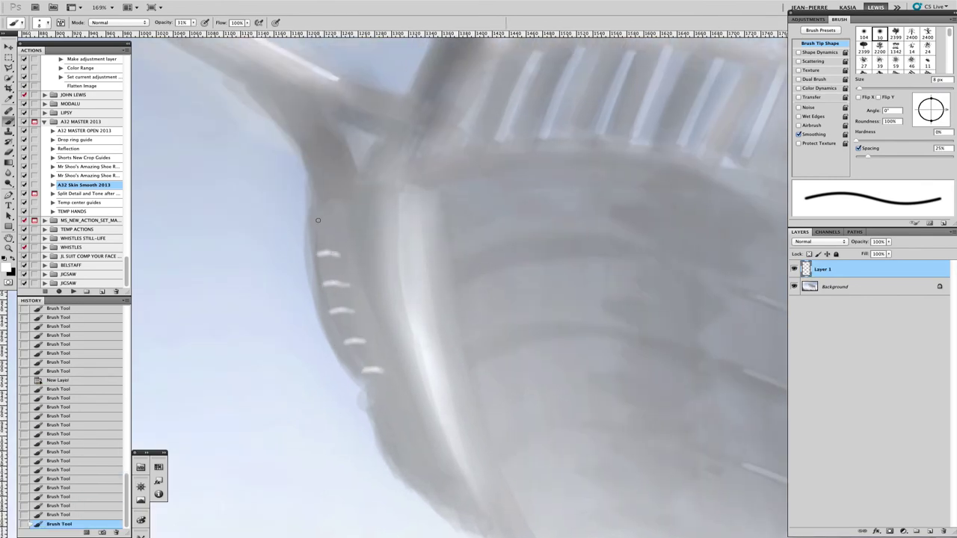
left_click_drag(316, 223, 341, 222)
- Undo the white ticks on the bow's leading edge
key("super+0")
scroll(309, 259, "up", 5)
key("super+alt+z")
key("super+alt+z")
key("super+alt+z")
key("super+alt+z")
key("super+alt+z")
key("super+alt+z")
key("super+alt+z")
key("super+alt+z")
key("super+alt+z")
key("super+alt+z")
key("super+alt+z")
key("super+alt+z")
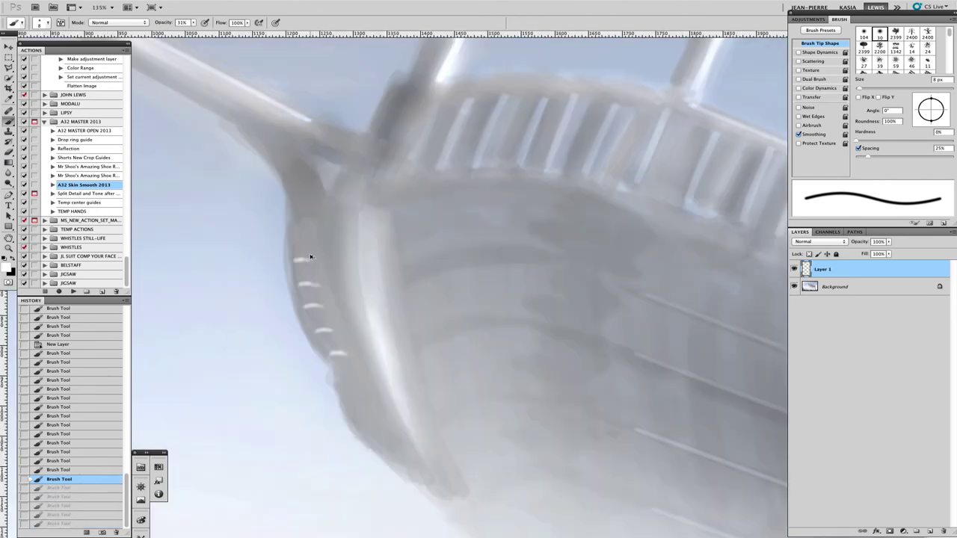
key("super+alt+z")
key("super+alt+z")
key("super+alt+z")
key("super+alt+z")
- Paint faint light-grey ticks along the upper part of the bow's leading edge with the 8 px brush
left_click_drag(346, 324, 325, 337)
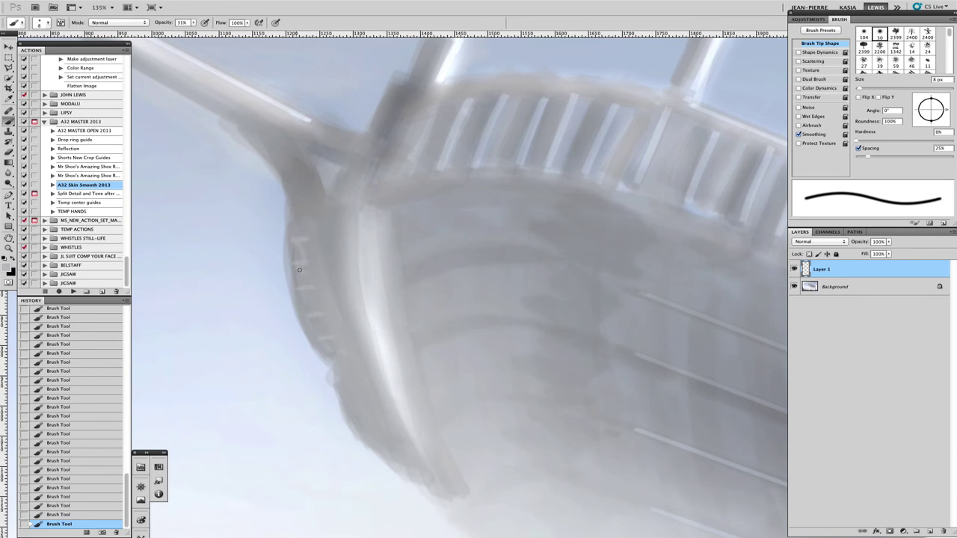
key("super+0")
scroll(322, 291, "up", 4)
- Step back through the faint tick strokes on the bow edge and restore them to compare both versions
key("super+alt+z")
key("super+alt+z")
key("super+alt+z")
key("super+alt+z")
key("super+alt+z")
key("super+alt+z")
key("super+alt+z")
key("super+alt+z")
key("super+alt+z")
key("super+alt+z")
key("super+alt+z")
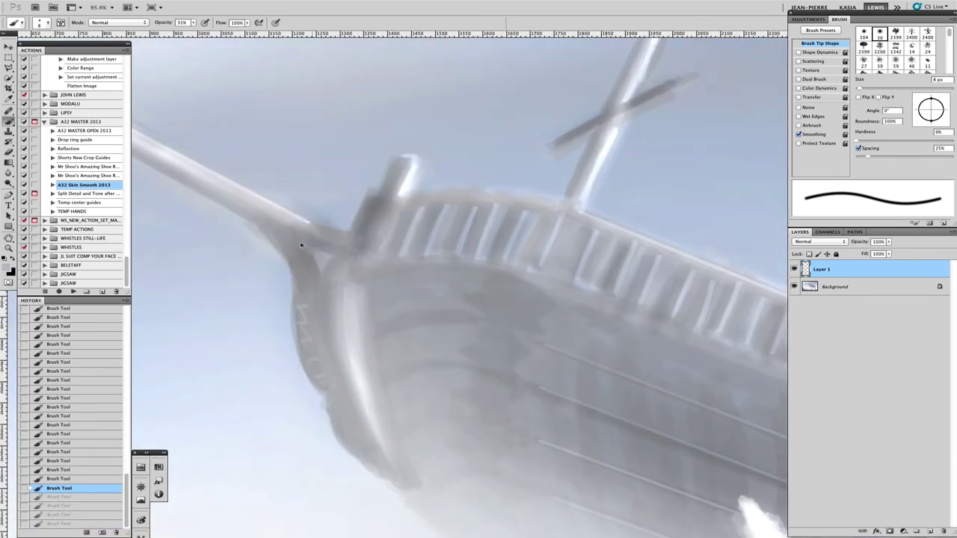
scroll(326, 277, "up", 1)
scroll(326, 277, "up", 2)
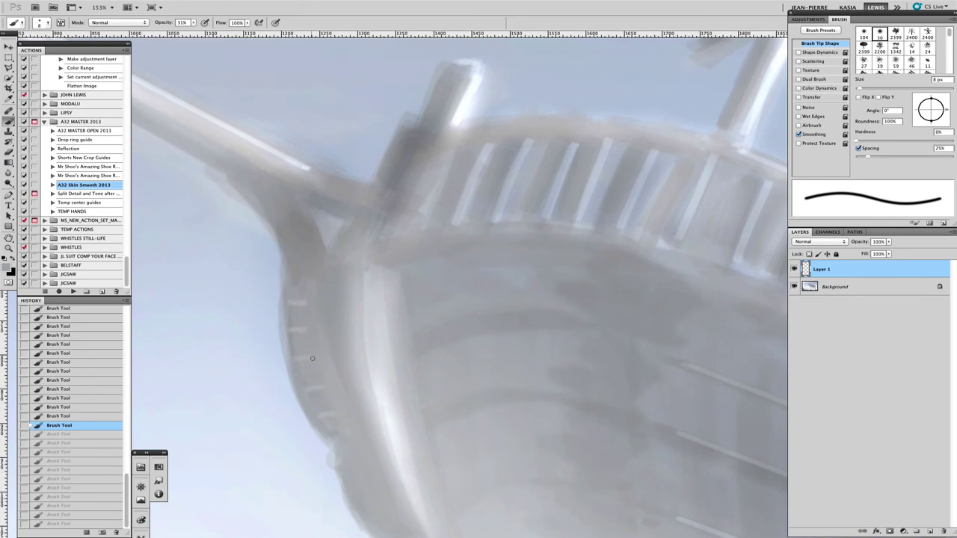
key("super+shift+z")
key("super+shift+z")
key("super+shift+z")
key("super+shift+z")
key("super+shift+z")
key("super+shift+z")
key("super+shift+z")
key("super+shift+z")
key("super+shift+z")
key("super+shift+z")
key("super+shift+z")
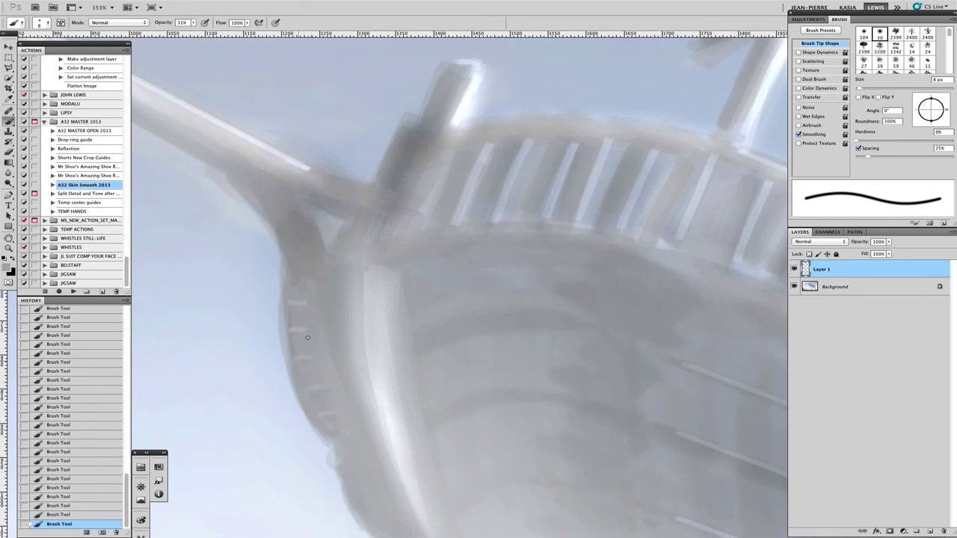
- Add short dark-grey shadow marks beside the light ticks on the bow's leading edge with the 8 px brush
left_click(289, 338)
left_click(409, 154)
left_click(302, 364)
left_click(317, 393)
left_click(330, 419)
key("super+0")
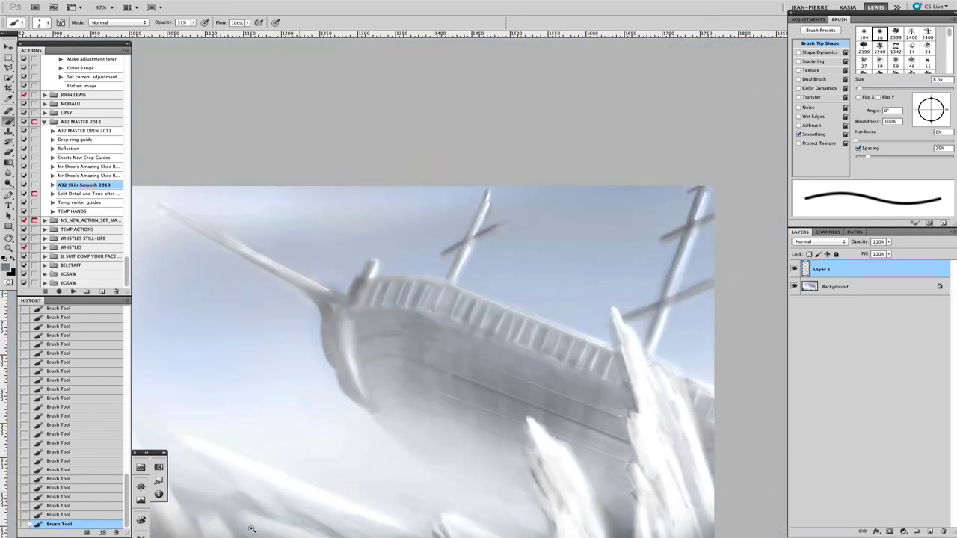
- Sample grey from the bow and softly shade its ticked leading edge with a 20 px brush
scroll(371, 256, "up", 2)
left_click(312, 367, "alt")
key("bracketright")
key("bracketright")
key("bracketright")
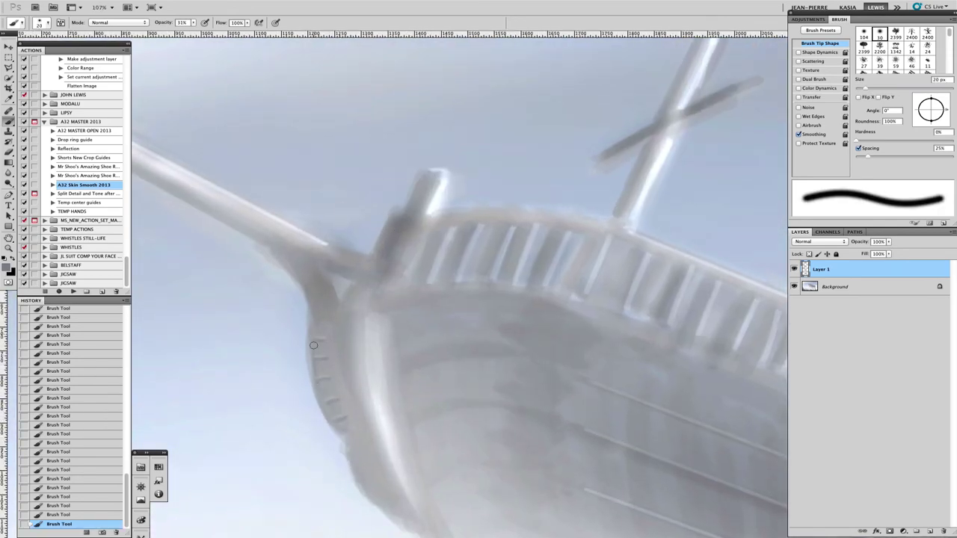
left_click(308, 329)
mouse_move(308, 330)
left_mouse_down()
mouse_move(376, 495)
mouse_move(272, 358)
mouse_move(318, 413)
mouse_move(347, 414)
left_mouse_up()
key("bracketright")
left_click(265, 332)
- Undo the last shading stroke and continue the ticks down the bow's lower leading edge with a 9 px brush
key("bracketleft")
key("bracketleft")
key("bracketleft")
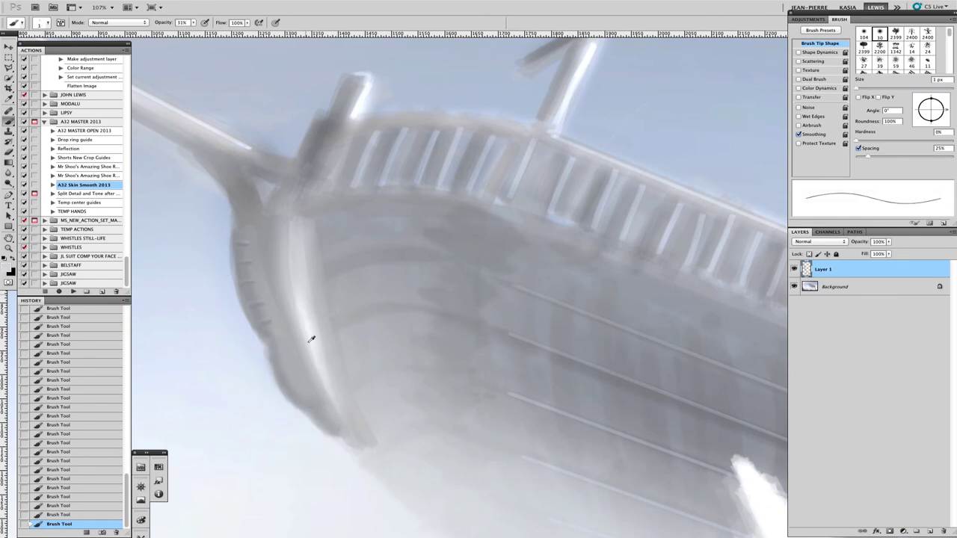
key("super+z")
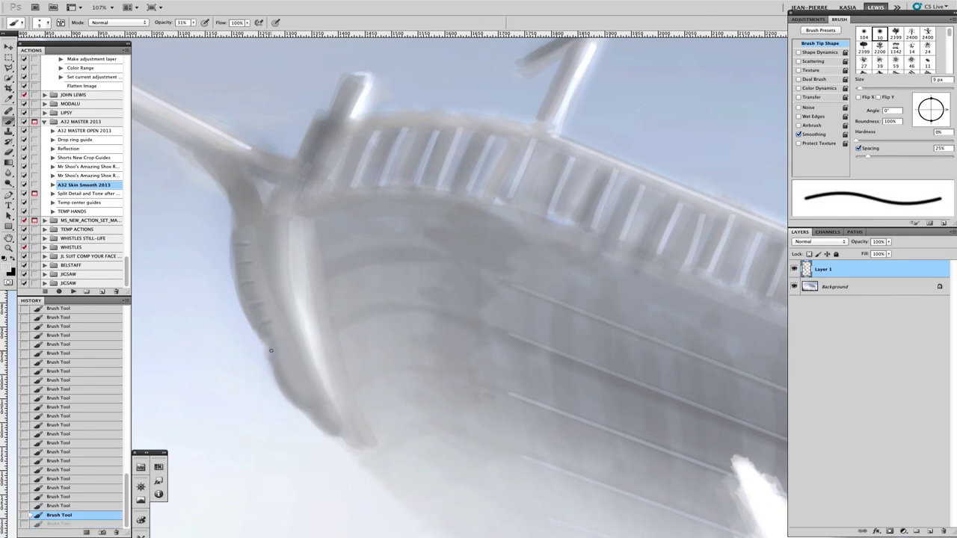
mouse_move(271, 350)
left_mouse_down()
mouse_move(290, 393)
mouse_move(341, 331)
mouse_move(343, 342)
left_mouse_up()
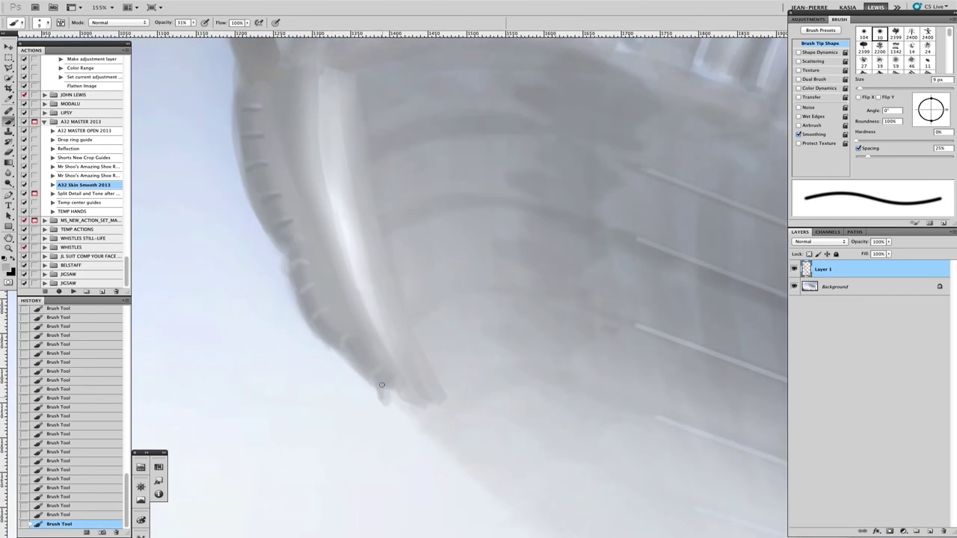
- Paint a narrow grey spike hanging from the foot of the bow's leading edge and refine its outline
key("bracketleft")
key("bracketleft")
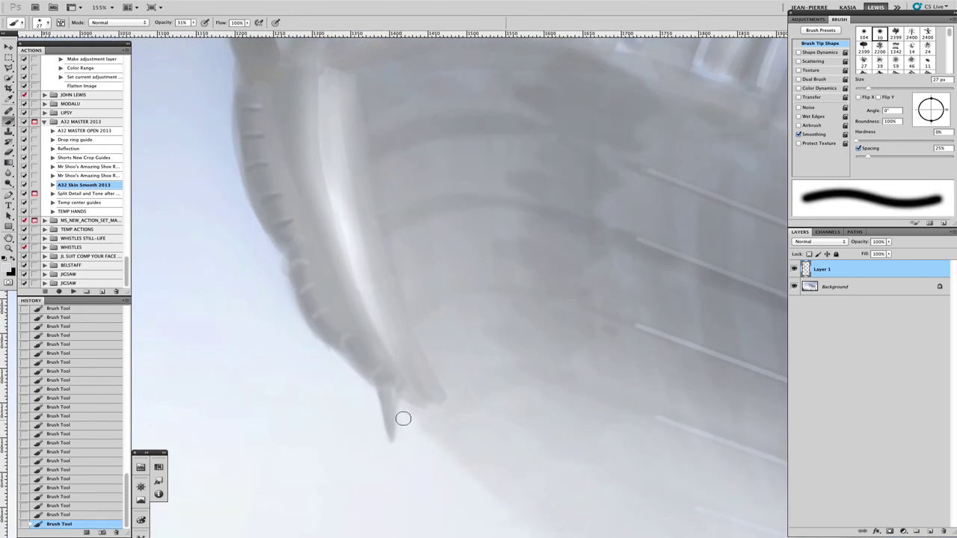
left_click_drag(381, 376, 391, 416)
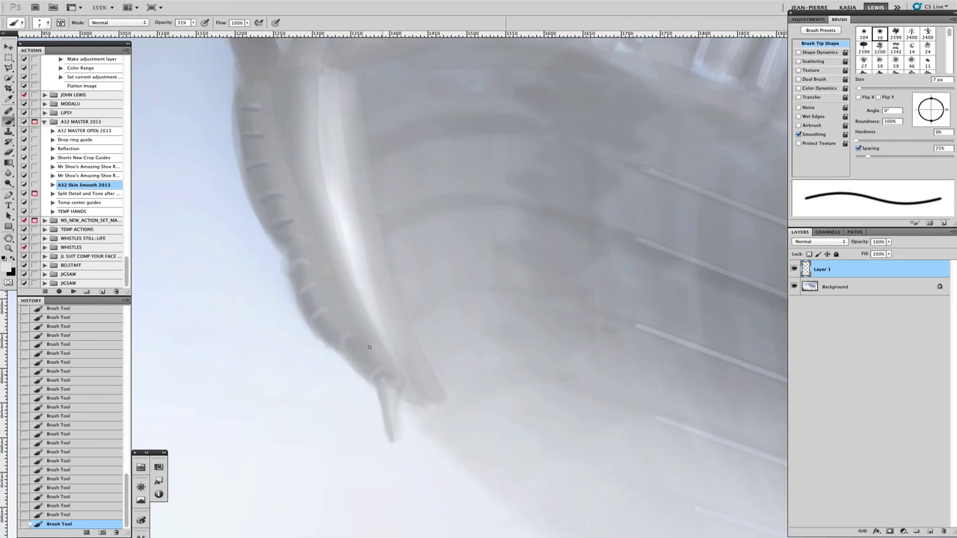
- Shade the strip between the bow's ticked edge and the white stem with sampled grey and an 18 px brush
key("ctrl+z")
key("bracketright")
key("bracketright")
key("bracketright")
key("bracketright")
key("ctrl+z")
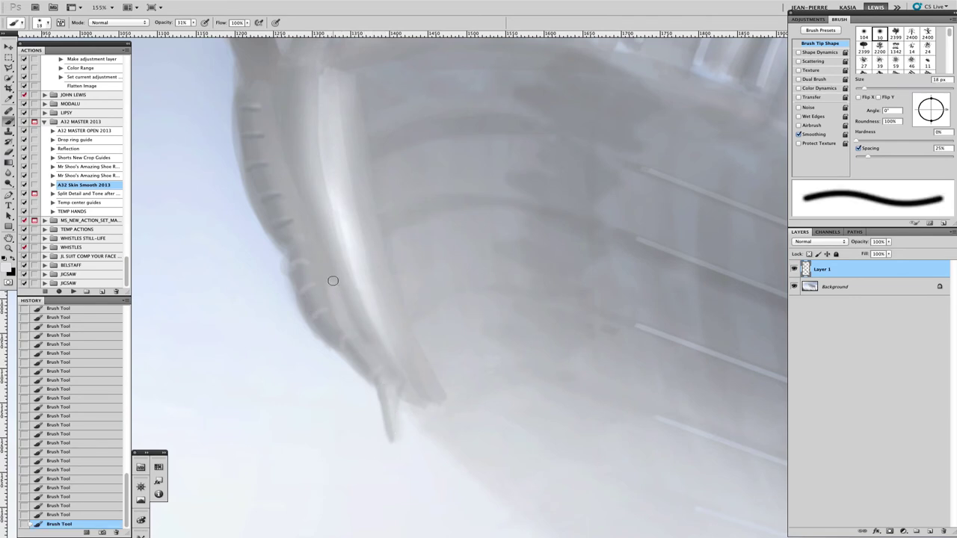
mouse_move(291, 192)
left_mouse_down()
mouse_move(274, 129)
mouse_move(342, 302)
mouse_move(290, 111)
mouse_move(314, 213)
mouse_move(364, 327)
mouse_move(304, 79)
mouse_move(320, 240)
left_mouse_up()
left_click(286, 112, "alt")
scroll(288, 158, "down", 5)
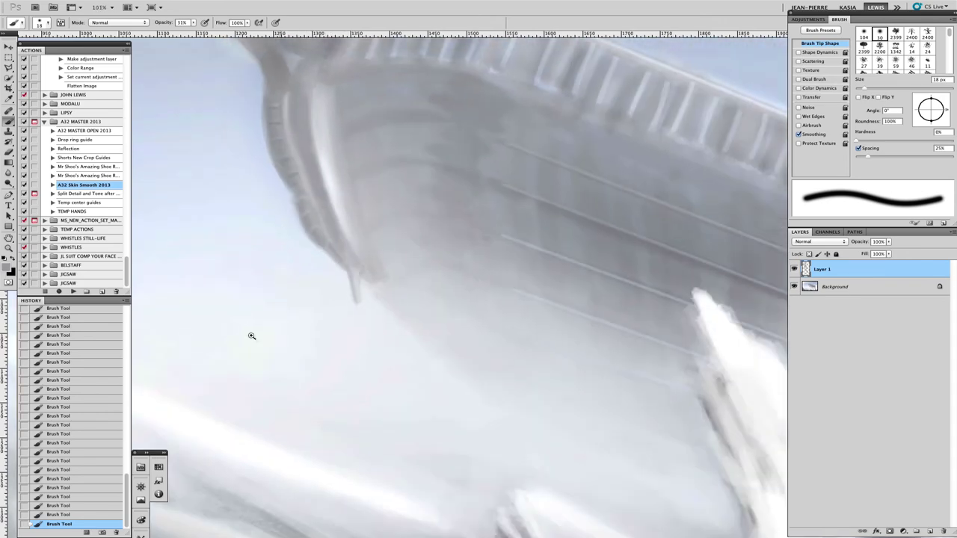
scroll(359, 75, "up", 5)
left_click_drag(267, 192, 304, 288)
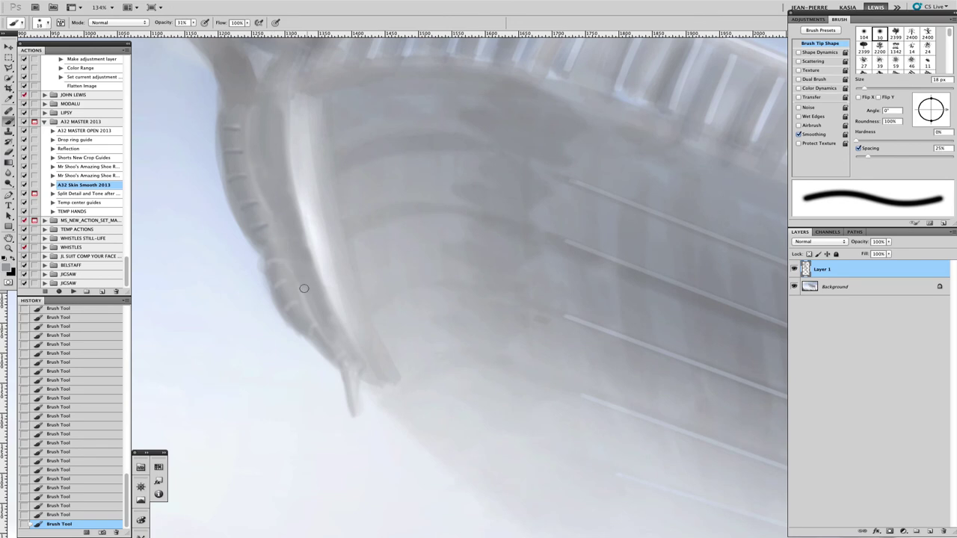
- Paint a crisp, notched white highlight along the outer edge of the bow's stem with a 7 px brush
key("bracketleft")
key("bracketleft")
key("bracketleft")
key("bracketleft")
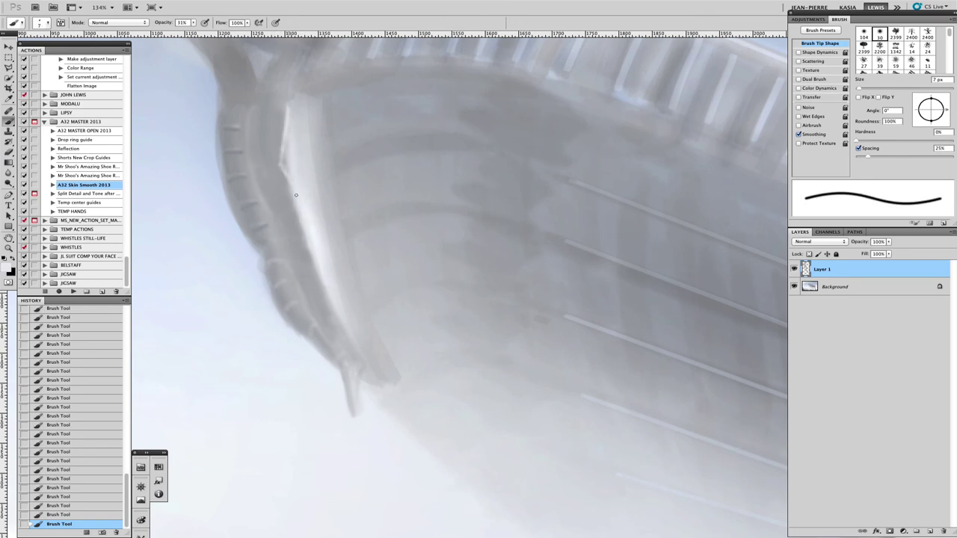
- Shade the hull side of the white stem down to its foot with soft grey strokes, enlarging the brush to 37 px
key("bracketright")
key("bracketright")
key("bracketright")
key("bracketright")
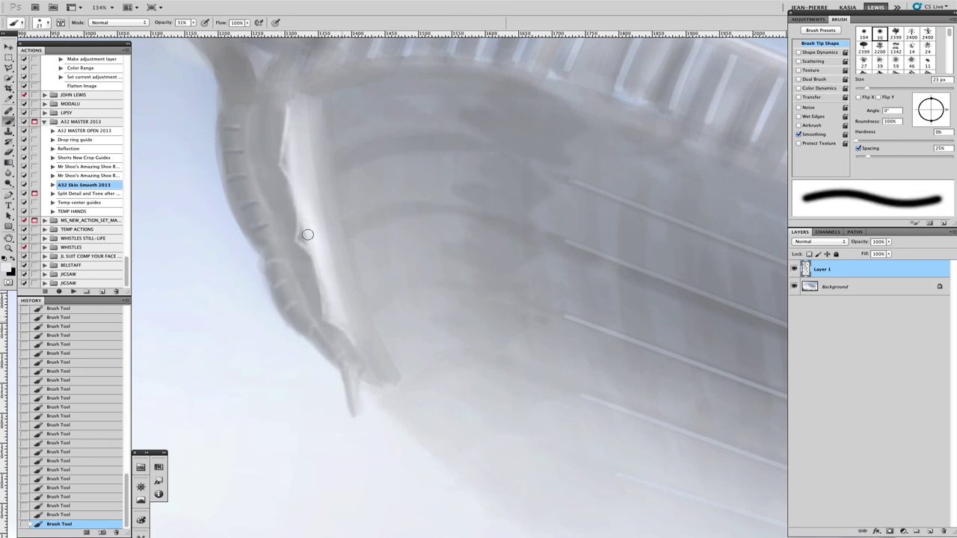
left_click_drag(307, 153, 357, 359)
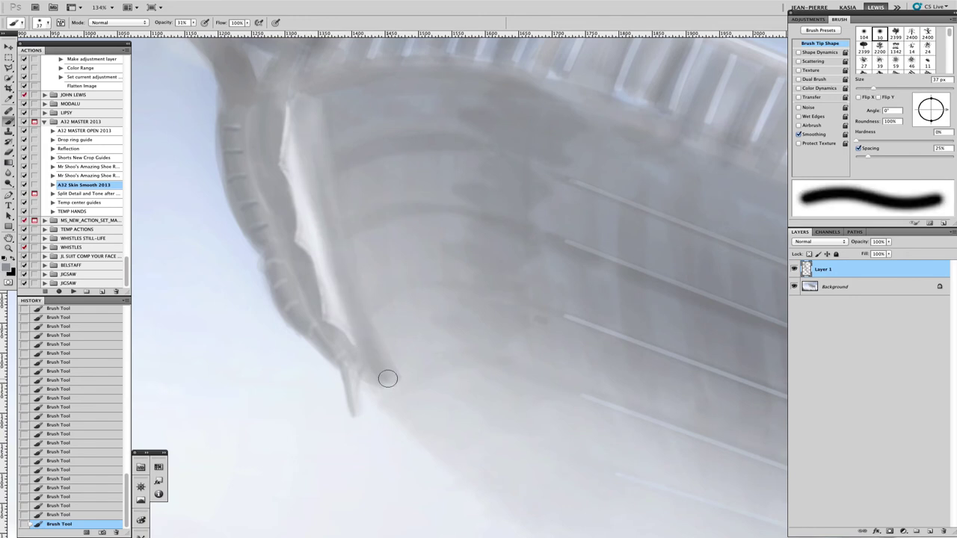
- Step back through the last three stem strokes and restore them to compare the shading
key("bracketleft")
key("bracketleft")
key("bracketleft")
key("bracketleft")
key("ctrl+alt+z")
key("ctrl+alt+z")
key("ctrl+alt+z")
key("ctrl+shift+z")
key("ctrl+shift+z")
key("ctrl+shift+z")
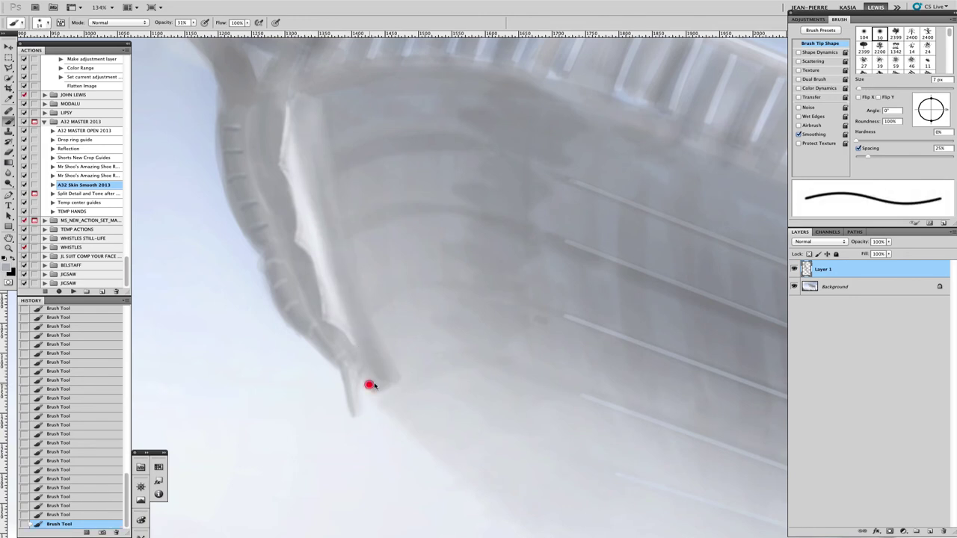
- Define the stem's foot and extend its pale highlight downward, using brush sizes from 14 to 26 px
key("bracketright")
key("bracketright")
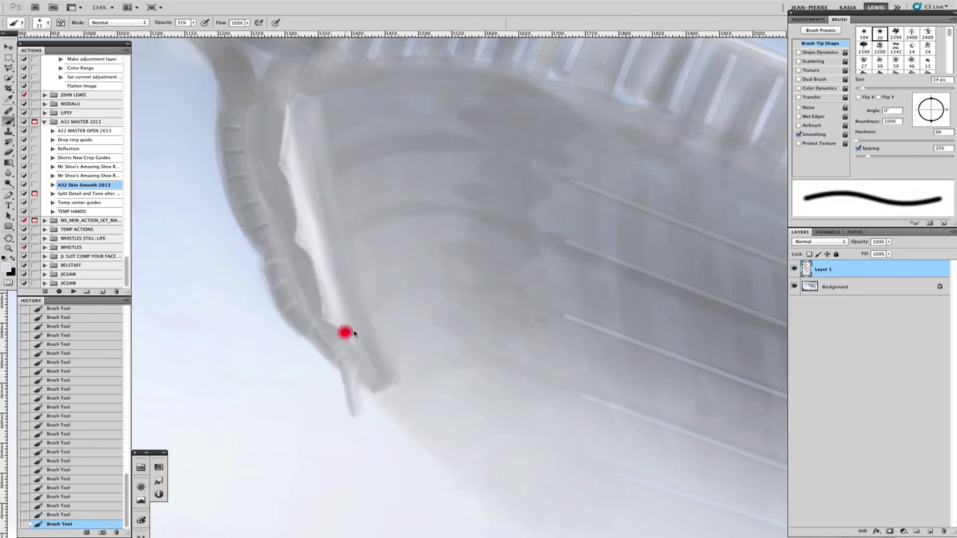
key("bracketright")
key("bracketright")
scroll(327, 318, "up", 3)
scroll(327, 317, "left", 1)
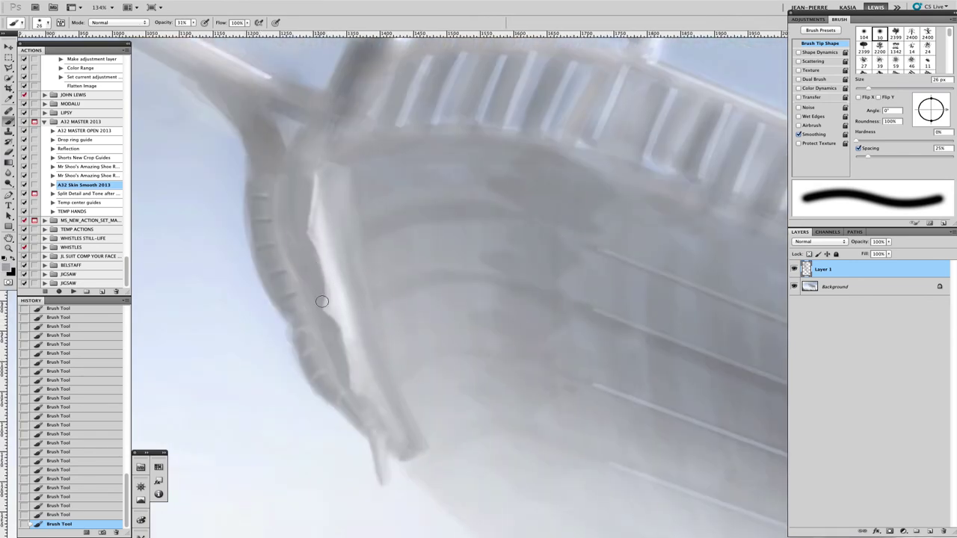
- Paint a dark shadow along the outer edge of the white stem with a 23 px brush
key("bracketleft")
mouse_move(304, 172)
left_mouse_down()
mouse_move(306, 252)
mouse_move(336, 374)
left_mouse_up()
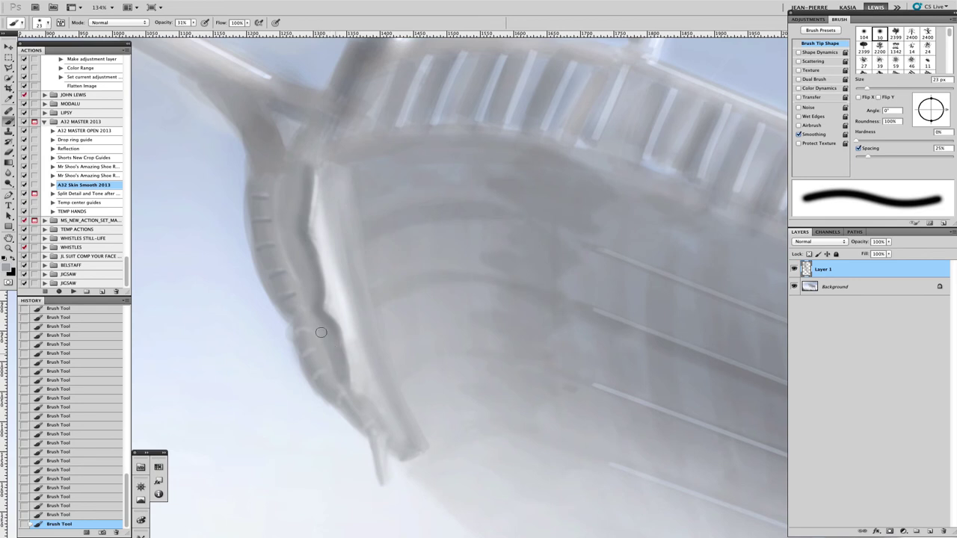
key("bracketright")
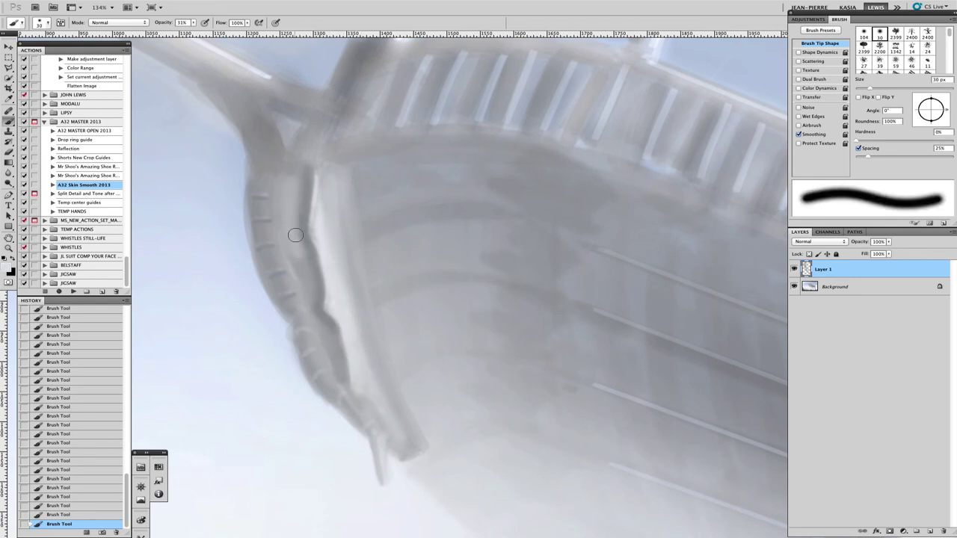
key("ctrl+z")
- Shade the front of the hull behind the stem with soft downward grey strokes, enlarging the brush to 115 px
mouse_move(296, 269)
left_mouse_down()
mouse_move(284, 215)
mouse_move(342, 367)
mouse_move(299, 193)
mouse_move(240, 360)
mouse_move(372, 133)
mouse_move(275, 247)
mouse_move(348, 367)
mouse_move(374, 328)
mouse_move(351, 299)
mouse_move(373, 207)
mouse_move(396, 237)
left_mouse_up()
key("bracketright")
key("bracketright")
key("bracketright")
key("bracketright")
key("bracketright")
key("bracketright")
key("bracketright")
key("bracketright")
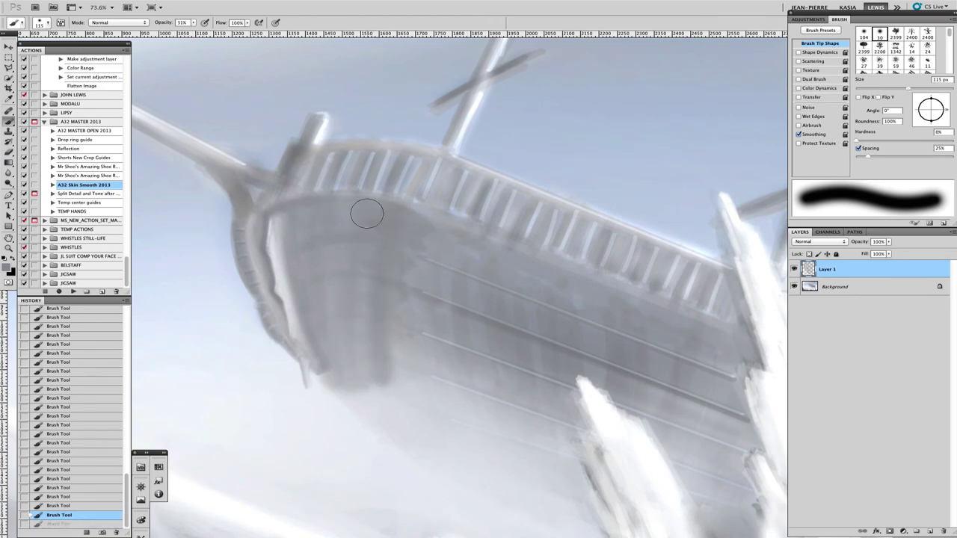
- Undo the excess hull streaks and rework the soft grey shading close to the stem
key("ctrl+z")
mouse_move(337, 210)
left_mouse_down()
mouse_move(321, 324)
mouse_move(348, 284)
left_mouse_up()
left_click_drag(280, 259, 319, 245)
key("ctrl+z")
- Paint curved dark plank lines across the front of the hull with a 21 px brush
key("bracketleft")
key("bracketleft")
key("bracketleft")
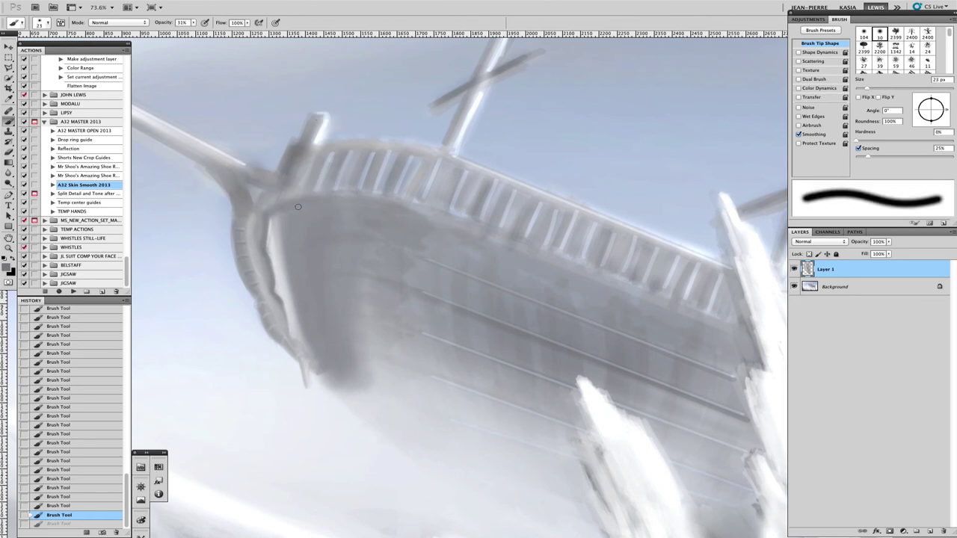
mouse_move(310, 243)
left_mouse_down()
mouse_move(339, 254)
mouse_move(290, 254)
mouse_move(309, 287)
mouse_move(357, 272)
left_mouse_up()
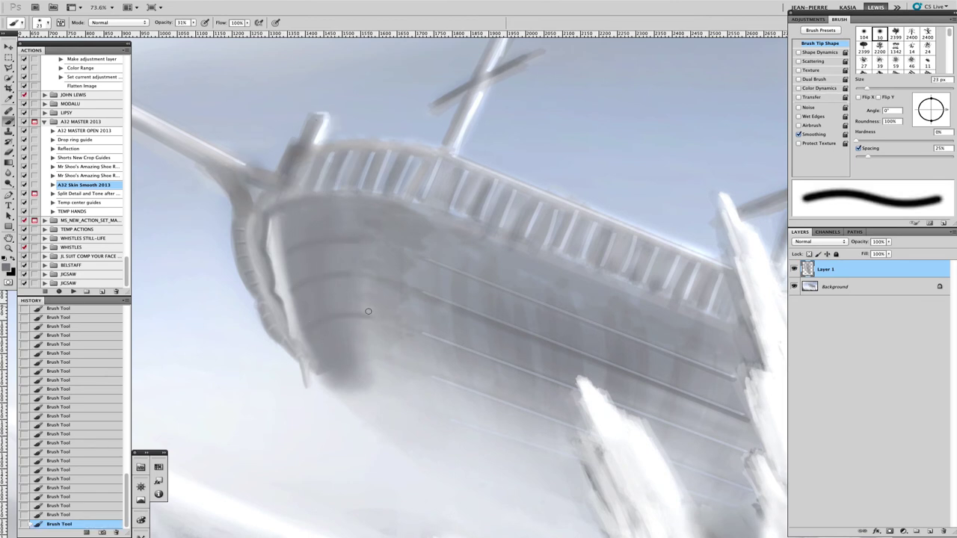
- Brush pale mist over the lower front of the hull with a 226 px brush
key("bracketright")
key("bracketright")
key("bracketright")
key("bracketright")
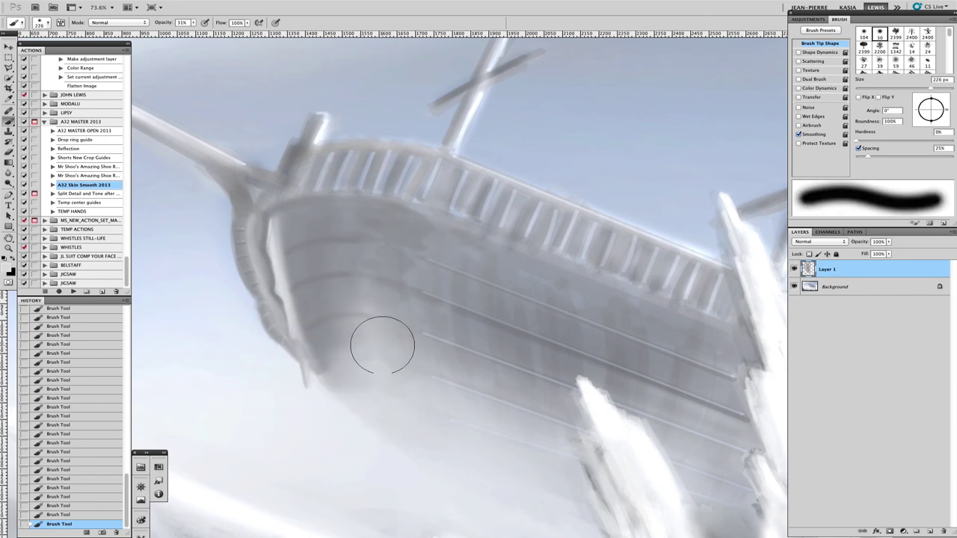
scroll(354, 305, "down", 5)
scroll(353, 305, "up", 6)
- Step back through the last three hull strokes and restore them to compare the mist effect
key("ctrl+alt+z")
key("ctrl+alt+z")
key("ctrl+alt+z")
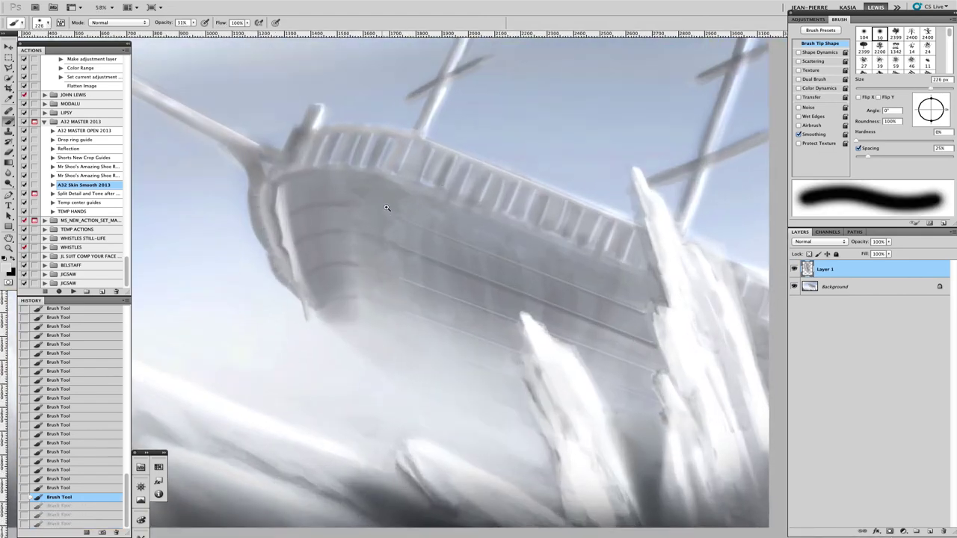
key("bracketleft")
key("bracketleft")
key("bracketleft")
key("bracketleft")
key("bracketleft")
key("bracketleft")
key("bracketleft")
key("bracketleft")
key("ctrl+shift+z")
key("ctrl+shift+z")
key("ctrl+shift+z")
- Paint thin light-grey highlights along the curved plank lines, joining them to the straight hull lines, with a 6 px brush
scroll(353, 272, "up", 4)
key("bracketright")
key("bracketright")
key("bracketright")
key("bracketright")
key("bracketright")
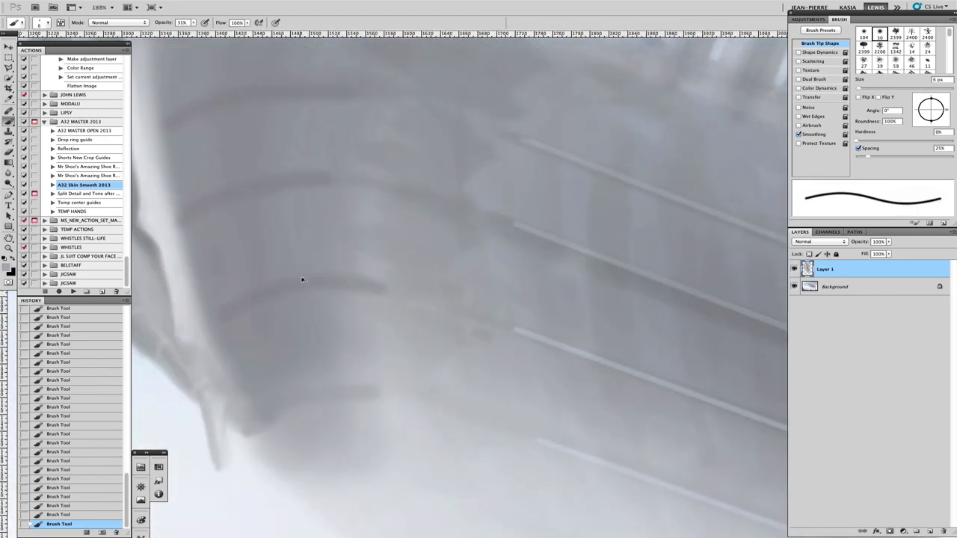
left_click_drag(322, 176, 279, 286)
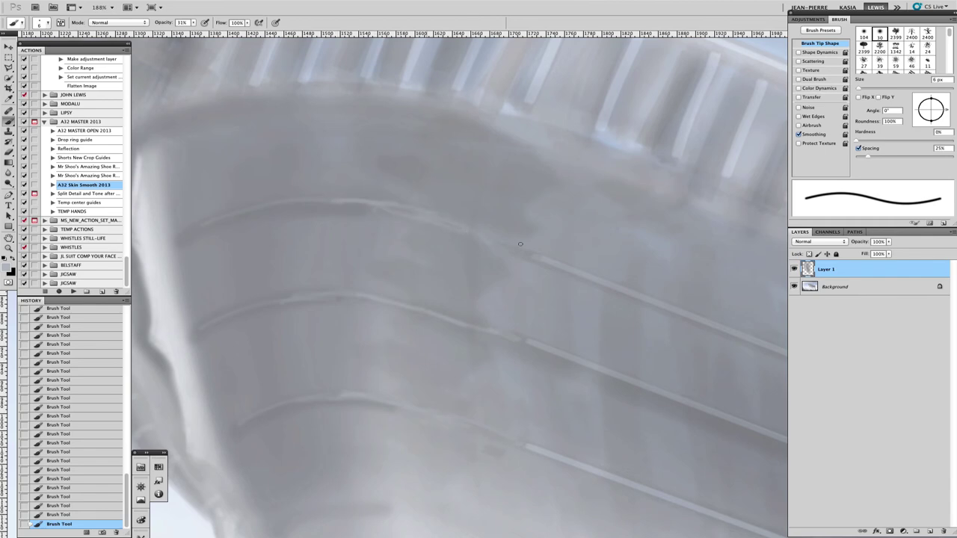
- Undo the last stroke and paint a soft vertical light streak down the front of the hull with a 54 px brush
scroll(481, 209, "down", 5)
scroll(441, 221, "up", 3)
key("bracketright")
key("bracketright")
key("bracketright")
key("bracketright")
key("bracketright")
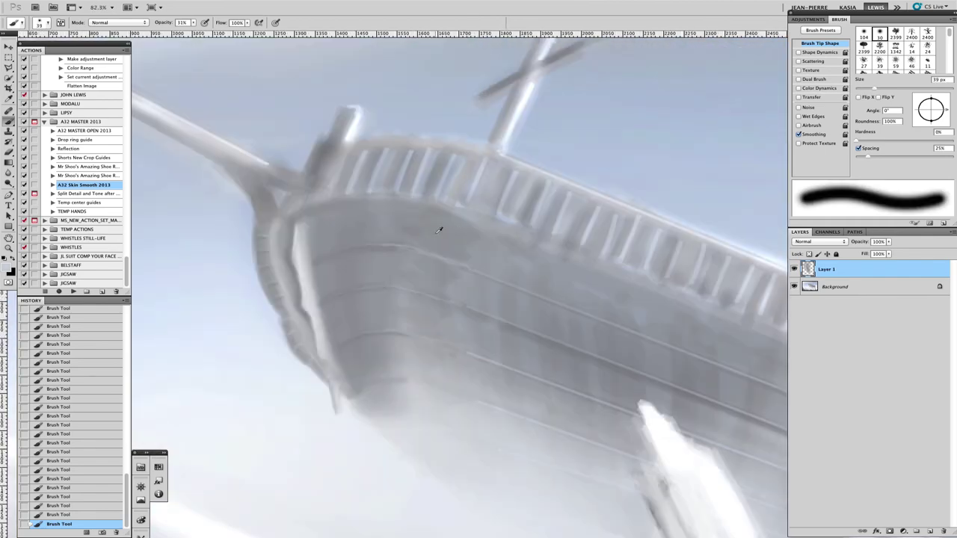
key("ctrl+z")
left_click_drag(430, 215, 446, 359)
scroll(447, 359, "down", 4)
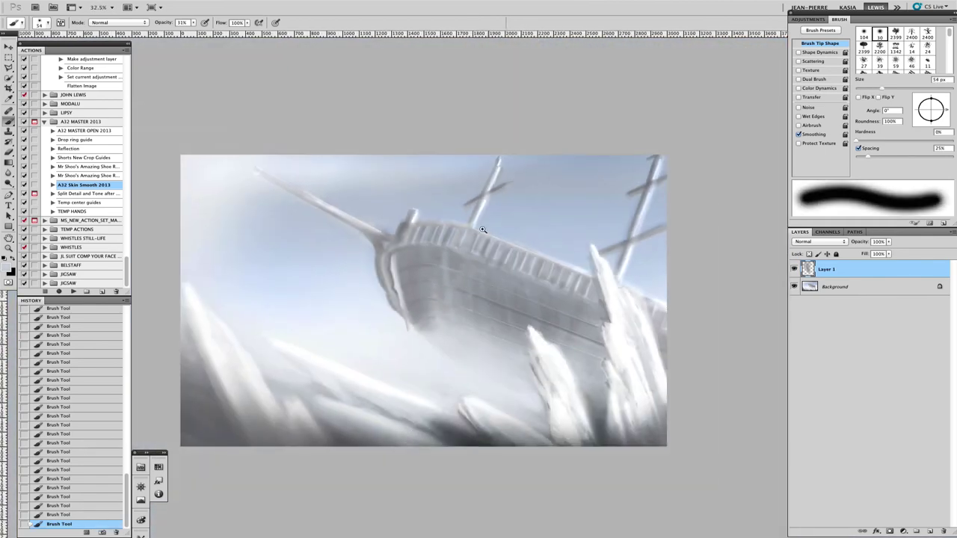
- Darken the hull along the edge of the pale stem highlight with a 24 px brush
scroll(296, 269, "up", 3)
scroll(295, 268, "up", 3)
key("bracketleft")
key("bracketleft")
key("bracketleft")
key("bracketleft")
key("bracketright")
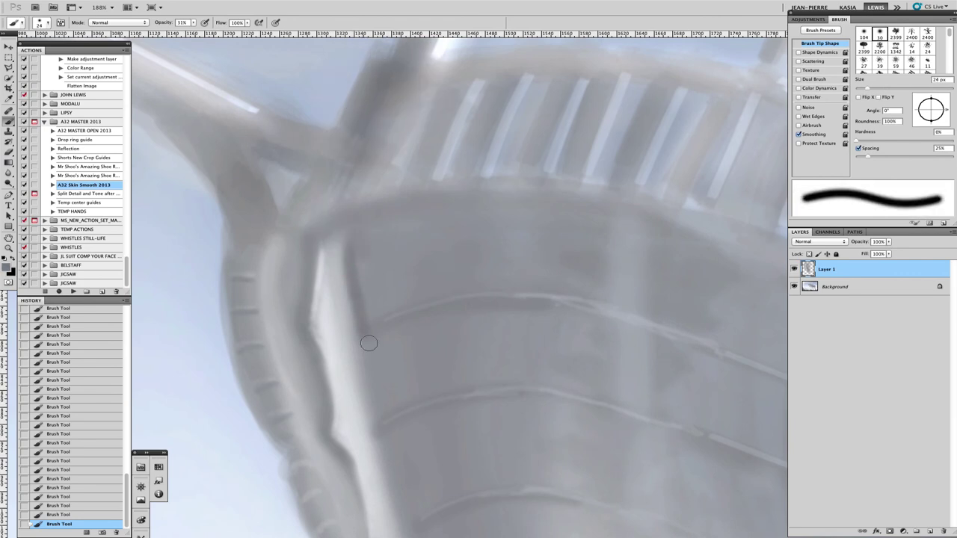
- Shade the lower front of the hull beside the stem in soft dark grey, enlarging the brush from 84 to 121 px
scroll(378, 426, "down", 3)
key("bracketright")
key("bracketright")
key("bracketright")
key("bracketright")
key("bracketright")
key("bracketright")
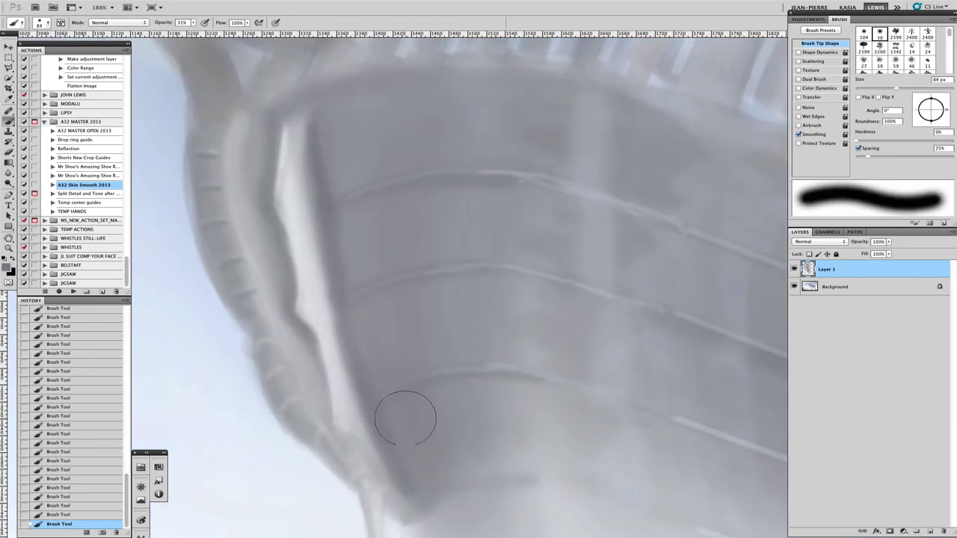
key("bracketright")
key("bracketright")
key("bracketright")
key("bracketright")
scroll(406, 235, "down", 1)
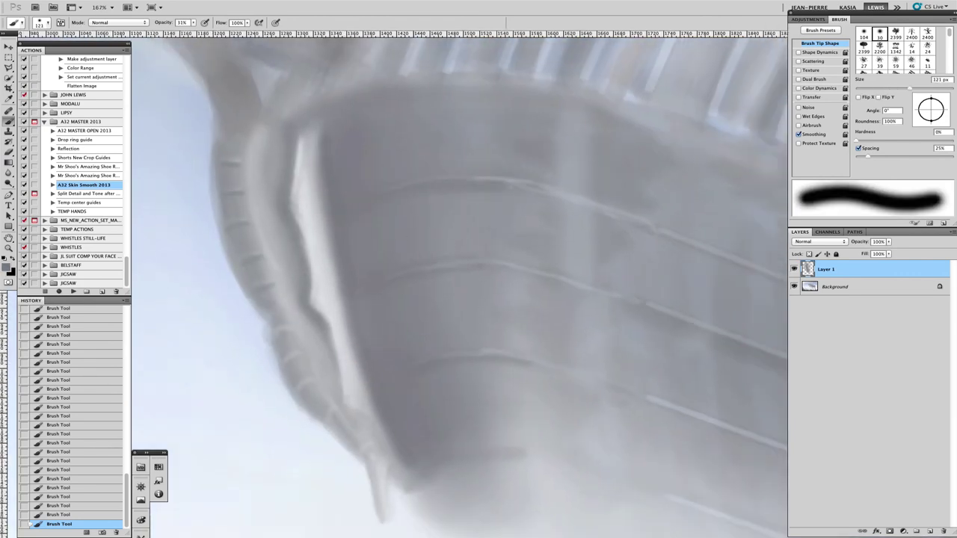
- Undo two strokes and darken the lower outer edge of the bow's stem with a brush of about 22 px
key("bracketleft")
key("bracketleft")
key("bracketleft")
key("bracketleft")
key("bracketleft")
key("bracketleft")
key("bracketleft")
key("bracketleft")
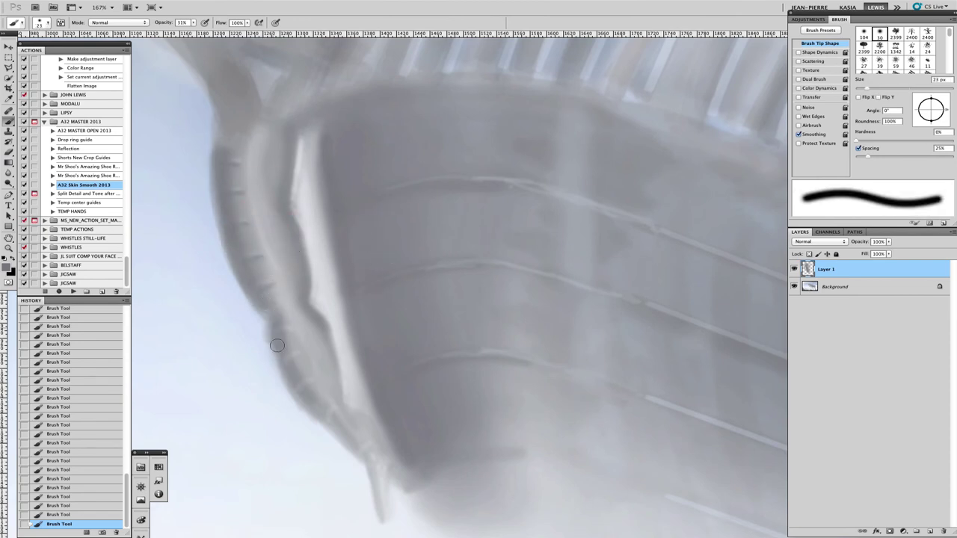
key("ctrl+alt+z")
key("ctrl+alt+z")
left_click_drag(273, 322, 351, 445)
scroll(257, 359, "down", 2)
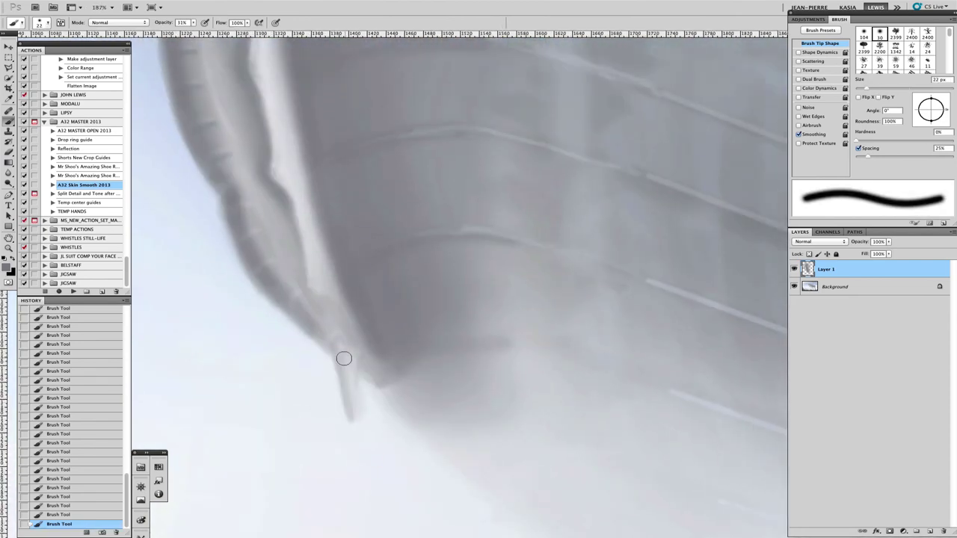
- Outline the stem's pointed lower tip with a thin dark line using an 11 px brush
scroll(341, 356, "up", 3)
key("bracketleft")
key("bracketleft")
key("bracketleft")
- Brush pale mist over the stem's tip and the lower bow with 86 px and 411 px brushes
key("bracketright")
key("bracketright")
key("bracketright")
key("bracketright")
key("bracketright")
key("bracketright")
key("bracketright")
key("bracketright")
key("bracketright")
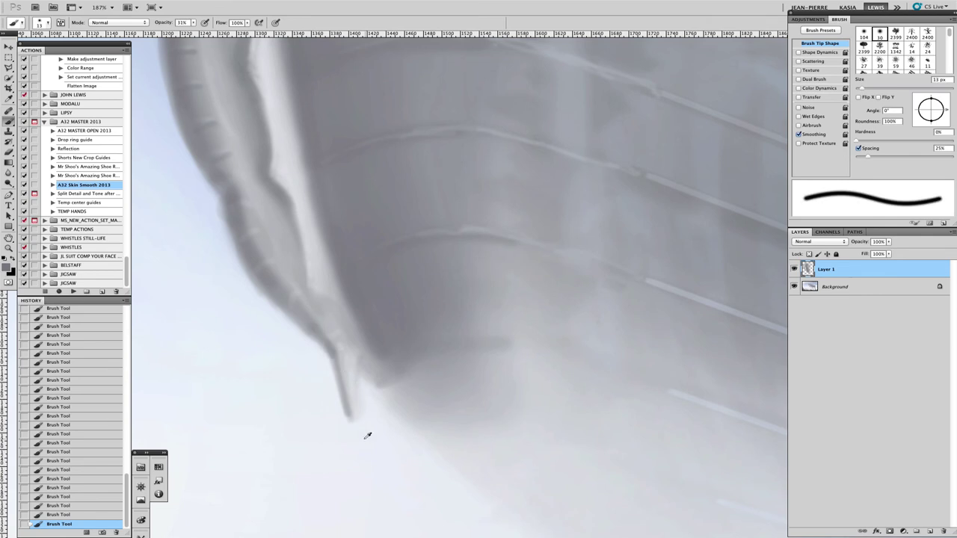
scroll(370, 396, "down", 2)
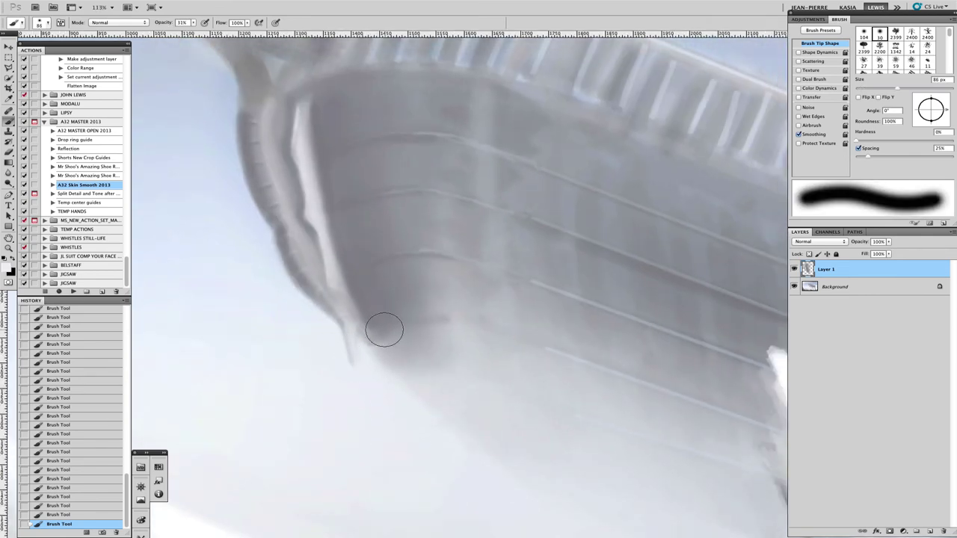
mouse_move(402, 352)
left_mouse_down()
mouse_move(464, 384)
mouse_move(442, 356)
left_mouse_up()
left_click_drag(399, 316, 489, 338)
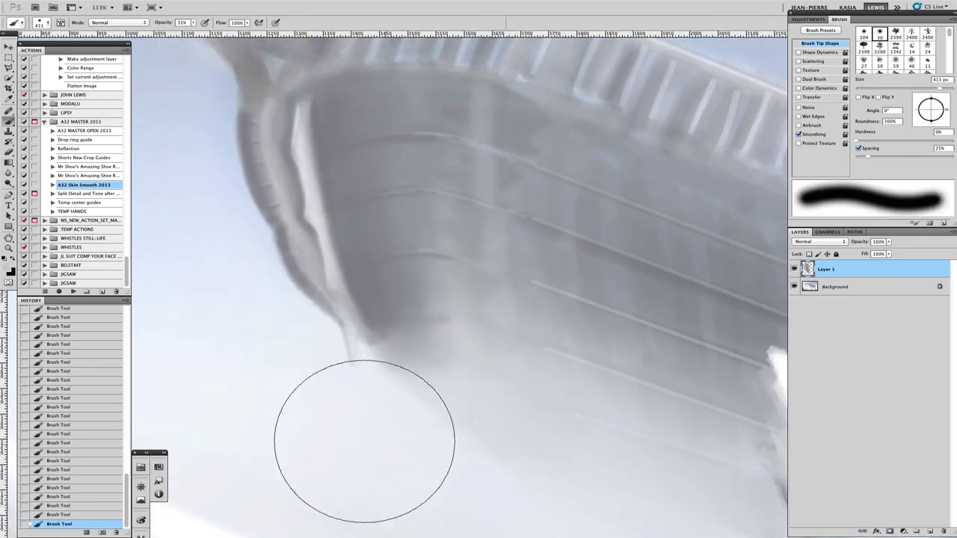
mouse_move(364, 441)
left_mouse_down()
mouse_move(389, 397)
mouse_move(436, 378)
mouse_move(356, 299)
mouse_move(319, 389)
mouse_move(295, 390)
mouse_move(390, 262)
left_mouse_up()
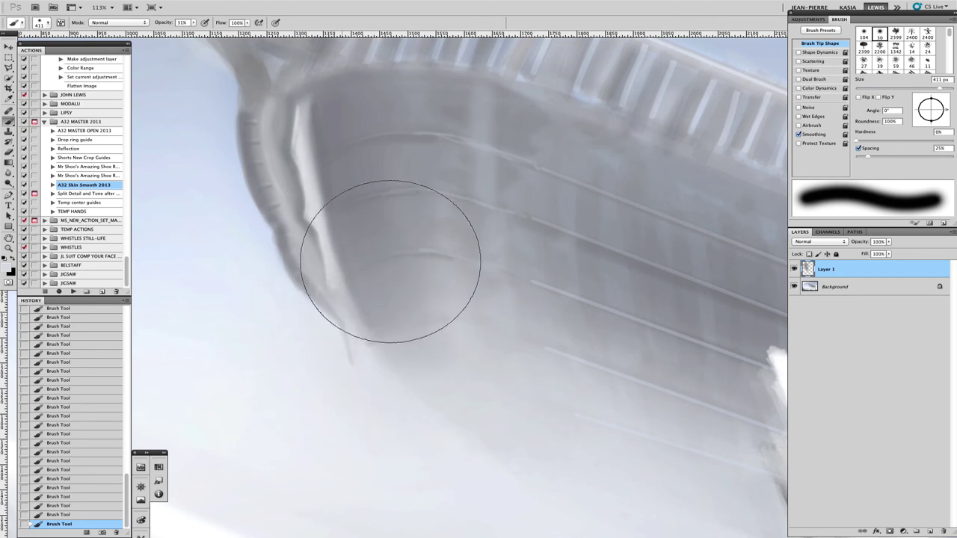
scroll(341, 292, "down", 5)
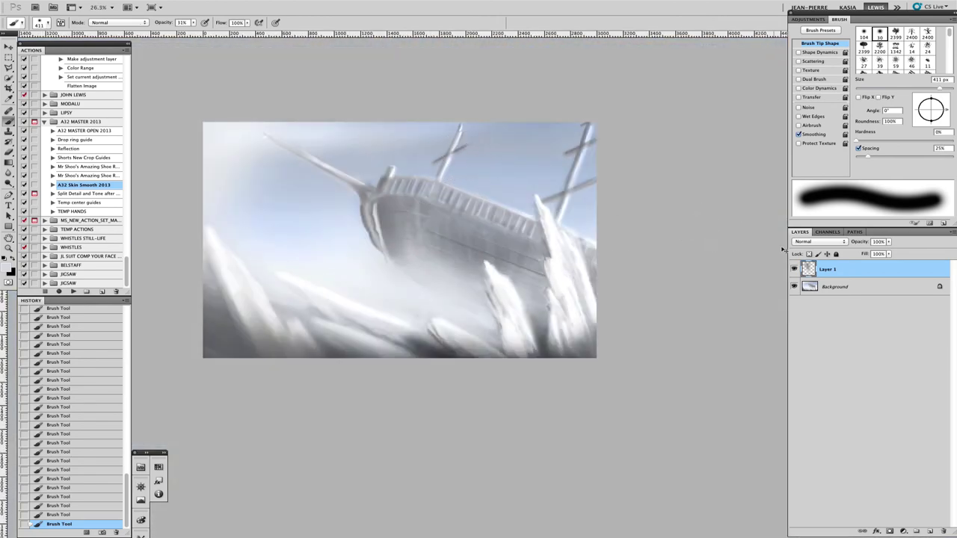
scroll(404, 152, "up", 3)
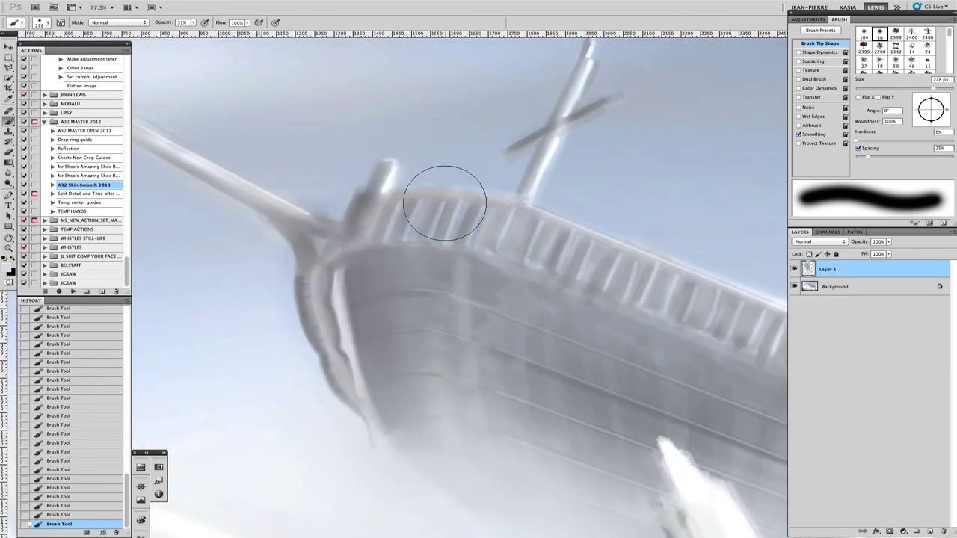
left_click_drag(518, 213, 430, 205)
scroll(526, 190, "up", 3)
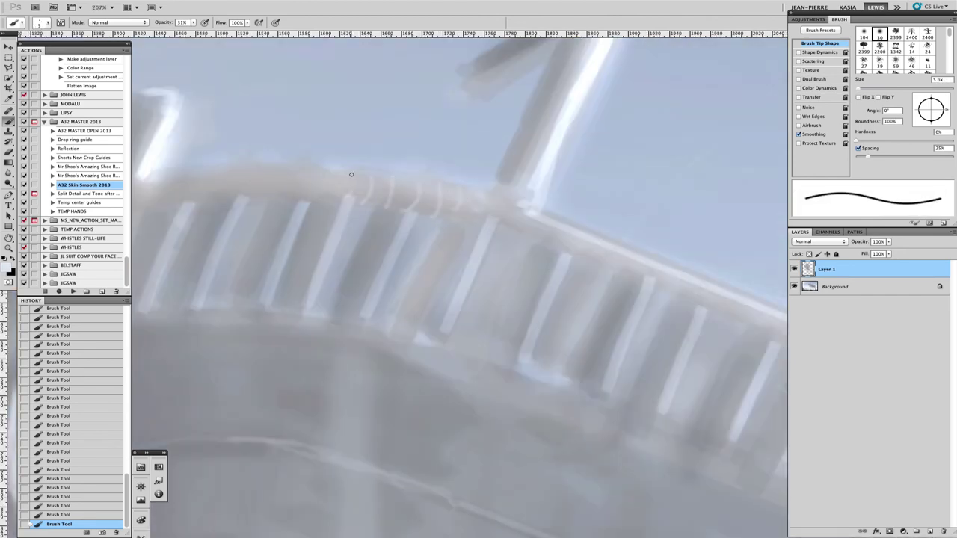
key("ctrl+alt+z")
key("ctrl+alt+z")
key("ctrl+alt+z")
key("ctrl+alt+z")
key("ctrl+alt+z")
key("ctrl+alt+z")
key("ctrl+alt+z")
key("ctrl+alt+z")
key("ctrl+alt+z")
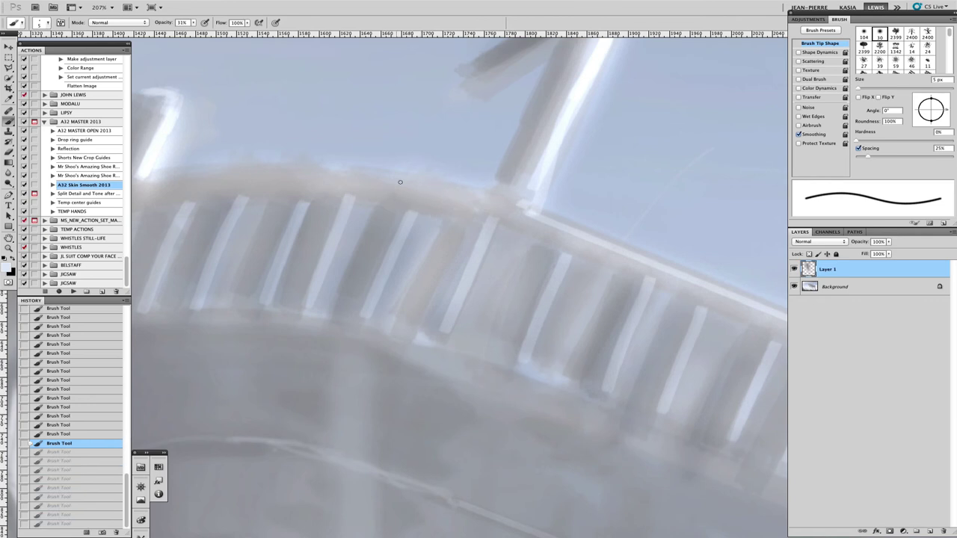
- Paint light rope coils around the bow's top rail and a straight strand hanging over the hull with a 5 px brush
left_click(399, 182)
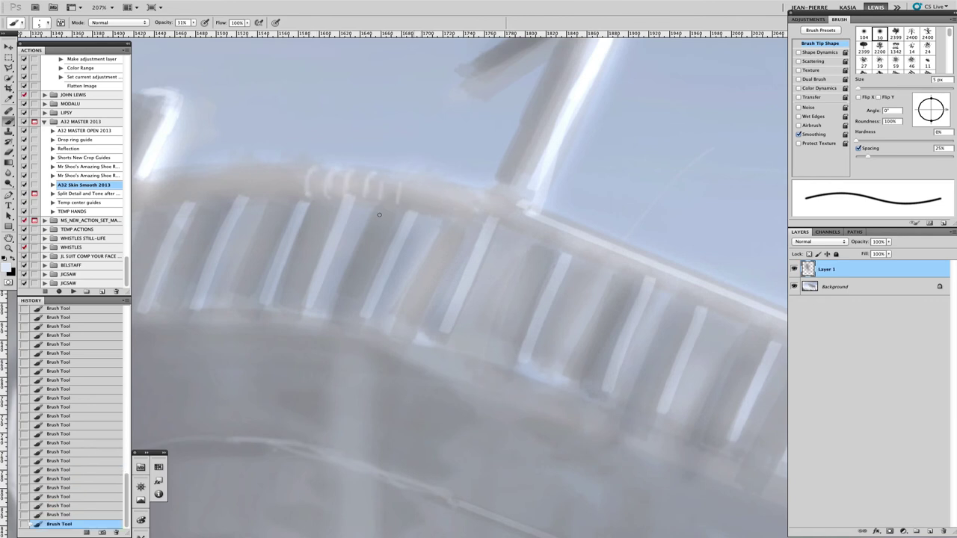
left_click_drag(376, 219, 320, 416)
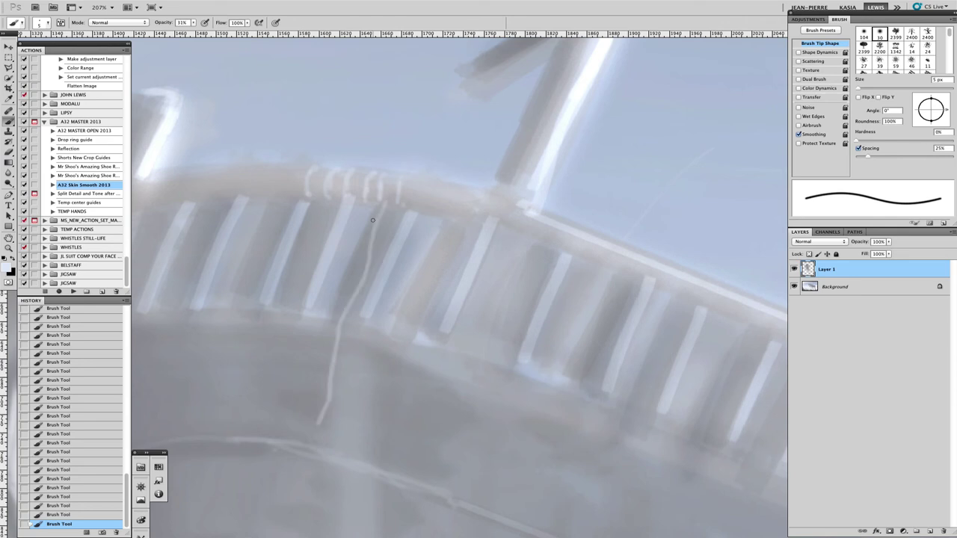
key("ctrl+alt+z")
left_click(380, 204)
left_click(389, 430, "shift")
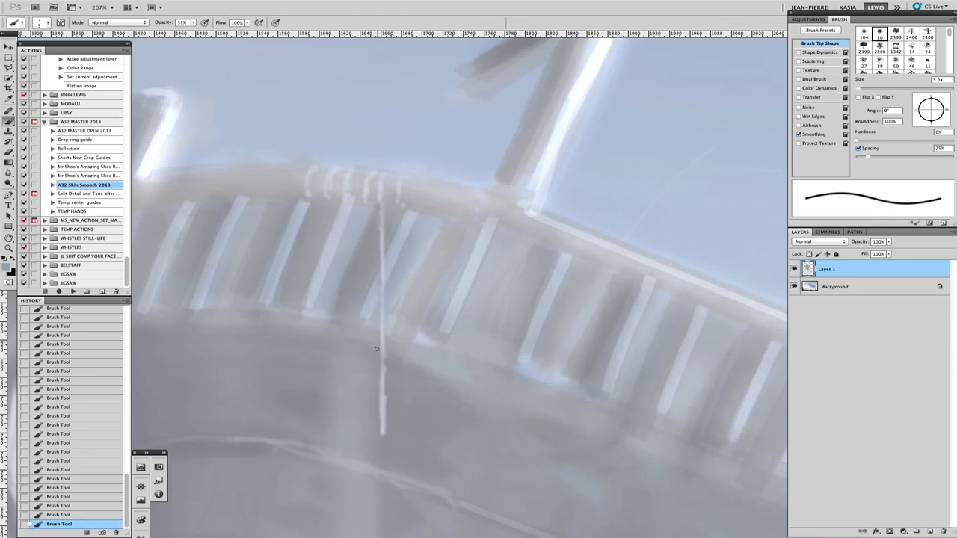
- Strengthen the rope coils with light and grey strokes and paint a second, longer strand hanging beside the first
mouse_move(385, 277)
left_mouse_down()
mouse_move(305, 274)
mouse_move(376, 183)
left_mouse_up()
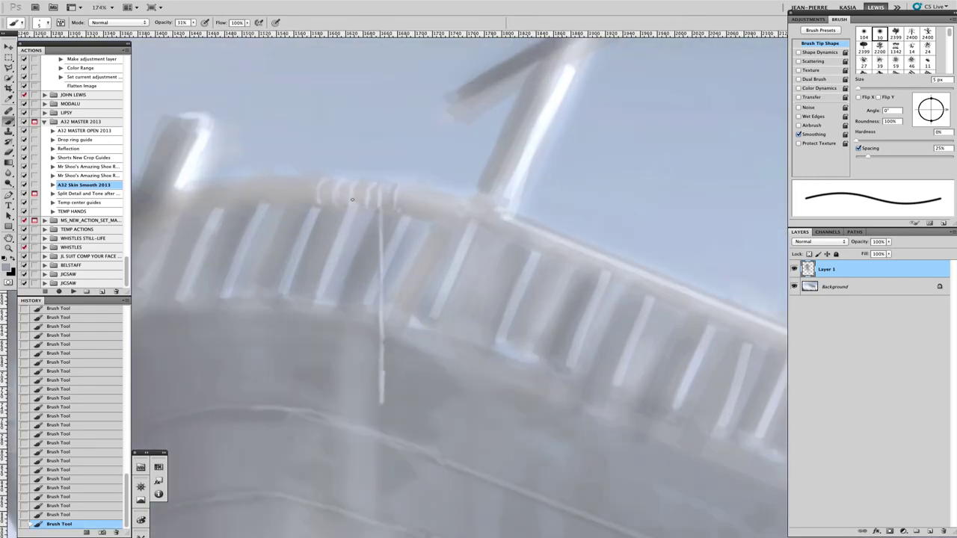
left_click_drag(428, 266, 359, 214)
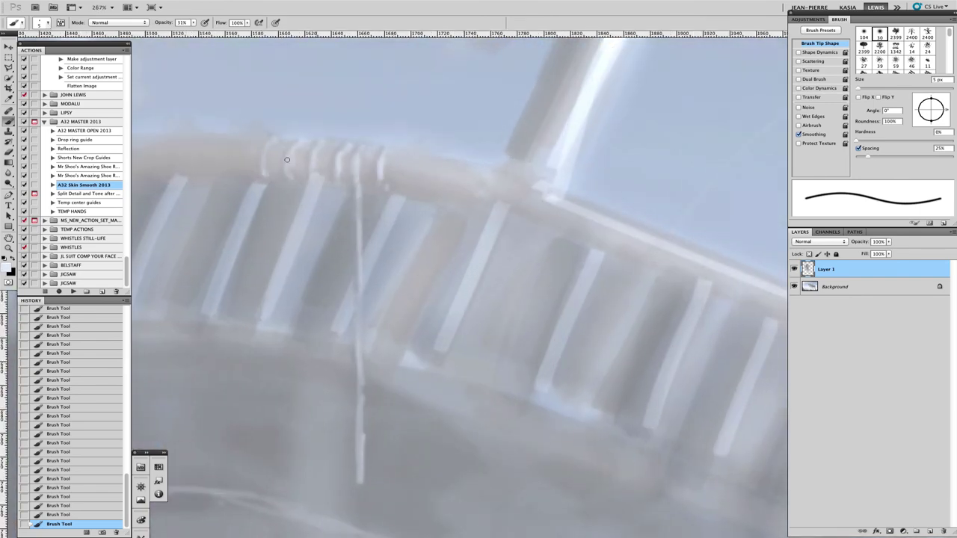
scroll(359, 375, "down", 3)
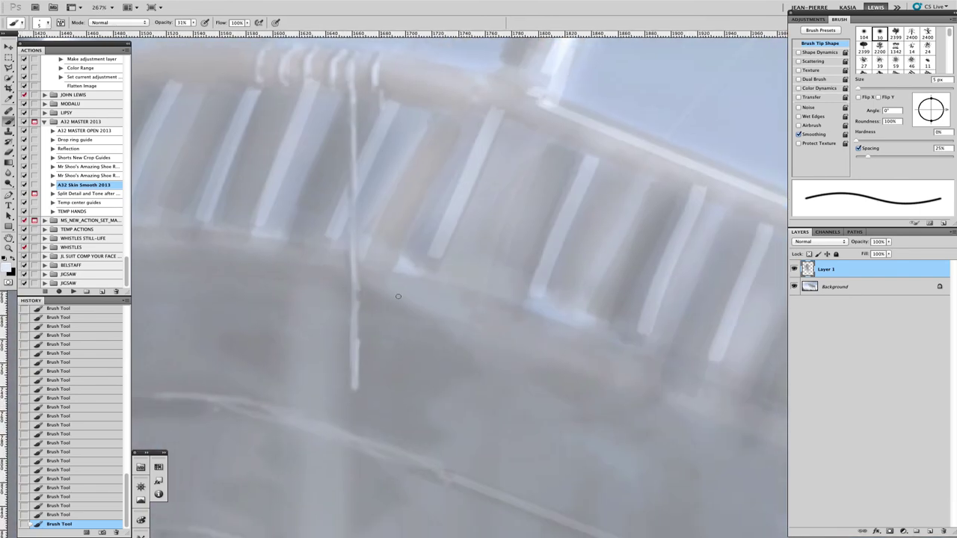
left_click(393, 452, "shift")
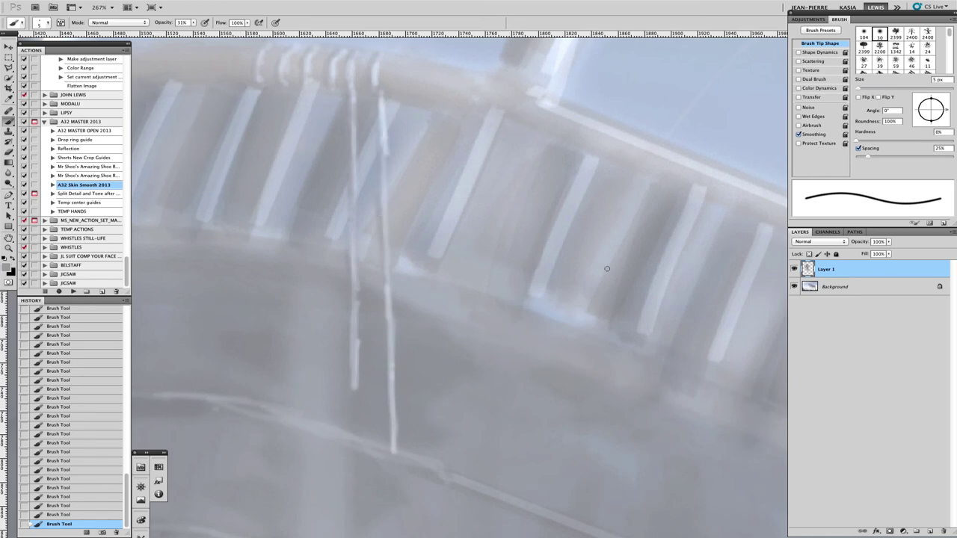
- Shade between the rope coils and along the hanging strands in dark grey with a 5 px brush, then enlarge it to 25 px
key("h")
mouse_move(405, 319)
left_mouse_down()
mouse_move(288, 239)
mouse_move(406, 369)
left_mouse_up()
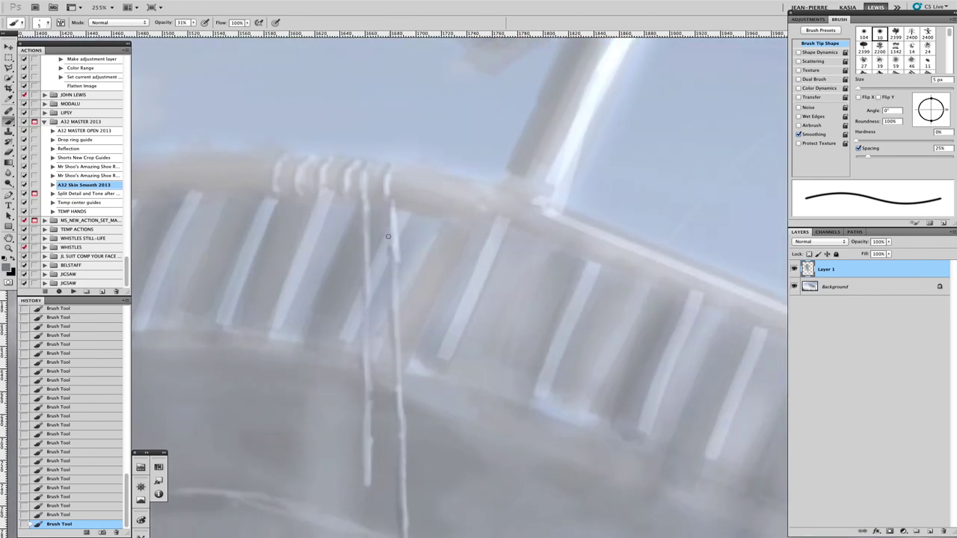
left_click_drag(337, 192, 389, 235)
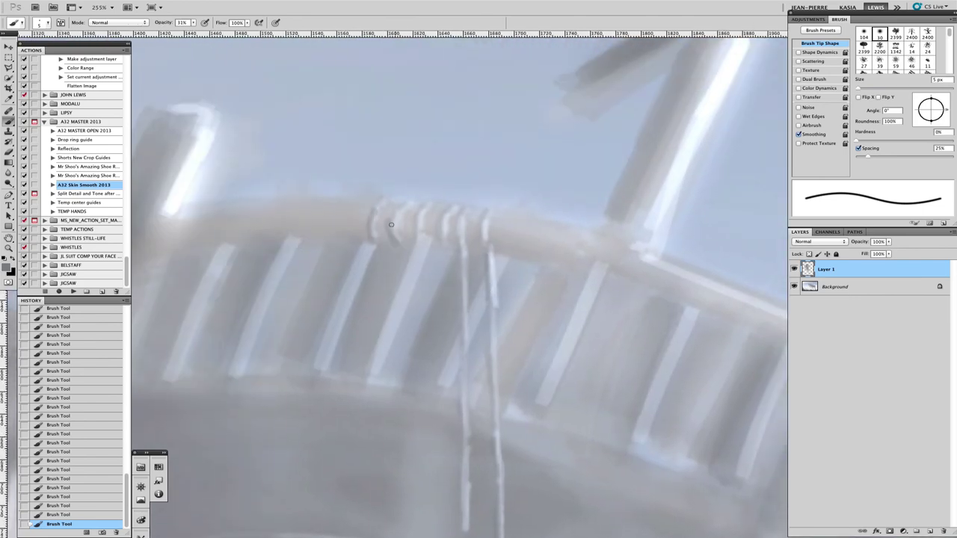
key("bracketright")
key("bracketright")
key("bracketright")
key("bracketright")
key("bracketright")
key("bracketright")
key("bracketright")
key("bracketright")
key("bracketleft")
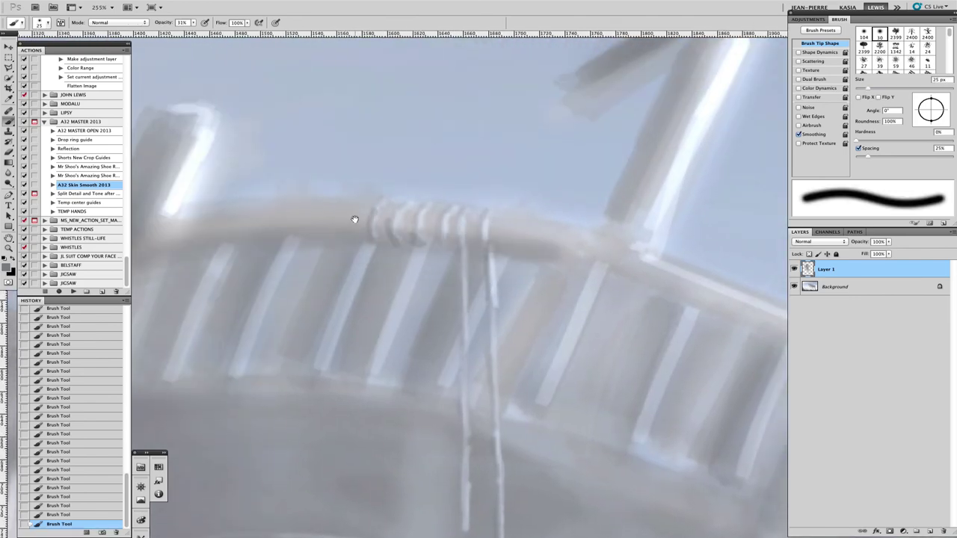
- Paint dark grain strokes on the bow post and the timbers below it with a 6 px brush
key("h")
left_click_drag(354, 219, 377, 215)
key("bracketleft")
key("bracketleft")
key("bracketleft")
key("bracketleft")
key("bracketleft")
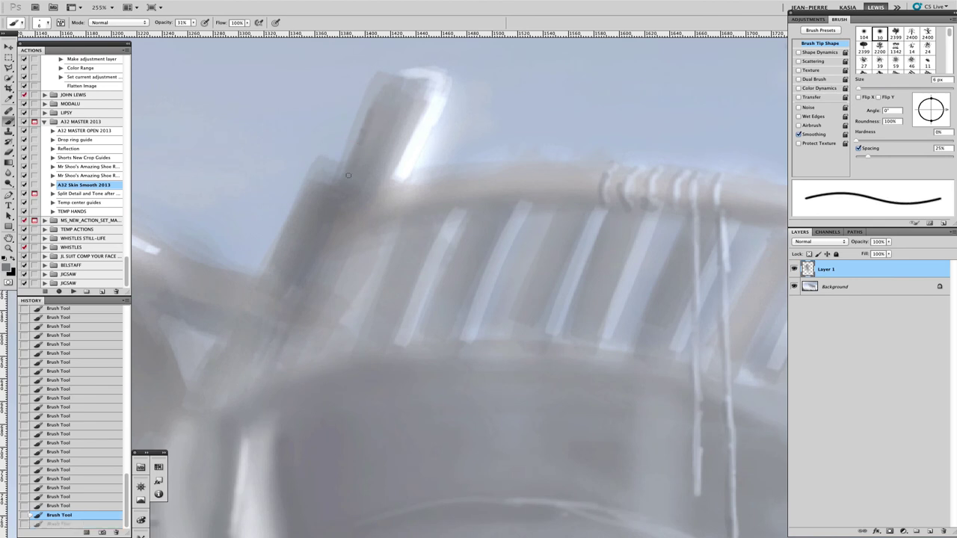
mouse_move(377, 89)
left_mouse_down()
mouse_move(353, 153)
mouse_move(369, 147)
left_mouse_up()
left_click_drag(317, 181, 268, 272)
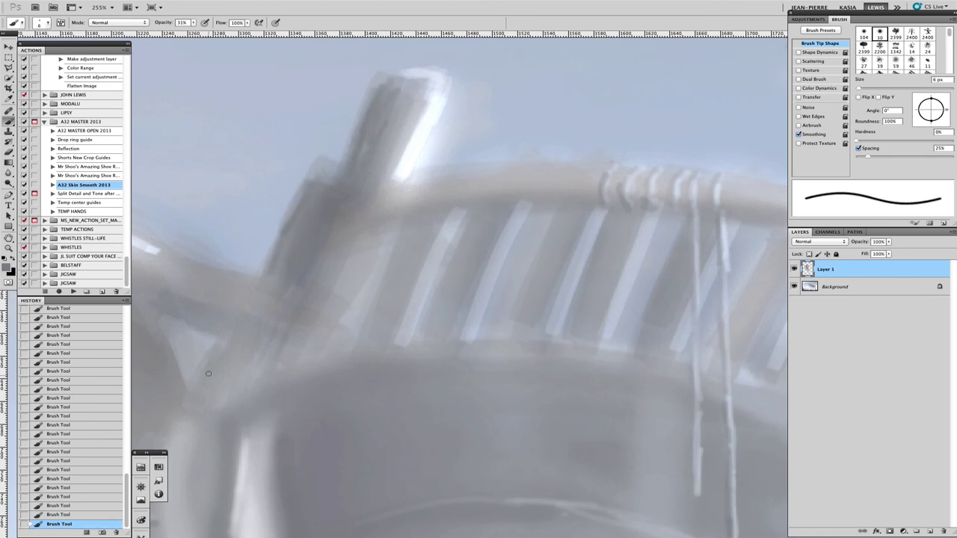
left_click_drag(208, 373, 335, 231)
- Paint dark shadow lines beside the railing bars nearest the bow post
left_click_drag(531, 79, 486, 191)
left_click_drag(595, 70, 557, 187)
left_click_drag(682, 68, 646, 154)
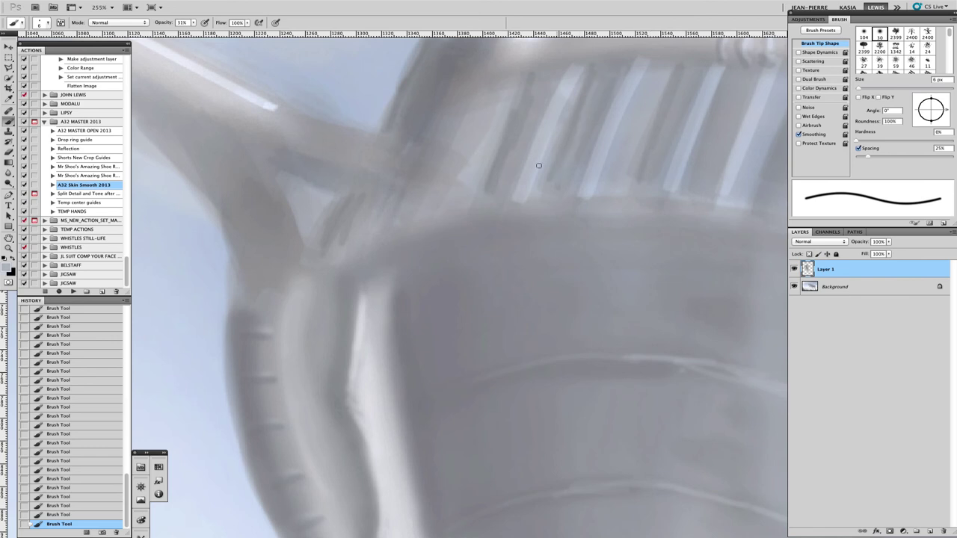
- Paint thin white highlights along the bow railing's bars with a 6 px brush, undoing the unwanted strokes
left_click_drag(348, 124, 349, 228)
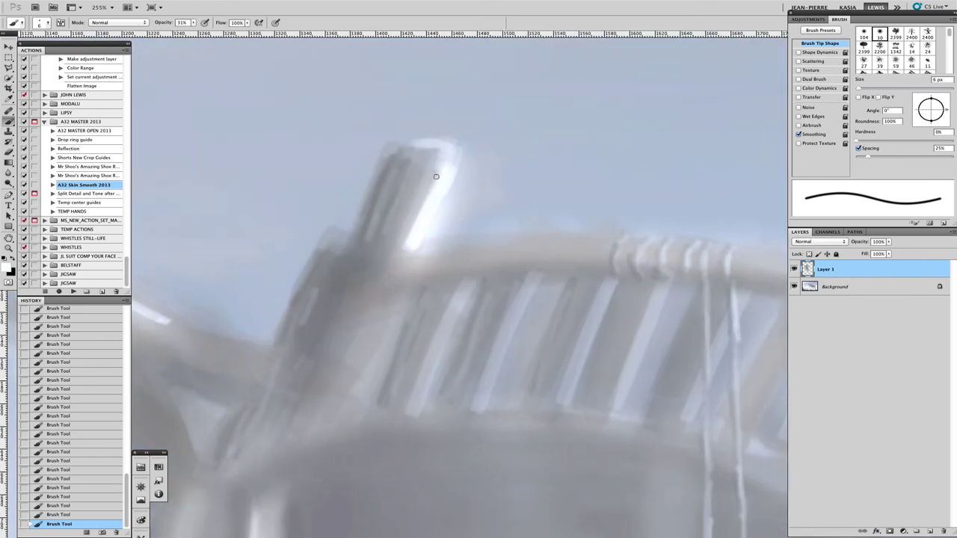
left_click_drag(380, 322, 344, 406)
scroll(359, 349, "down", 3)
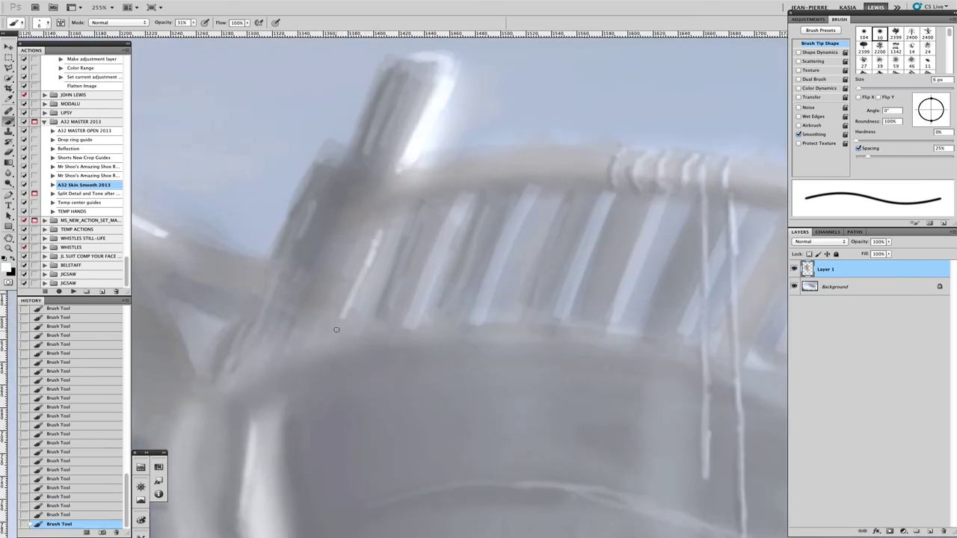
scroll(523, 341, "right", 5)
key("ctrl+z")
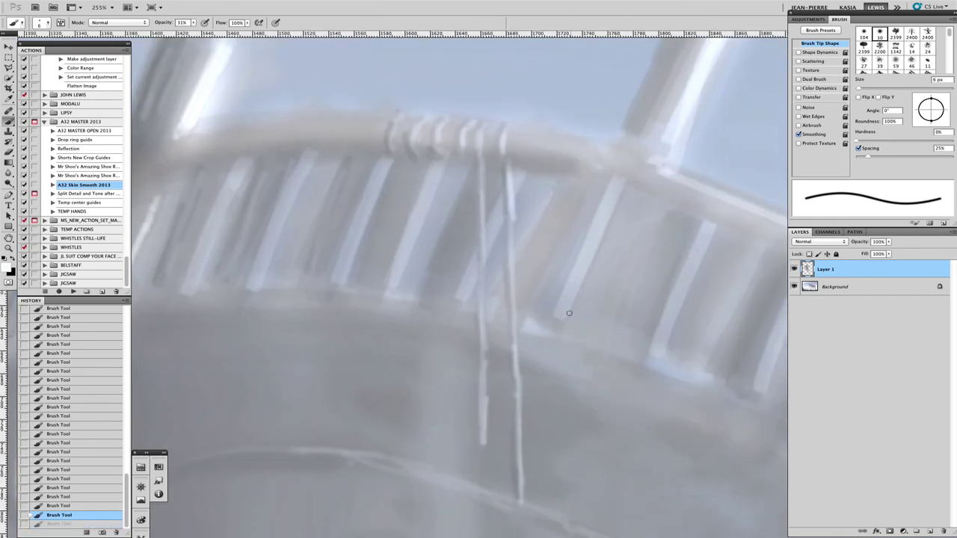
left_click_drag(569, 314, 617, 193)
scroll(513, 214, "right", 2)
scroll(489, 234, "down", 5)
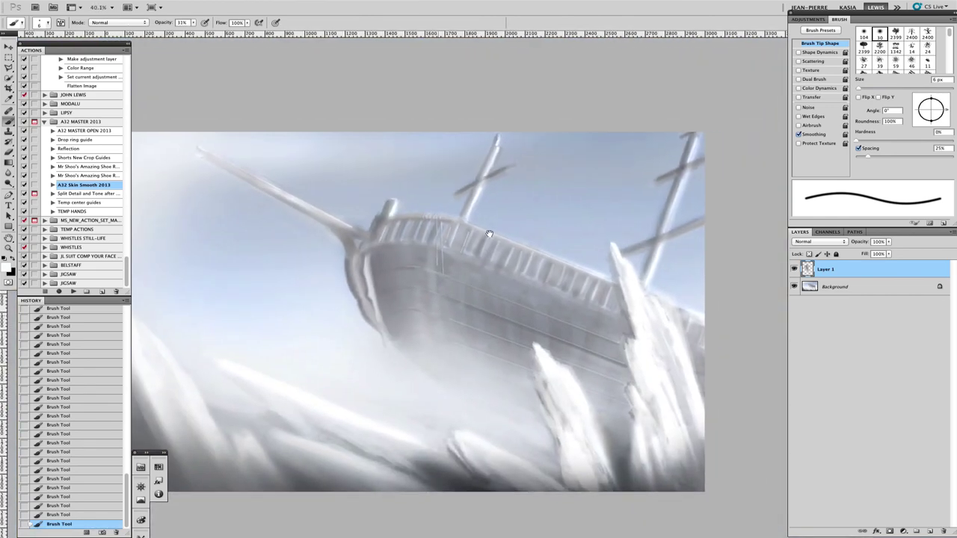
scroll(489, 234, "up", 5)
key("ctrl+alt+z")
key("ctrl+alt+z")
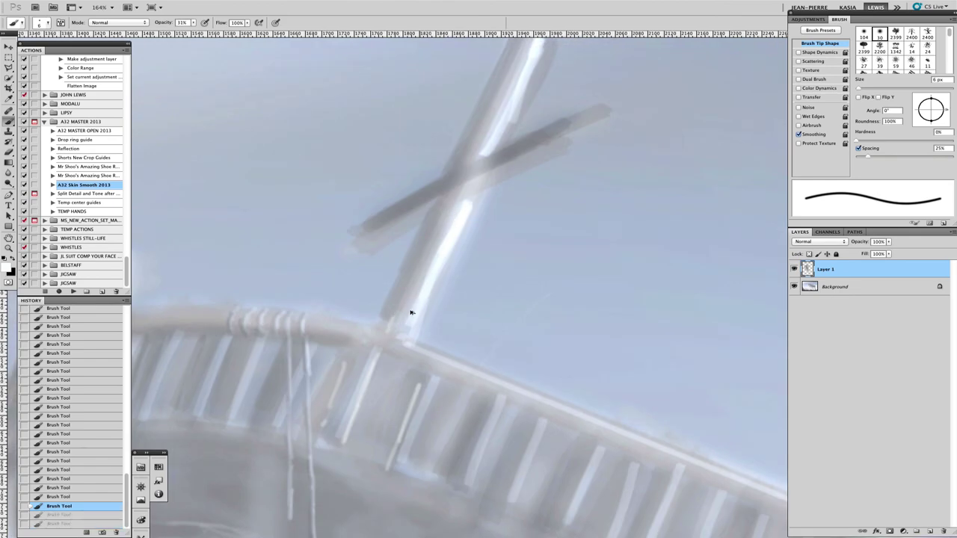
- Darken the front mast's crossbar with fine strokes and trim the mast's edge above it with sky blue using a 19 px brush
mouse_move(411, 312)
left_mouse_down()
mouse_move(429, 247)
mouse_move(479, 170)
mouse_move(590, 116)
left_mouse_up()
scroll(358, 190, "up", 4)
scroll(358, 190, "right", 4)
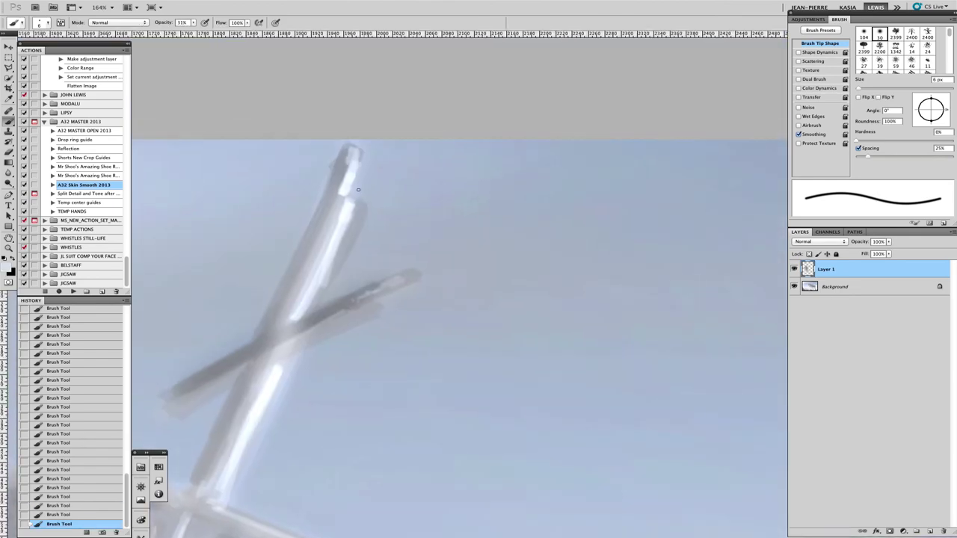
mouse_move(367, 212)
left_mouse_down()
mouse_move(332, 276)
mouse_move(341, 235)
left_mouse_up()
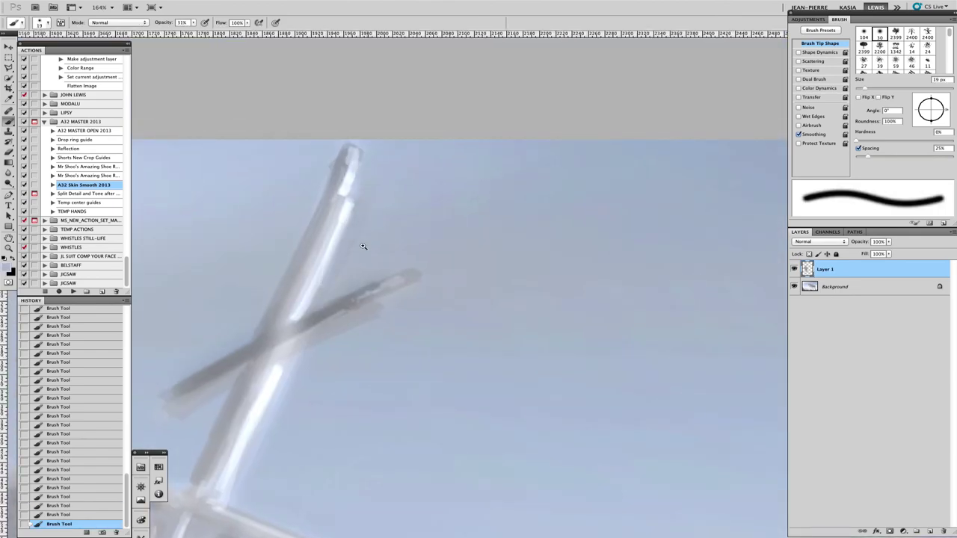
- Darken the underside of the joint between the bowsprit and the prow with a 14 px brush
scroll(363, 245, "down", 8)
scroll(358, 247, "up", 10)
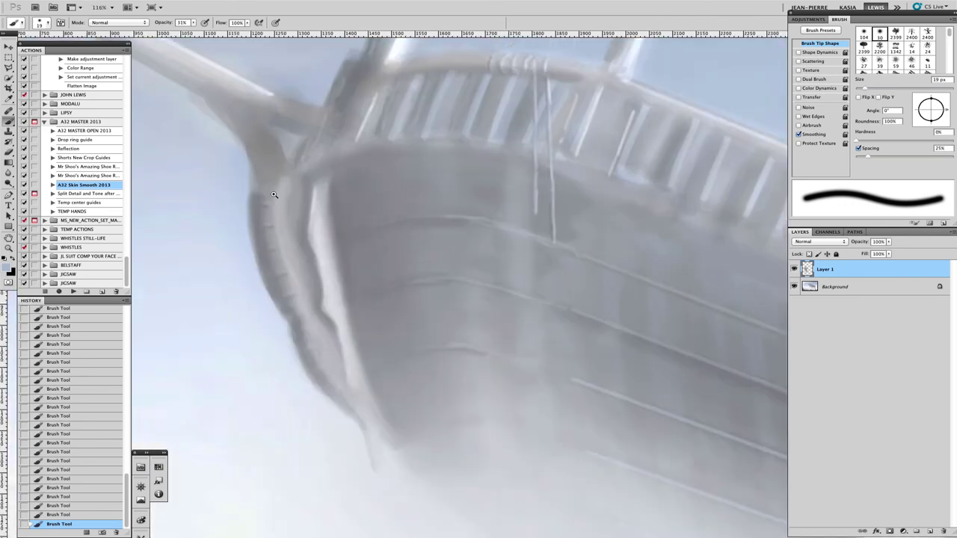
key("bracketleft")
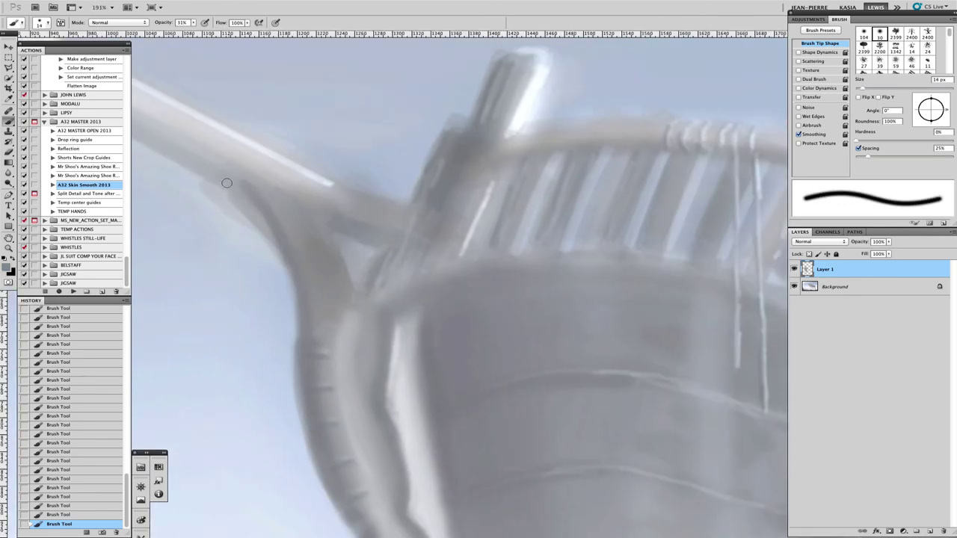
left_click_drag(224, 182, 273, 227)
key("bracketright")
key("bracketright")
key("bracketright")
key("bracketleft")
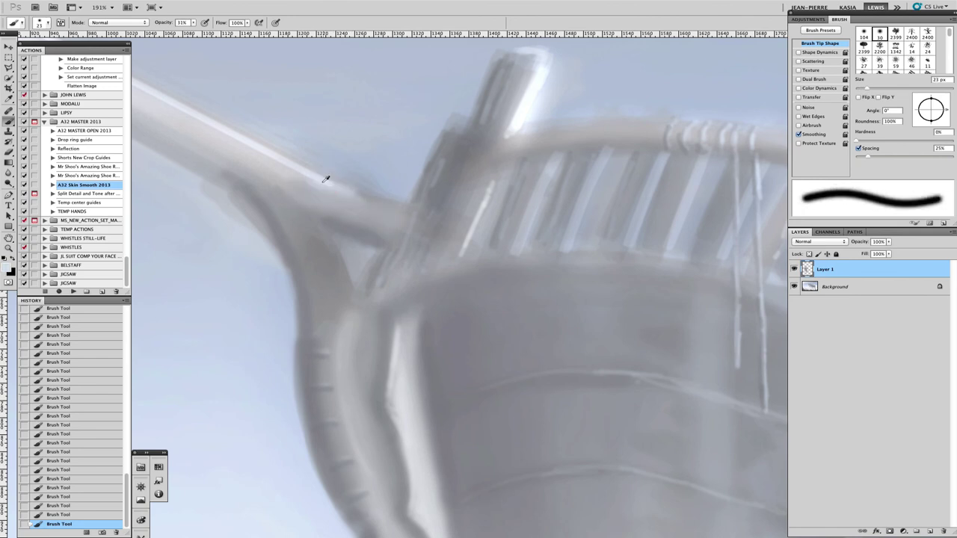
- Extend the bowsprit's pale highlight towards the bow post and blend its end into the shaded wood
left_click_drag(326, 180, 407, 216)
key("bracketleft")
key("bracketleft")
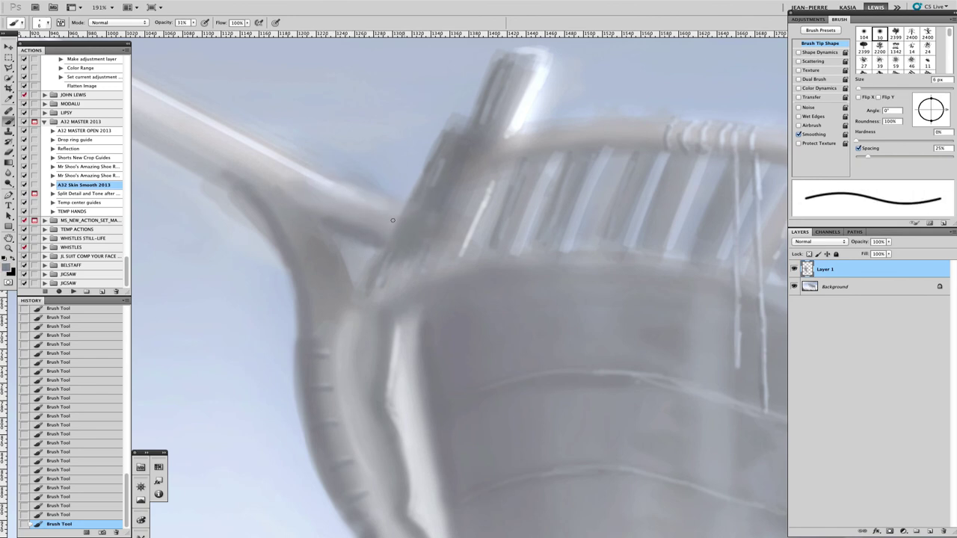
key("bracketright")
key("bracketright")
mouse_move(381, 209)
left_mouse_down()
mouse_move(384, 222)
mouse_move(286, 166)
left_mouse_up()
scroll(315, 212, "up", 1)
key("bracketleft")
key("bracketleft")
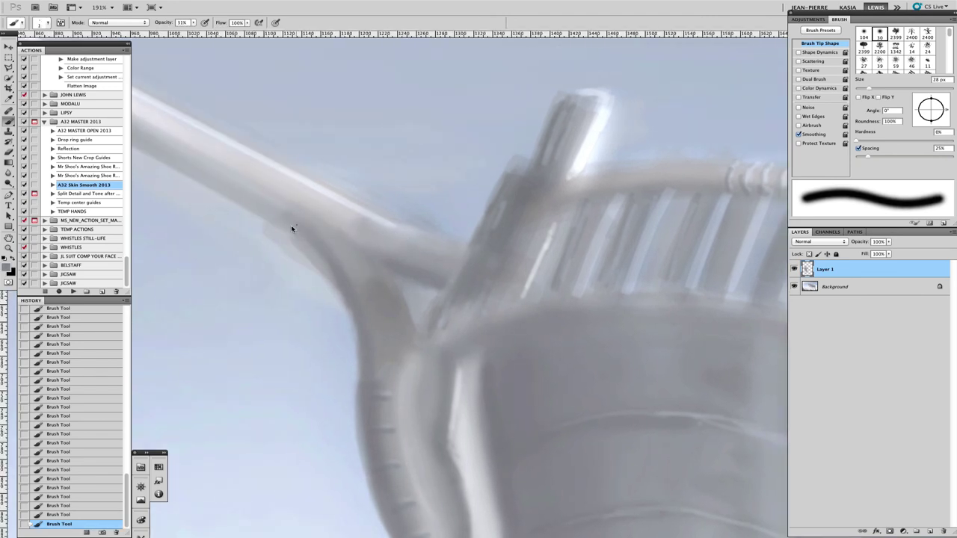
- Trim the edges around the bowsprit and prow joint with sky blue, using soft brushes up to 40 px
scroll(292, 229, "left", 3)
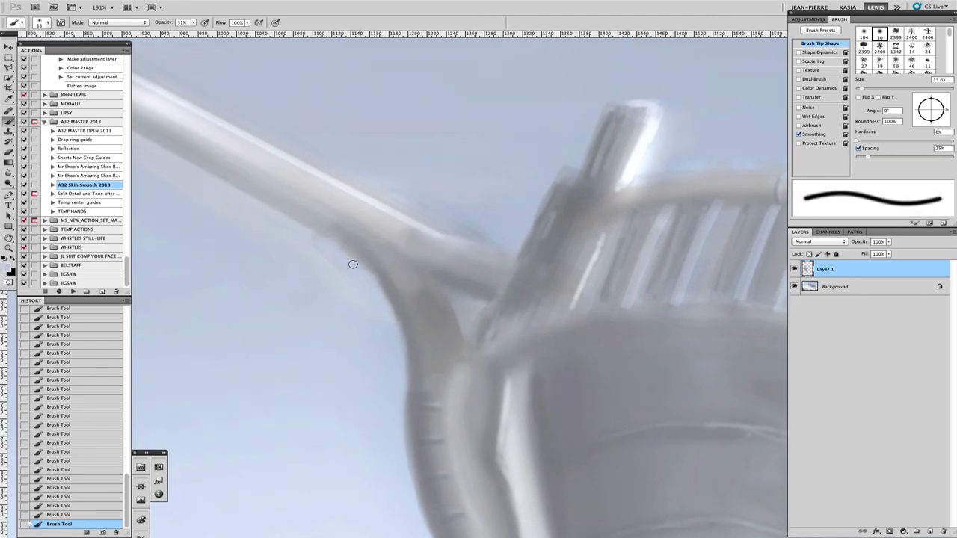
left_click_drag(301, 248, 384, 309)
key("bracketright")
key("bracketright")
key("bracketright")
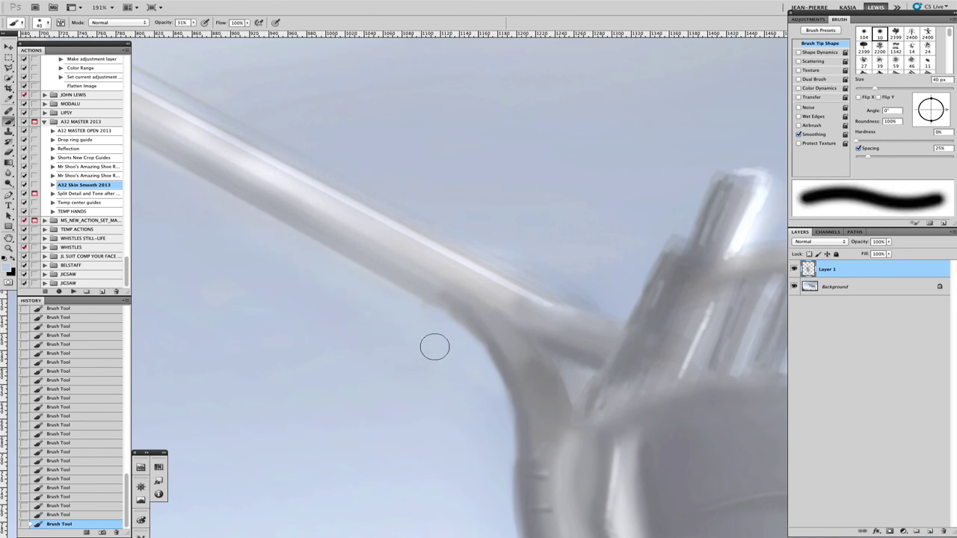
left_click(500, 282)
key("bracketleft")
key("bracketleft")
key("bracketleft")
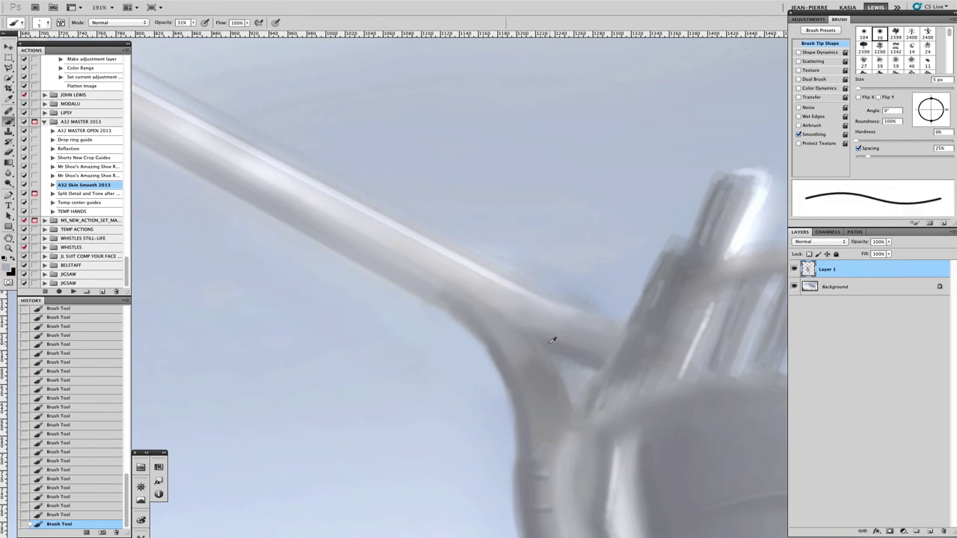
- Paint darker shading along the bowsprit's underside and into its joint with the prow using a 12 px brush
mouse_move(374, 259)
left_mouse_down()
mouse_move(559, 342)
mouse_move(412, 251)
mouse_move(566, 350)
mouse_move(462, 347)
left_mouse_up()
left_click(336, 238, "alt")
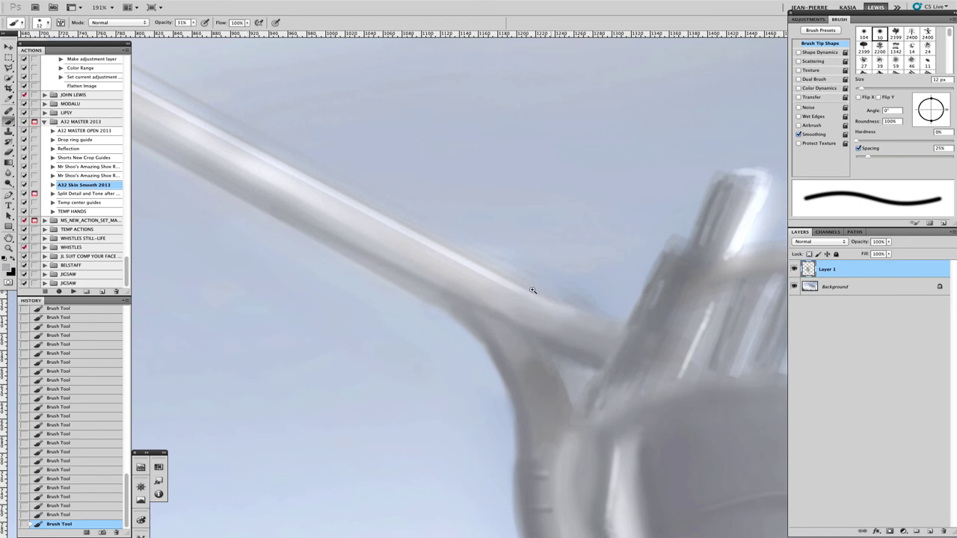
left_click_drag(533, 290, 411, 299)
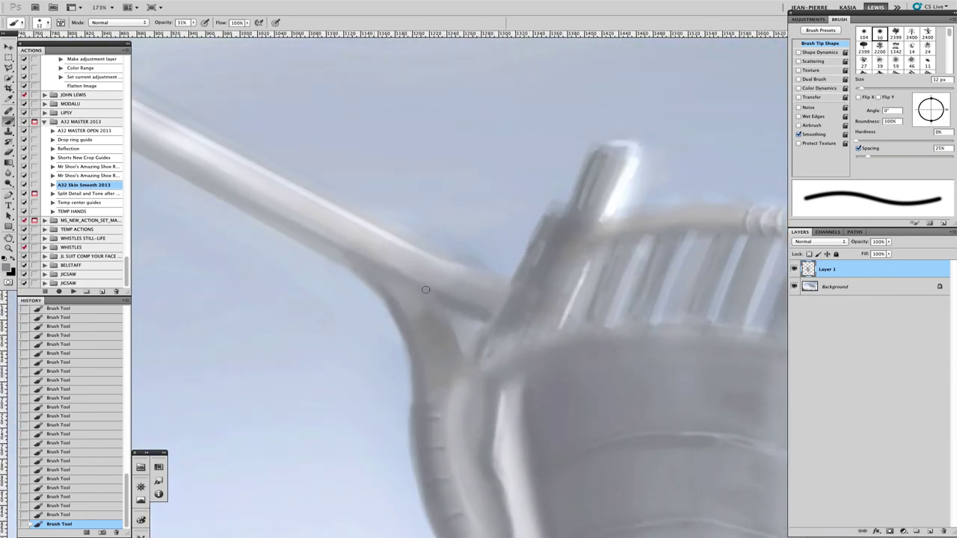
- Paint pale notches along the bowsprit's shaded underside and the prow's curved outer edge, revising the unwanted strokes
left_click(334, 263, "alt")
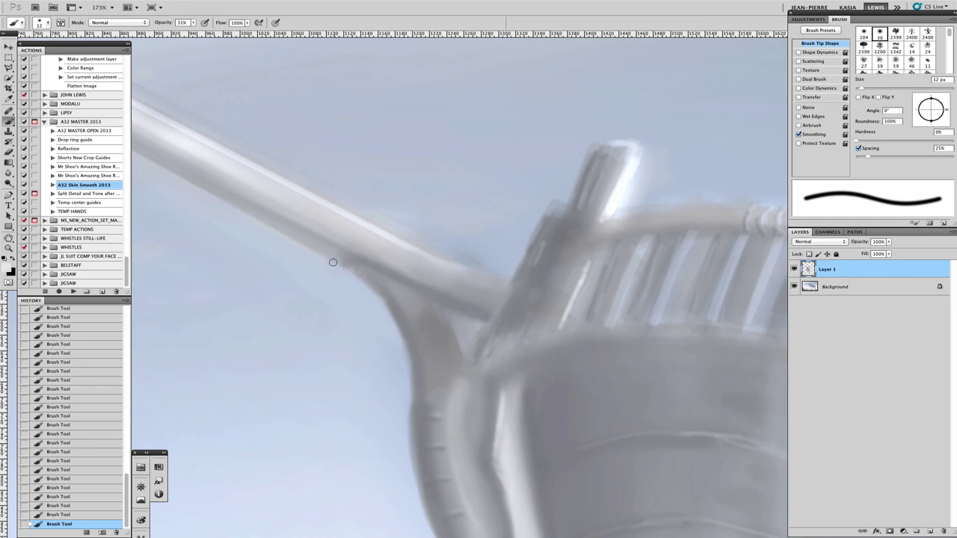
scroll(282, 230, "left", 5)
scroll(281, 230, "up", 2)
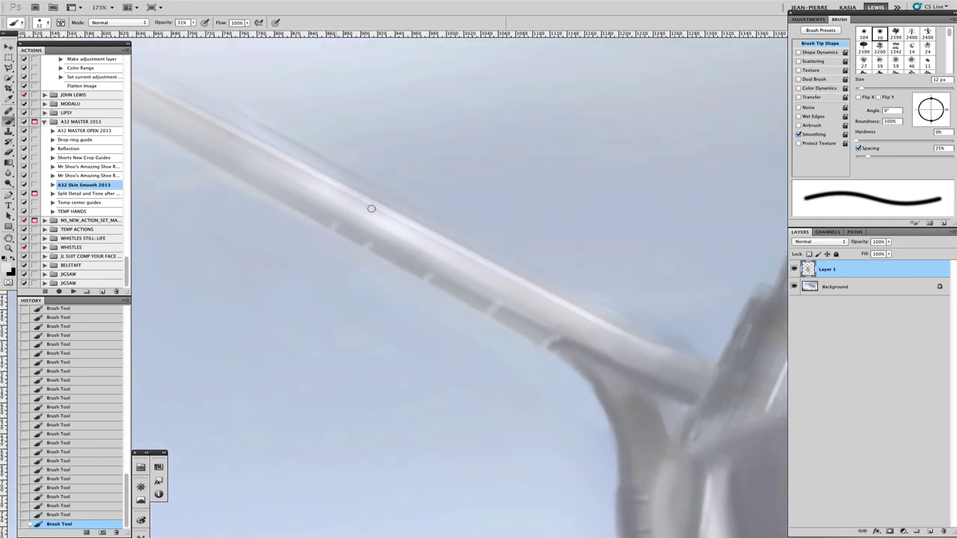
key("super+alt+z")
key("super+alt+z")
key("super+shift+z")
key("super+shift+z")
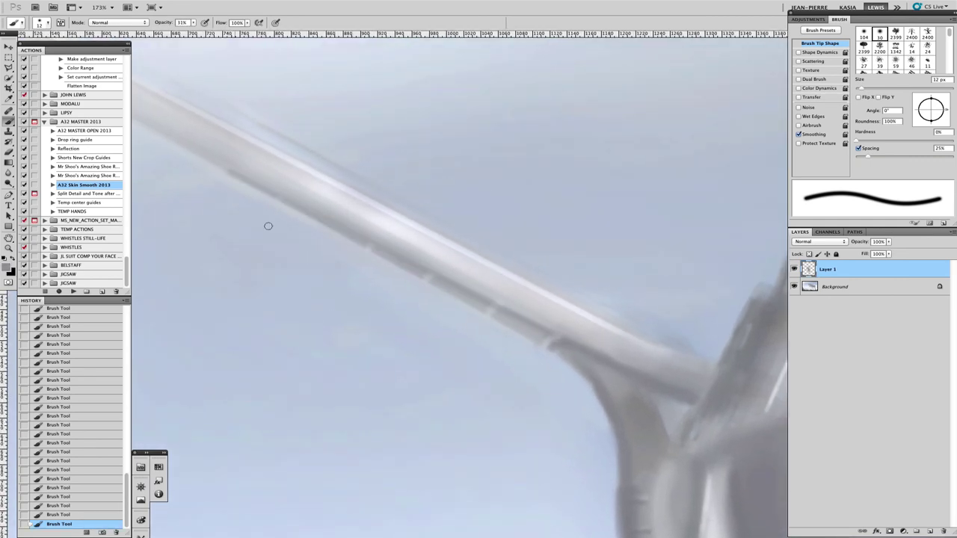
mouse_move(267, 224)
left_mouse_down()
mouse_move(470, 270)
mouse_move(481, 427)
mouse_move(513, 384)
mouse_move(370, 282)
mouse_move(149, 291)
mouse_move(247, 261)
mouse_move(320, 219)
left_mouse_up()
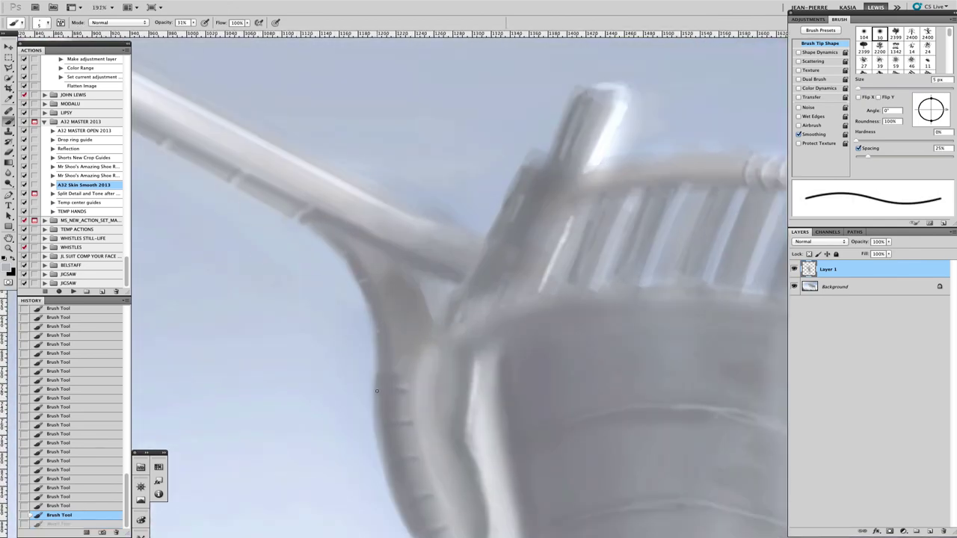
mouse_move(377, 393)
left_mouse_down()
mouse_move(370, 359)
mouse_move(380, 304)
mouse_move(379, 333)
mouse_move(371, 316)
mouse_move(393, 310)
left_mouse_up()
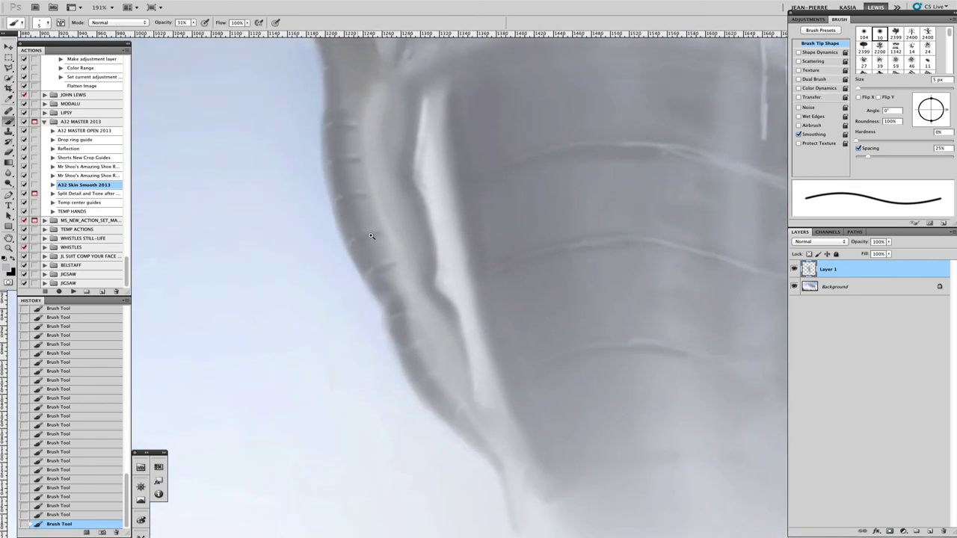
- Paint a dark shadow line down the inner edge of the prow's curved trim with a 10 px brush
left_click_drag(370, 236, 358, 236)
key("bracketright")
key("bracketright")
key("bracketright")
key("bracketright")
key("bracketright")
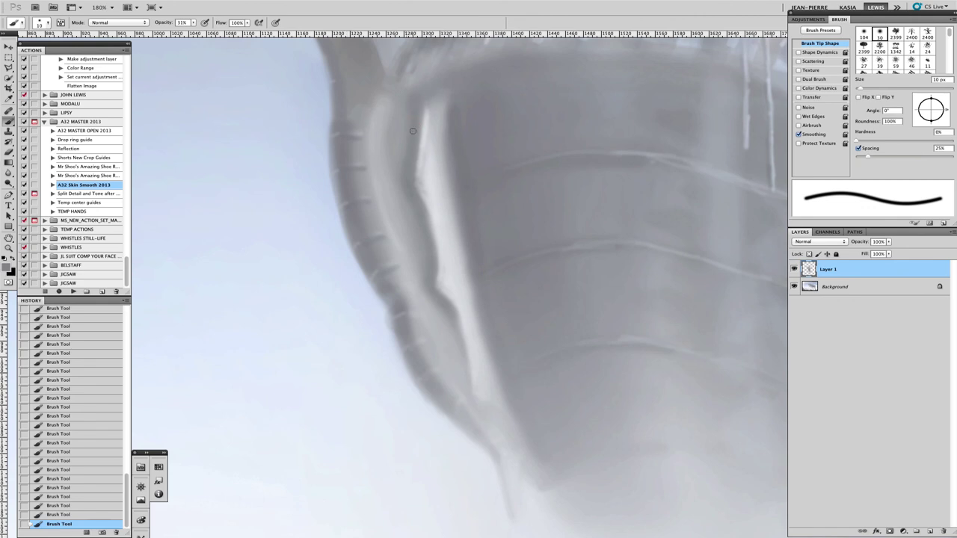
mouse_move(424, 287)
left_mouse_down()
mouse_move(454, 337)
mouse_move(467, 394)
left_mouse_up()
mouse_move(457, 322)
left_mouse_down()
mouse_move(468, 394)
mouse_move(458, 339)
mouse_move(457, 367)
mouse_move(499, 419)
left_mouse_up()
key("x")
left_click_drag(461, 346, 420, 271)
key("x")
- Thicken the trim's shadow line, extending it up to the railing base and shading the lower lobe with 6 to 22 px brushes
key("bracketleft")
key("bracketleft")
key("bracketleft")
key("bracketleft")
key("bracketleft")
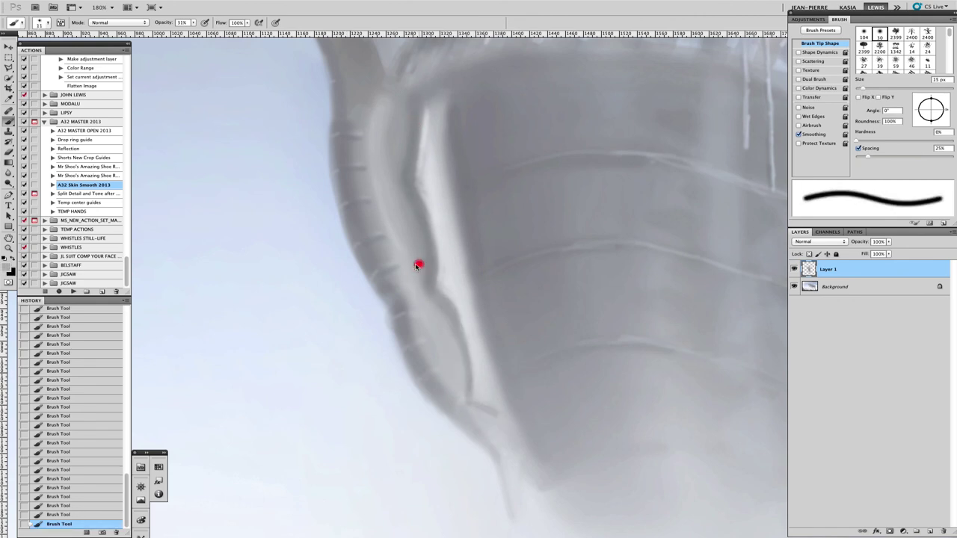
key("bracketright")
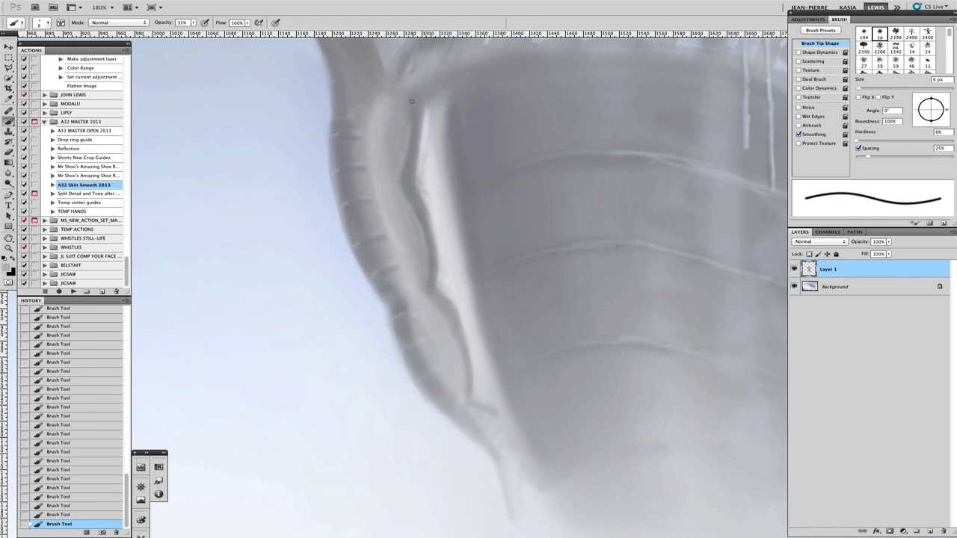
key("bracketright")
key("bracketright")
key("bracketright")
key("bracketright")
key("bracketright")
key("bracketright")
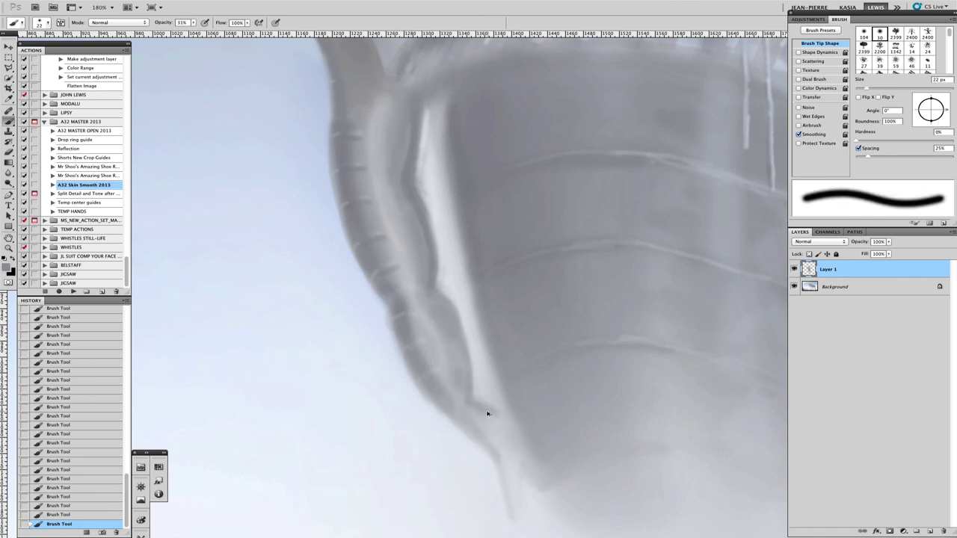
scroll(491, 395, "down", 1)
mouse_move(491, 395)
left_mouse_down()
mouse_move(520, 379)
mouse_move(523, 363)
mouse_move(503, 341)
left_mouse_up()
key("ctrl+z")
scroll(508, 391, "down", 3)
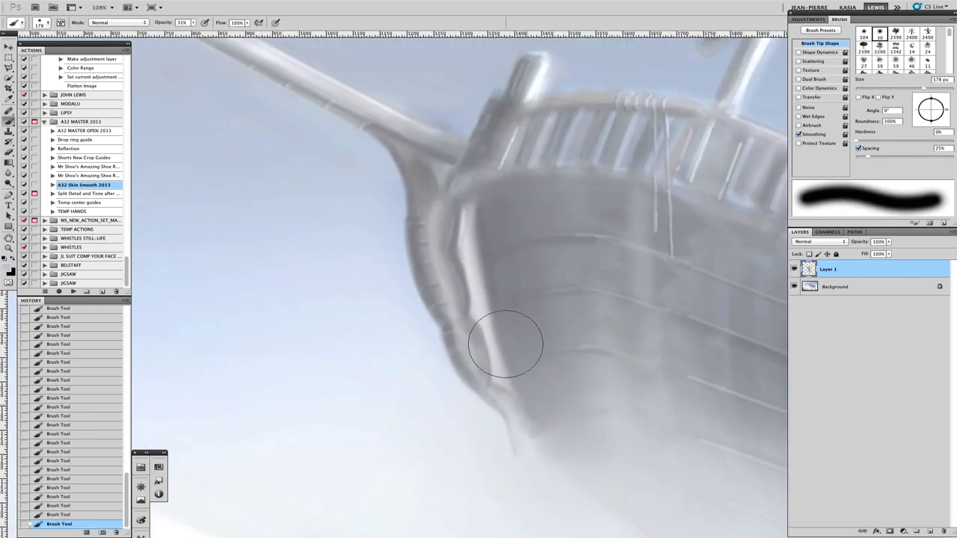
- Paint a dark curved moulding along the hull's upper edge beneath the bow railing with a brush up to 20 px
scroll(487, 207, "up", 1)
scroll(443, 327, "up", 2)
mouse_move(444, 311)
left_mouse_down()
mouse_move(436, 274)
mouse_move(449, 258)
mouse_move(446, 275)
mouse_move(437, 263)
left_mouse_up()
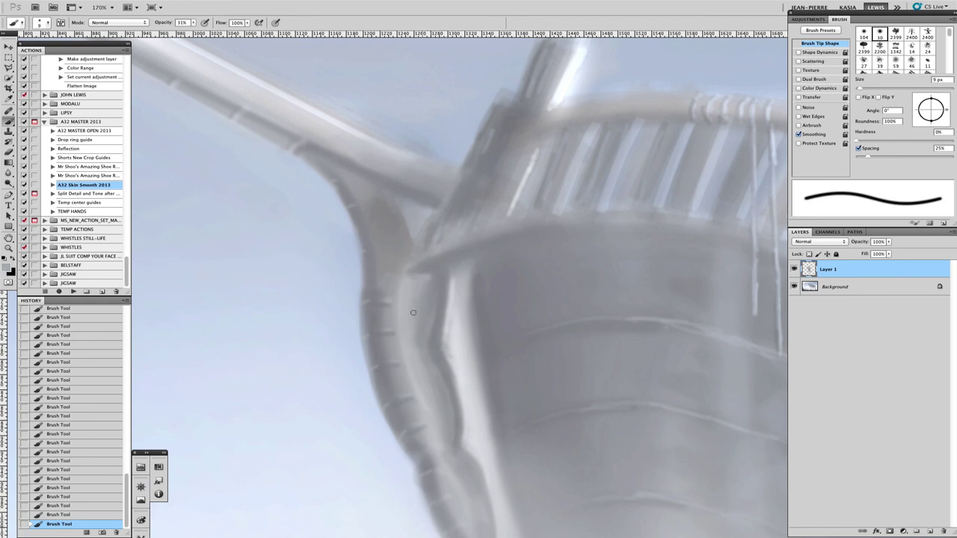
left_click(493, 141, "alt")
scroll(449, 224, "right", 5)
scroll(448, 224, "up", 3)
left_click_drag(396, 219, 487, 219)
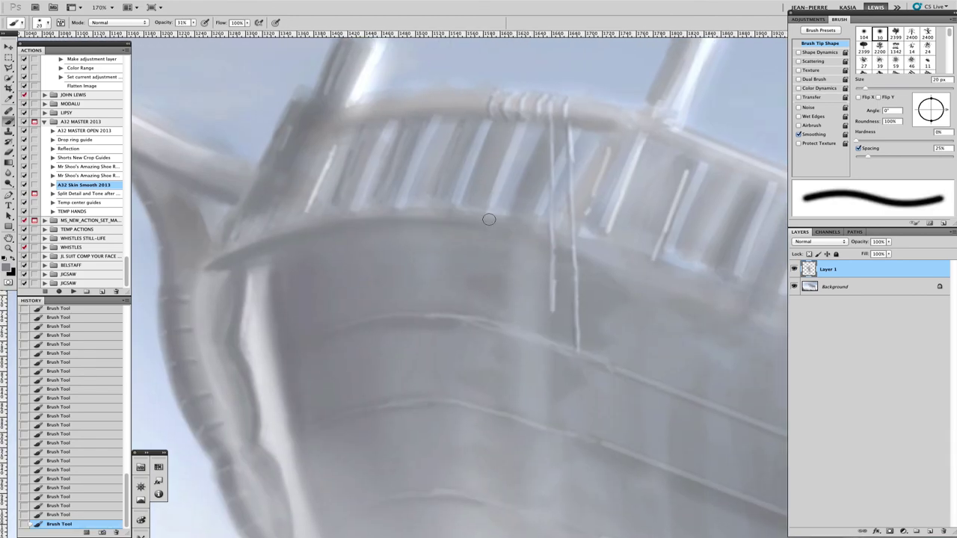
- Undo the unwanted strokes around the moulding and retouch its upper edge with a 22 px brush
scroll(573, 181, "left", 5)
scroll(449, 262, "up", 2)
left_click_drag(421, 316, 415, 314)
key("ctrl+z")
key("ctrl+z")
scroll(506, 284, "down", 5)
scroll(583, 217, "up", 4)
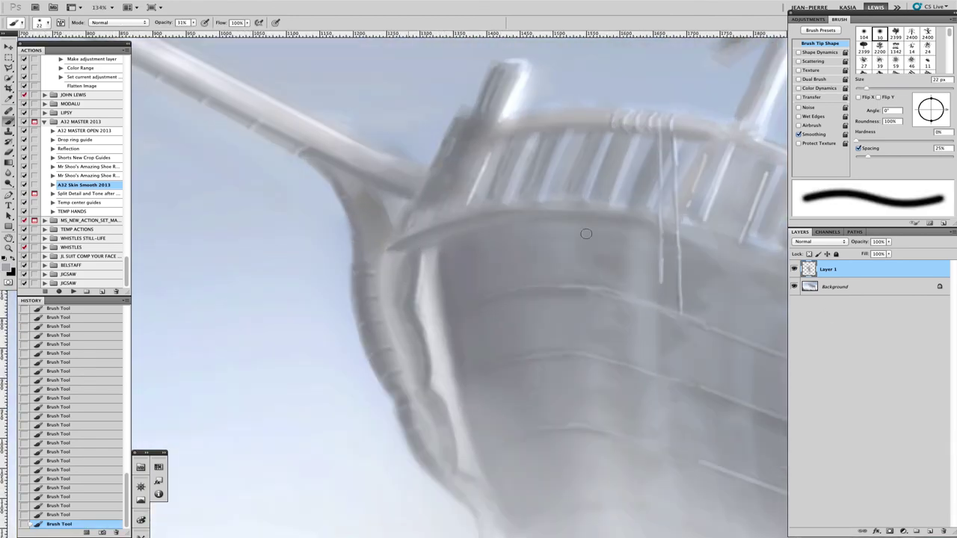
key("ctrl+z")
left_click(585, 213)
- Trim the outer edge of the bow post with sky blue using a 7 px brush
scroll(448, 284, "up", 2)
key("bracketleft")
key("bracketleft")
key("bracketleft")
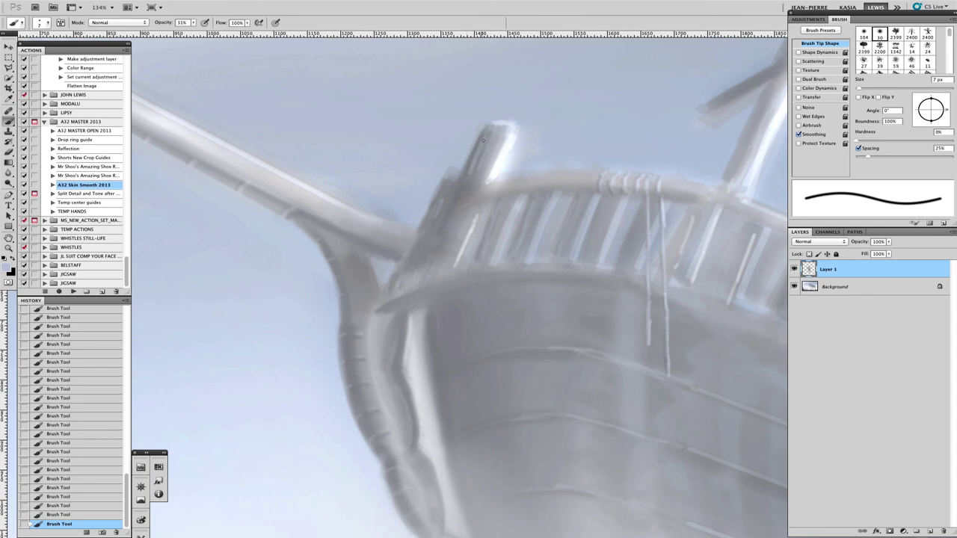
mouse_move(482, 139)
left_mouse_down()
mouse_move(451, 158)
mouse_move(451, 172)
left_mouse_up()
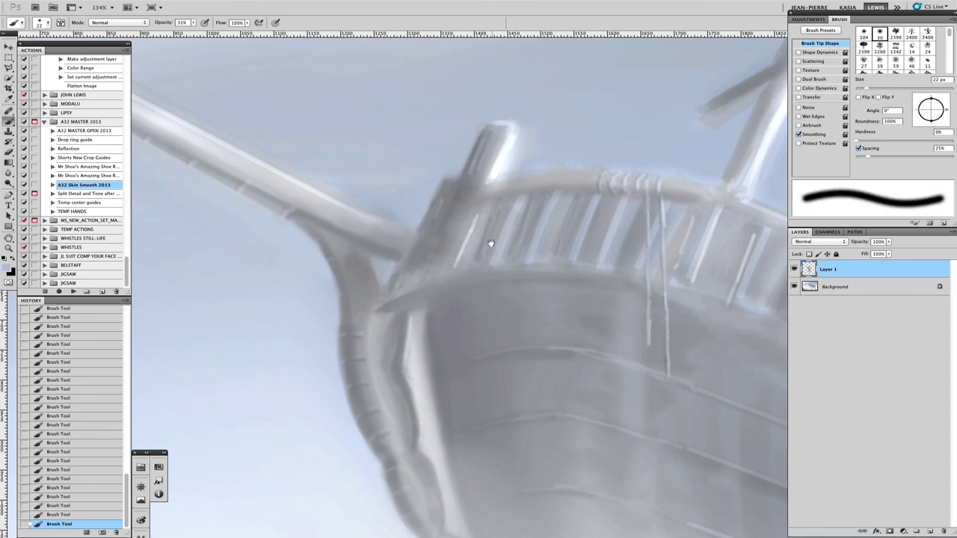
- Paint small dark angled ticks down the pale strip beside the prow's trim with a 4 px brush
scroll(490, 242, "down", 4)
scroll(572, 219, "up", 8)
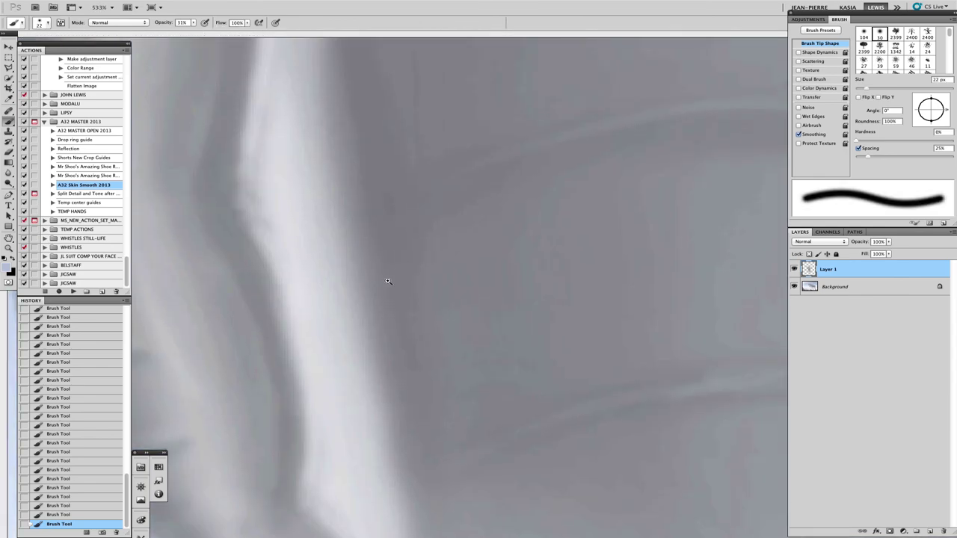
scroll(388, 281, "down", 1)
left_click_drag(353, 214, 385, 215)
scroll(410, 348, "left", 3)
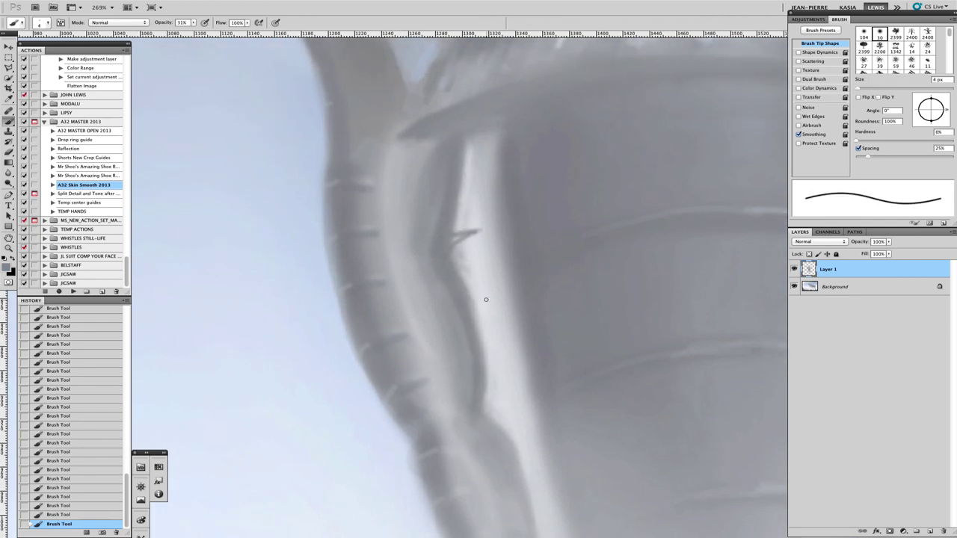
scroll(488, 308, "left", 3)
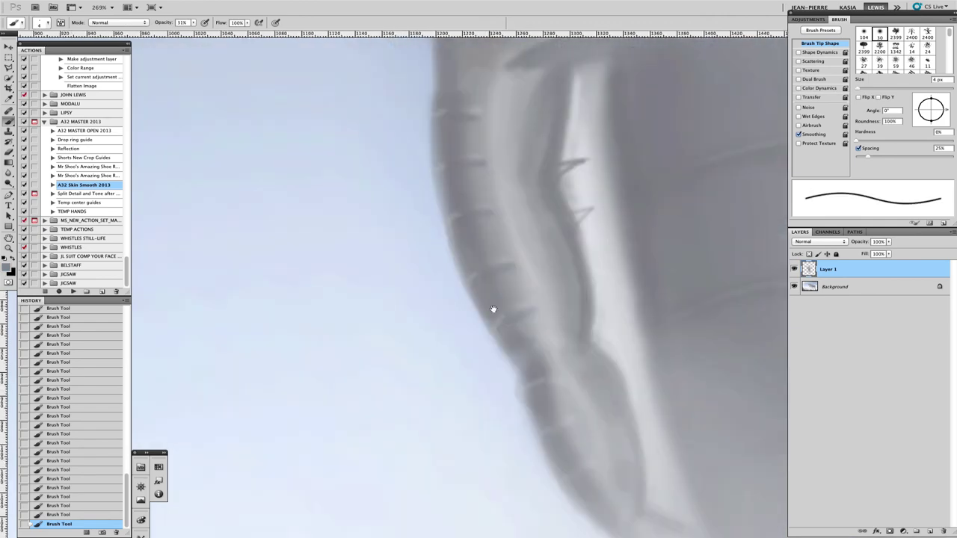
left_click_drag(572, 224, 595, 210)
mouse_move(598, 253)
left_mouse_down()
mouse_move(588, 275)
mouse_move(591, 310)
left_mouse_up()
left_click(598, 250, "alt")
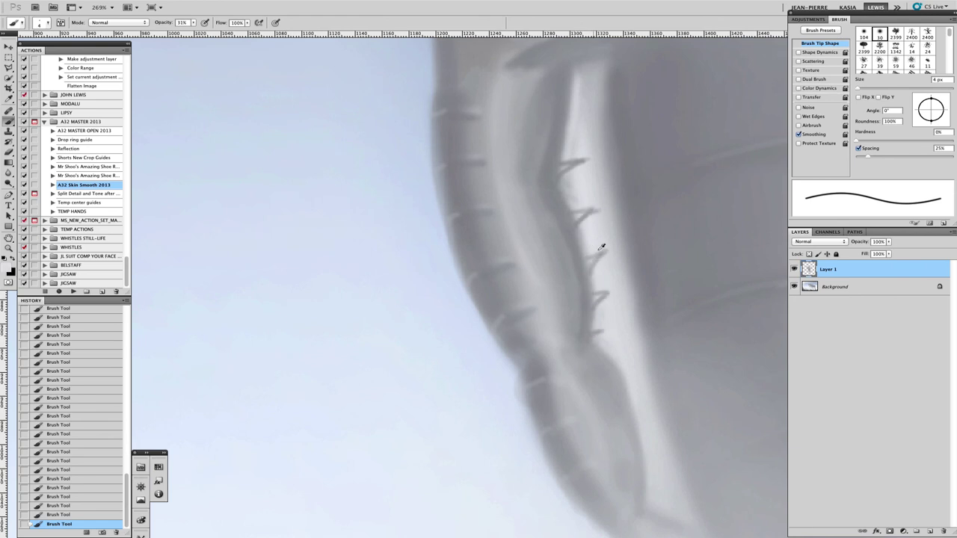
- Paint light accents between the ticks and a thin dark contour line along the pale strip's outer side
left_click_drag(589, 211, 574, 218)
left_click_drag(583, 158, 560, 174)
key("x")
mouse_move(582, 98)
left_mouse_down()
mouse_move(585, 171)
mouse_move(600, 330)
mouse_move(584, 155)
left_mouse_up()
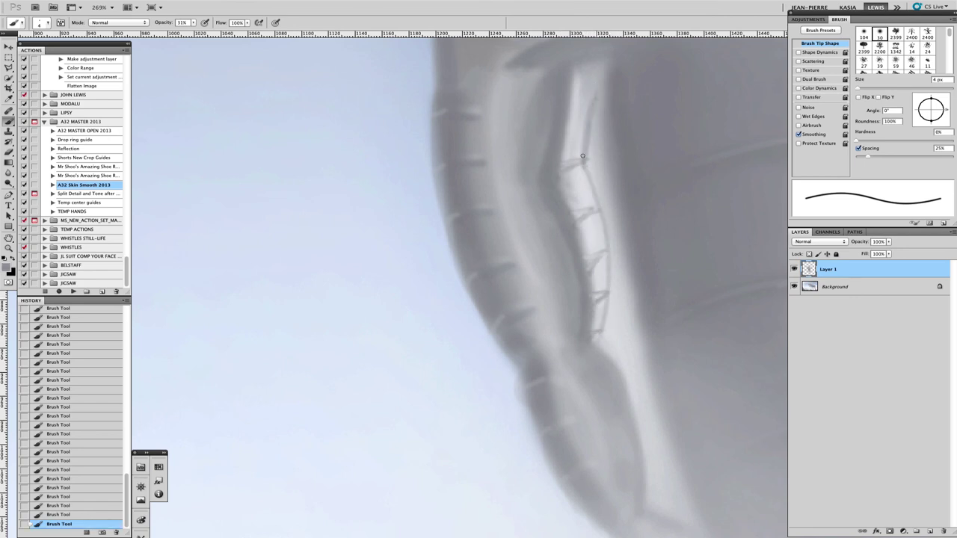
mouse_move(590, 75)
left_mouse_down()
mouse_move(610, 273)
mouse_move(600, 342)
left_mouse_up()
key("bracketright")
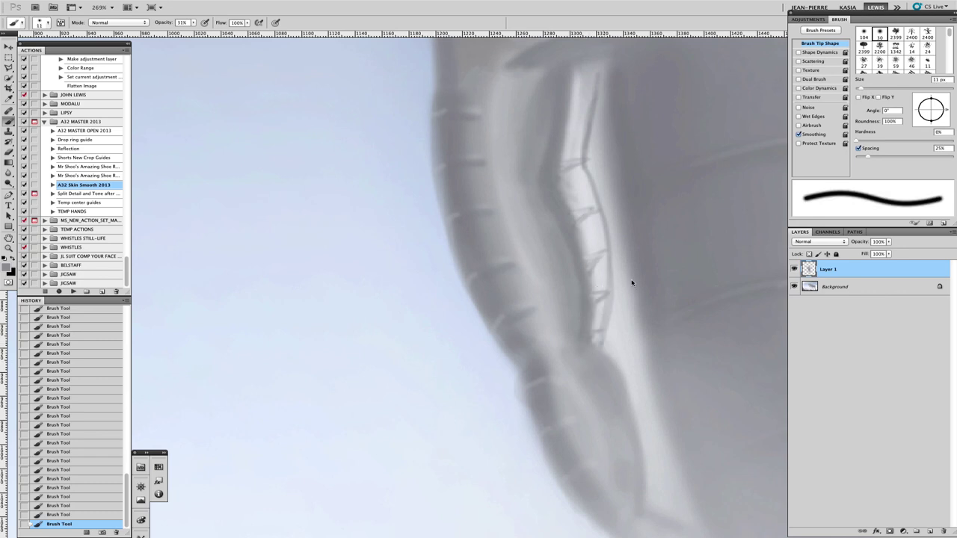
left_click_drag(607, 256, 594, 186)
left_click_drag(595, 75, 583, 175)
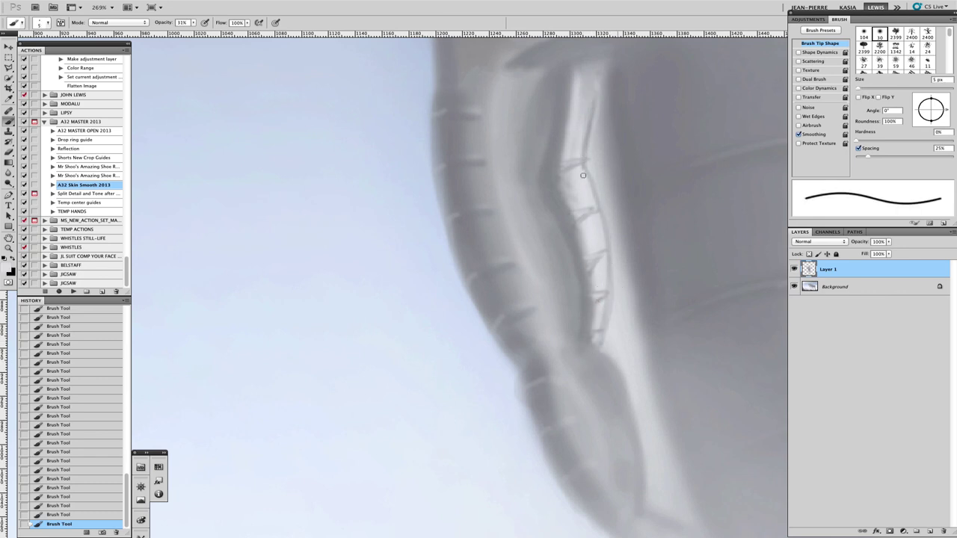
- Undo the latest series of brush strokes on the pale strip beside the prow's trim
scroll(551, 198, "down", 4)
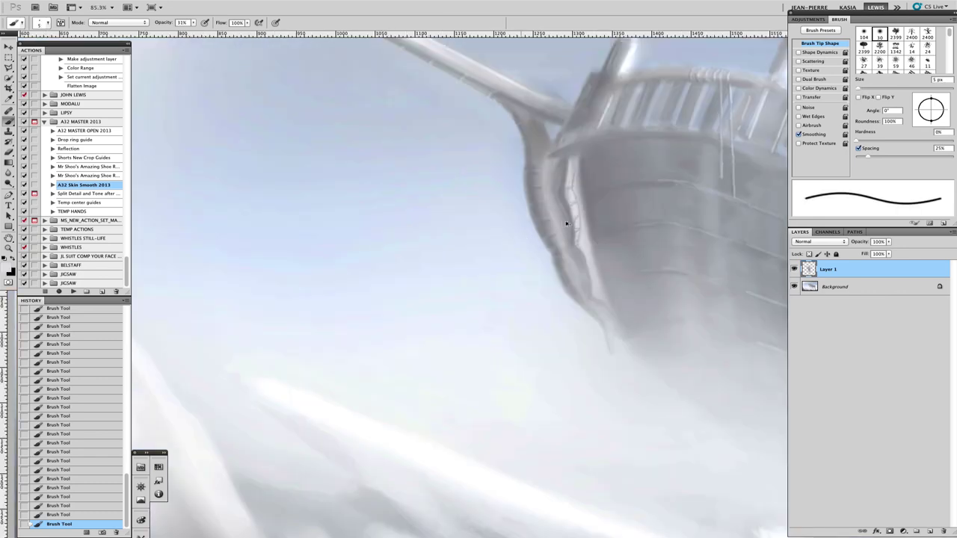
key("ctrl+alt+z")
key("ctrl+alt+z")
key("ctrl+alt+z")
key("ctrl+alt+z")
key("ctrl+alt+z")
key("ctrl+alt+z")
key("ctrl+alt+z")
key("ctrl+alt+z")
key("ctrl+alt+z")
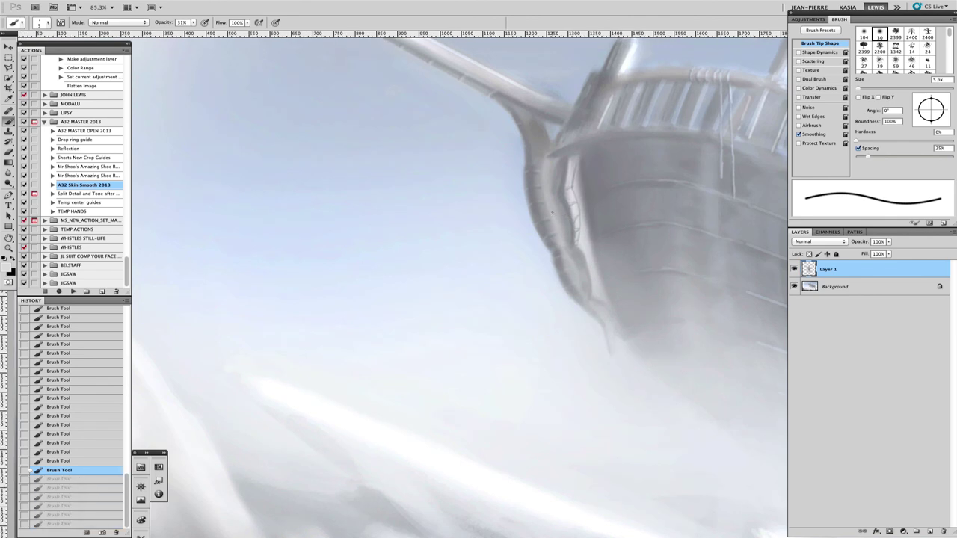
key("ctrl+alt+z")
key("ctrl+alt+z")
key("ctrl+alt+z")
key("ctrl+alt+z")
key("ctrl+alt+z")
key("ctrl+alt+z")
key("ctrl+alt+z")
key("ctrl+alt+z")
key("ctrl+alt+z")
key("ctrl+alt+z")
key("ctrl+alt+z")
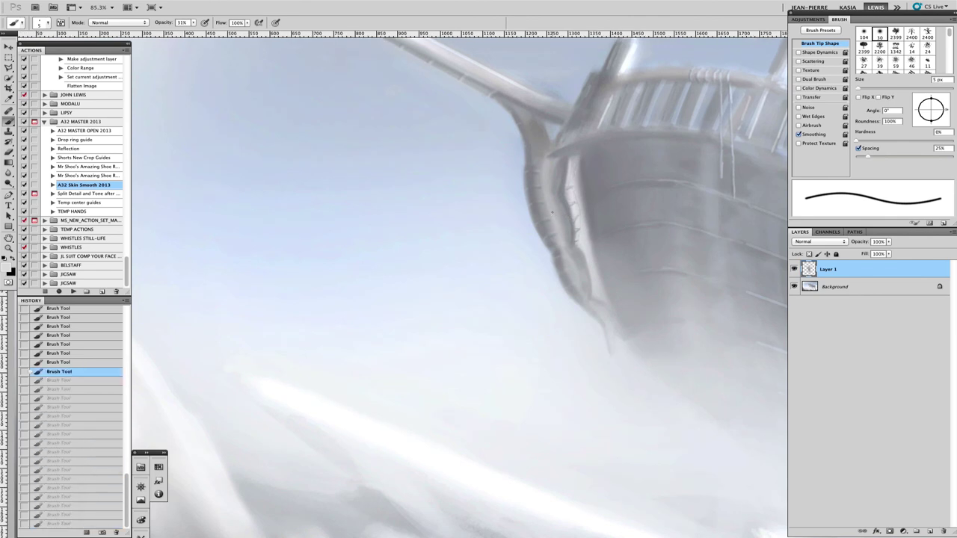
- Soften the small tick marks on the pale strip beside the prow's trim with a 20 px brush
left_click_drag(587, 244, 591, 245)
left_click(576, 210)
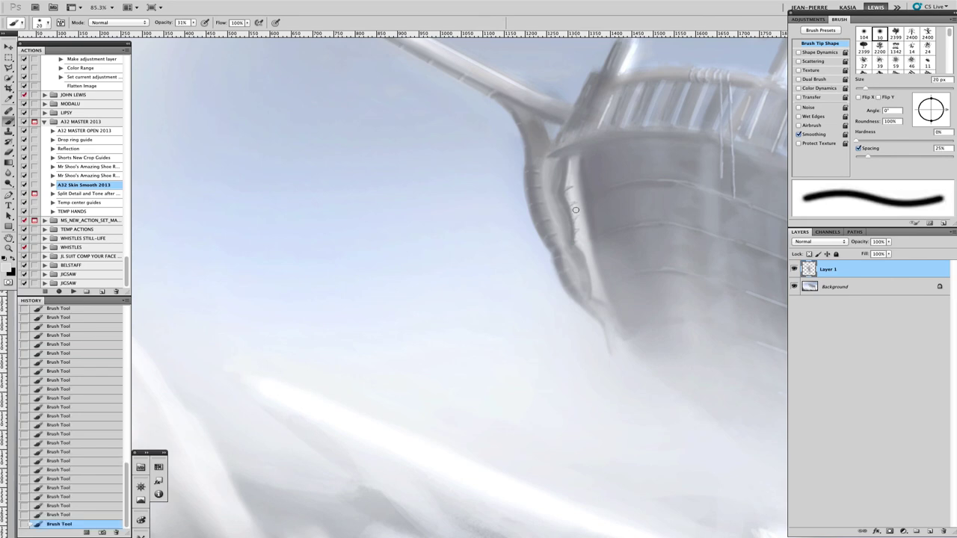
- Block in a pale, tattered sail hanging from the rear mast's upper yard with a soft 43 px brush
scroll(589, 225, "down", 5)
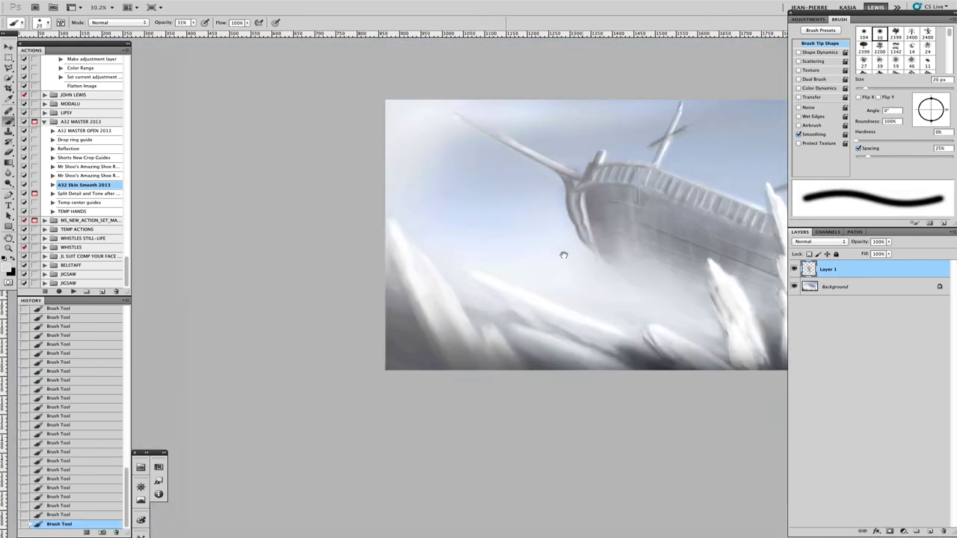
left_click_drag(611, 268, 552, 292)
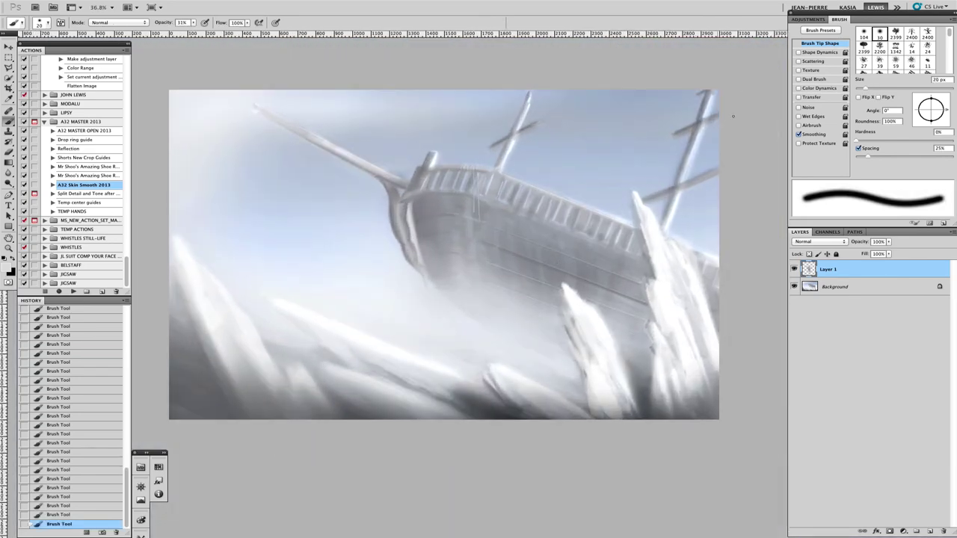
scroll(566, 193, "up", 2)
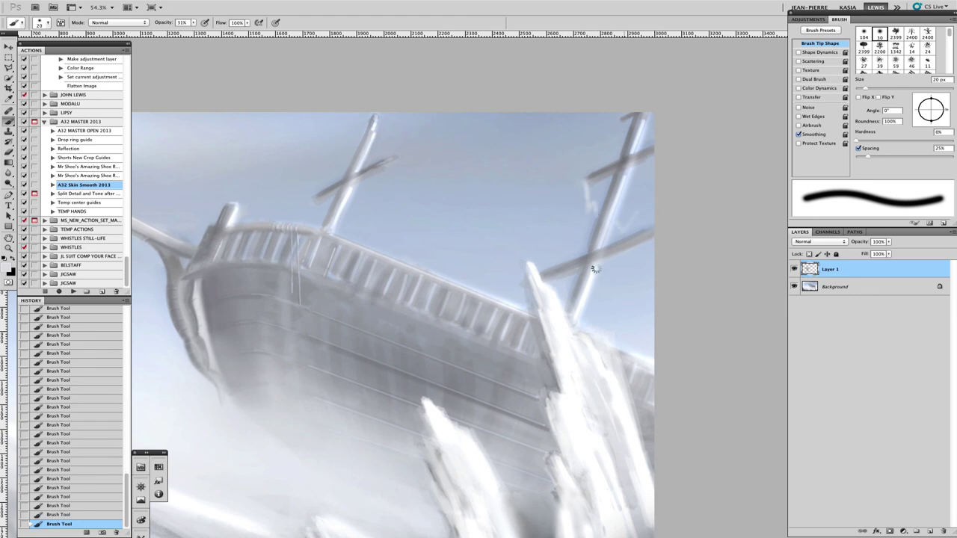
key("bracketright")
key("bracketright")
key("bracketright")
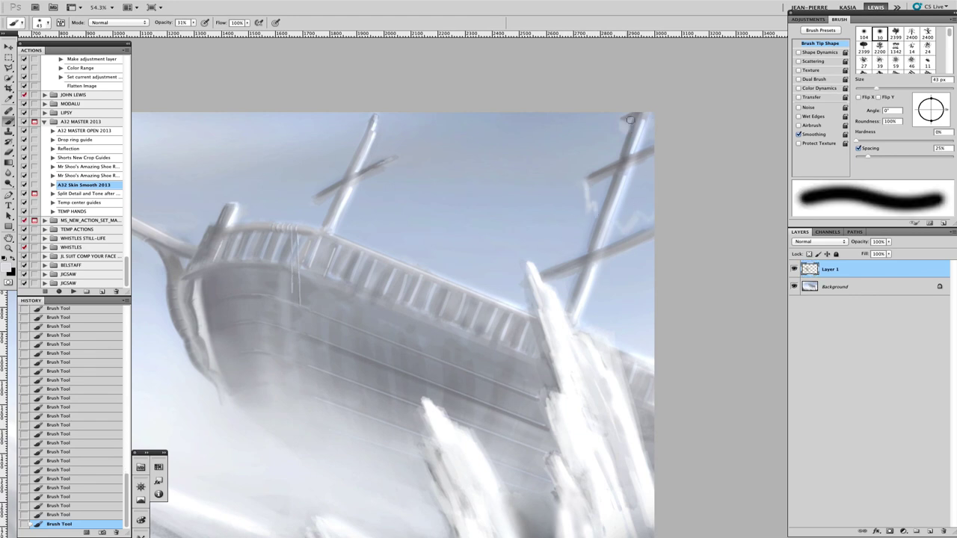
mouse_move(596, 174)
left_mouse_down()
mouse_move(610, 204)
mouse_move(641, 218)
left_mouse_up()
key("bracketleft")
key("bracketleft")
- Sample white from the ice shard and add fine light strokes to the sail at the upper yard with a 4 px brush
left_click(557, 299, "alt")
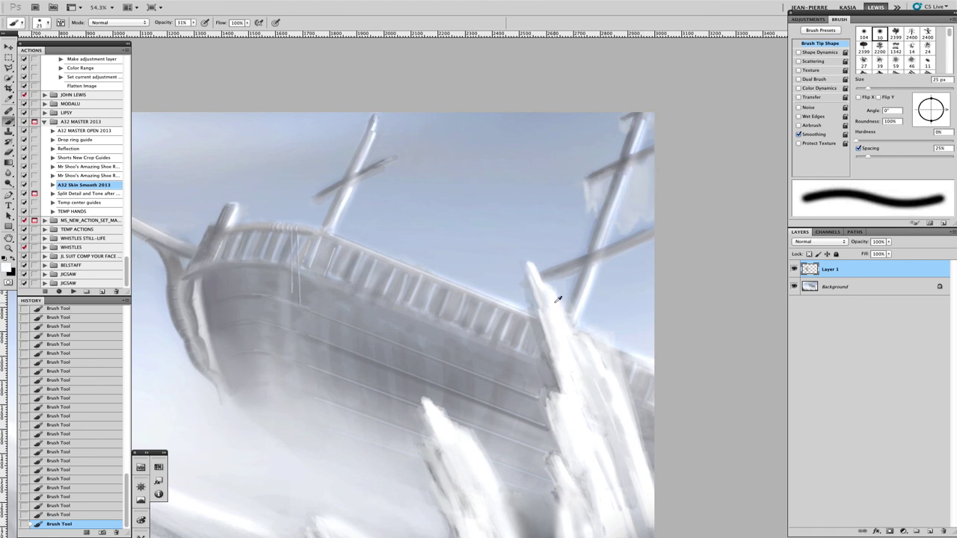
key("bracketleft")
key("bracketleft")
key("bracketleft")
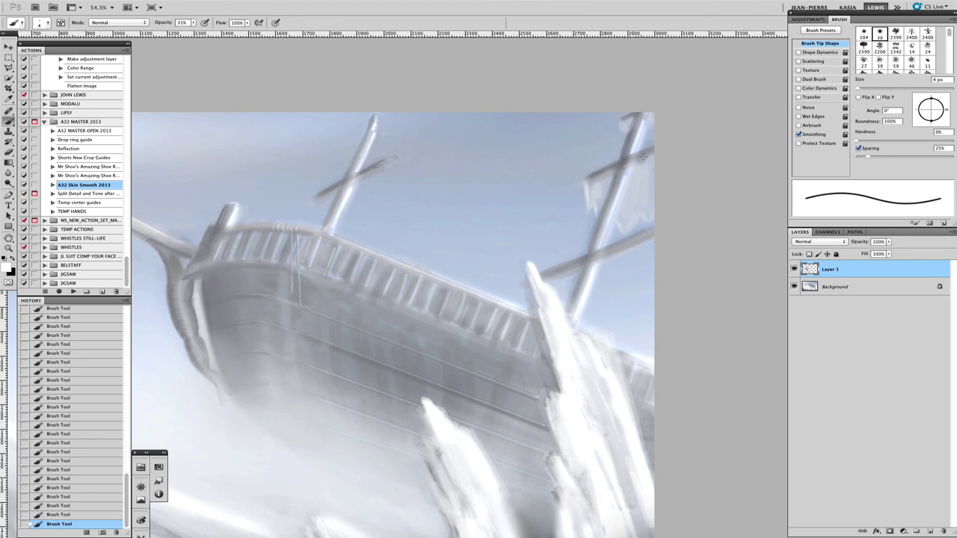
- Shape the hanging sail on both sides of the rear mast with pale blue tones using a brush of about 20 px
key("bracketright")
key("bracketright")
key("bracketright")
key("bracketright")
key("bracketright")
key("bracketright")
key("bracketright")
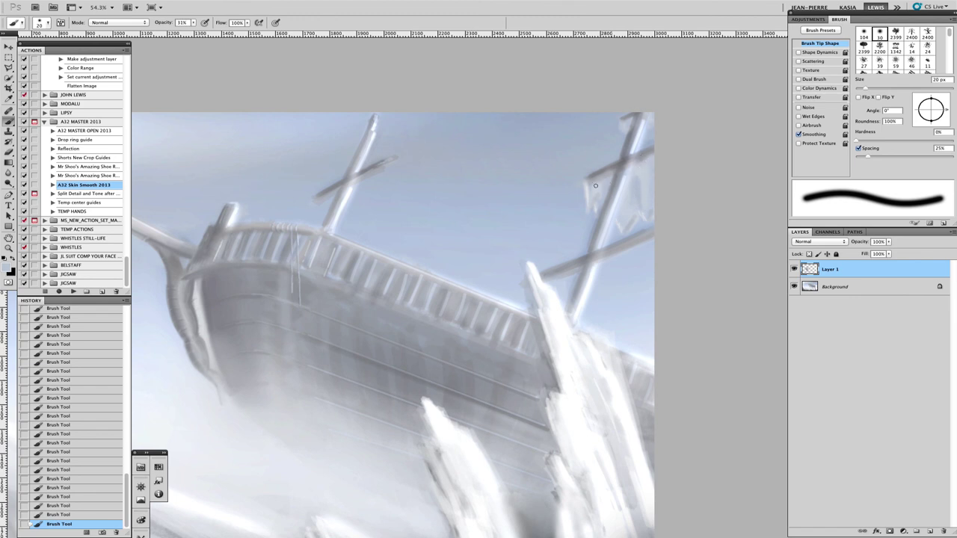
key("bracketright")
mouse_move(620, 172)
left_mouse_down()
mouse_move(631, 216)
mouse_move(647, 213)
mouse_move(613, 205)
mouse_move(624, 229)
left_mouse_up()
- Paint white streaks on the sail and icicles beneath the rear mast's lower yard with 16 px and 12 px brushes
key("bracketleft")
key("bracketleft")
key("bracketleft")
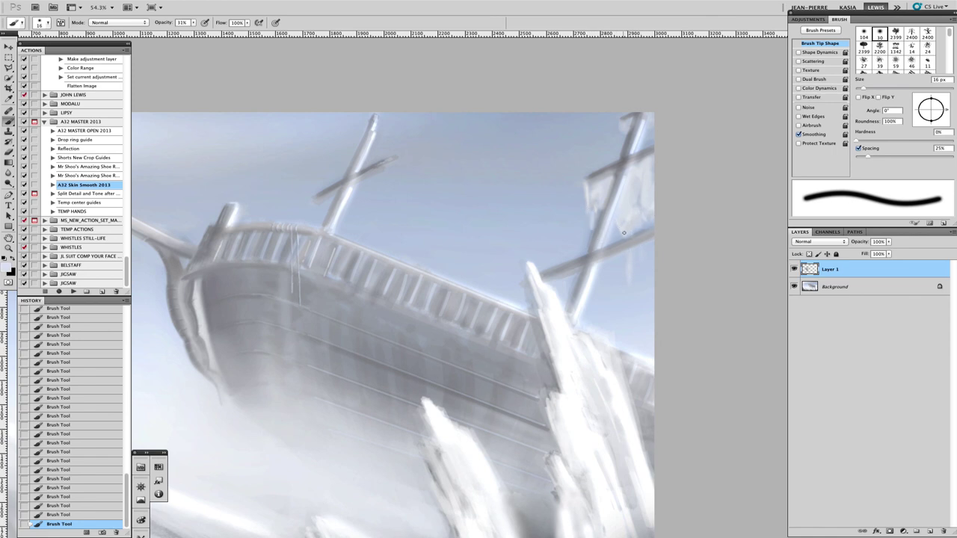
key("bracketleft")
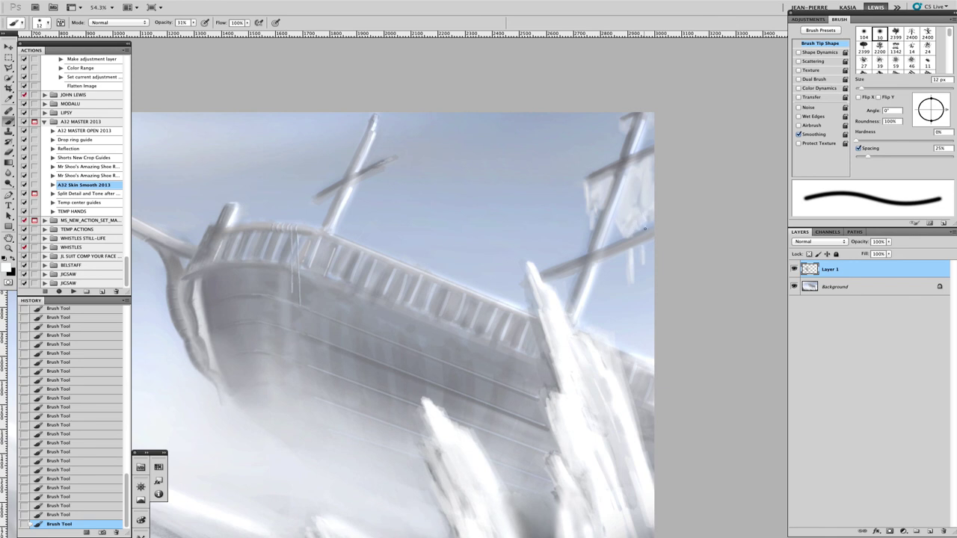
left_click_drag(639, 177, 636, 202)
- Blend a sampled blue-grey into the sail at 29 px, and add thin light streaks with a 4 px brush
key("bracketright")
key("bracketright")
left_click(643, 201, "alt")
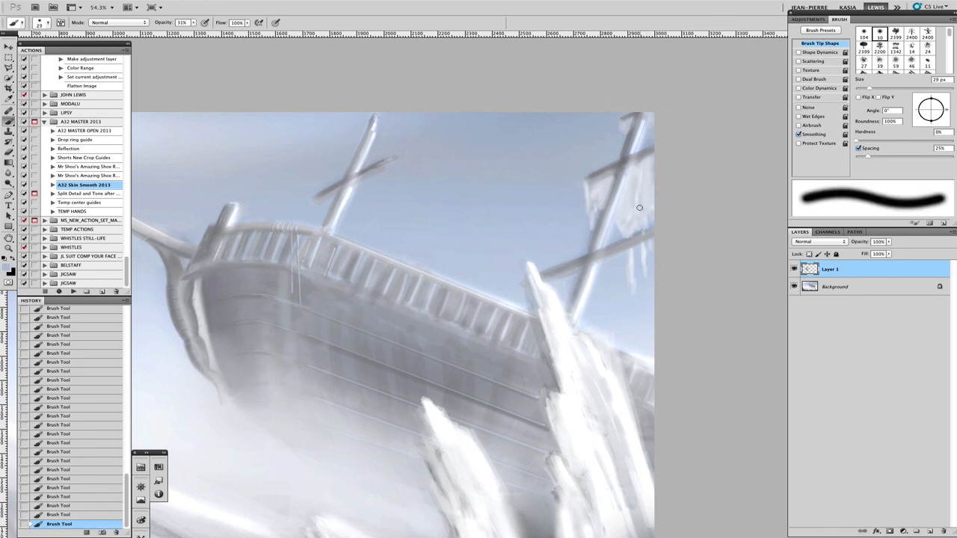
key("bracketleft")
key("bracketleft")
key("bracketleft")
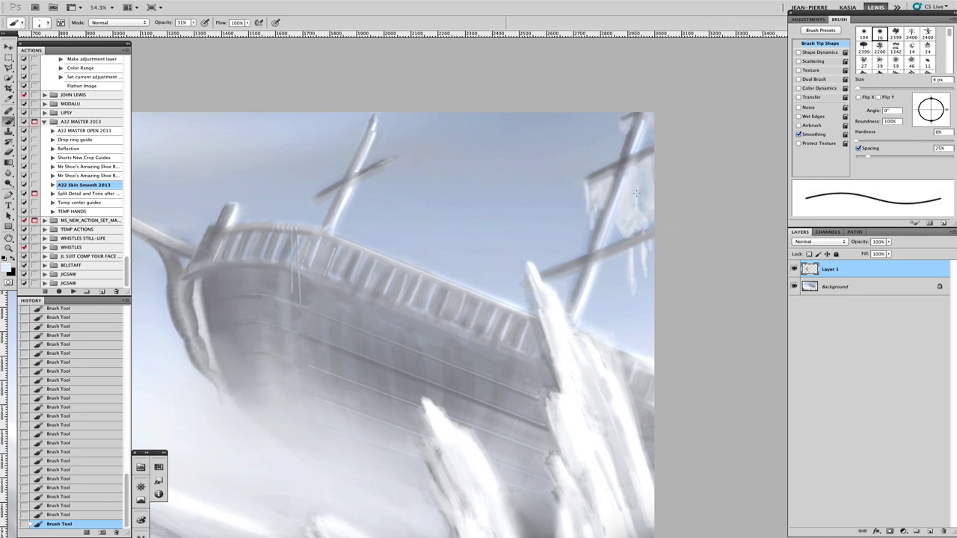
- Trim the sail's ragged edges with sampled sky blue using 27 px and 16 px brushes
left_click(621, 214, "alt")
key("bracketright")
key("bracketright")
key("bracketright")
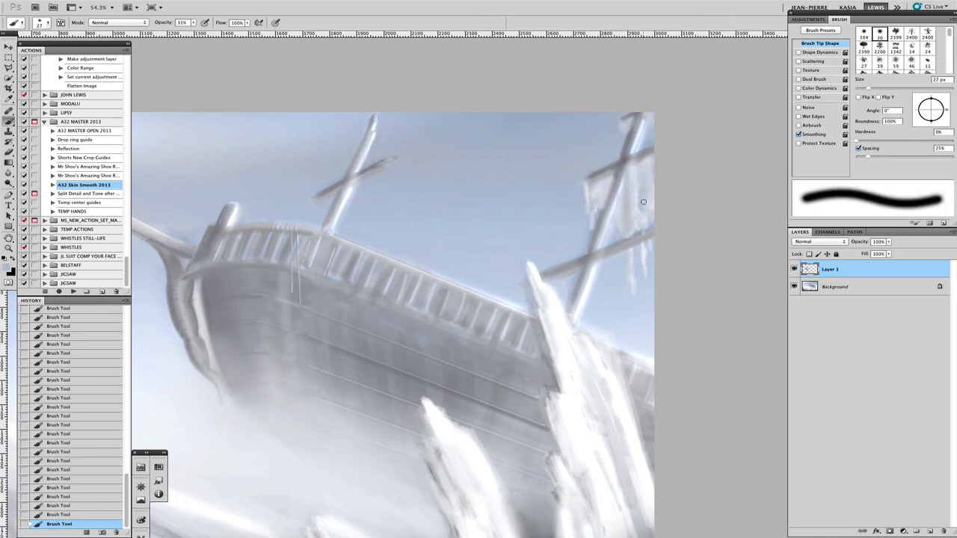
key("ctrl+minus")
left_click(566, 196)
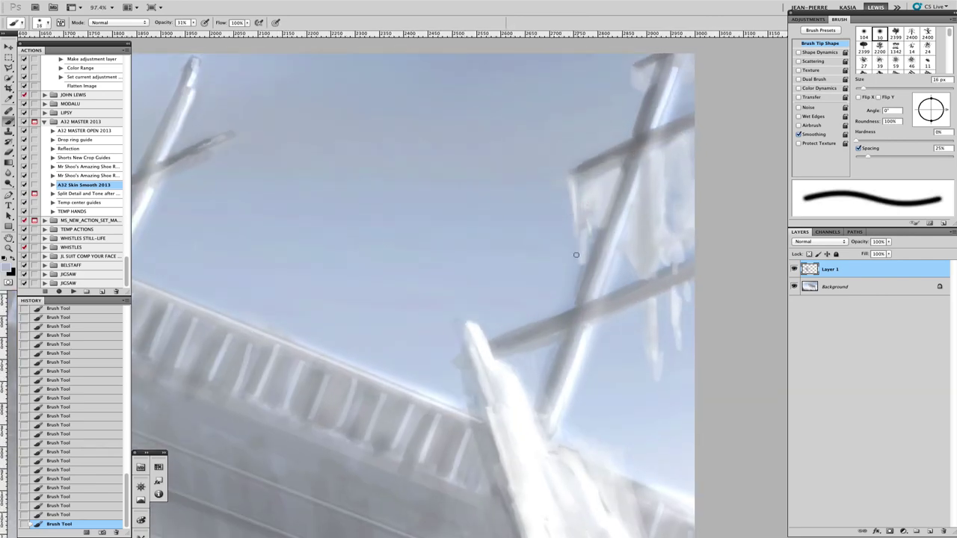
- Paint thin pale ice drips along the sail and under the lower yard with a 5 px brush
left_click(593, 192, "alt")
key("bracketleft")
key("bracketleft")
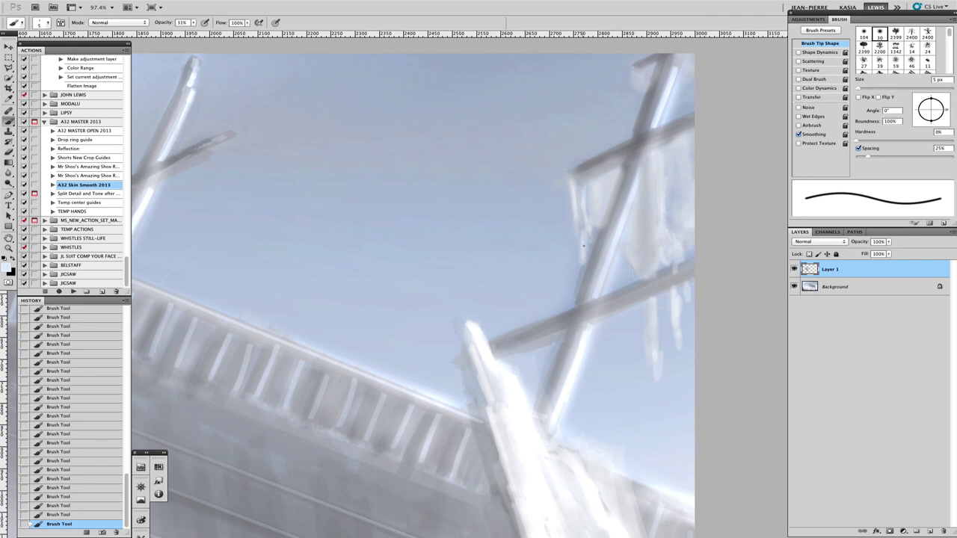
left_click_drag(624, 273, 632, 256)
left_click_drag(647, 348, 647, 308)
mouse_move(683, 188)
left_mouse_down()
mouse_move(683, 159)
mouse_move(650, 127)
left_mouse_up()
- Shade the sail's folds beneath the upper yard with sampled grey tones using 10 px to 21 px brushes
left_click(590, 173, "alt")
key("bracketright")
key("bracketright")
key("bracketright")
key("bracketright")
key("bracketright")
key("bracketright")
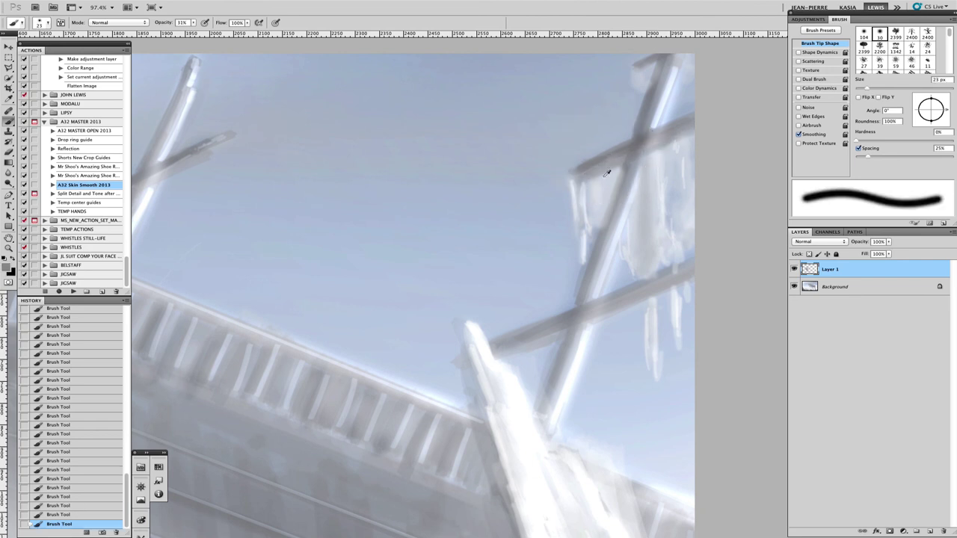
key("bracketleft")
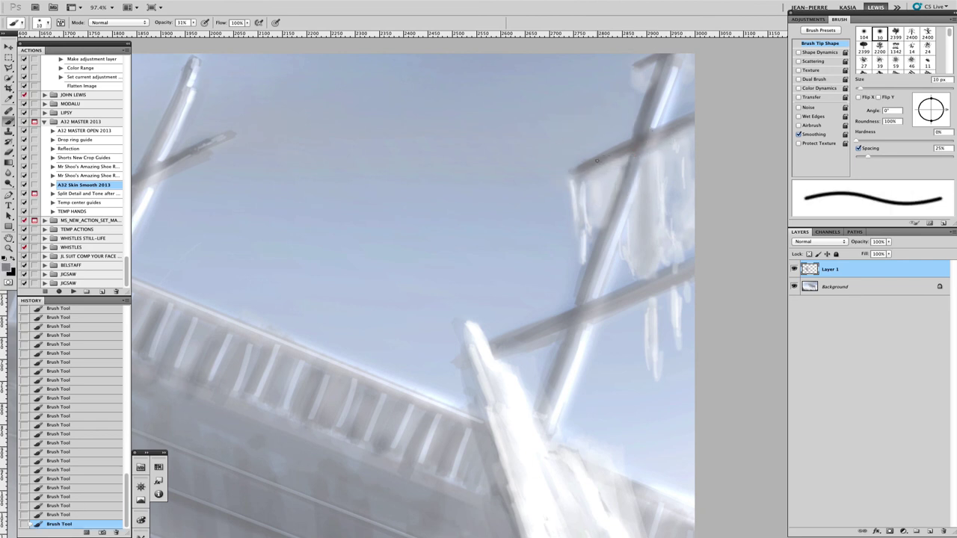
left_click(628, 142, "alt")
mouse_move(576, 192)
left_mouse_down()
mouse_move(624, 192)
mouse_move(582, 192)
mouse_move(604, 189)
left_mouse_up()
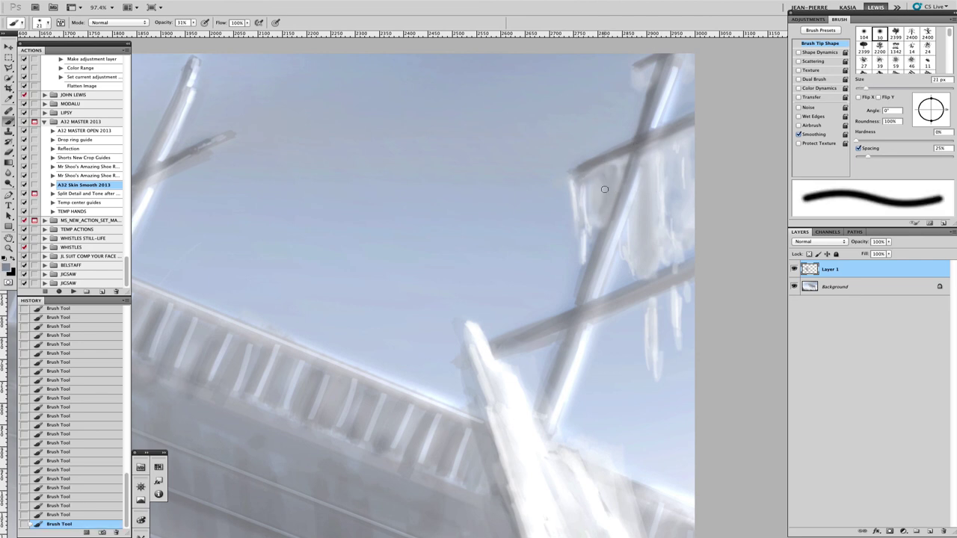
left_click_drag(640, 208, 660, 184)
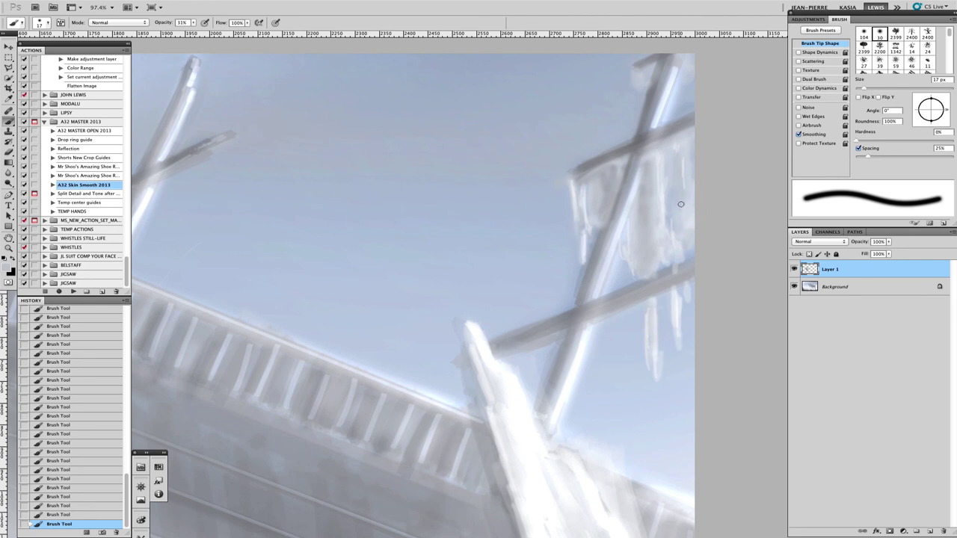
- Tone the icicles hanging beneath the lower yard with greys sampled from the sail using a 17 px brush
left_click(647, 256, "alt")
left_click_drag(647, 308, 652, 322)
left_click(656, 276, "alt")
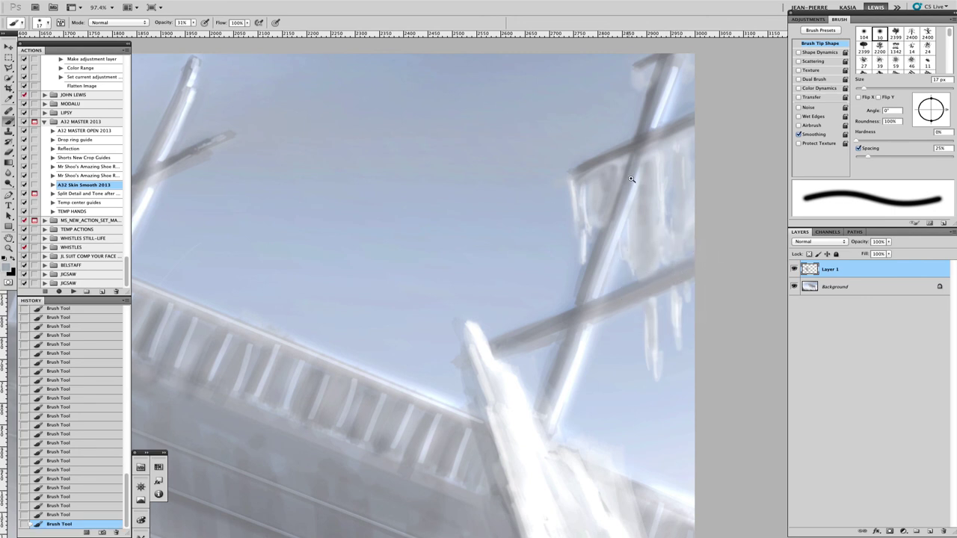
- Flatten the image to merge the painted layer into the background
scroll(673, 269, "down", 5)
scroll(572, 239, "up", 1)
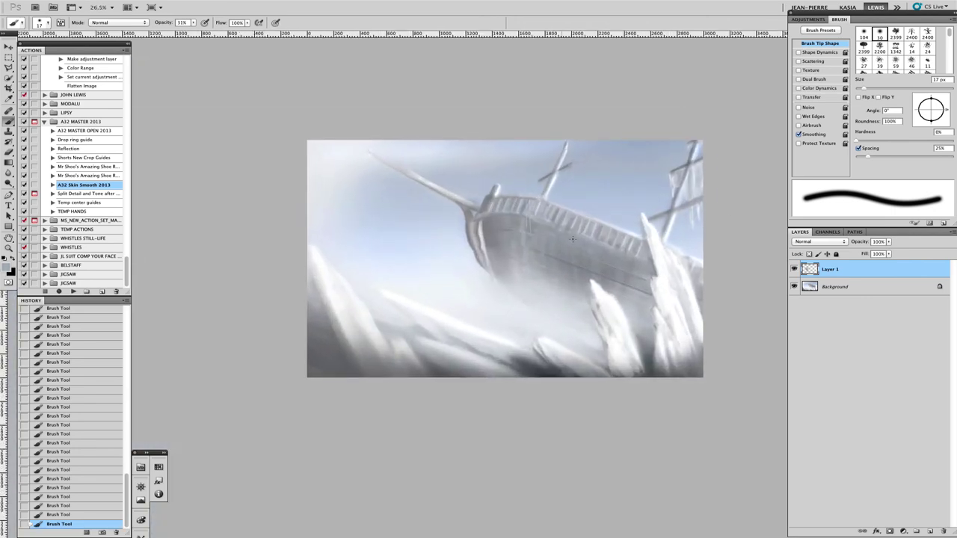
right_click(835, 281)
left_click(852, 353)
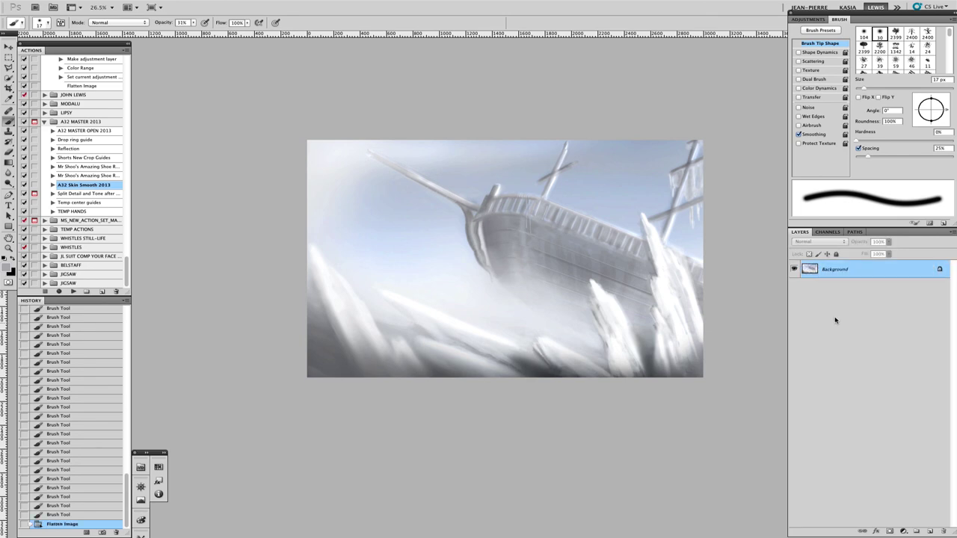